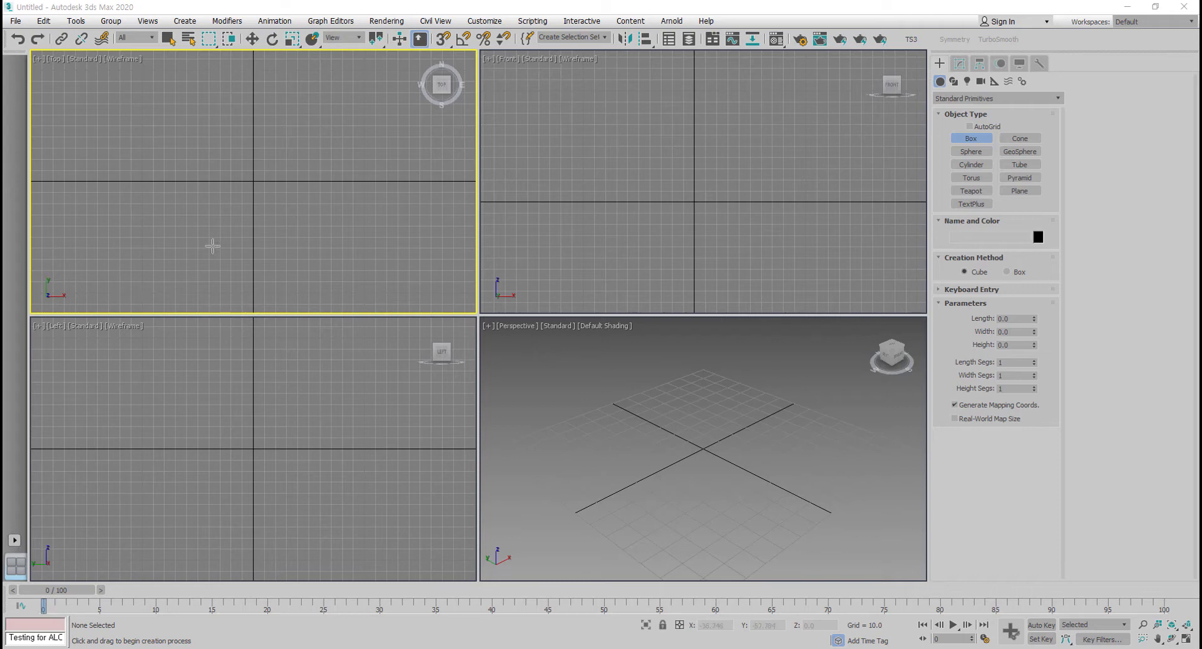
- Create a cube about 43 units in size to the left of the origin in the Top view
middle_click_drag(689, 276, 686, 251)
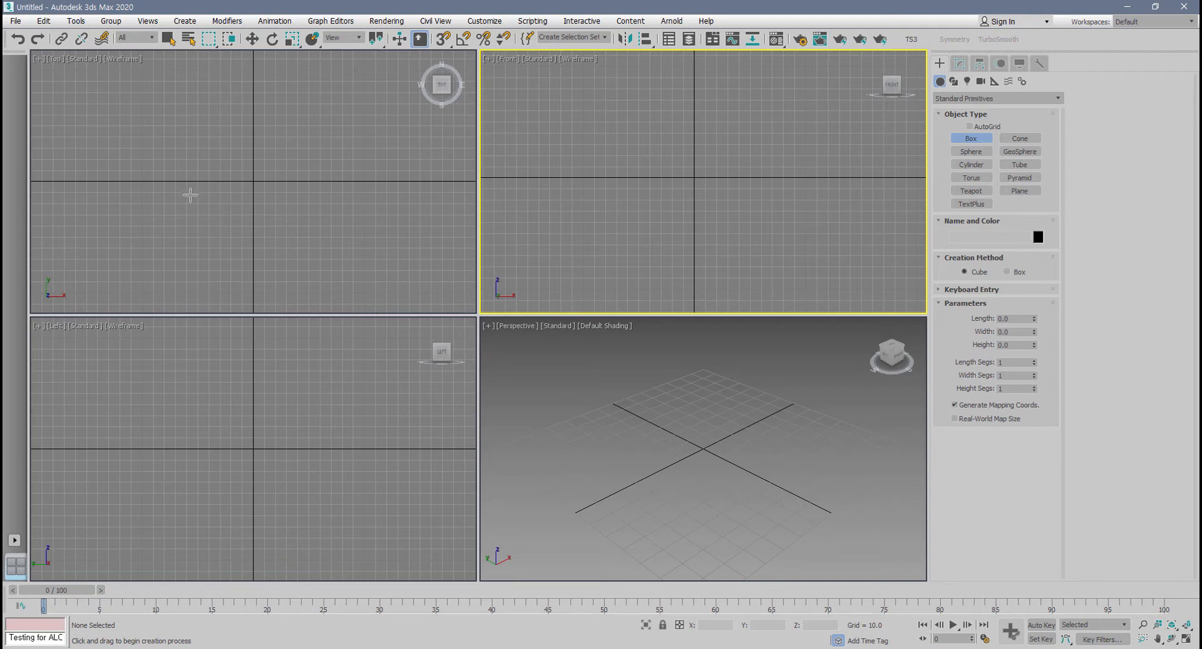
left_click(1019, 277)
left_click(973, 272)
left_click_drag(155, 186, 160, 206)
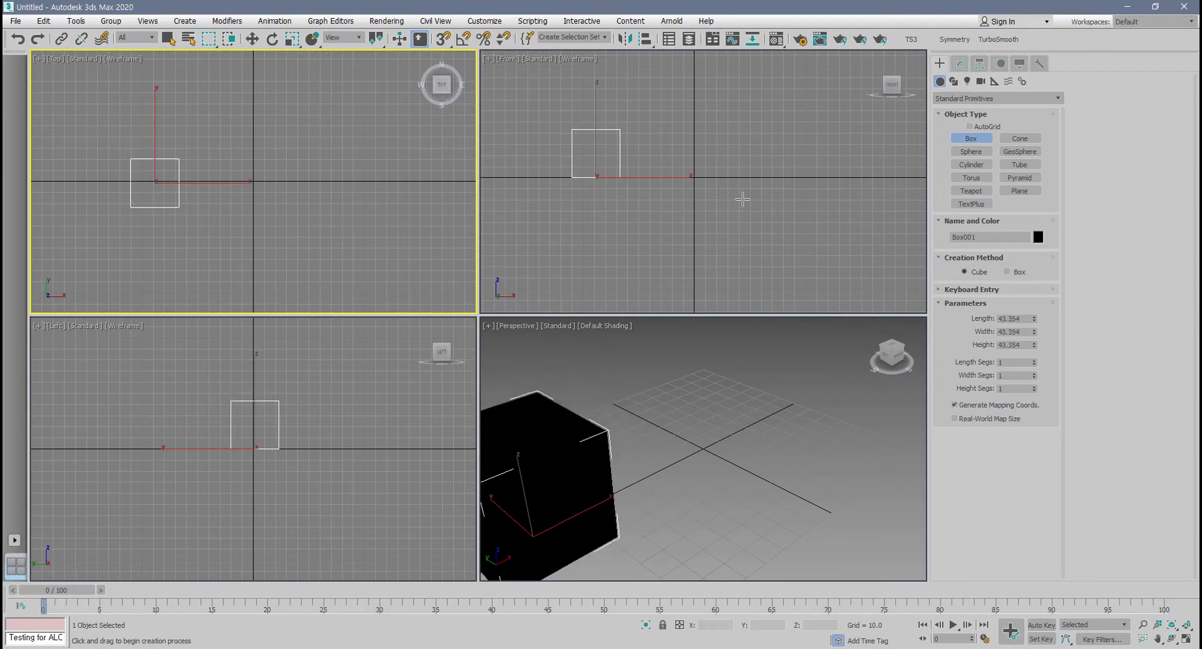
- Create a sphere of radius about 23 near the origin and a cylinder of radius about 20 and height about 53 to its right
left_click(971, 151)
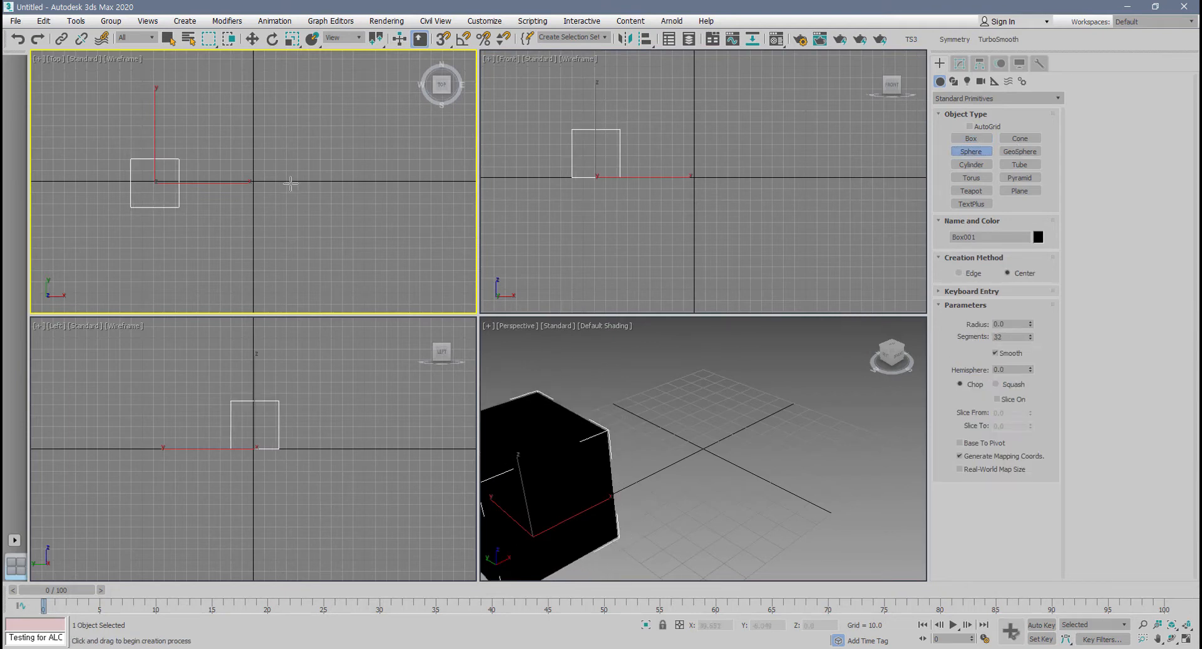
left_click_drag(255, 182, 260, 209)
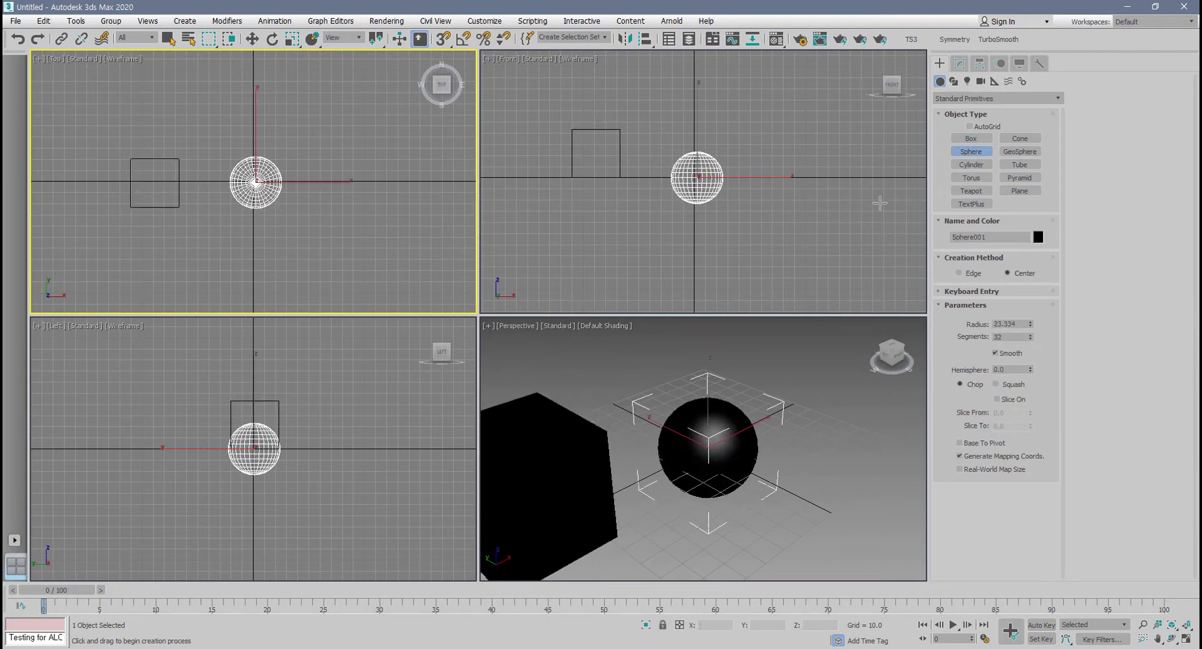
left_click(971, 164)
middle_click_drag(370, 199, 319, 207)
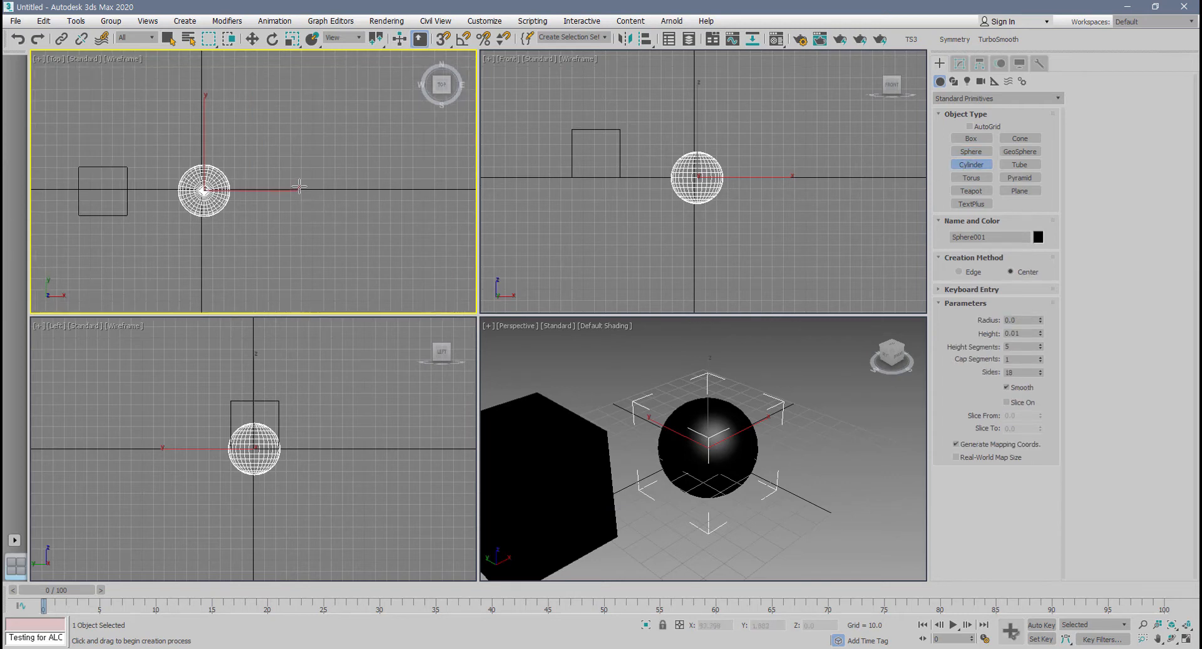
left_click_drag(300, 187, 311, 170)
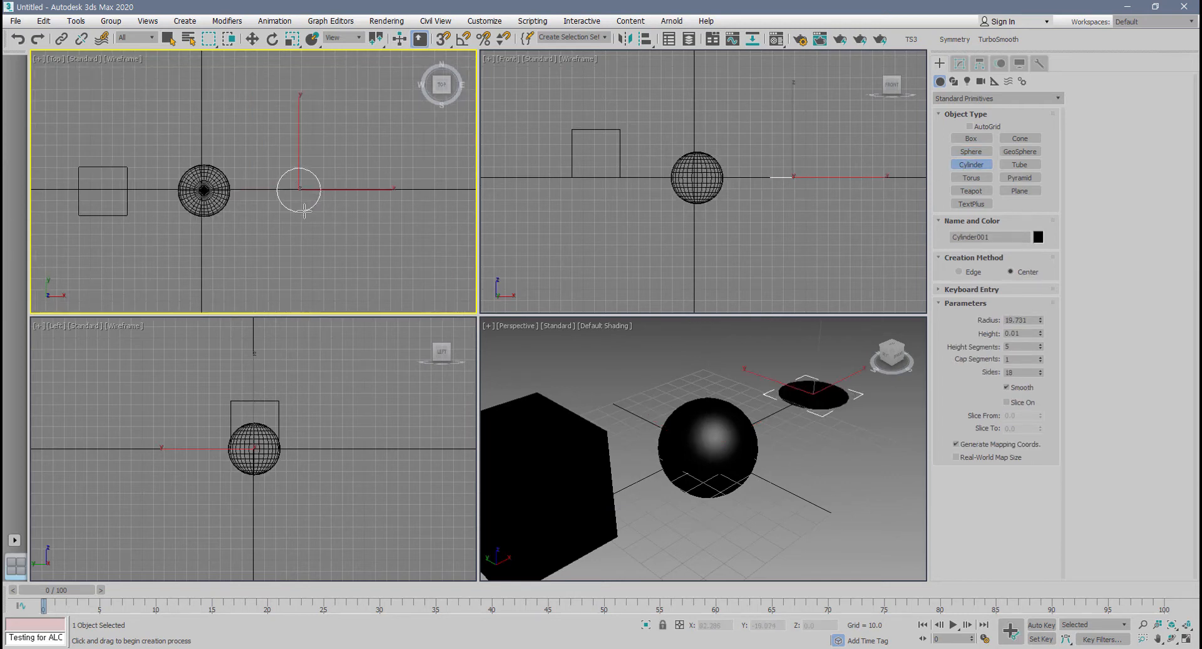
left_click(311, 151)
scroll(877, 188, "down", 3)
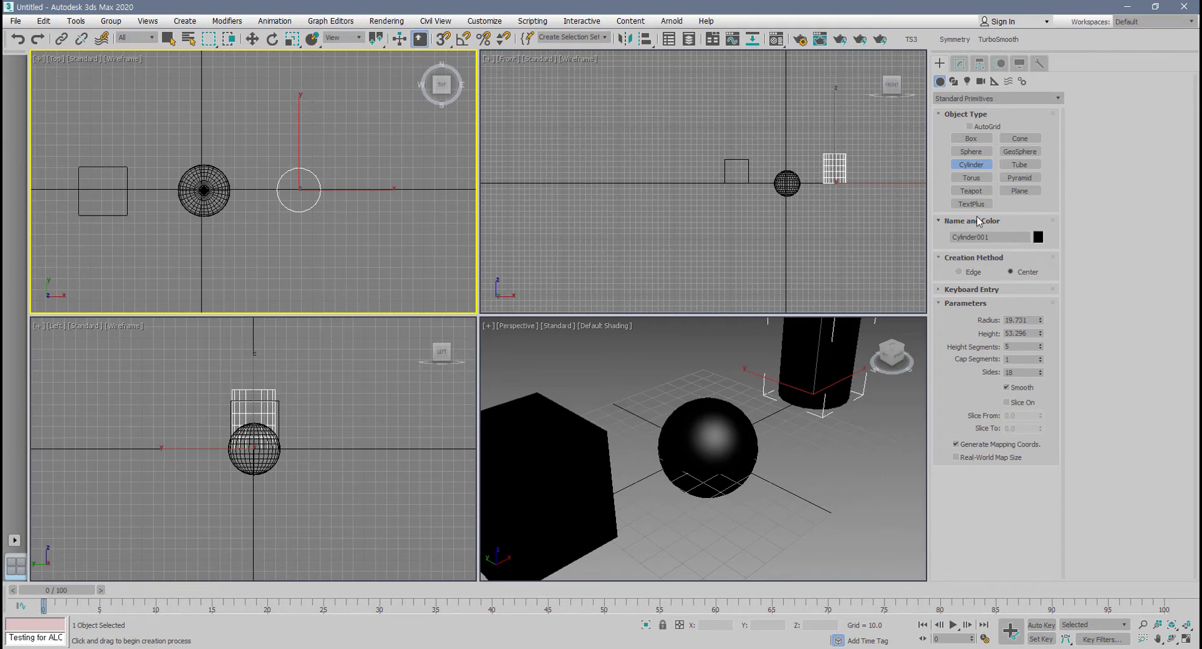
- Create a ground plane about 348 long and 413 wide around the three objects, with edged faces shown in the perspective view
left_click(1019, 191)
middle_click_drag(351, 213, 399, 197)
middle_click_drag(696, 188, 540, 211)
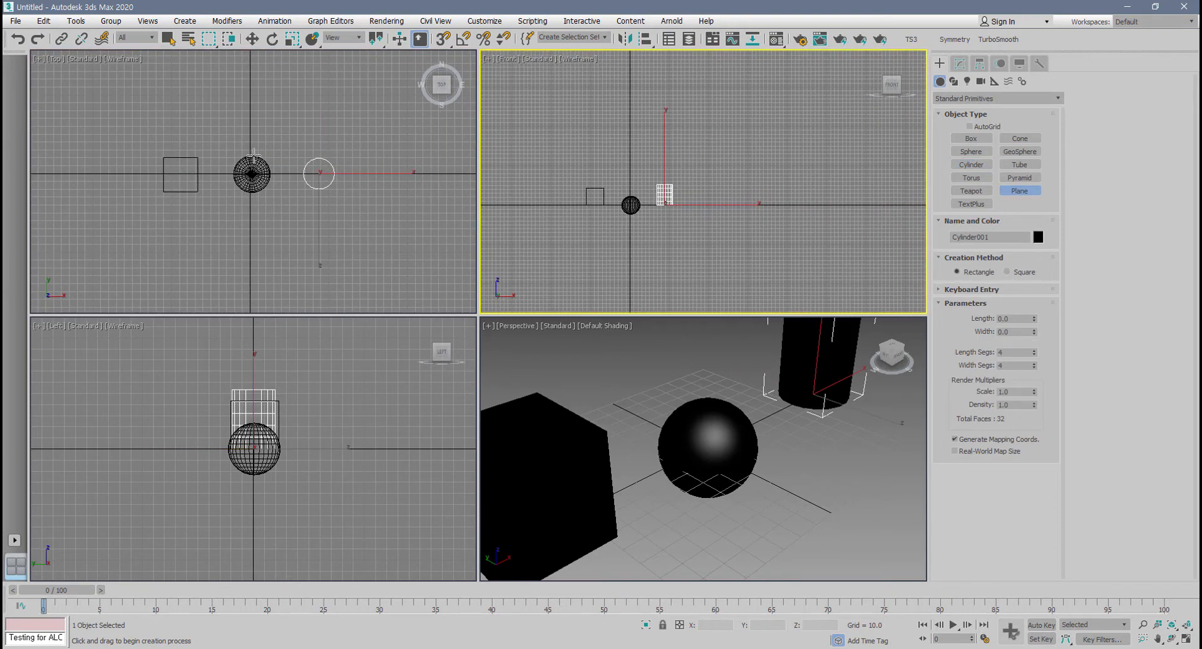
left_click_drag(99, 68, 423, 341)
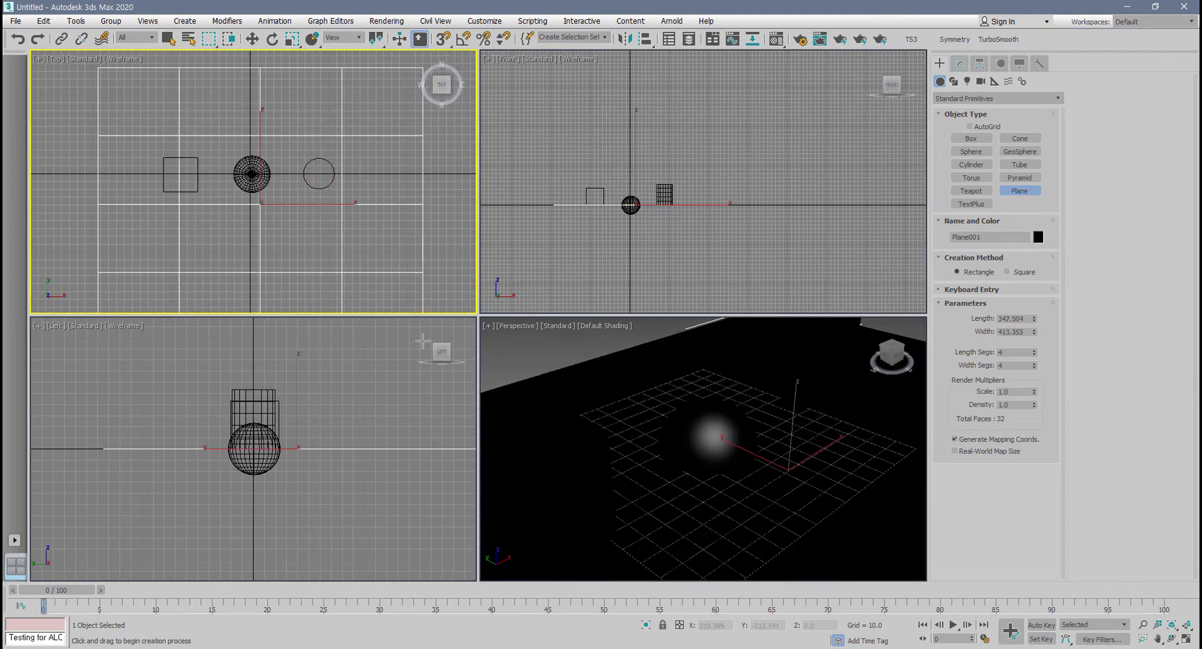
scroll(587, 363, "down", 5)
middle_click_drag(591, 363, 598, 381)
key("F4")
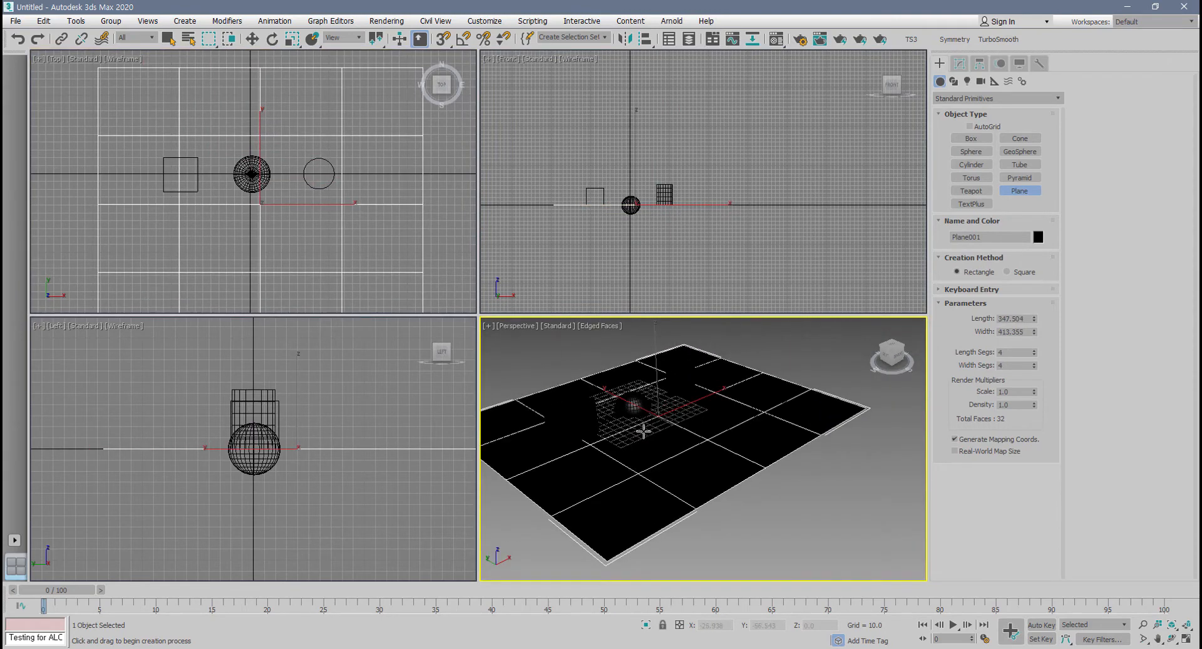
middle_click_drag(643, 430, 668, 453)
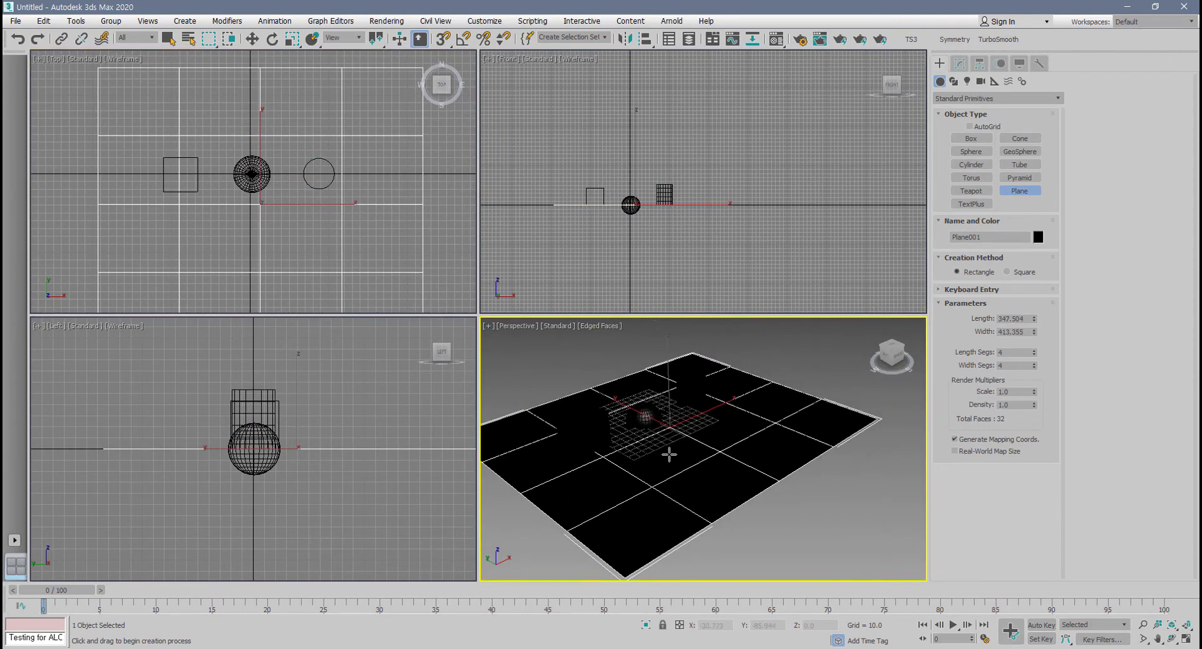
- Create a teapot of radius about 21 in front of the sphere and maximize the perspective view
left_click(971, 191)
left_click_drag(258, 229, 262, 244)
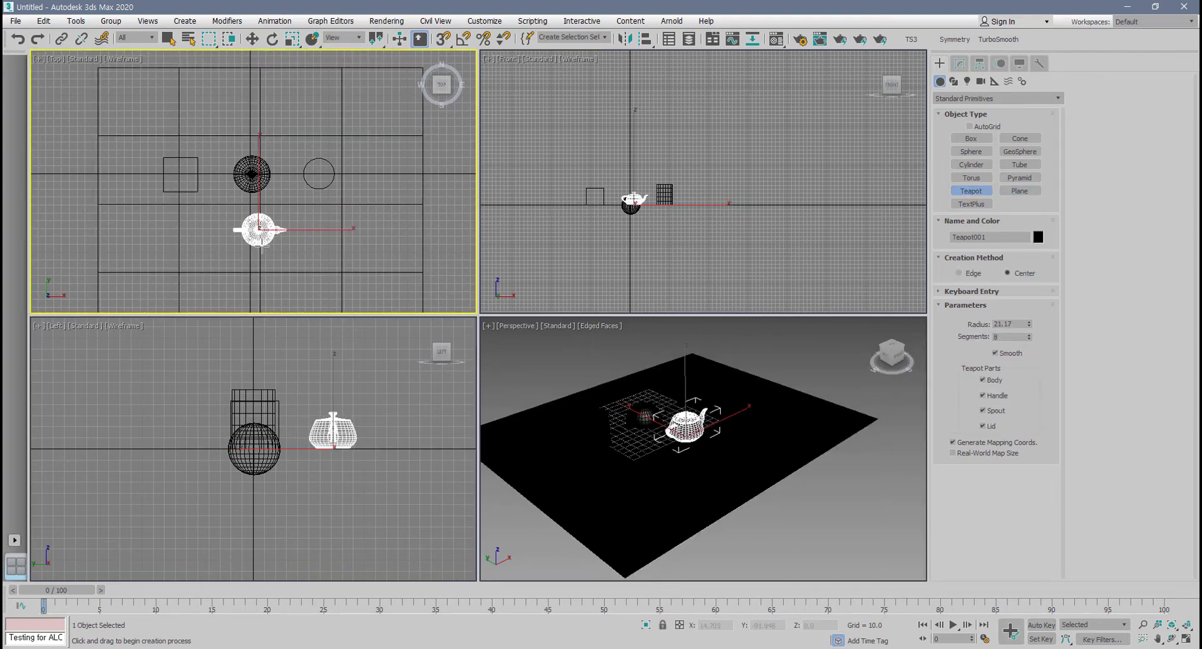
middle_click(714, 440)
key("alt+w")
middle_click_drag(491, 391, 531, 413)
middle_click_drag(418, 354, 459, 390, "alt")
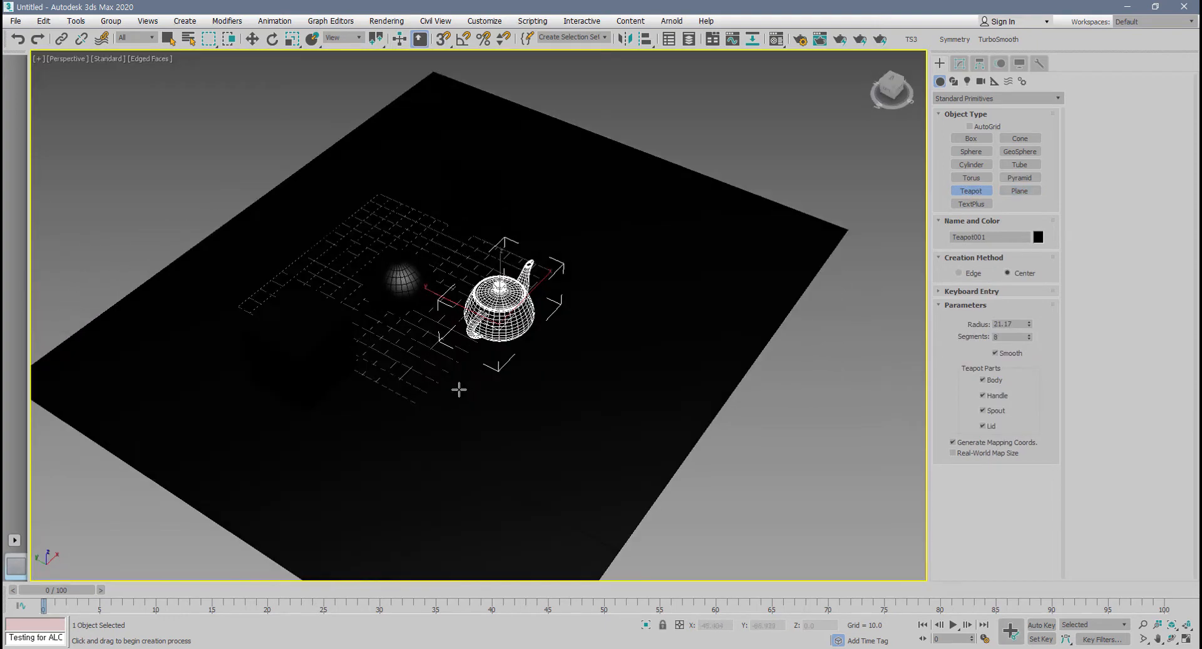
right_click(459, 389)
- Hide edged faces and set the object color of all five objects to light purple
key("F4")
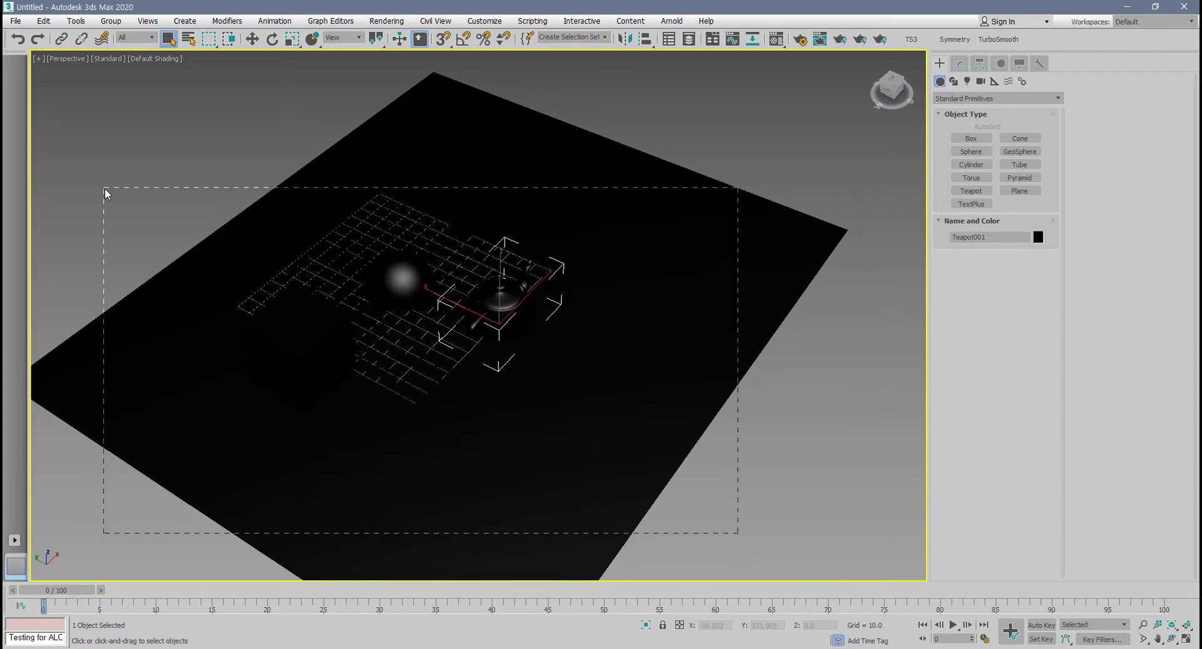
left_click_drag(104, 188, 104, 188)
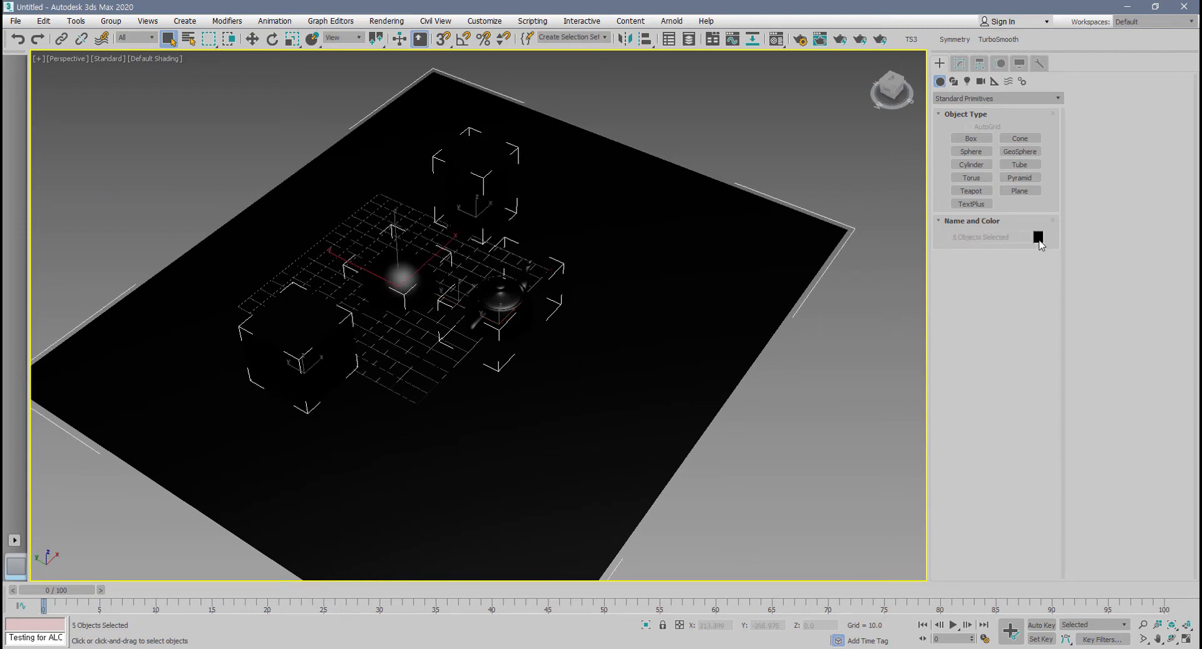
left_click(1039, 238)
left_click(524, 276)
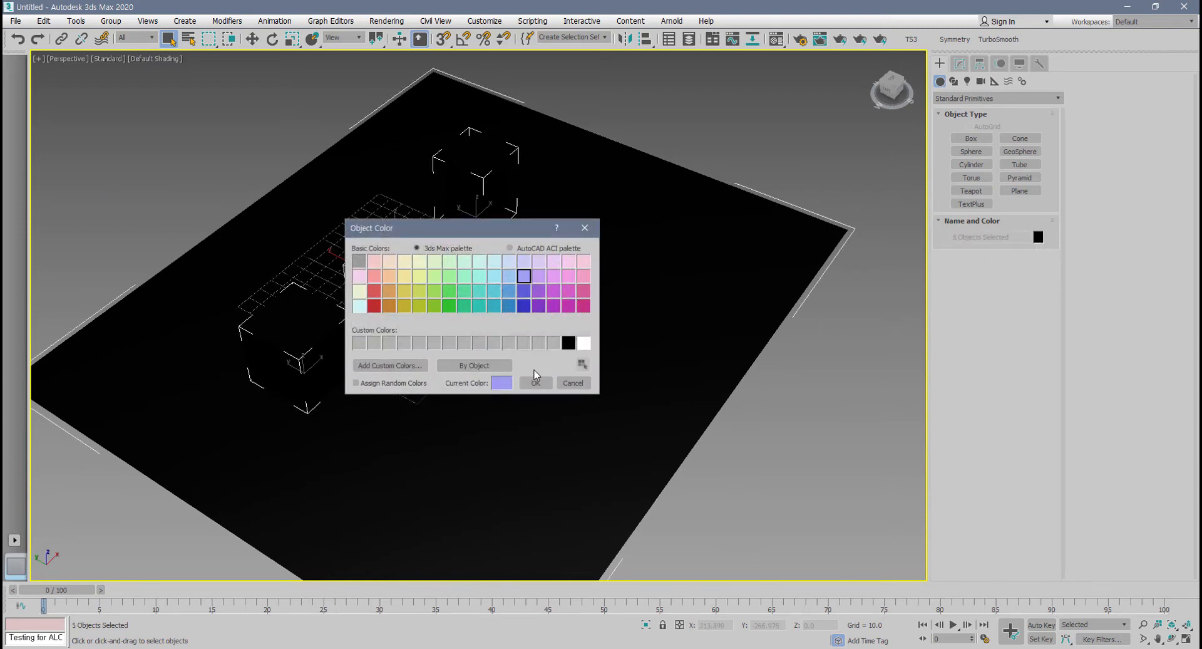
left_click(536, 383)
- Raise the sphere along Z to about 20.75 so it sits on the plane, and show edged faces
middle_click_drag(584, 403, 551, 351, "alt")
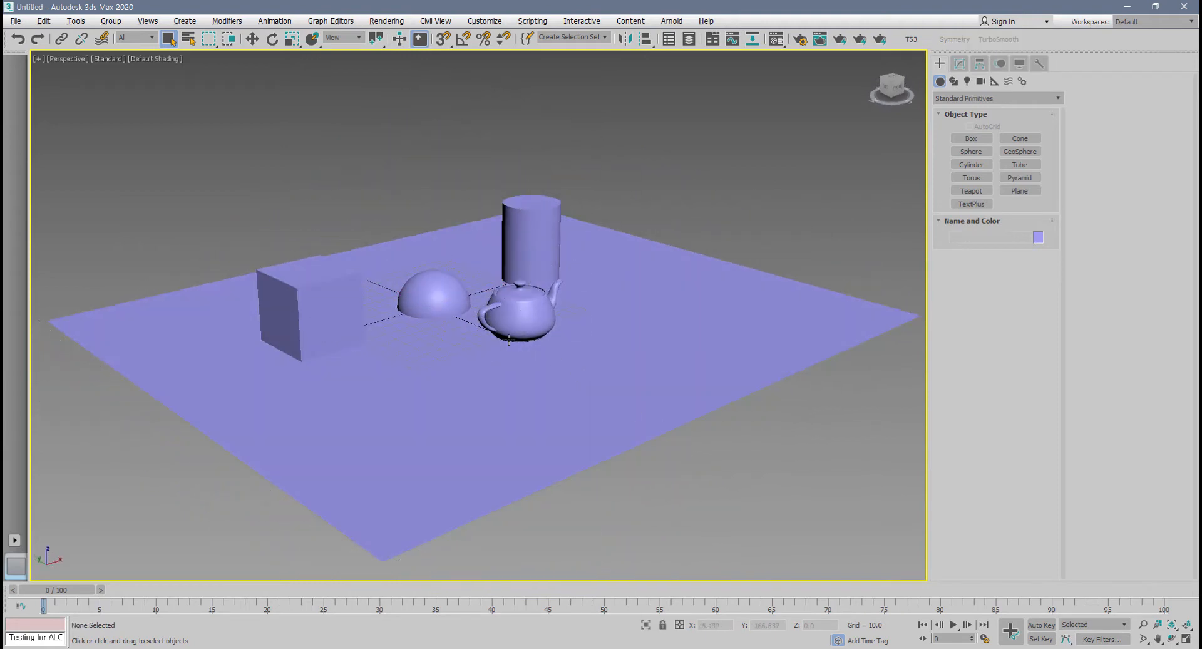
left_click(434, 303)
key("w")
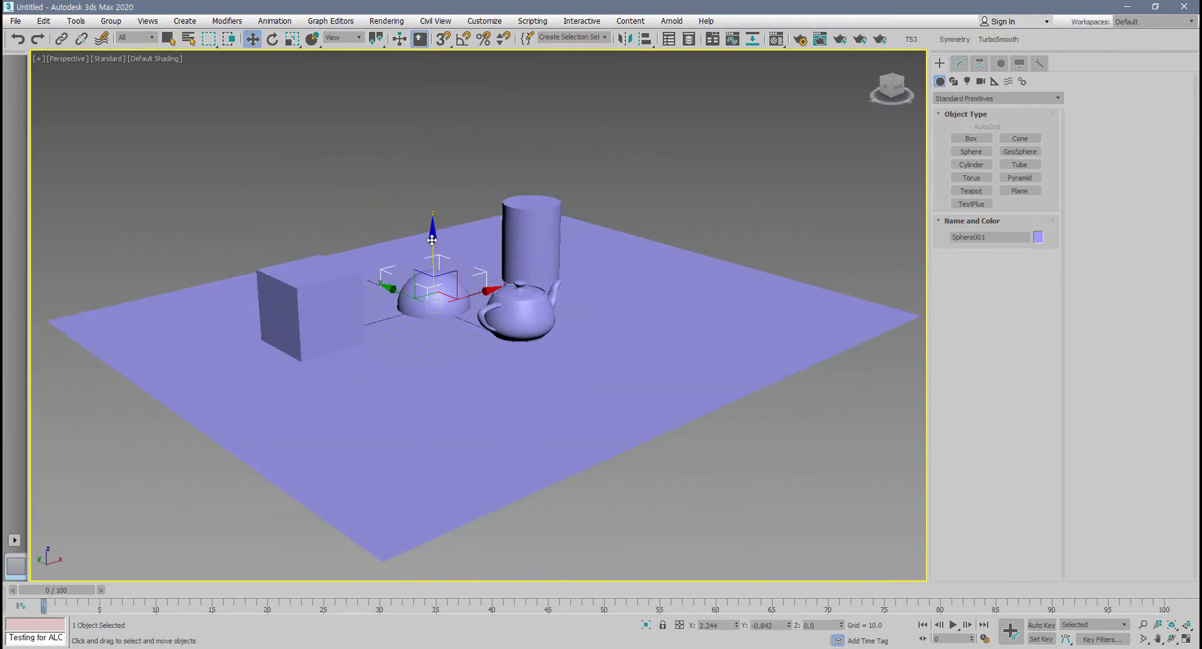
left_click_drag(433, 246, 431, 201)
key("F4")
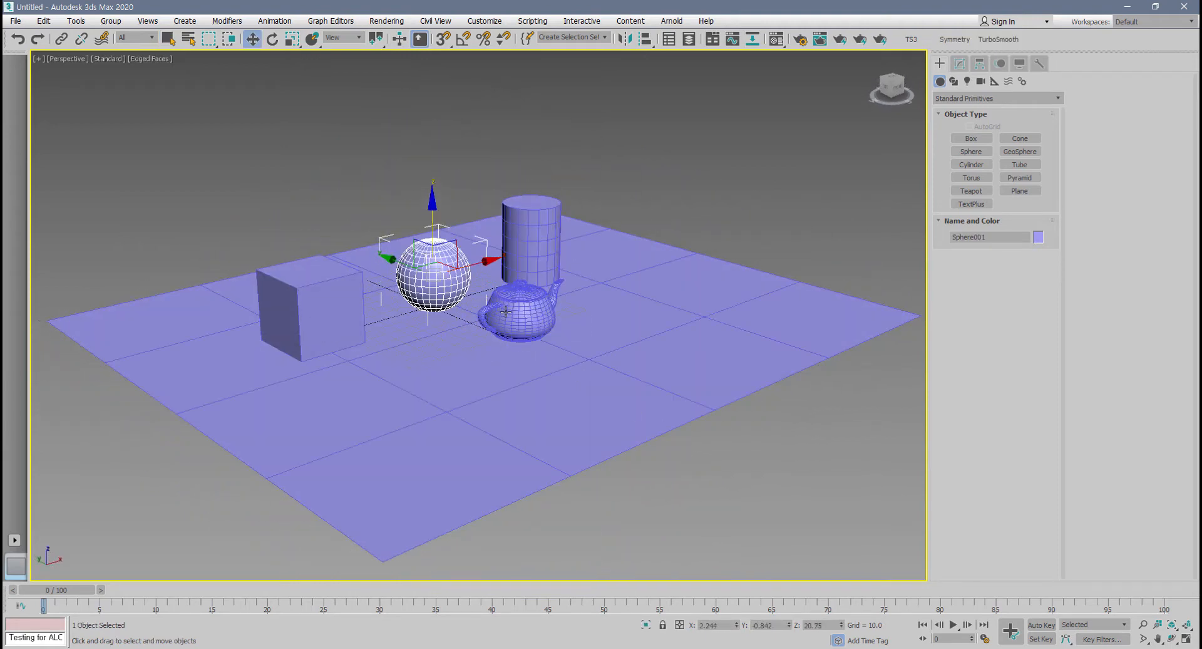
- Load the bitmap KOPIPI.JPG from the maps folder as the diffuse map of the first material in the Material Editor
middle_click_drag(503, 350, 543, 359)
key("m")
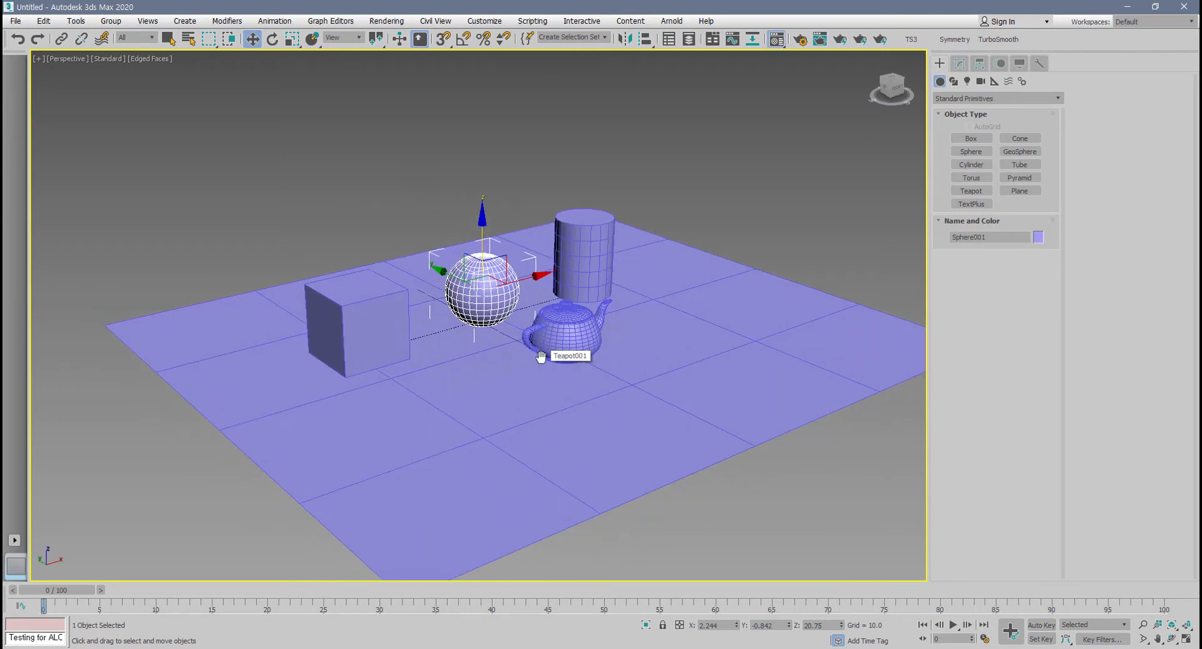
left_click_drag(303, 132, 170, 114)
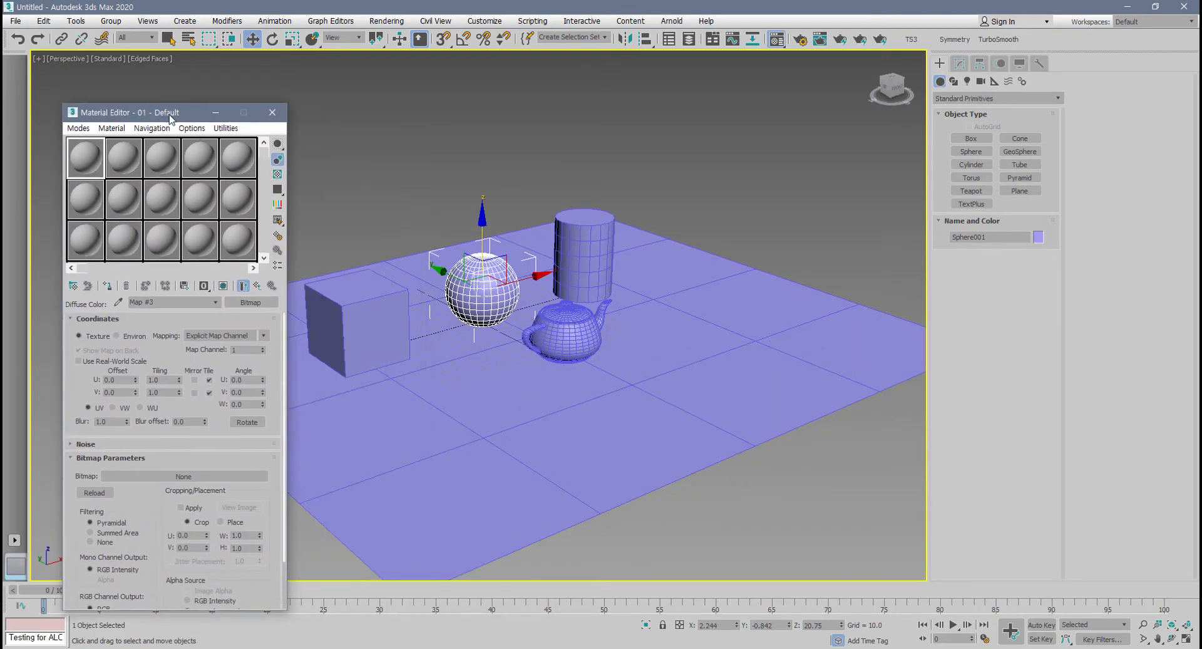
left_click(257, 287)
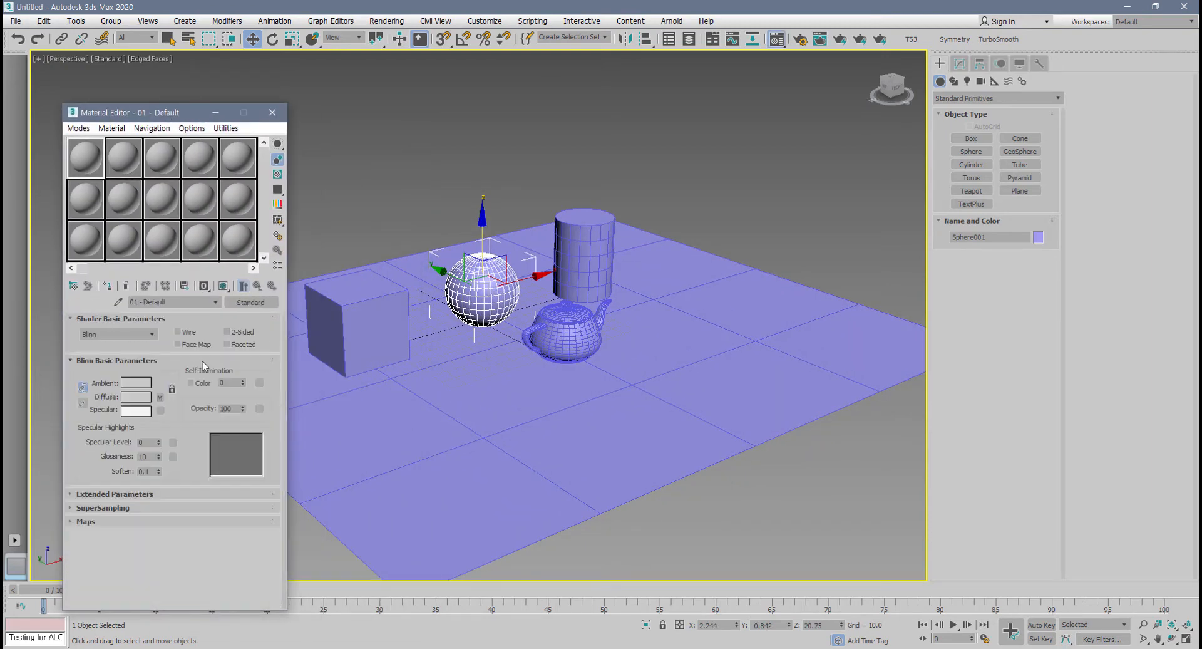
left_click(161, 398)
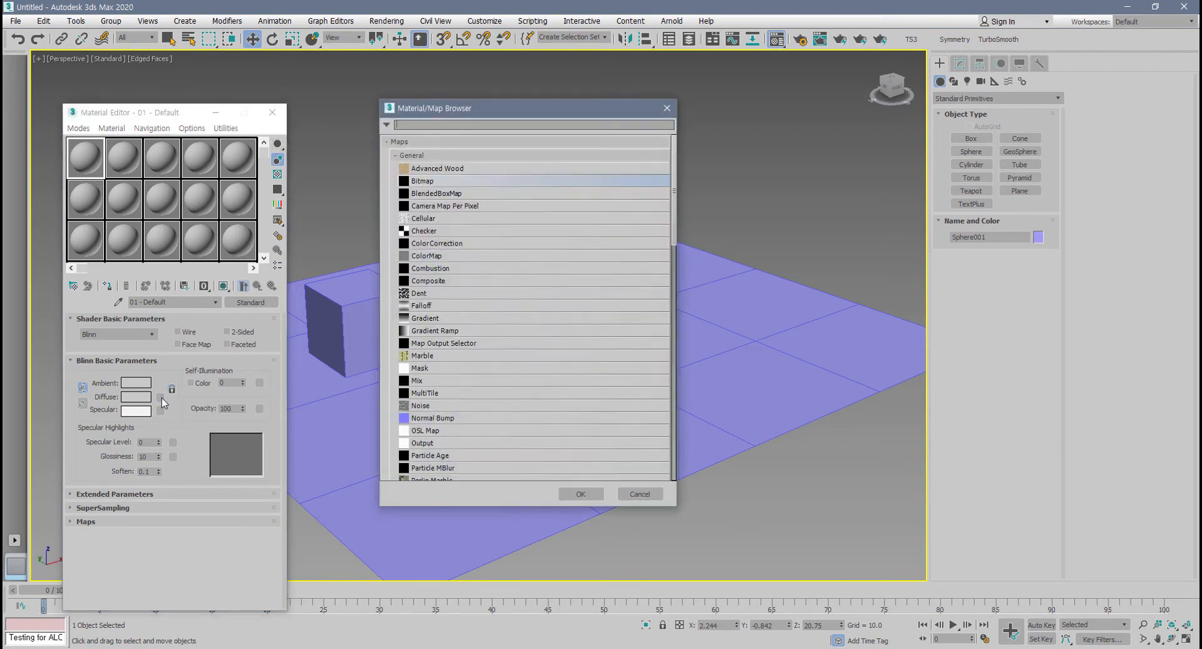
double_click(425, 186)
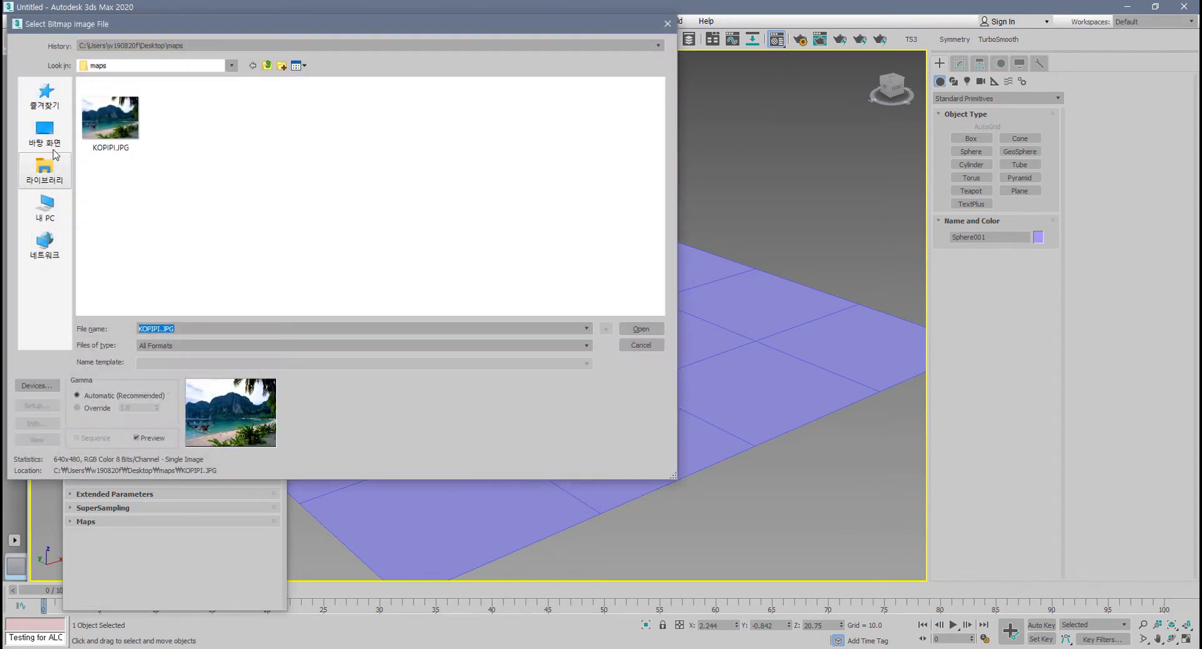
left_click(109, 119)
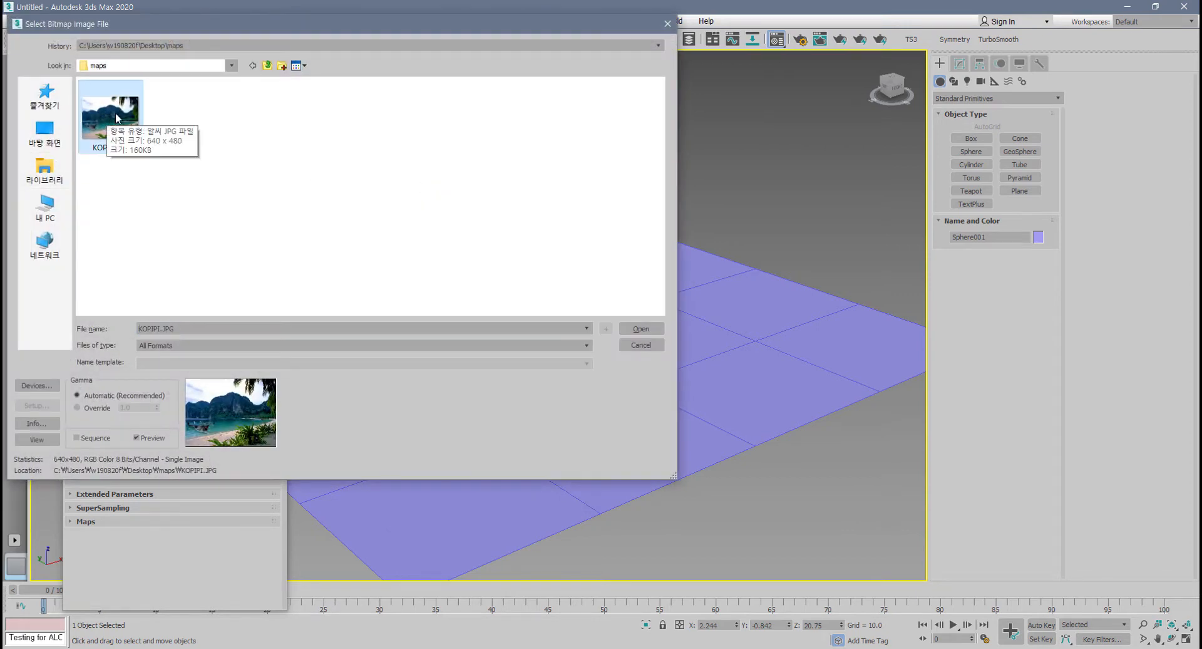
left_click(645, 330)
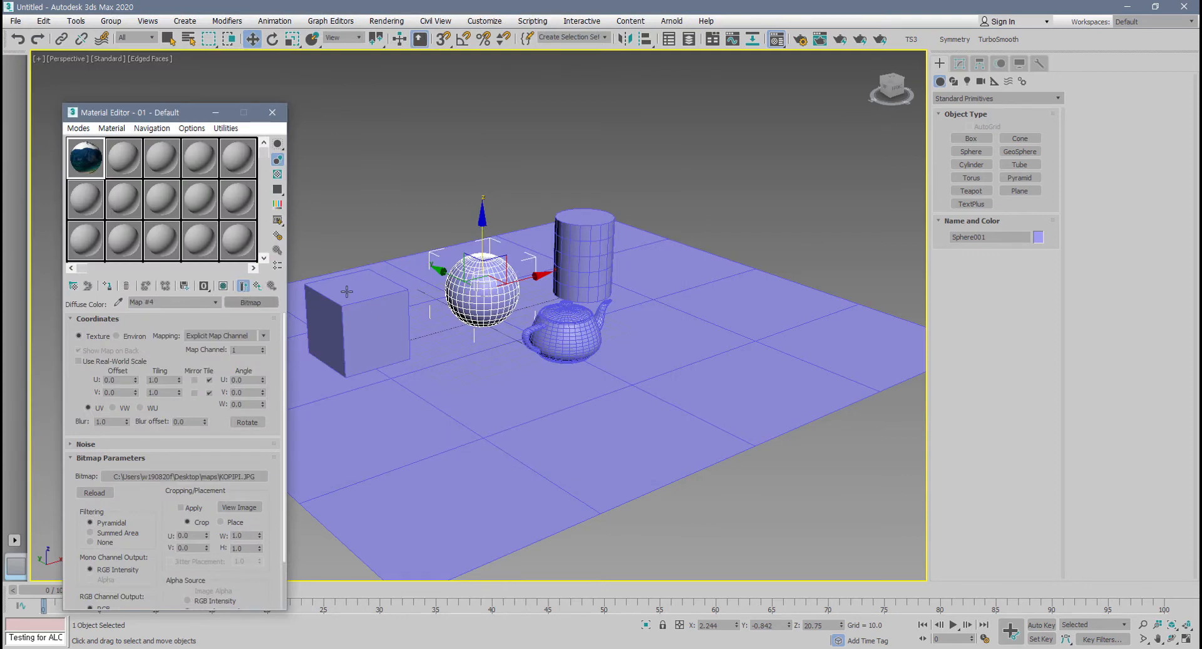
- Assign the KOPIPI.JPG material to all five objects and show its map shaded in the viewport
left_click_drag(764, 133, 684, 217)
left_click_drag(340, 441, 340, 441)
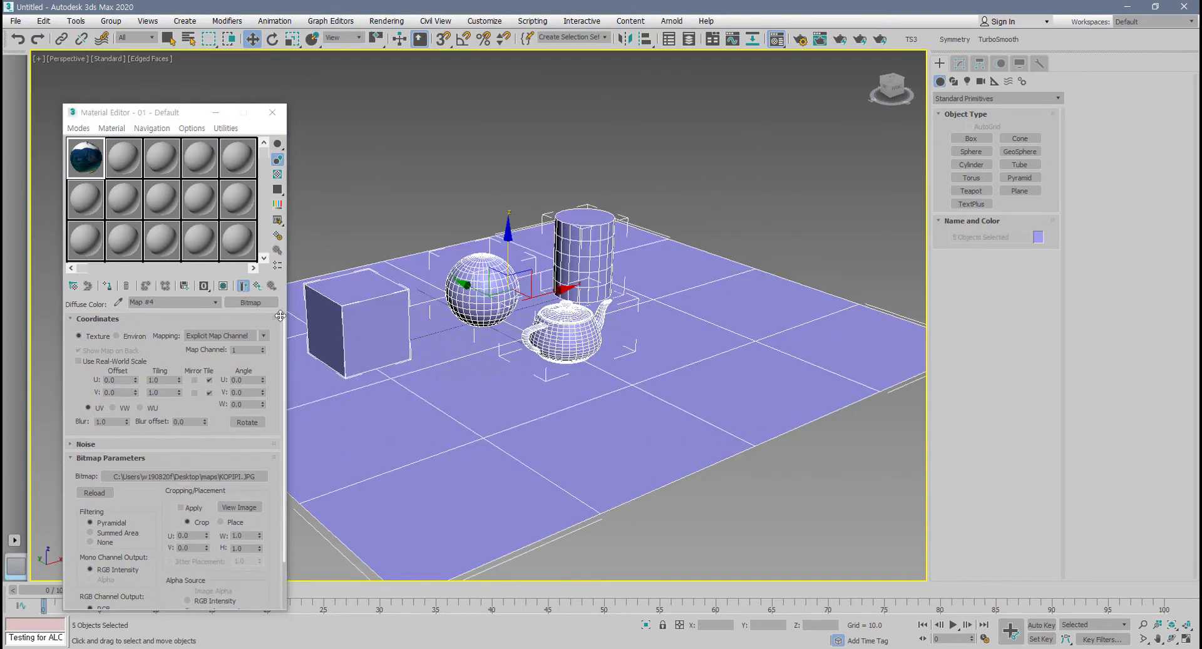
left_click(94, 177)
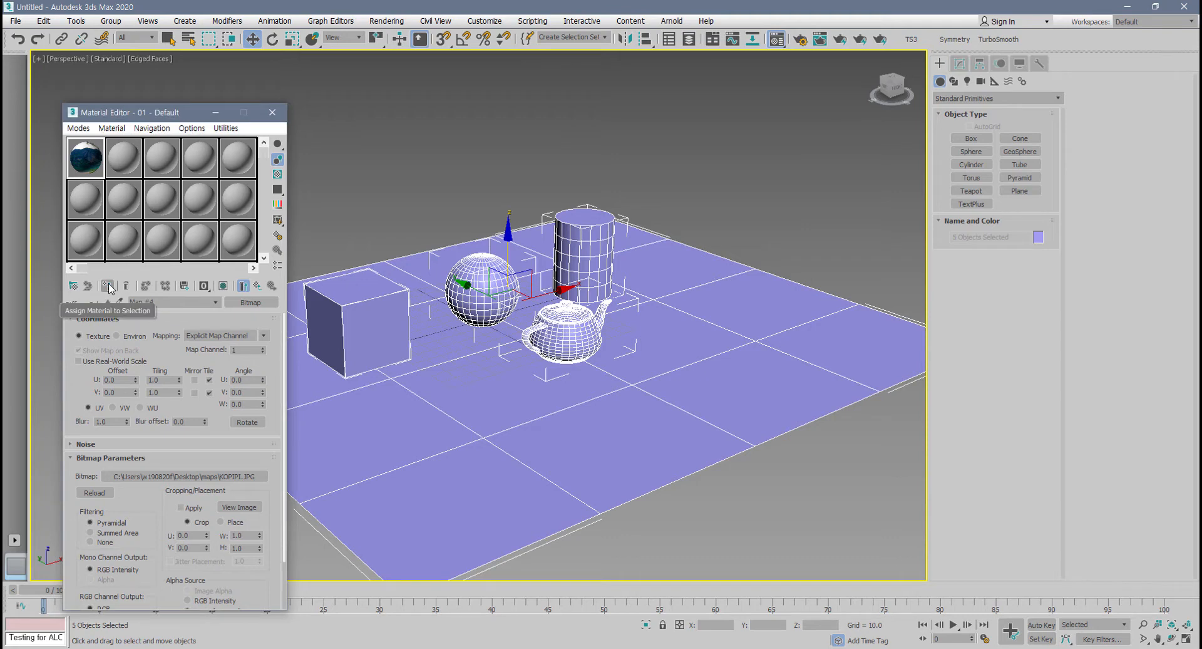
left_click(107, 285)
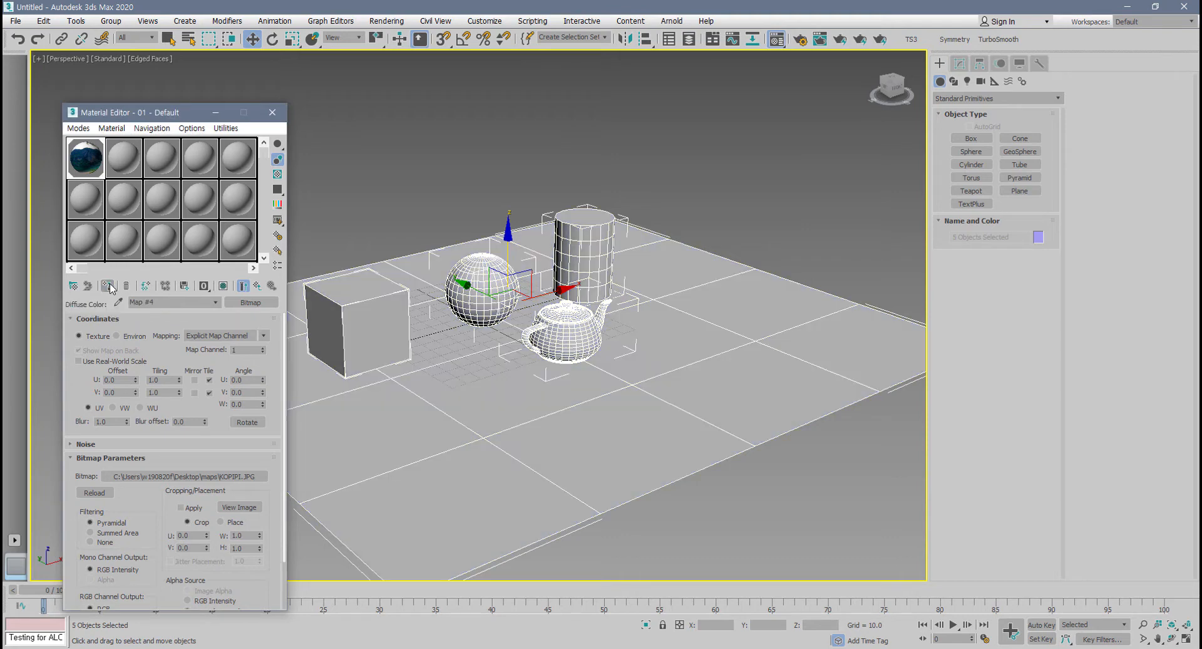
left_click(359, 292)
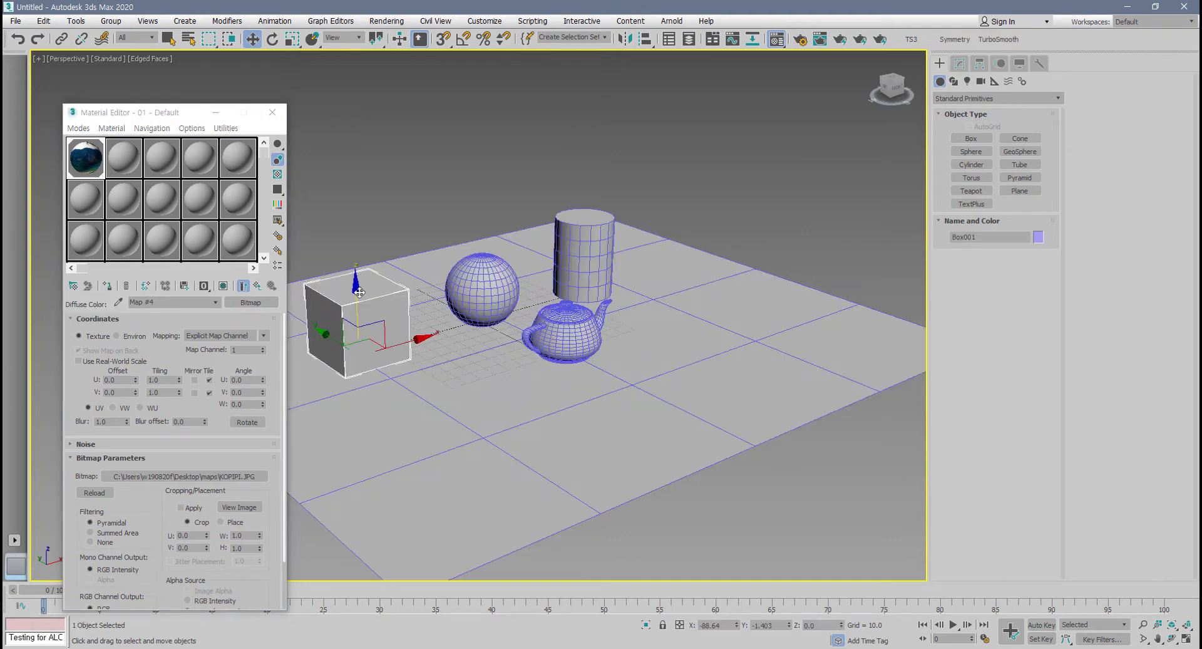
left_click(224, 286)
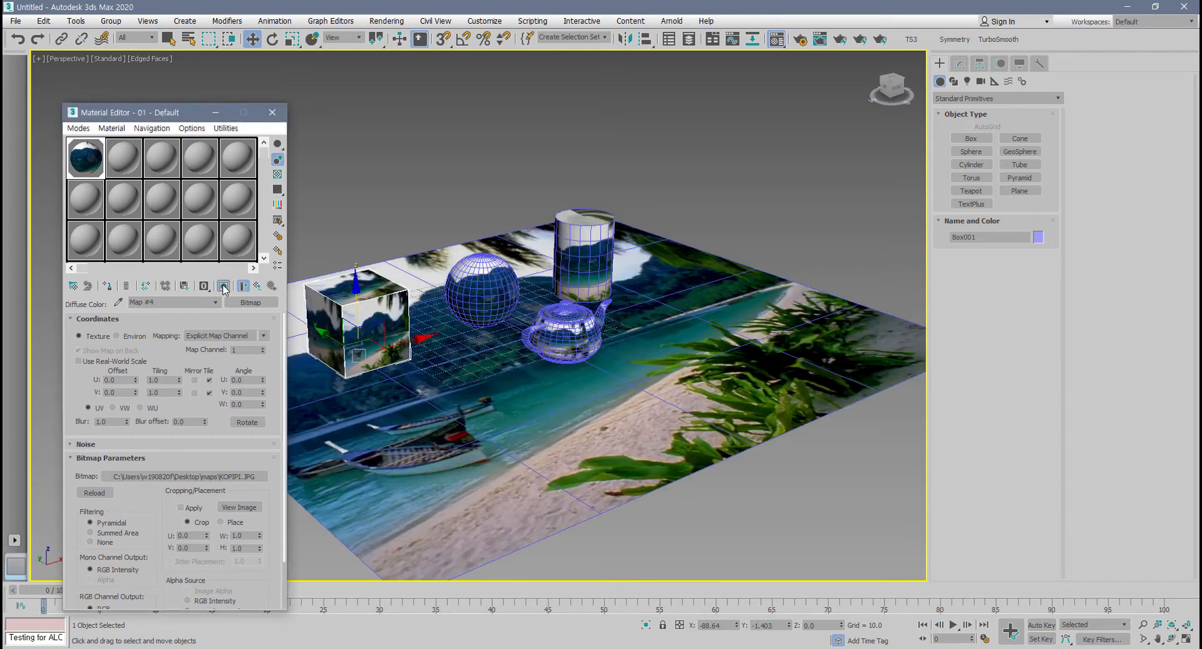
- Select the box and close the Material Editor, leaving edged faces displayed in the perspective view
left_click(504, 448)
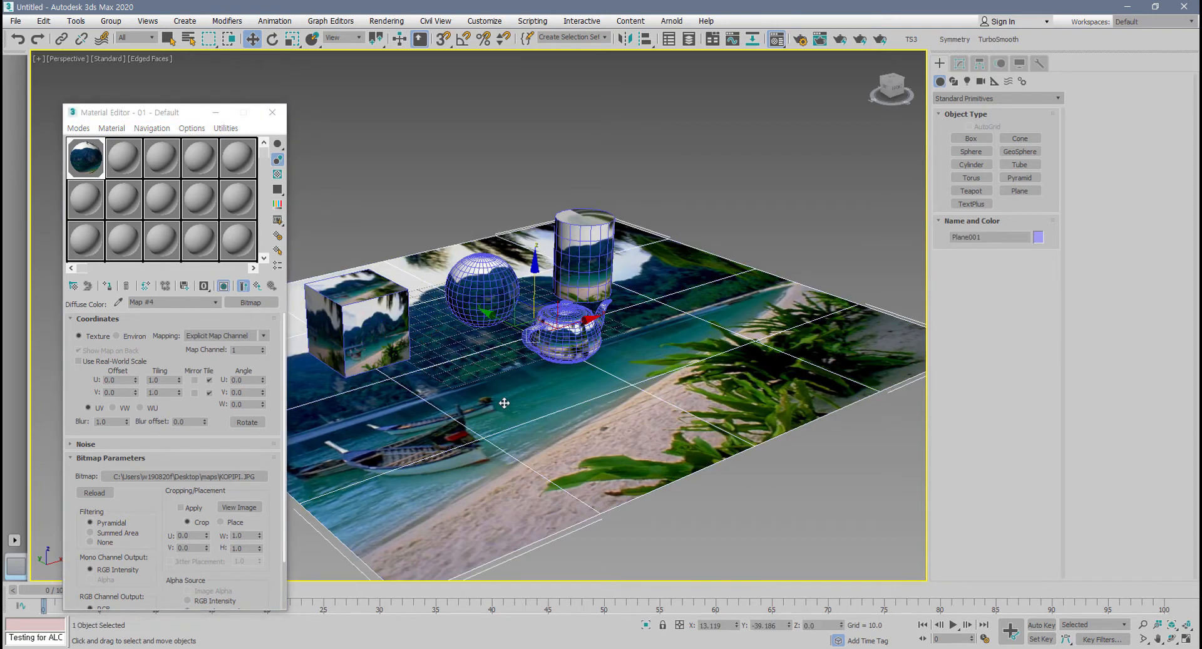
middle_click_drag(504, 403, 553, 446)
scroll(552, 447, "up", 3)
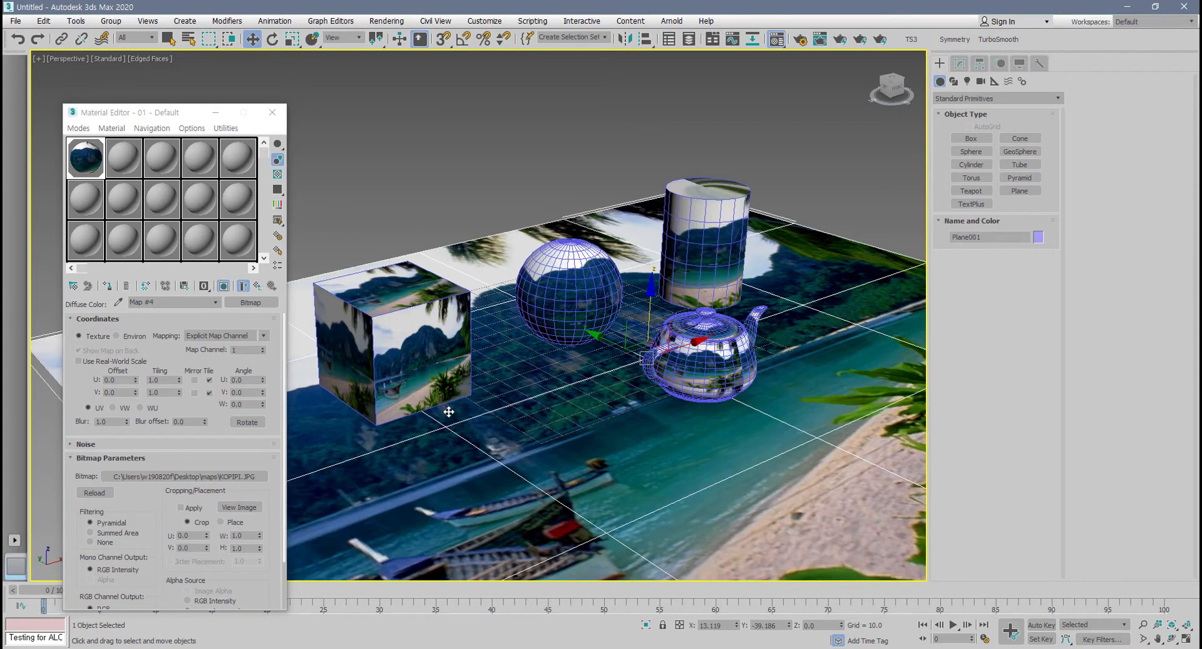
key("F4")
middle_click_drag(462, 414, 469, 412, "alt")
left_click(449, 387)
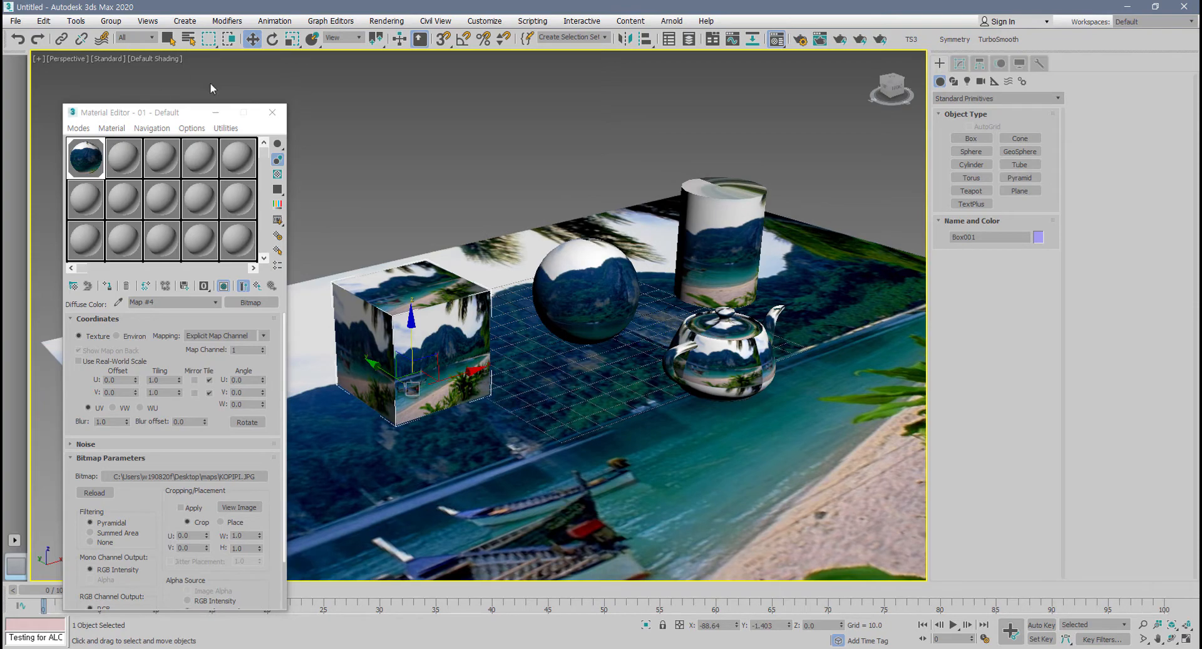
left_click(278, 112)
key("F4")
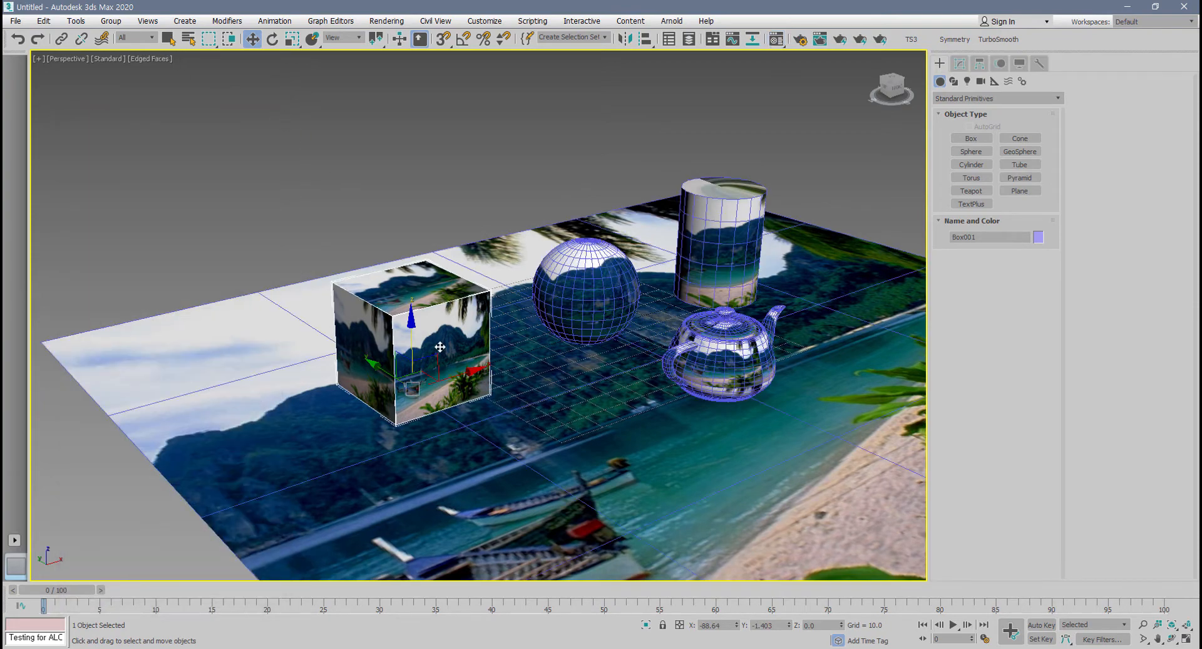
- Examine how the bitmap wraps by default on the box, sphere, cylinder, plane and teapot
middle_click_drag(347, 327, 436, 406, "alt")
left_click(600, 332)
middle_click_drag(608, 327, 351, 332)
left_click(588, 276)
left_click(694, 309)
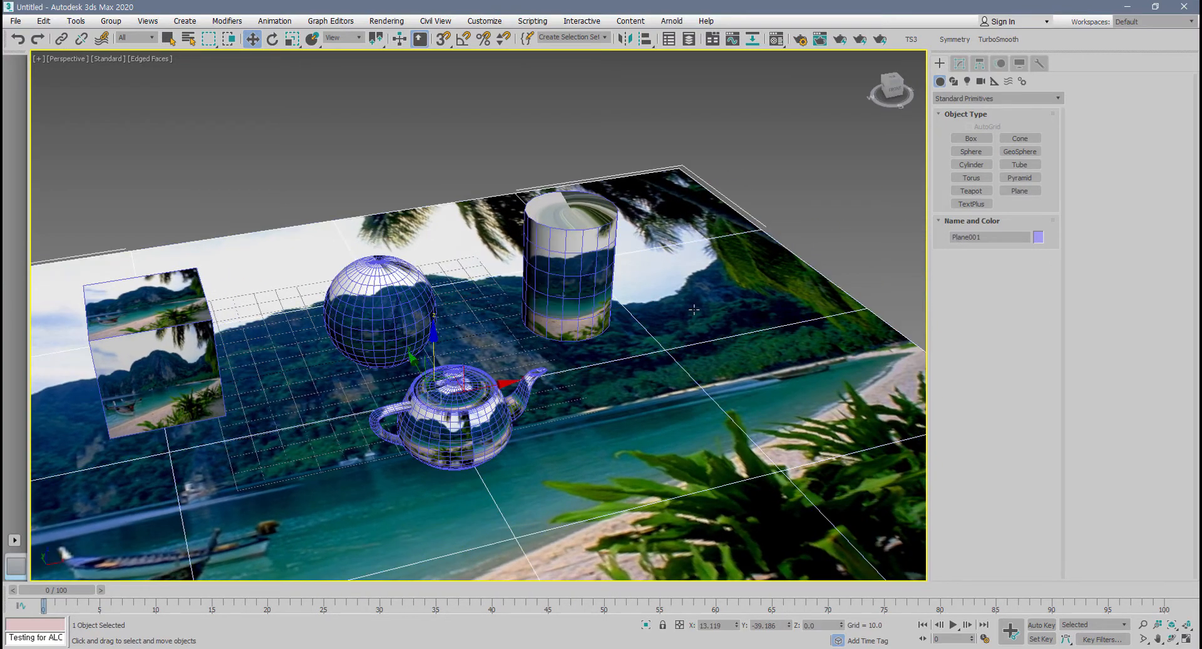
left_click(459, 443)
scroll(449, 420, "up", 5)
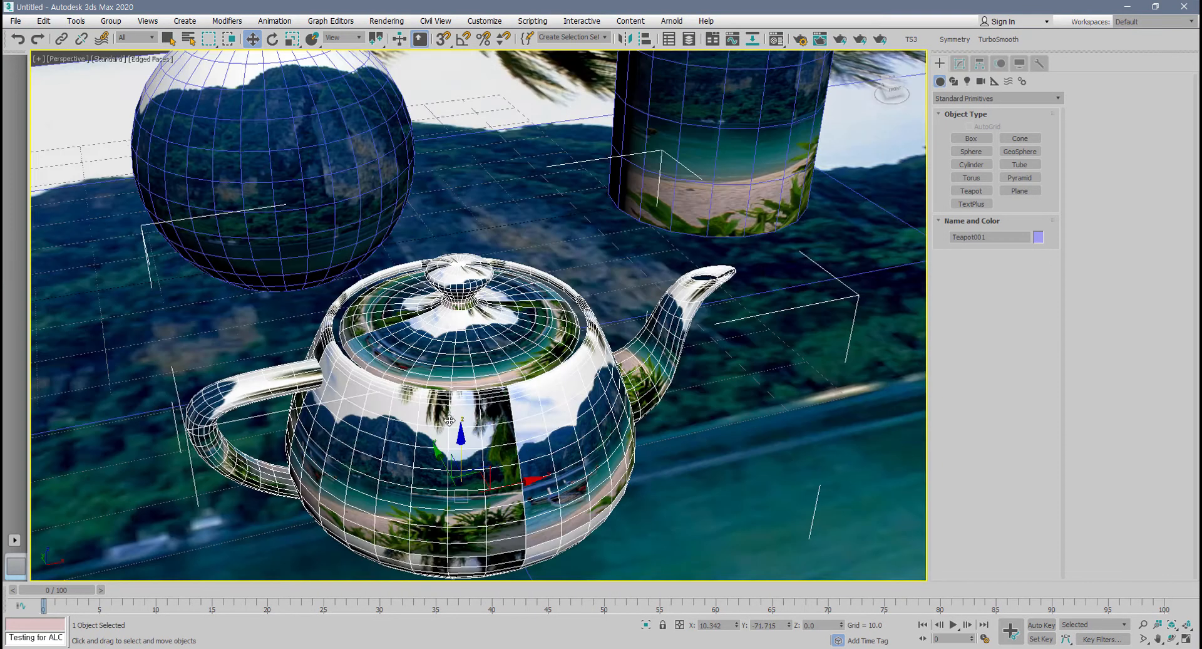
mouse_move(449, 420)
middle_mouse_down("alt")
mouse_move(544, 333)
mouse_move(437, 428)
mouse_move(450, 399)
middle_mouse_up("alt")
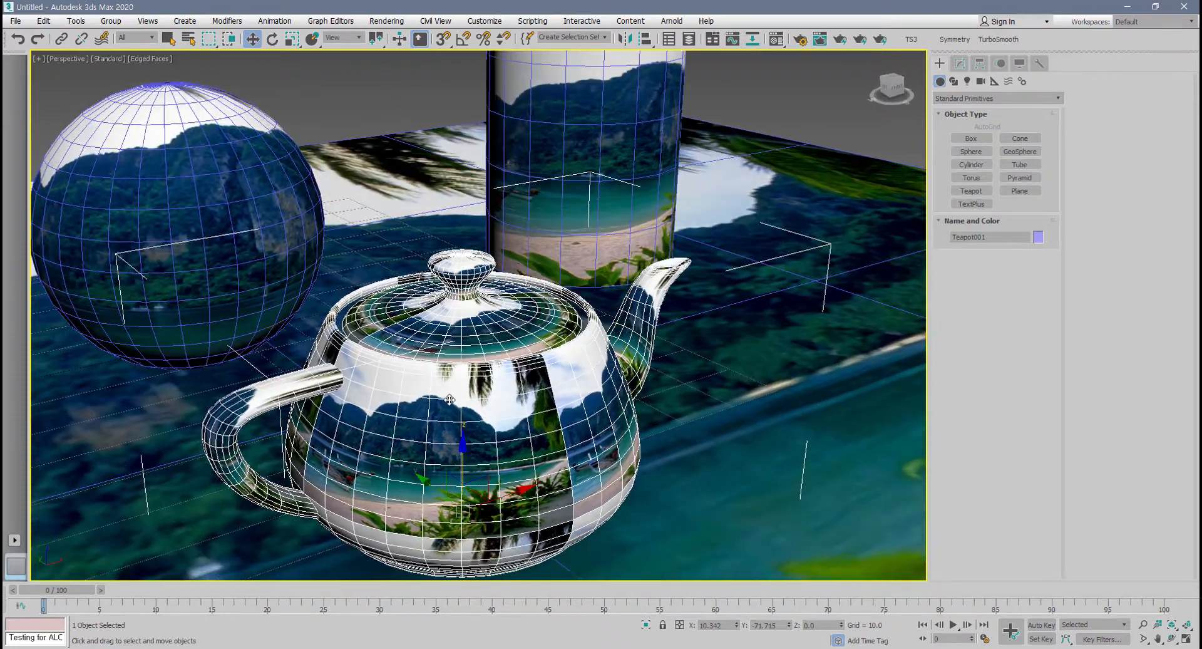
scroll(511, 360, "down", 2)
scroll(511, 357, "down", 4)
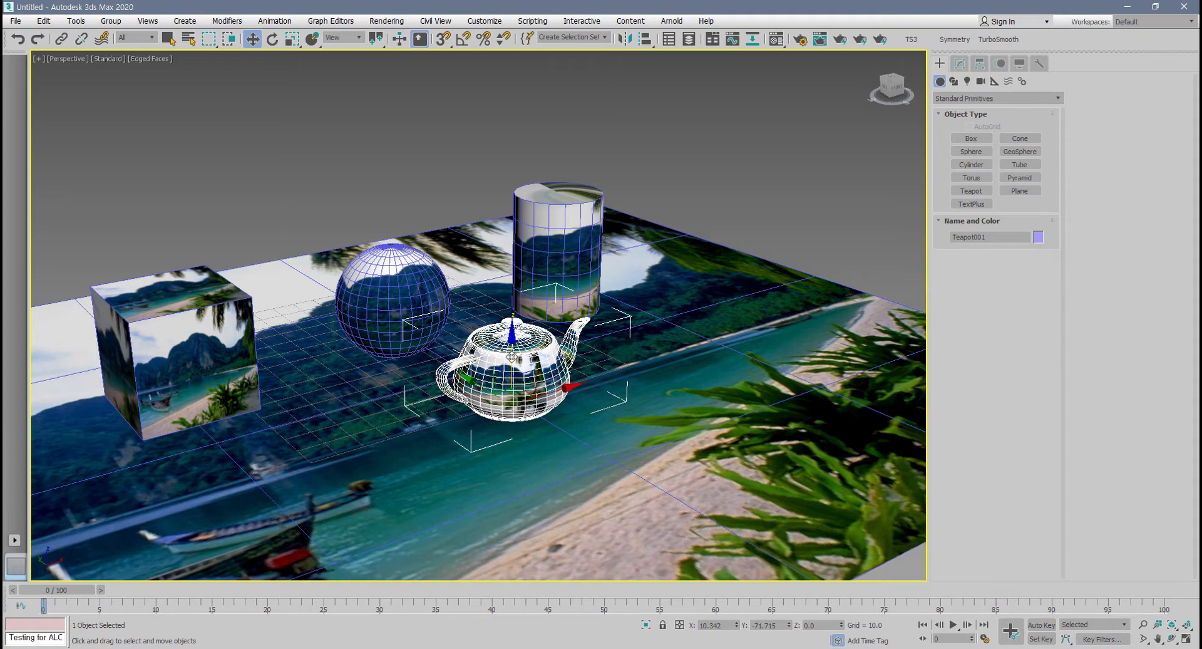
- Select the box and add a UVW Map modifier to it
left_click(390, 412)
middle_click_drag(291, 353, 411, 384)
scroll(395, 396, "up", 3)
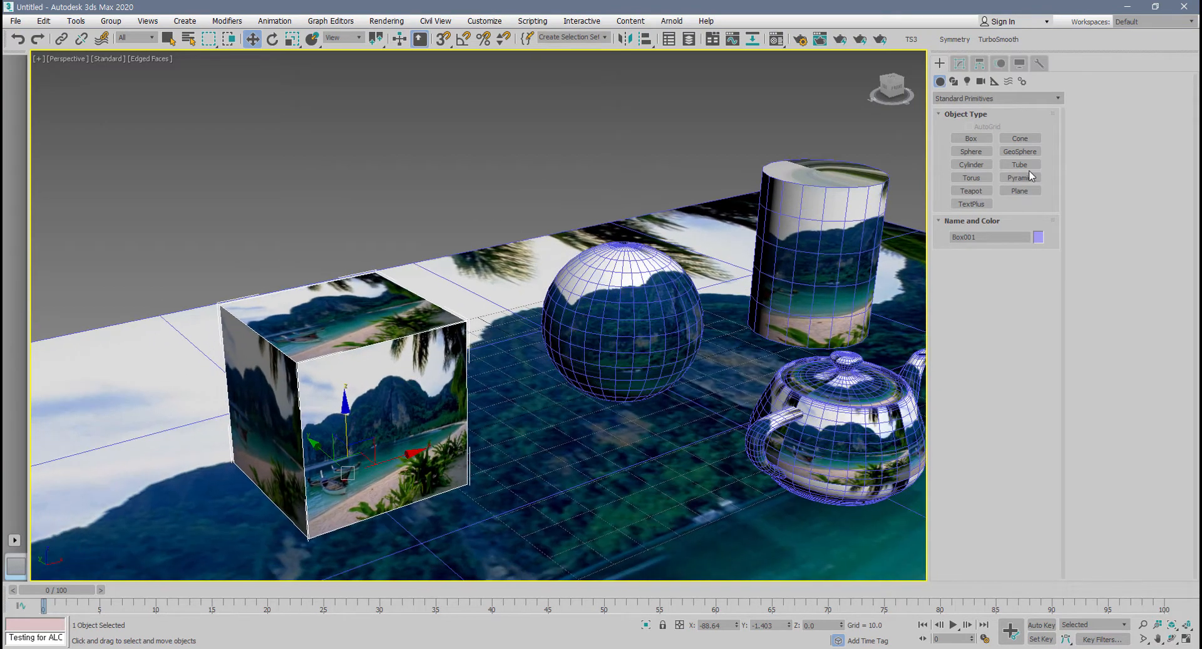
left_click(1058, 98)
left_click(961, 63)
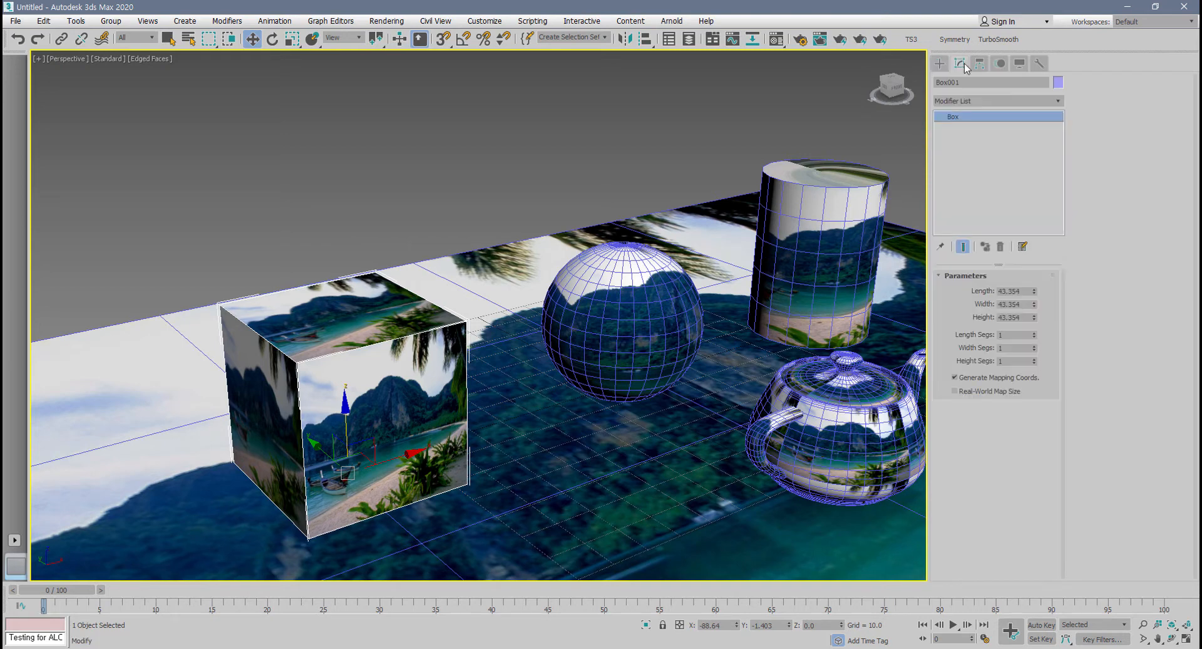
left_click(1057, 101)
scroll(1026, 501, "down", 15)
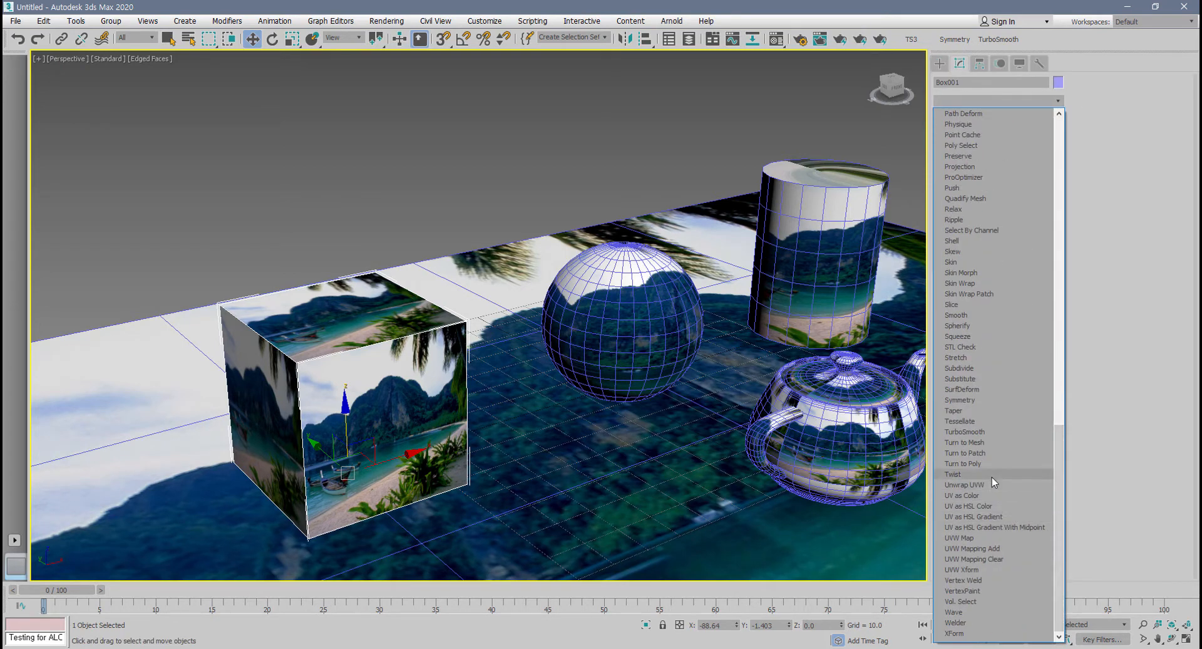
left_click(995, 536)
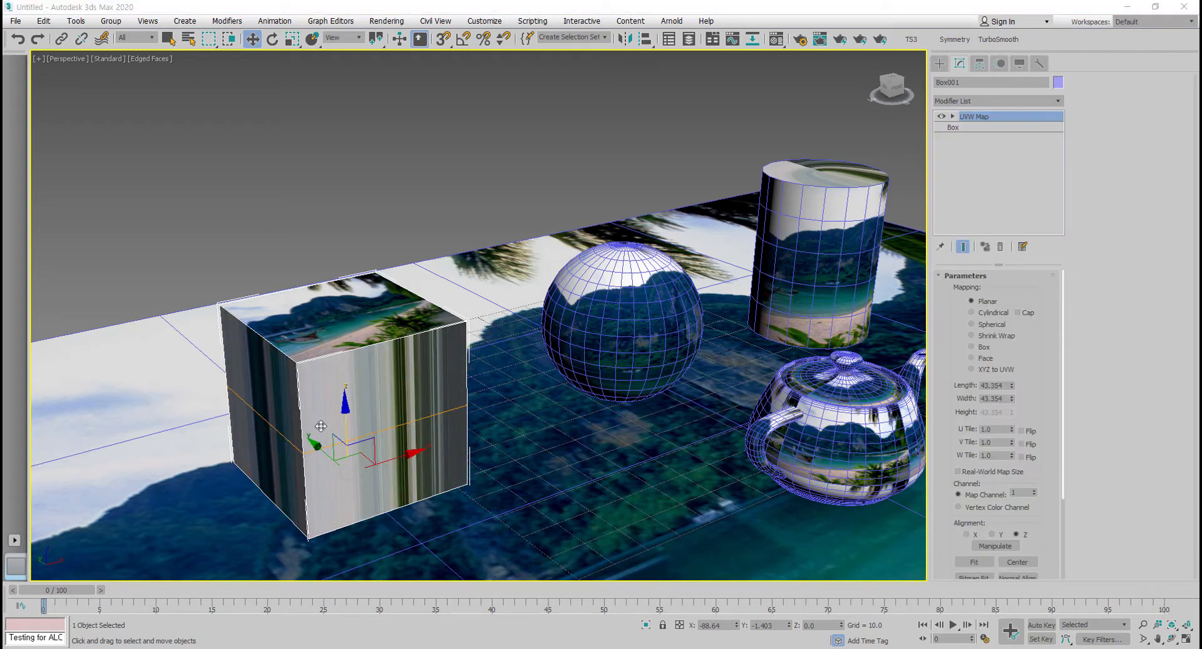
- Inspect the planar projection on the box's sides, and set the UVW Map mapping type to Box
middle_click_drag(386, 424, 503, 376, "alt")
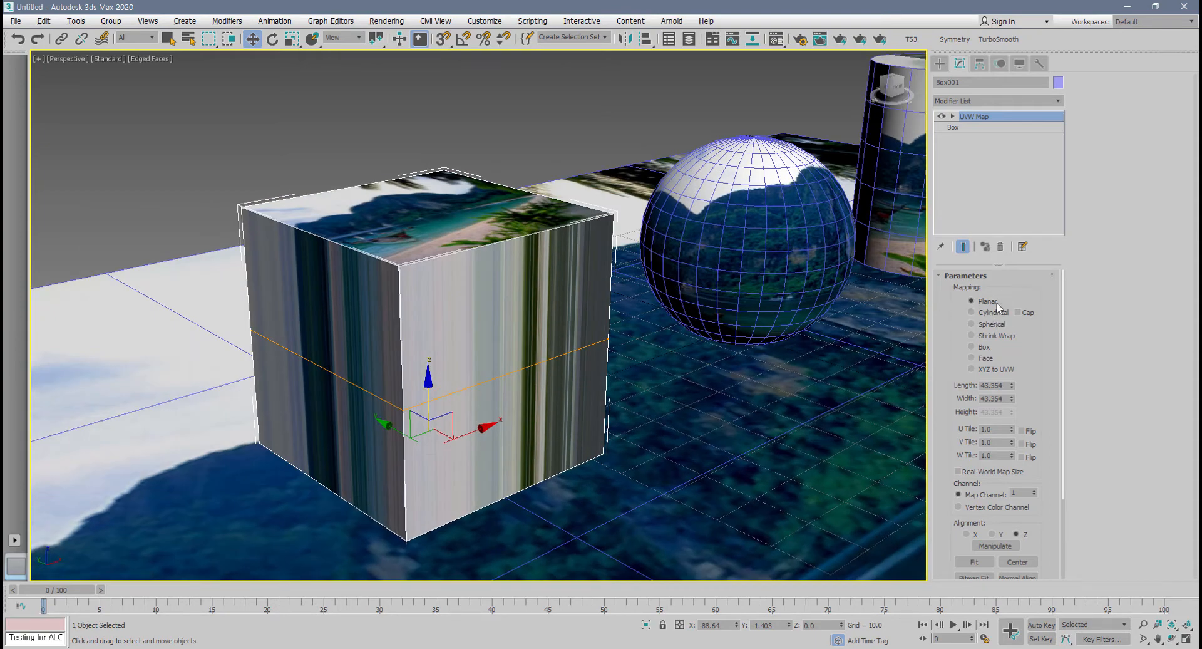
middle_click_drag(599, 389, 601, 379, "alt")
left_click(974, 348)
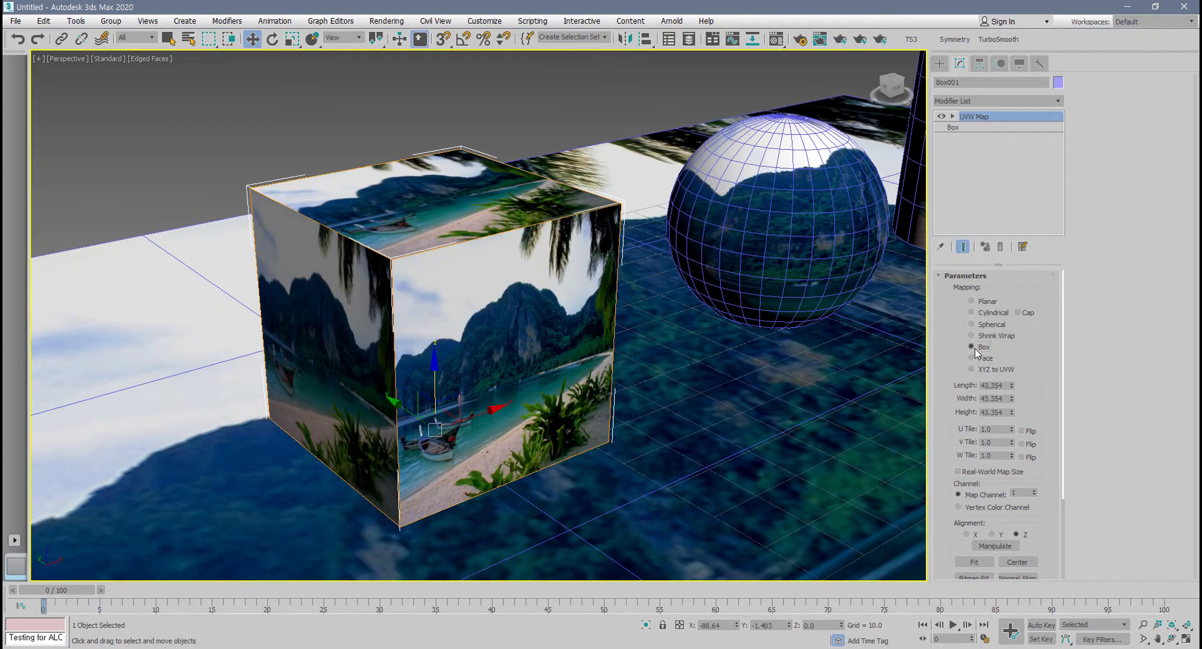
- Isolate the box from the other objects and review the available UVW mapping types
middle_click_drag(695, 373, 617, 419, "alt")
key("alt+q")
left_click_drag(947, 385, 946, 370)
middle_click_drag(757, 416, 764, 418, "alt")
left_click_drag(963, 338, 940, 394)
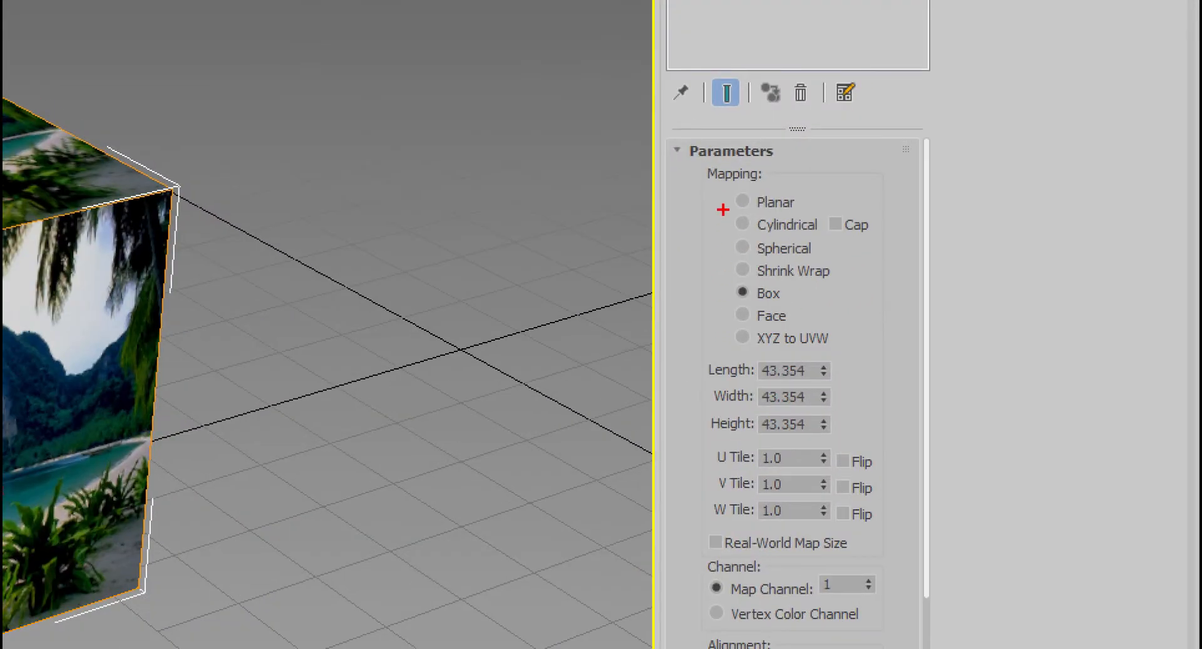
left_click_drag(723, 186, 723, 361)
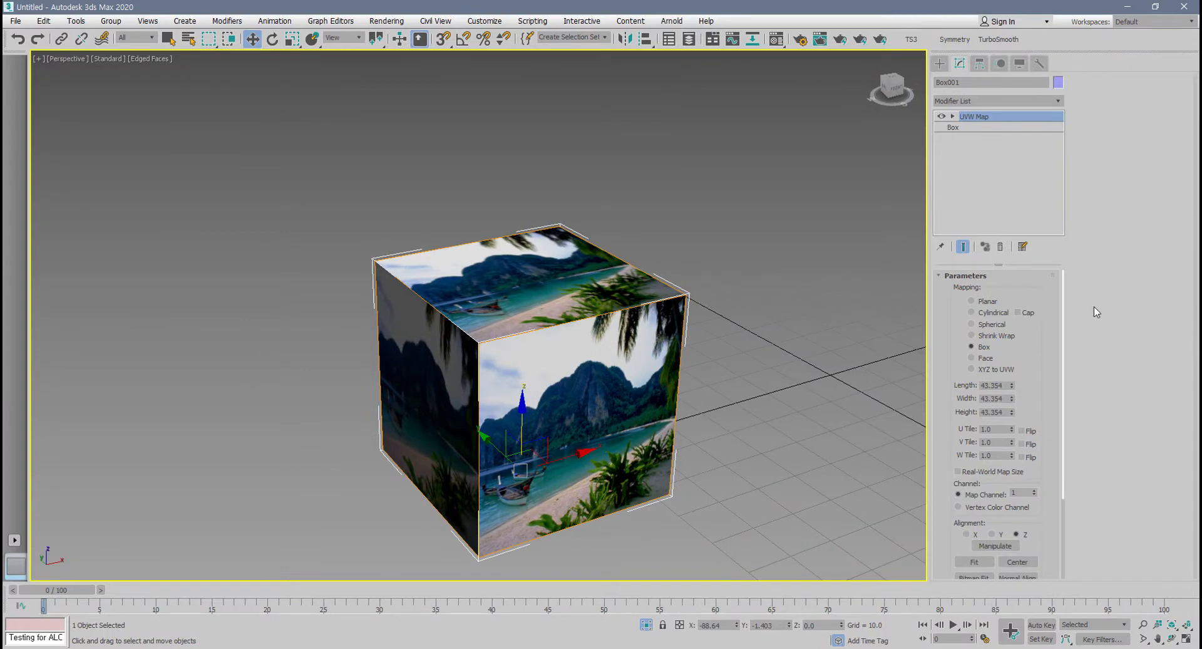
- Set the box's UVW mapping to Cylindrical with Cap enabled, and check its top and sides
left_click(769, 226)
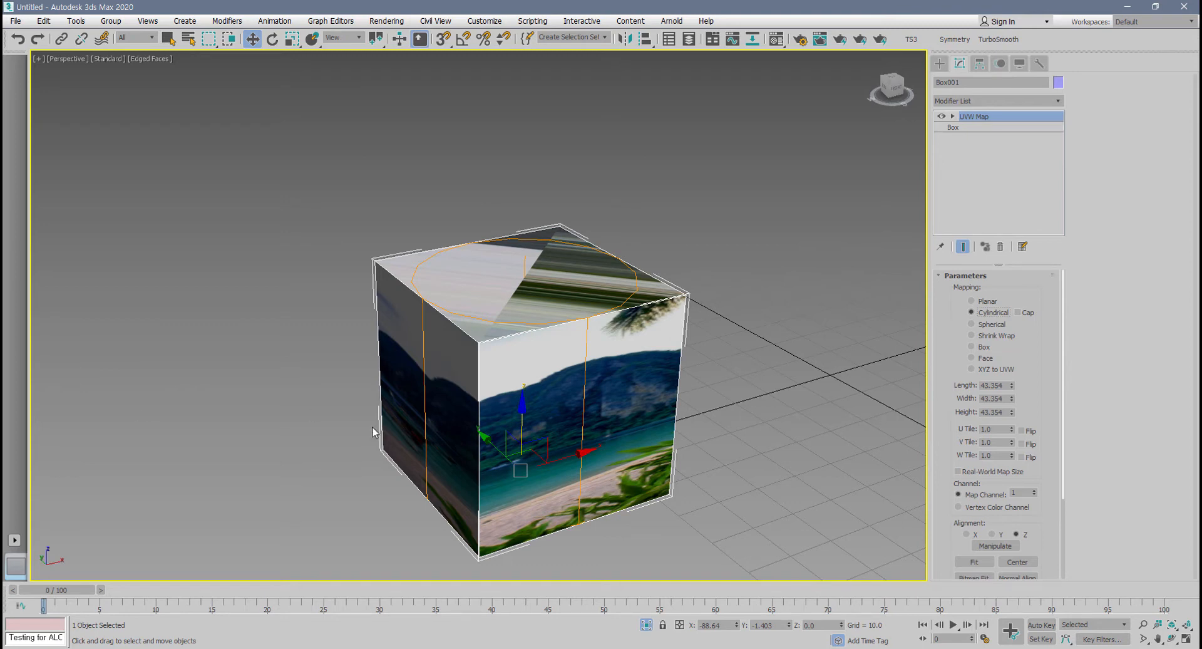
left_click(1030, 313)
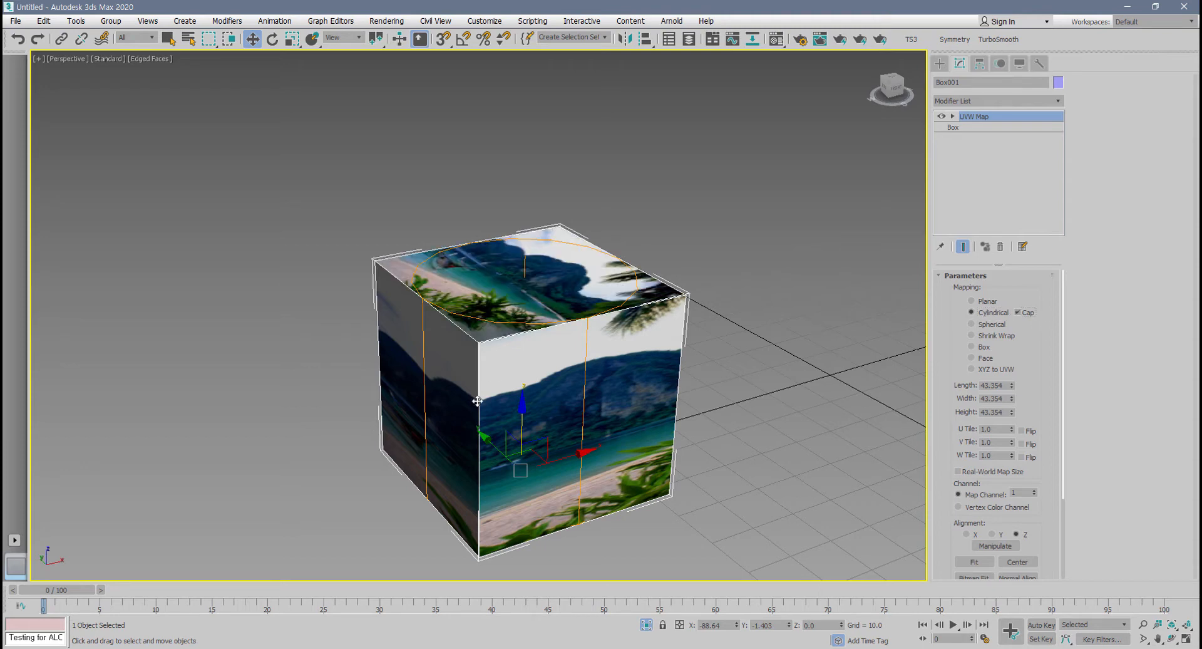
middle_click_drag(462, 426, 444, 380, "alt")
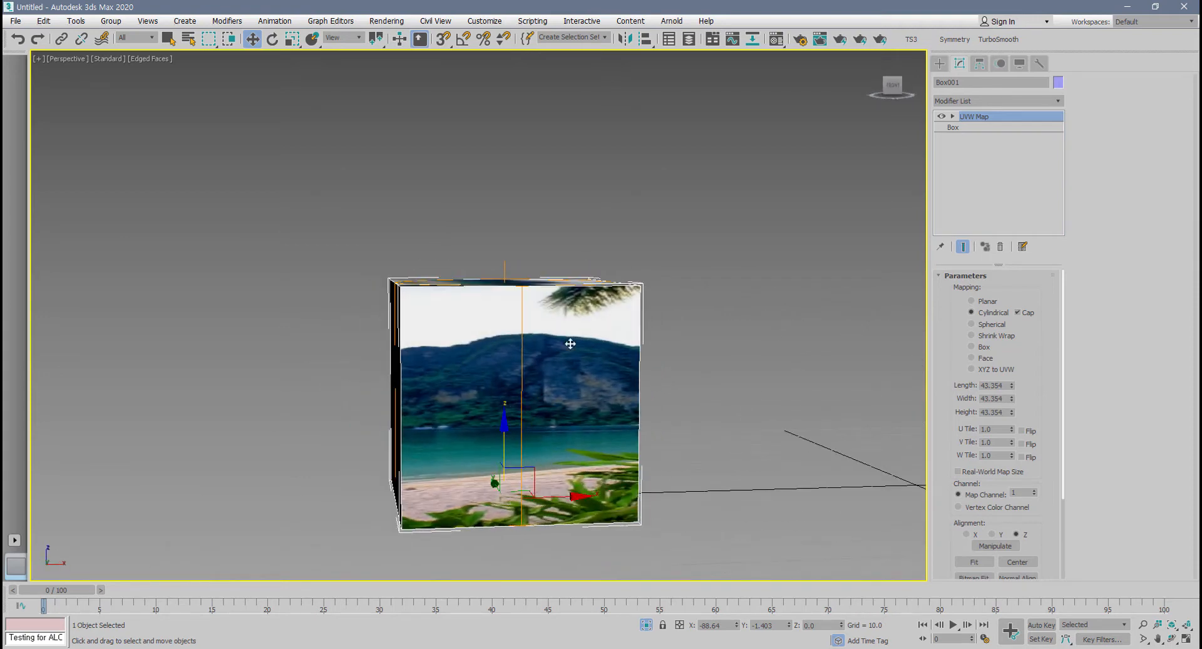
middle_click_drag(772, 296, 719, 353, "alt")
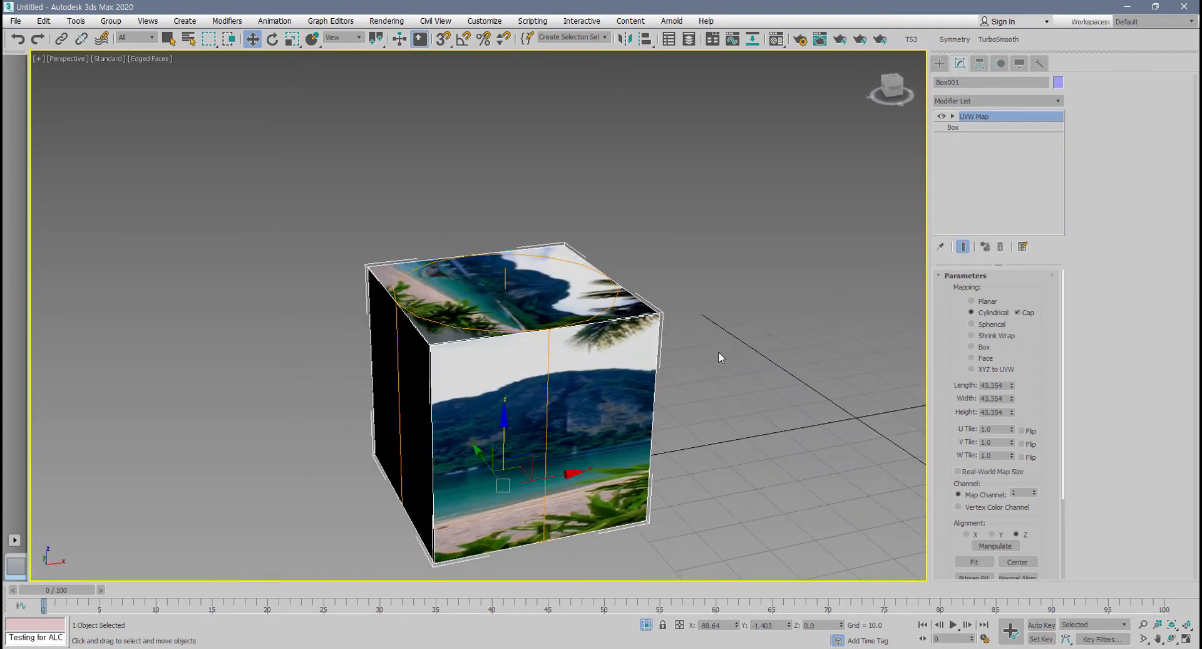
- Compare the cylindrical mapping gizmo on the box in wireframe and shaded display
key("F3")
key("F3")
key("F3")
key("F3")
key("F3")
key("F3")
middle_click_drag(718, 351, 687, 357, "alt")
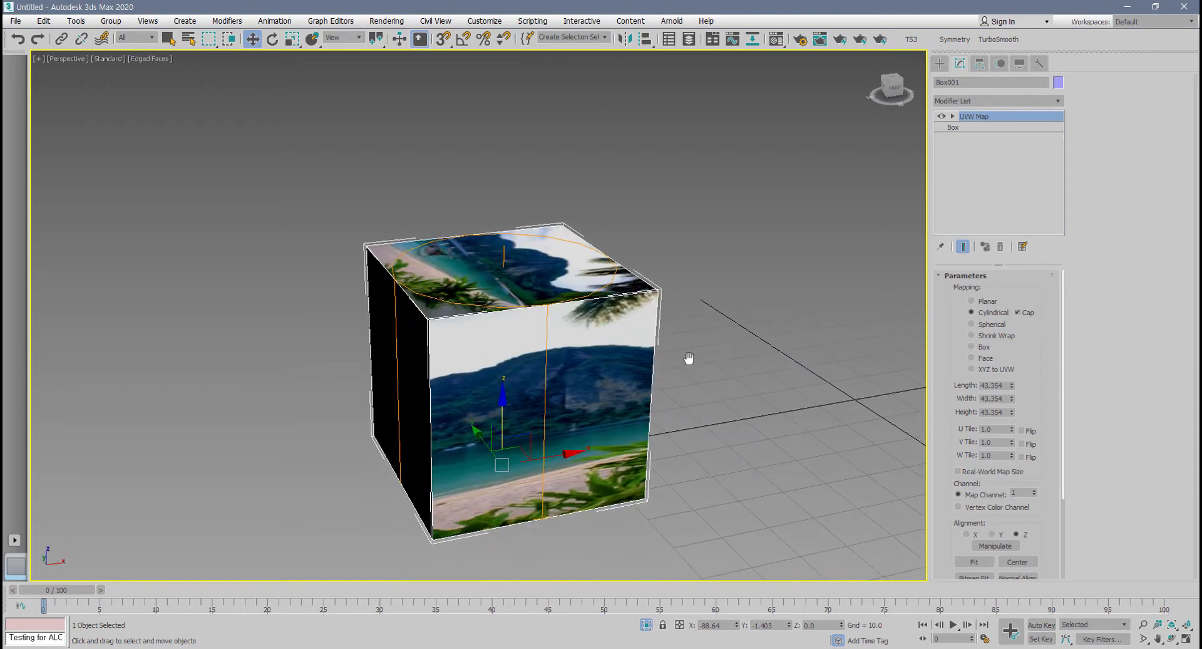
- Set the box's UVW mapping to Spherical and check the spherical gizmo in wireframe display
left_click(986, 326)
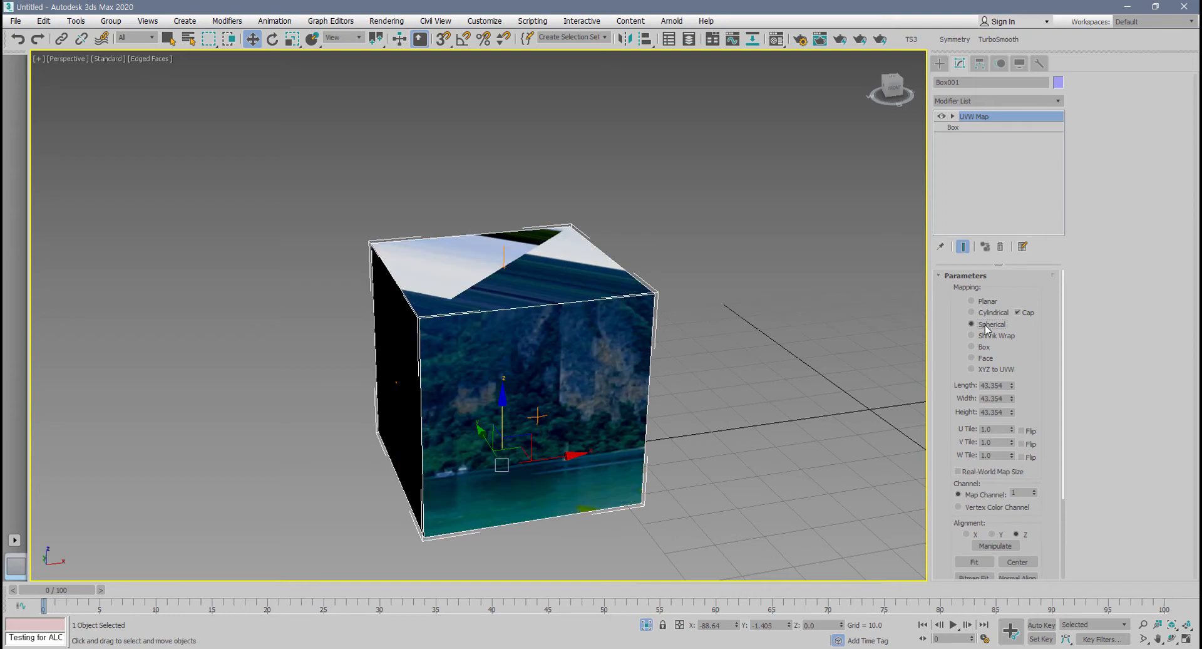
middle_click_drag(666, 379, 662, 378, "alt")
key("F3")
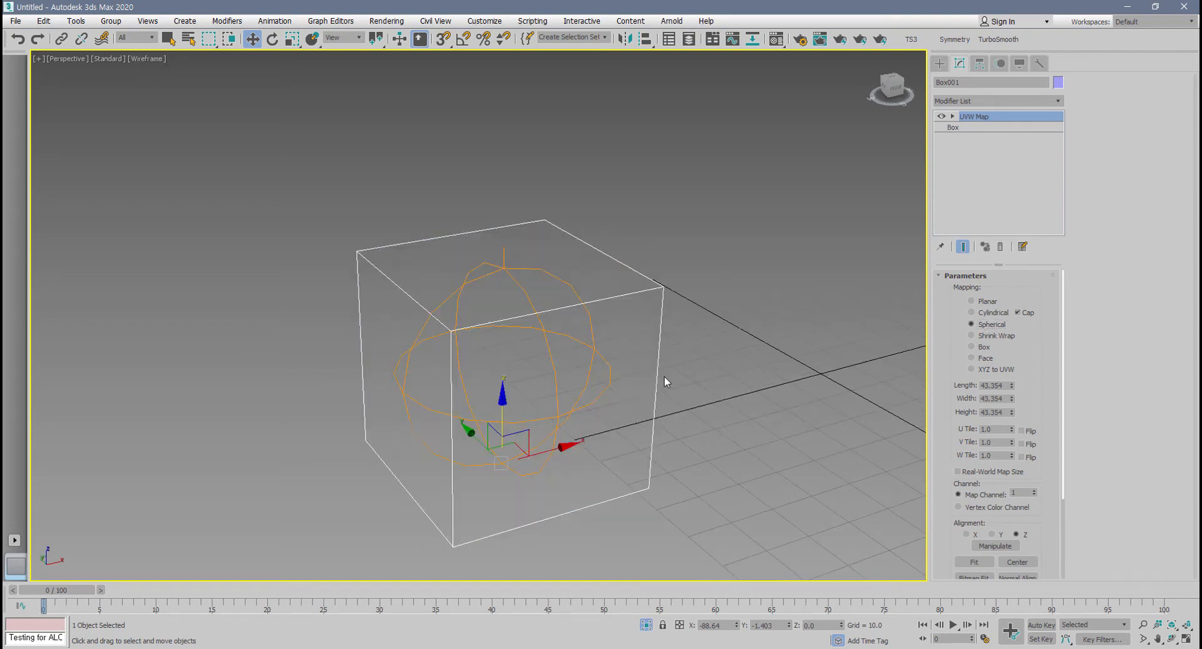
key("F3")
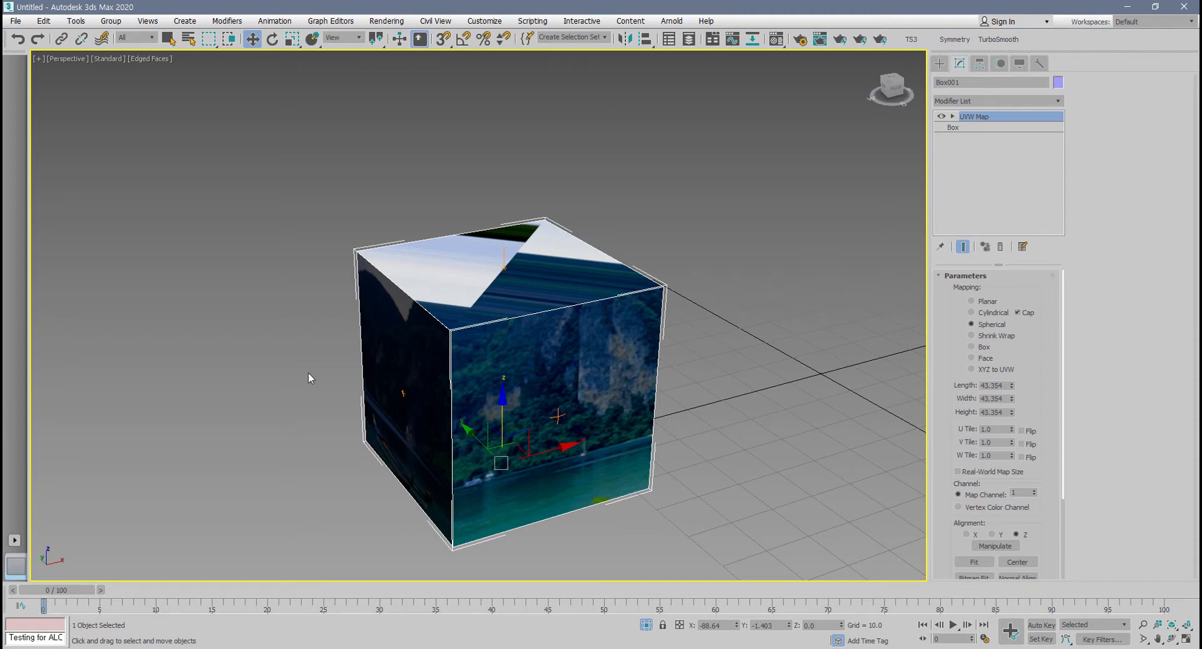
- Compare Shrink Wrap and Spherical mapping on the box in wireframe and shaded display, ending on Shrink Wrap
left_click(992, 338)
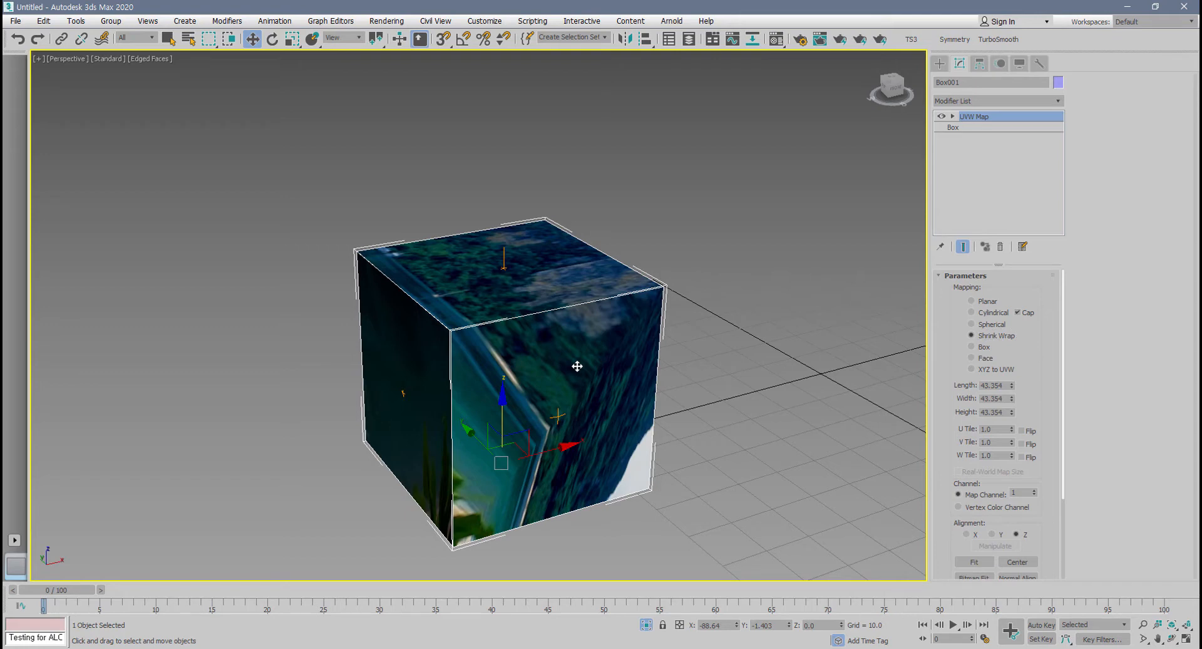
key("F3")
left_click(986, 327)
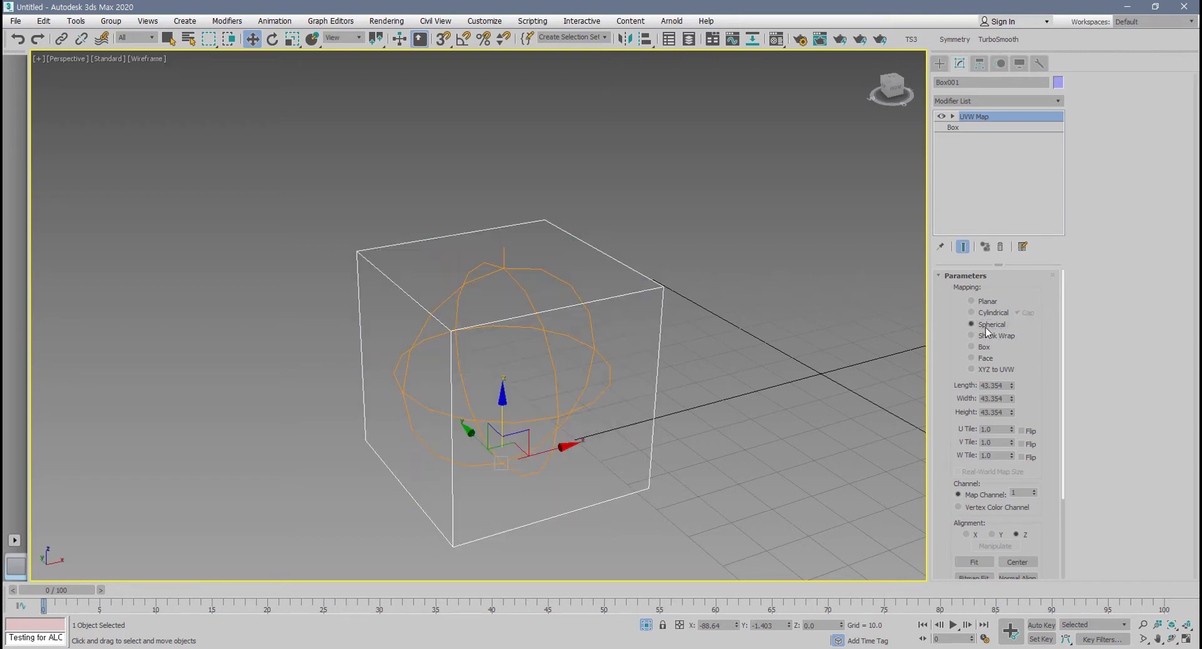
left_click(985, 338)
left_click(978, 325)
key("F3")
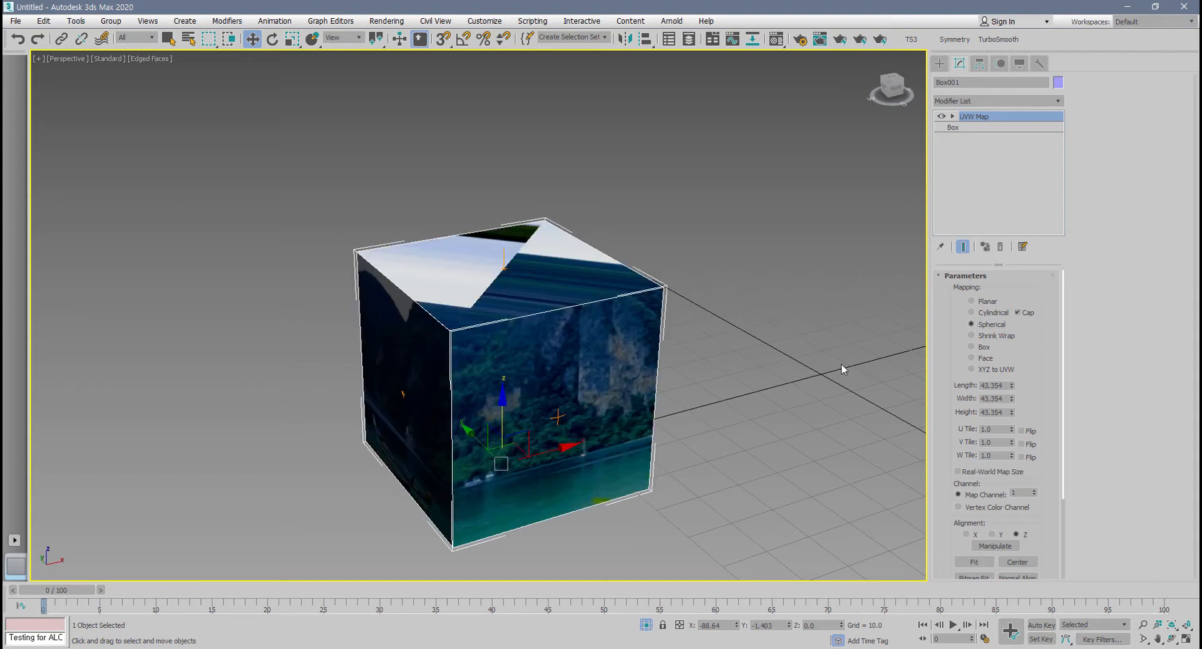
left_click(973, 336)
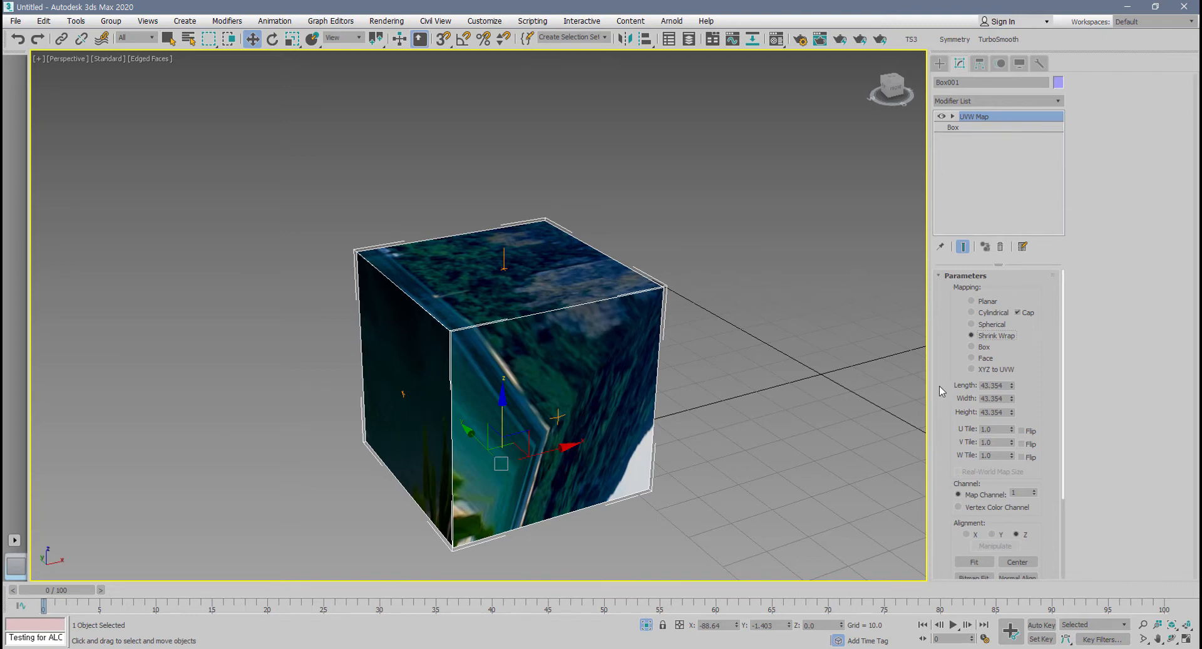
- Try Box mapping on the cube and switch the UVW Map modifier to Face mapping
left_click(981, 347)
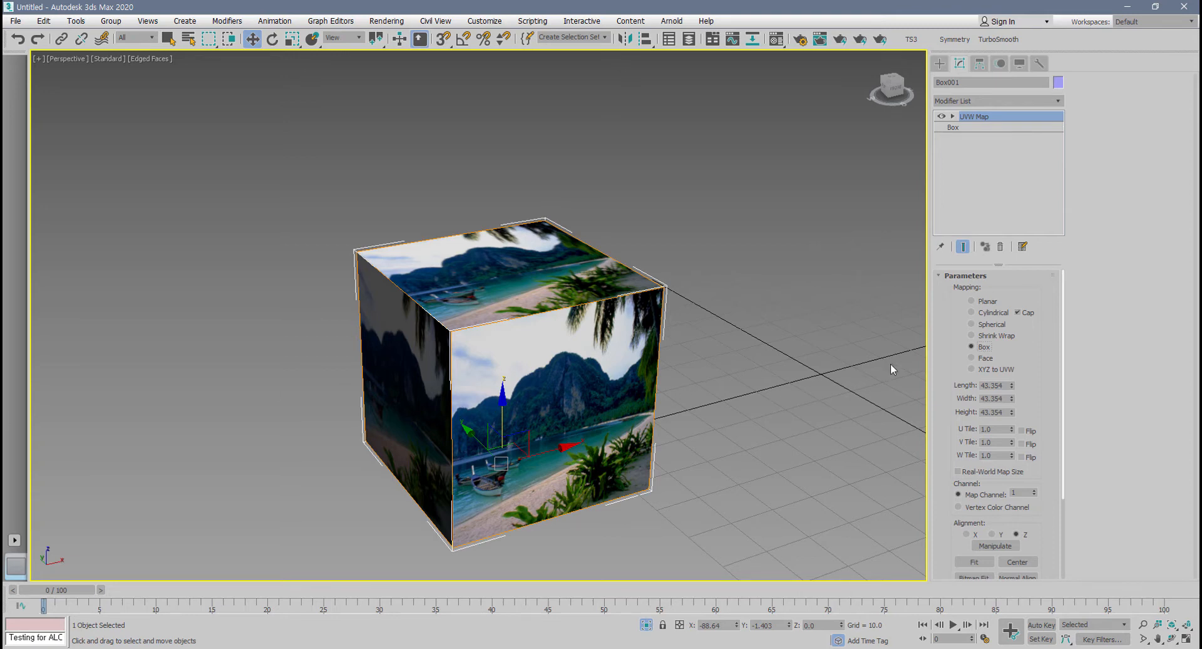
left_click(986, 359)
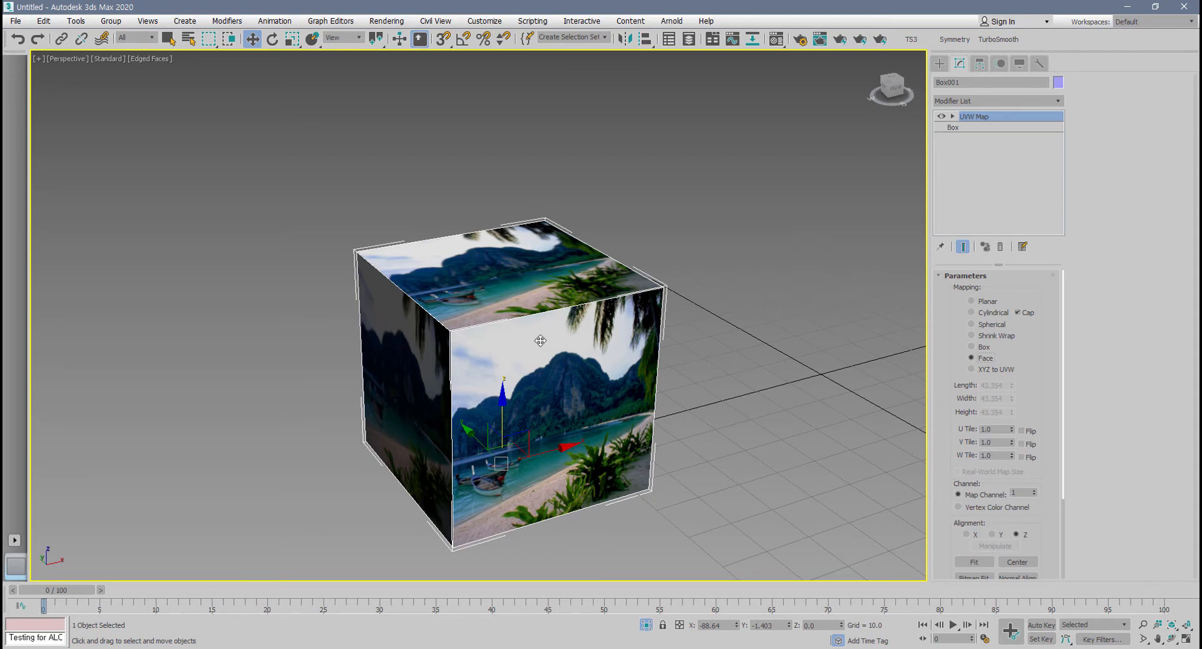
- Set the base box's length, width and height segments to 3 each
left_click(963, 128)
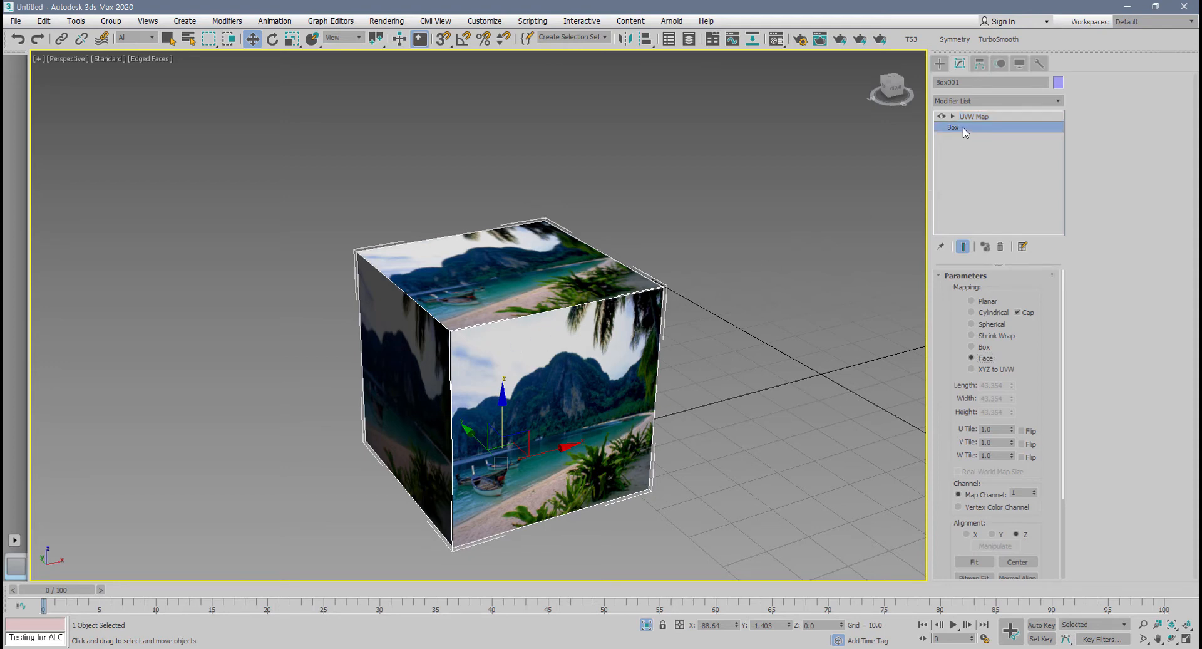
double_click(1008, 334)
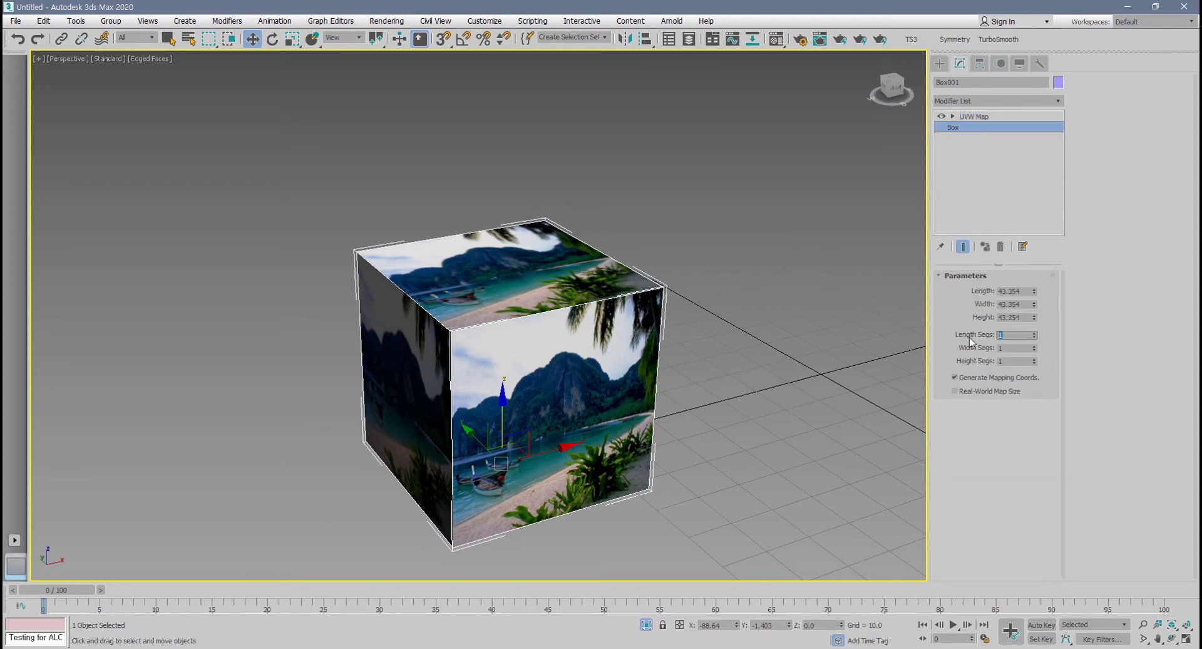
type("3")
key("Tab")
type("3")
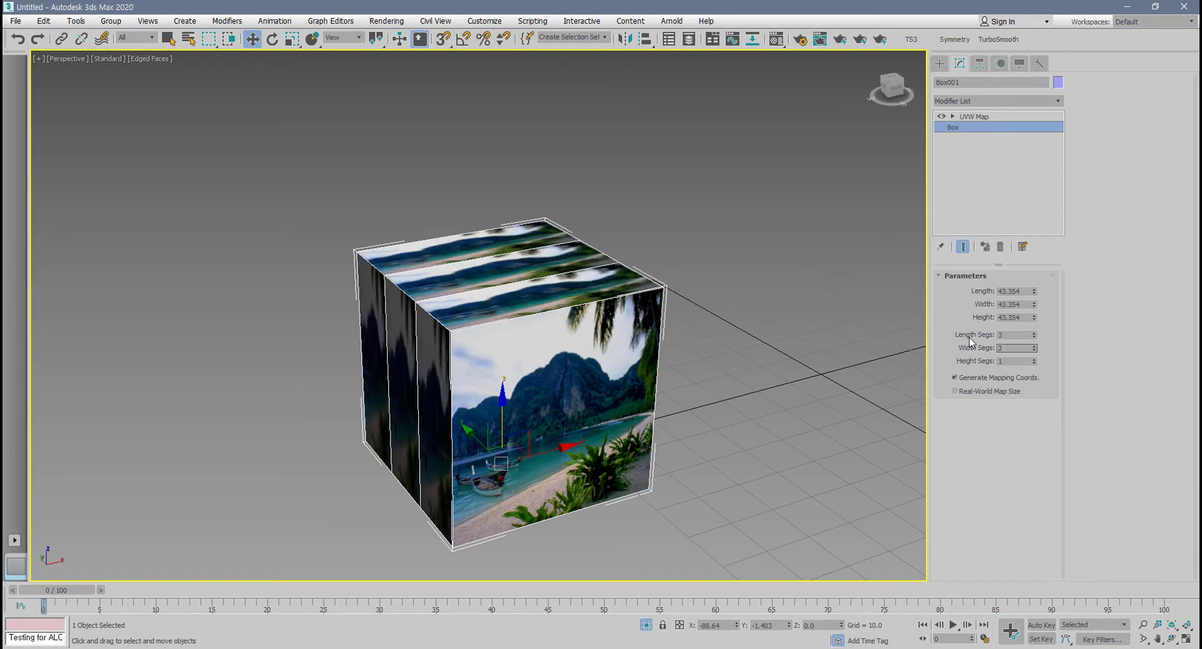
key("Tab")
type("3")
key("Return")
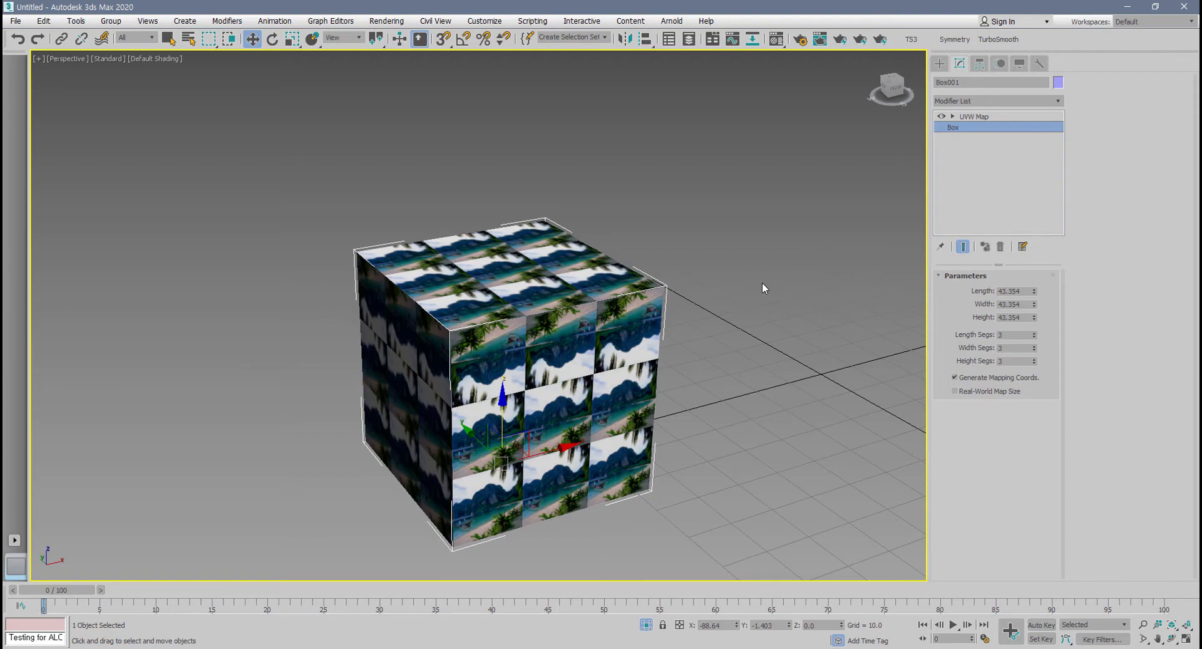
- Compare the segmented box with the UVW Map modifier off and on, and return to the modifier's parameters
left_click(942, 116)
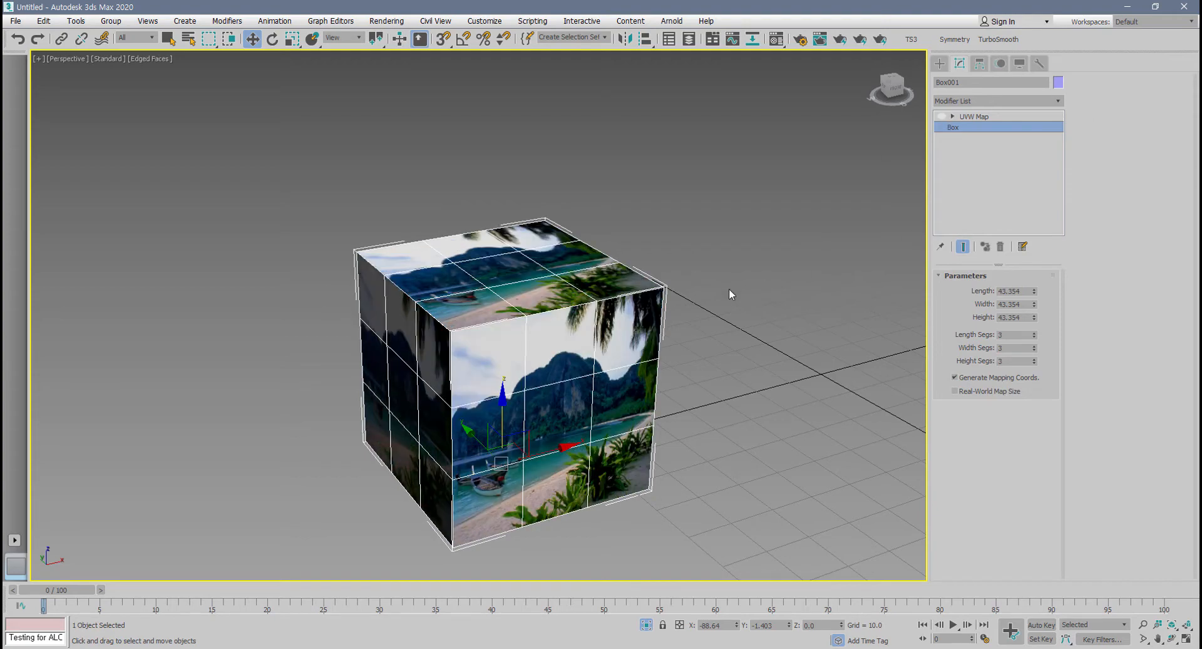
scroll(519, 338, "up", 6)
scroll(512, 335, "down", 5)
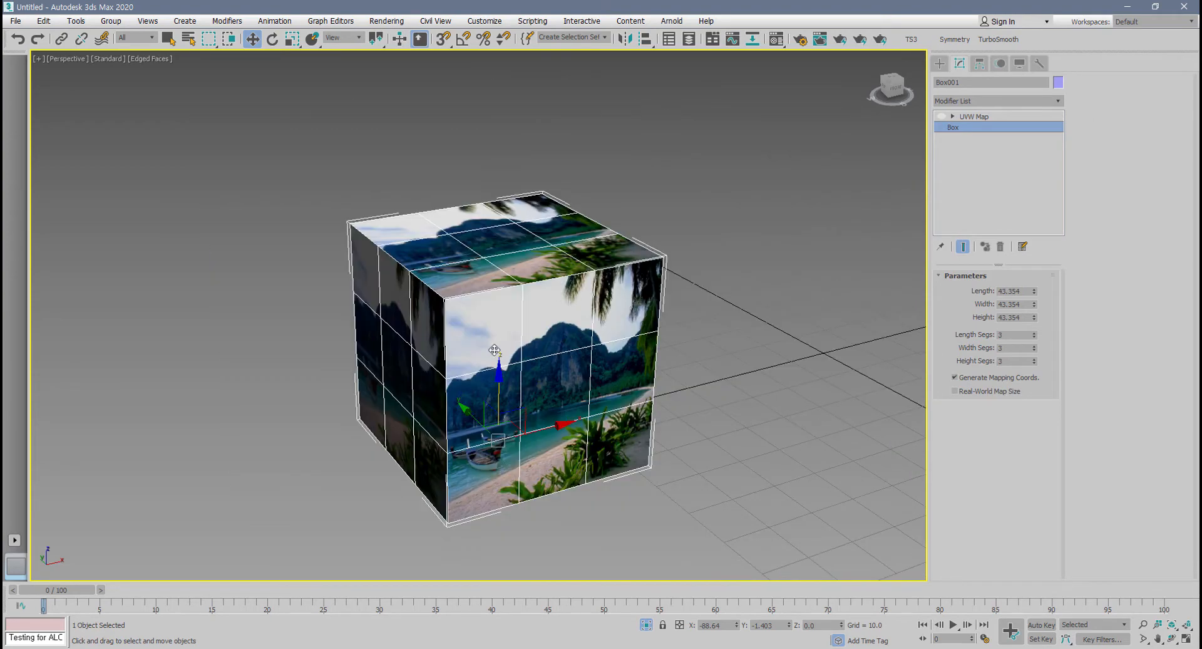
scroll(485, 342, "up", 4)
middle_click_drag(480, 340, 432, 341, "alt")
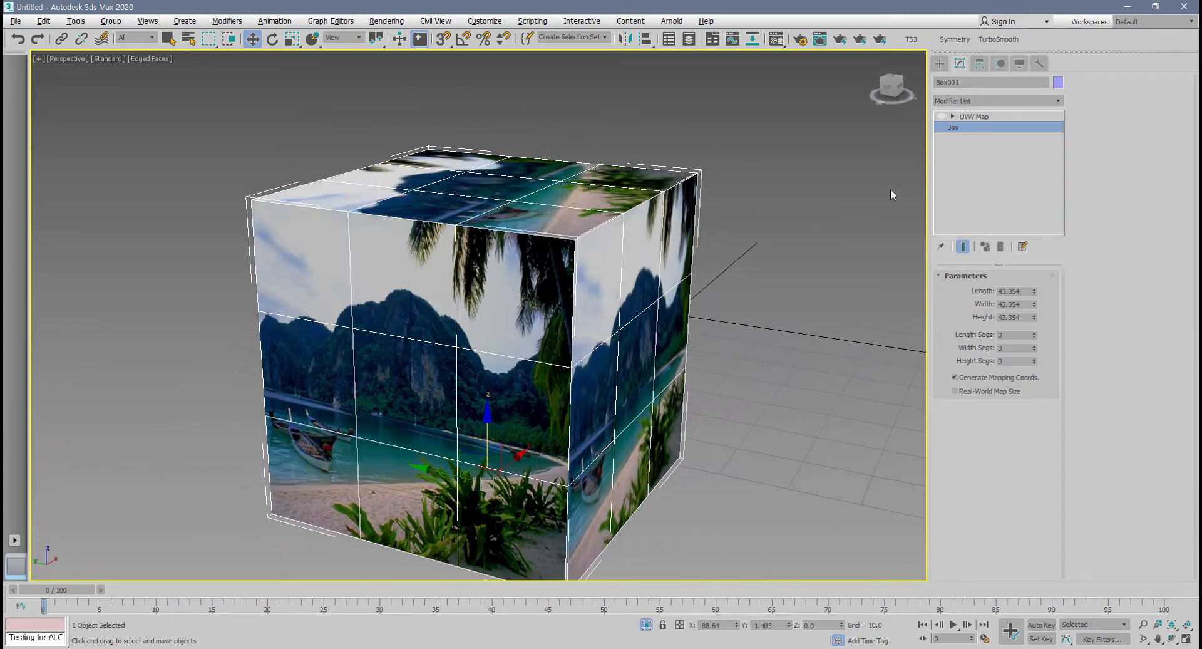
left_click(941, 116)
middle_click_drag(786, 269, 814, 263, "alt")
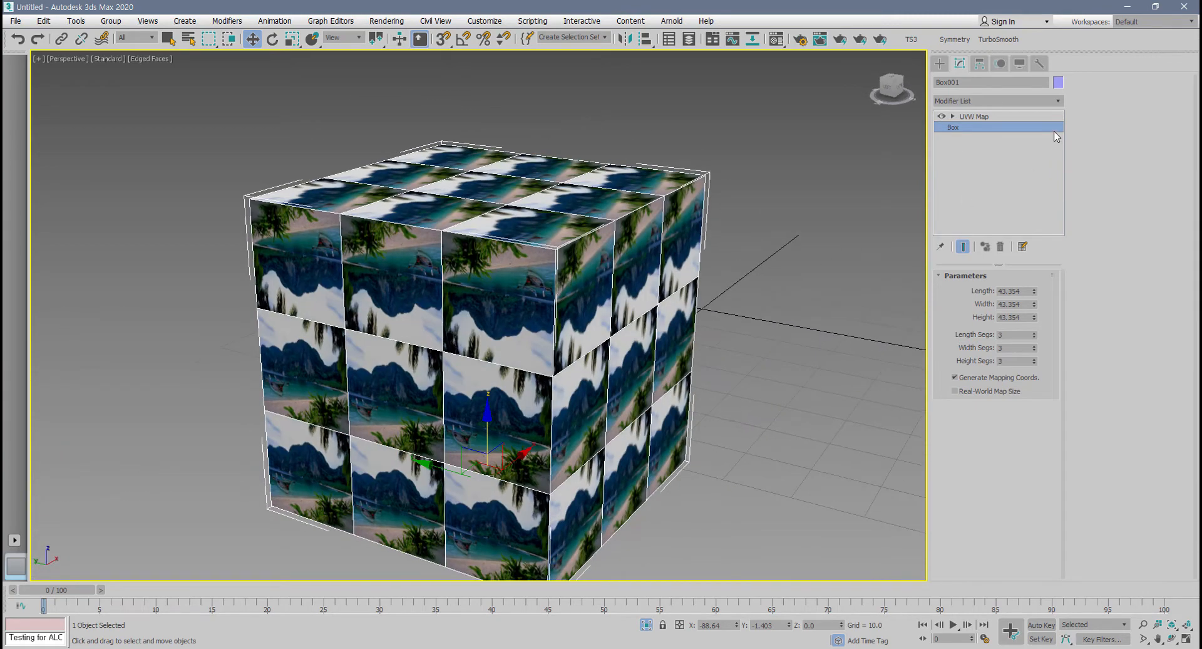
left_click(992, 117)
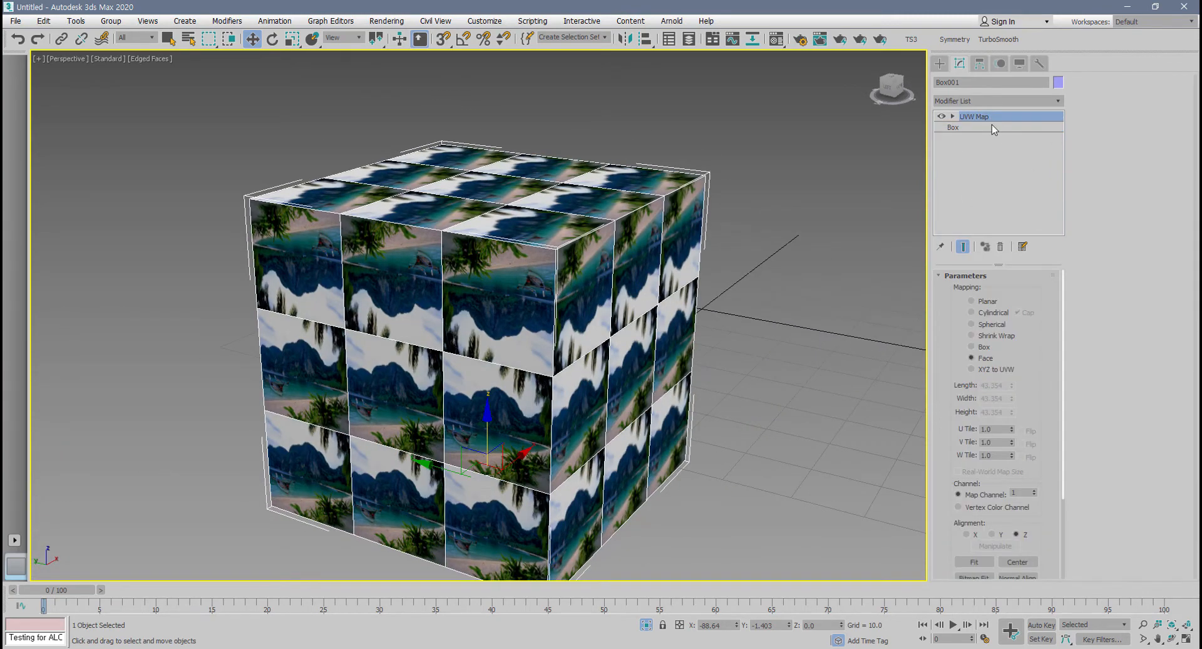
- Compare Box and Face mapping on the segmented cube, toggling edged faces, and end on Face mapping
left_click(971, 347)
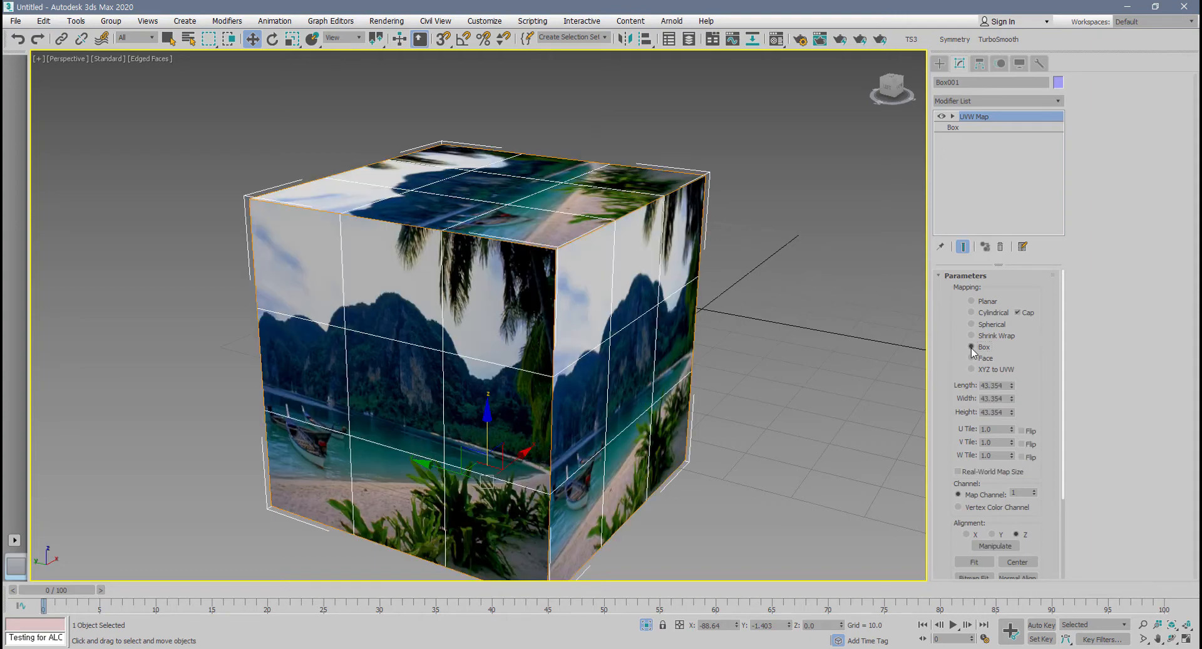
mouse_move(876, 358)
middle_mouse_down("alt")
mouse_move(725, 352)
mouse_move(770, 335)
mouse_move(826, 341)
mouse_move(768, 373)
mouse_move(845, 375)
mouse_move(745, 365)
middle_mouse_up("alt")
key("F4")
left_click(985, 358)
key("F4")
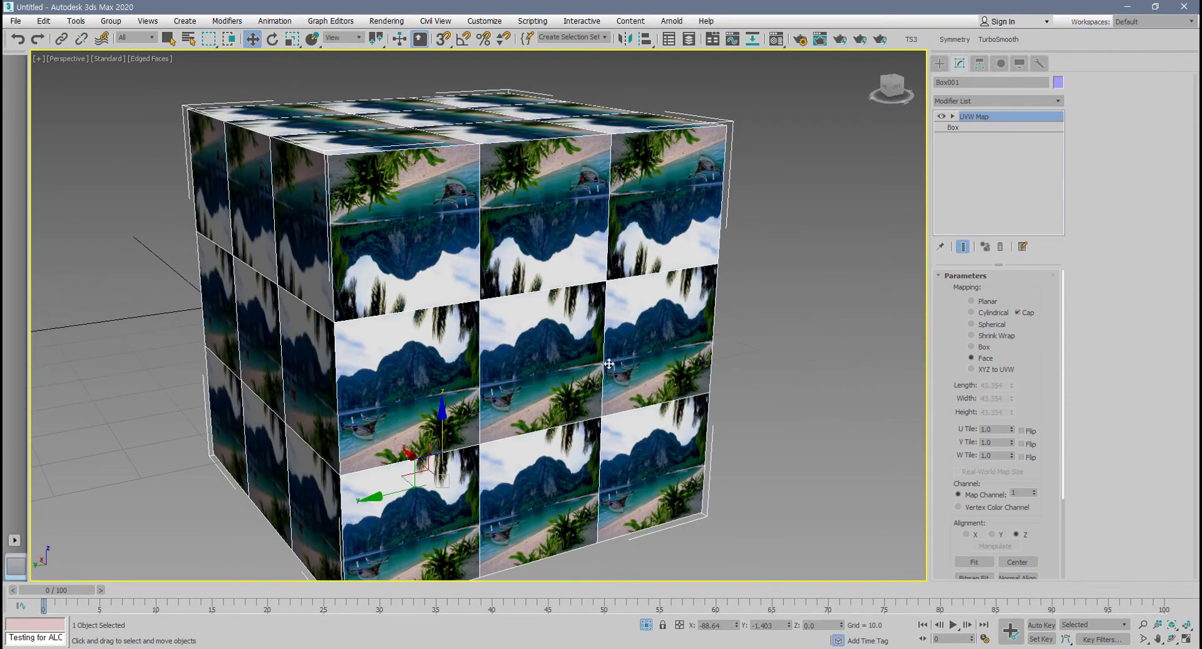
middle_click_drag(566, 307, 586, 294, "alt")
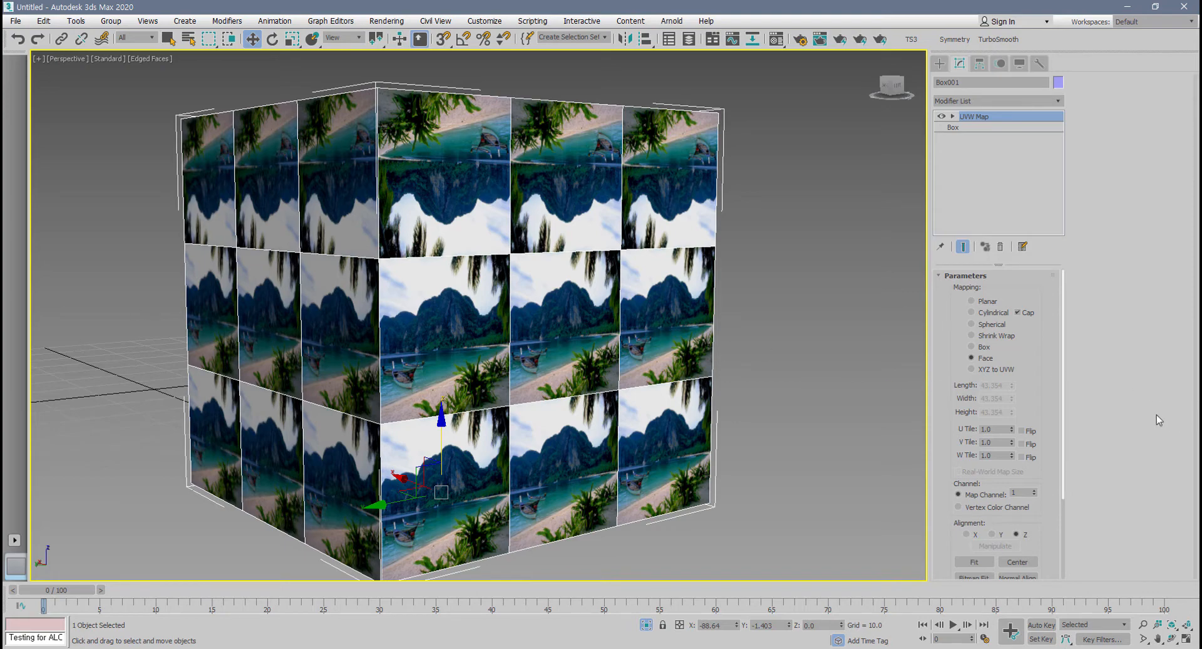
- Switch the UVW Map modifier to XYZ to UVW mapping and examine the texture on the cube's top and sides
left_click(1002, 369)
middle_click_drag(438, 369, 406, 419, "alt")
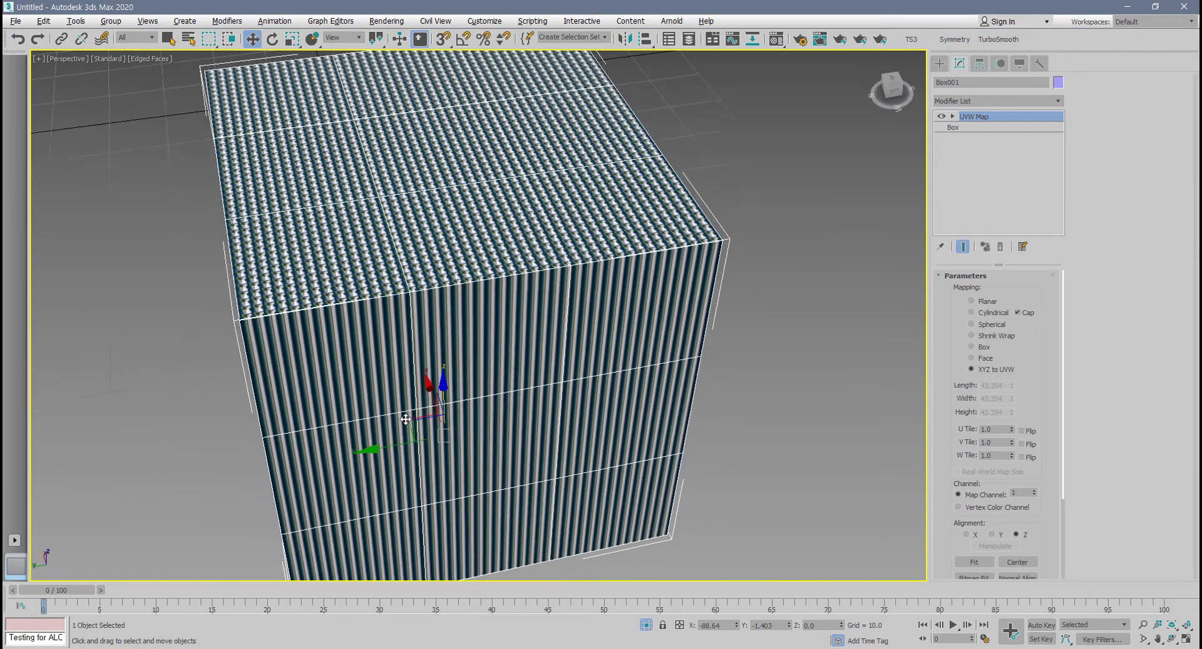
scroll(401, 363, "up", 5)
middle_click_drag(394, 324, 430, 314, "alt")
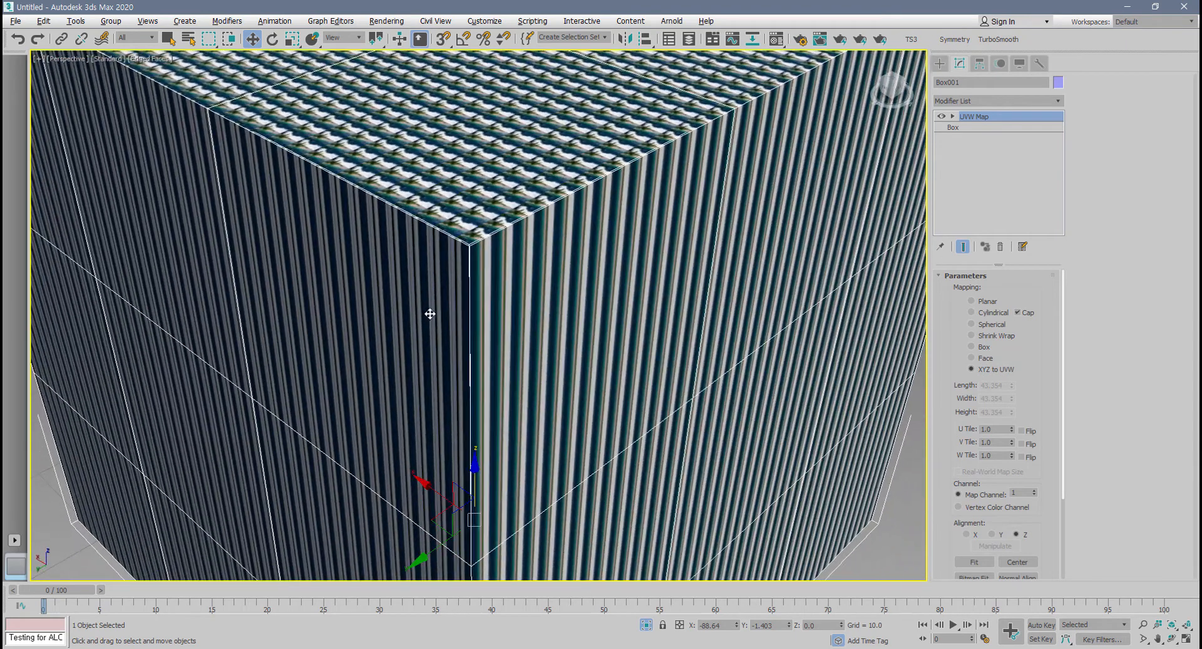
scroll(430, 314, "down", 2)
middle_click_drag(473, 352, 466, 354)
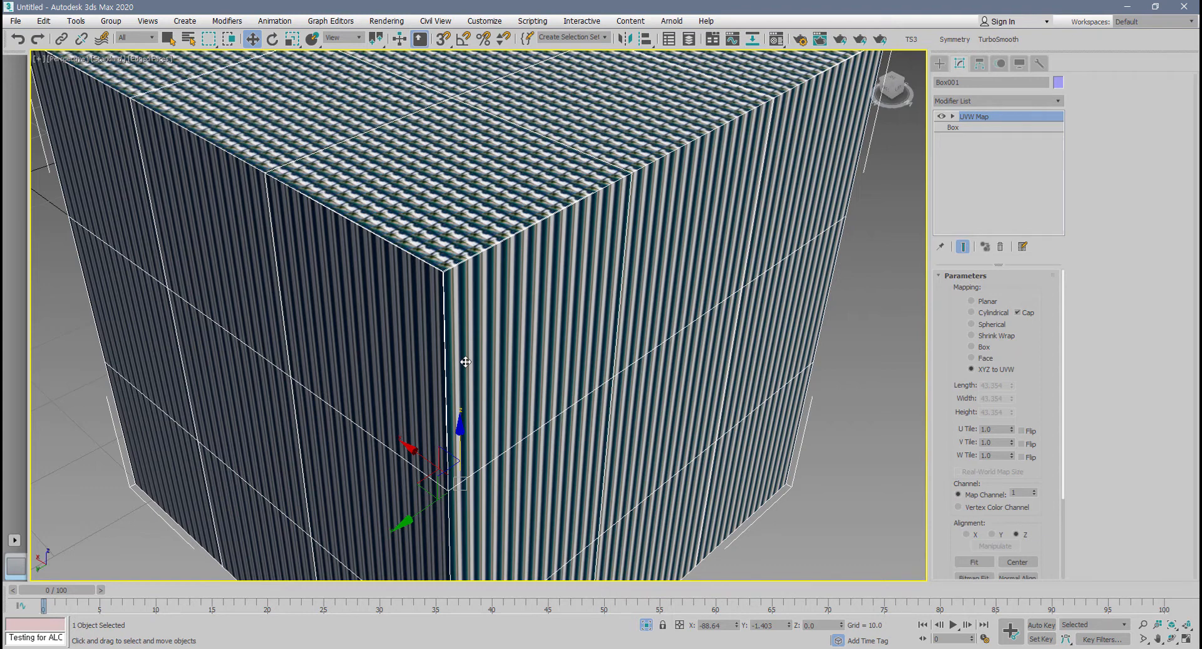
scroll(454, 372, "down", 6)
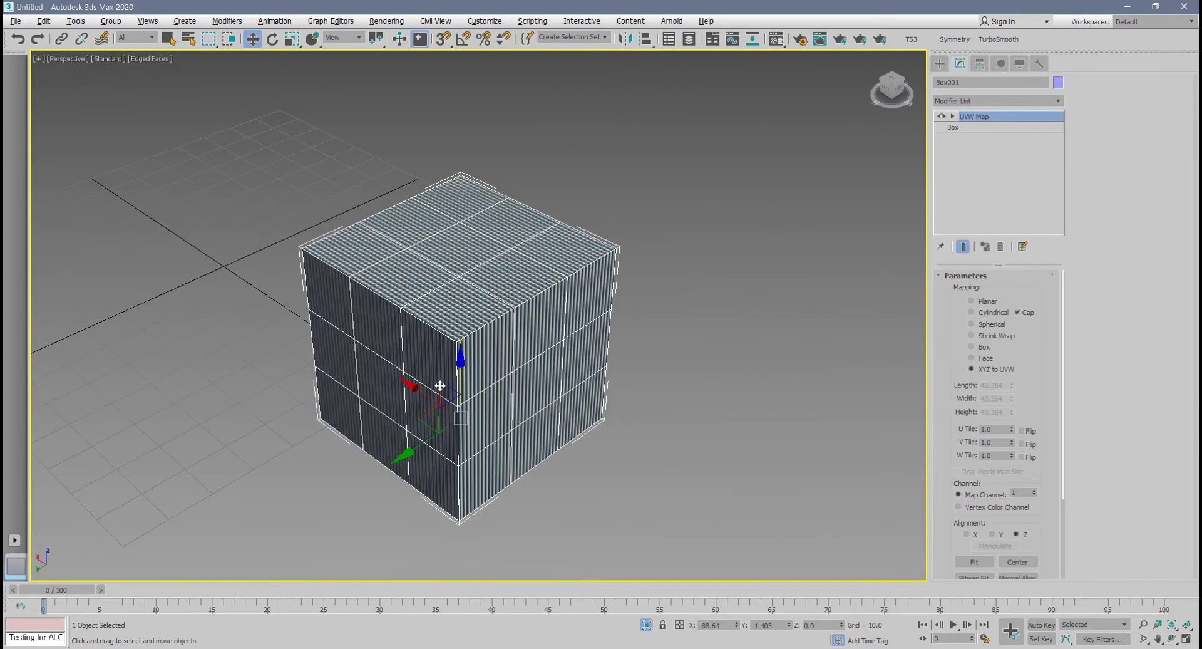
mouse_move(442, 383)
middle_mouse_down("alt")
mouse_move(484, 318)
mouse_move(461, 375)
middle_mouse_up("alt")
scroll(461, 375, "up", 5)
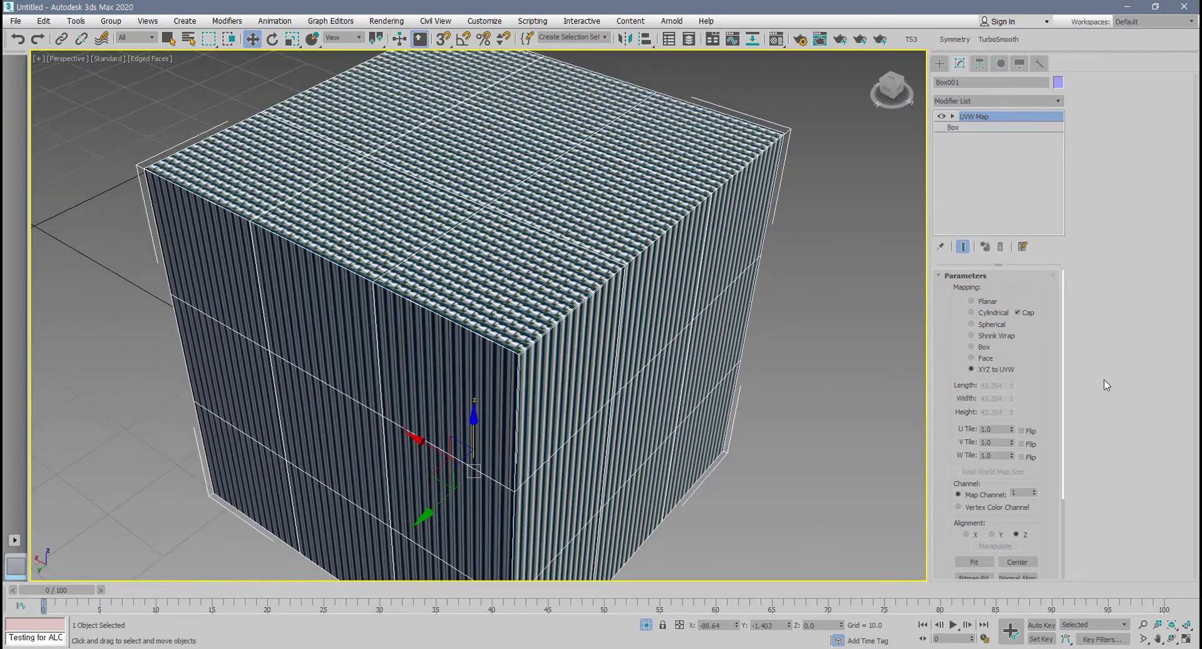
- Try Face, Box, Cylindrical and Planar mapping on the cube in turn, ending on Planar
left_click(971, 358)
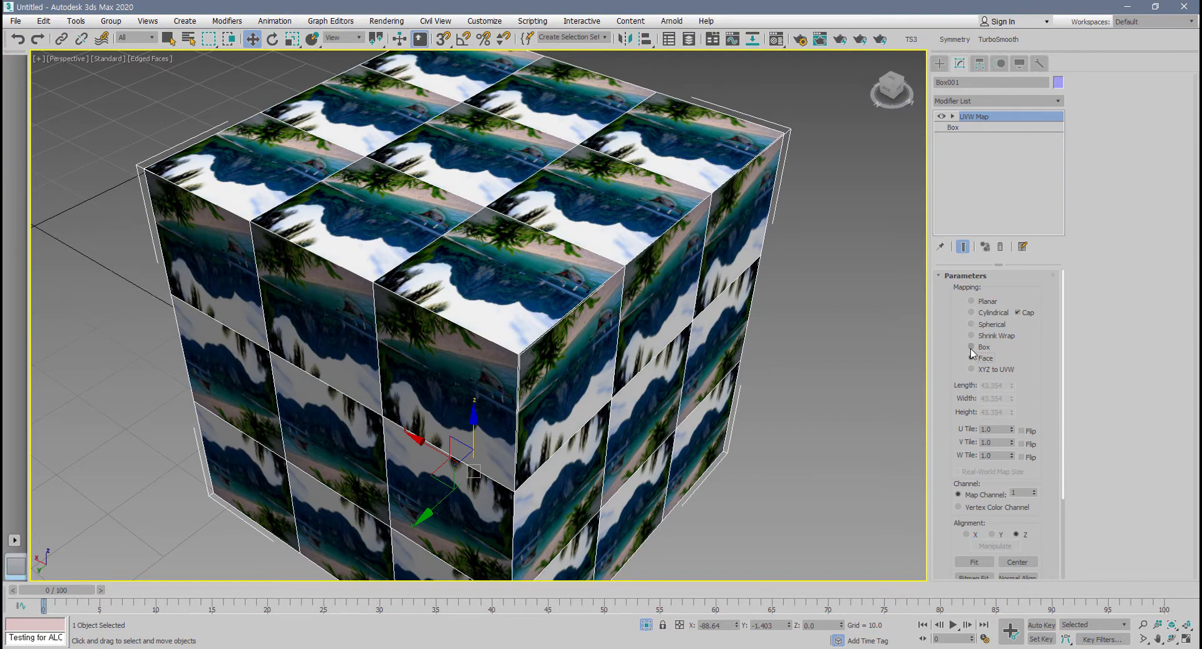
left_click(971, 348)
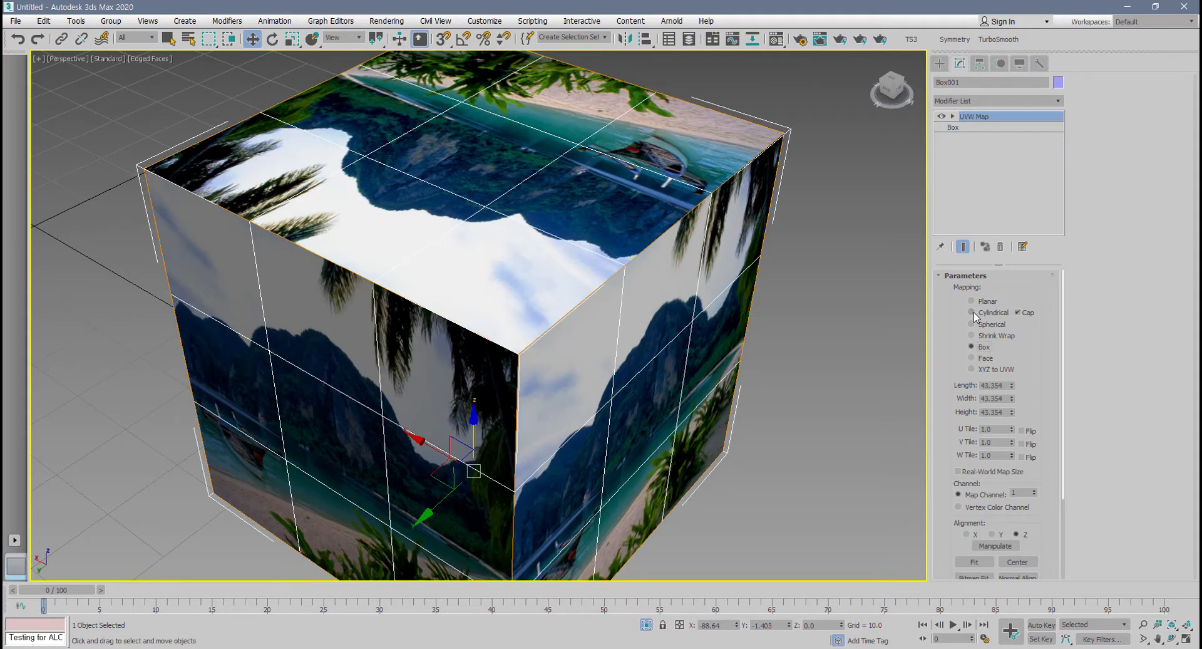
left_click(971, 313)
left_click(972, 301)
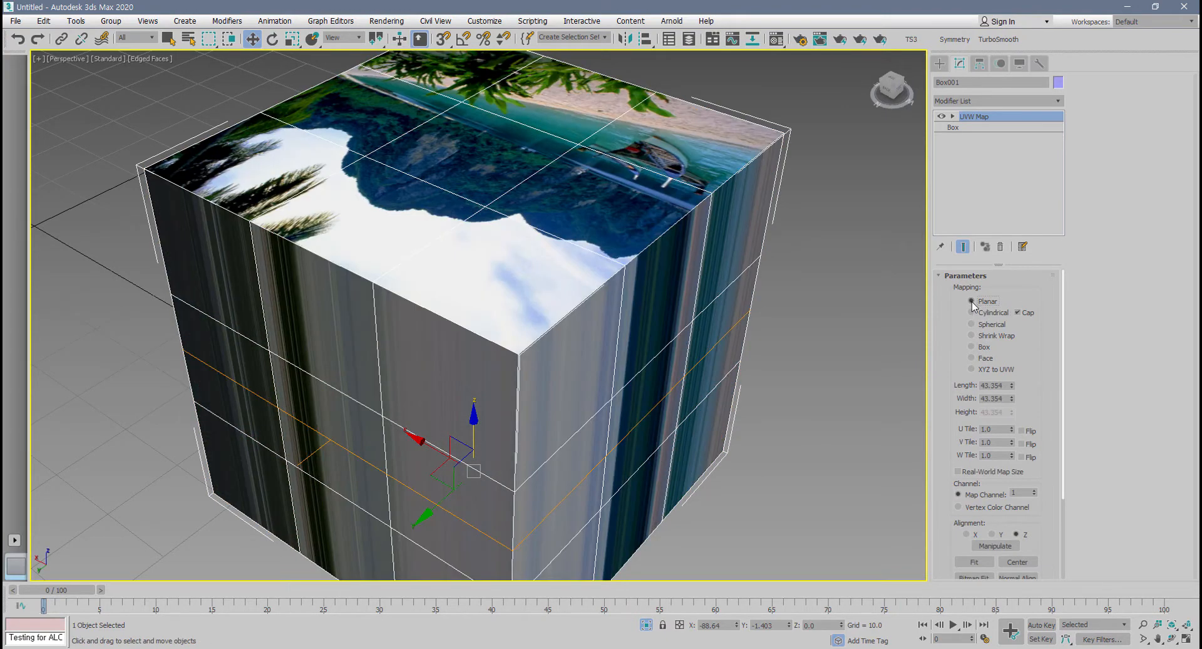
scroll(842, 394, "down", 3)
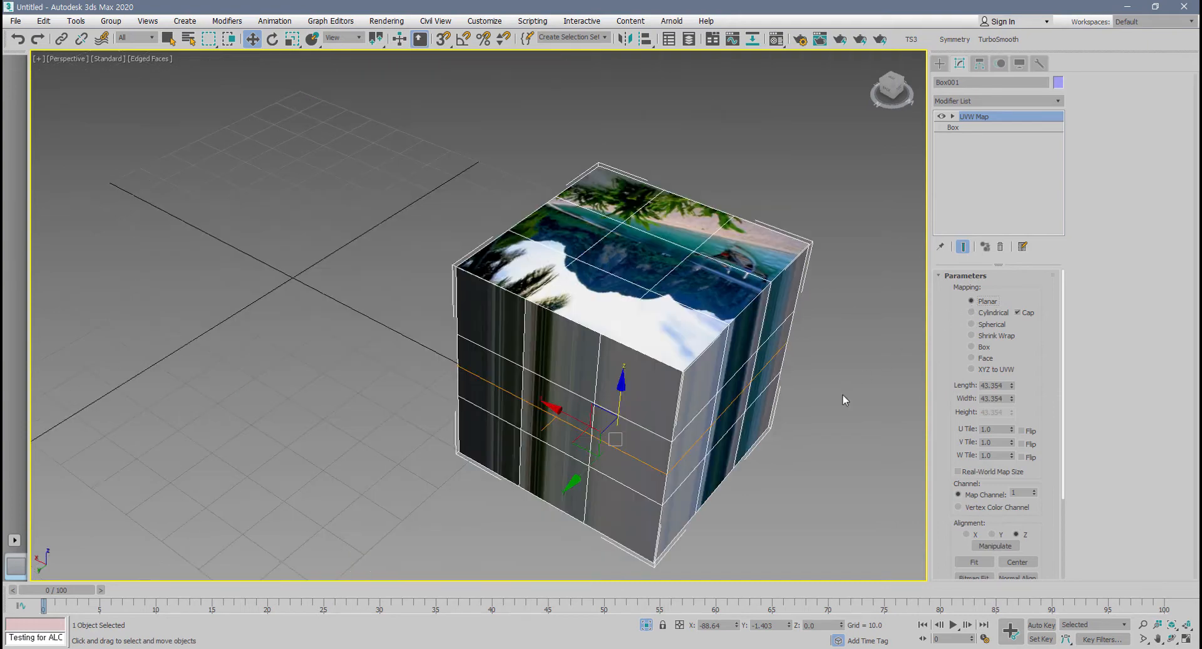
mouse_move(821, 395)
middle_mouse_down("alt")
mouse_move(808, 378)
mouse_move(811, 399)
mouse_move(802, 387)
middle_mouse_up("alt")
- Set the UVW Map modifier to Box mapping and turn off the edged faces display
left_click(972, 346)
scroll(777, 386, "up", 4)
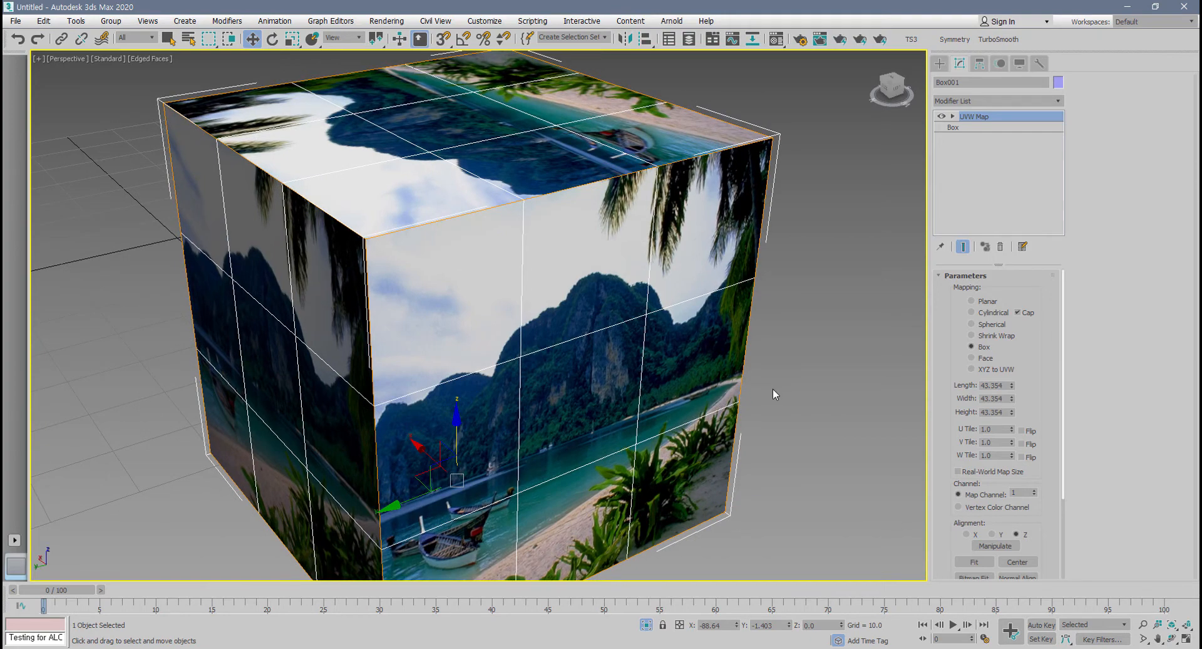
key("F4")
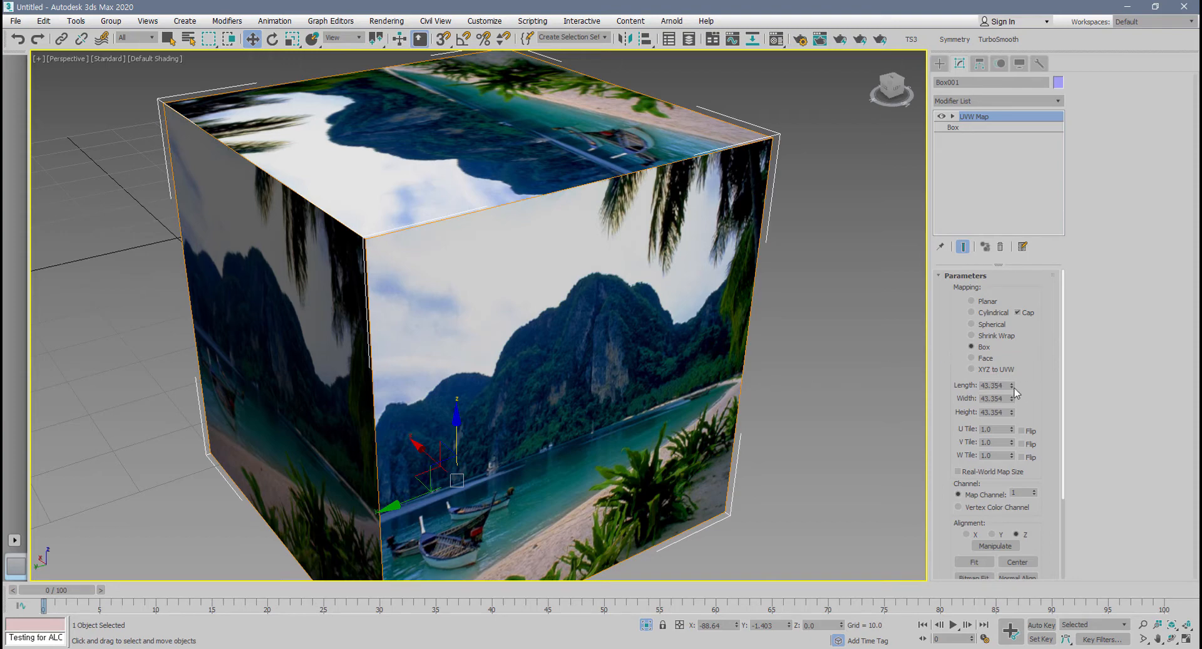
- Resize the UVW mapping gizmo to length 23.845, width 62.43 and height 23.845 to see the texture repeat on the cube
mouse_move(1012, 387)
left_mouse_down()
mouse_move(1009, 416)
mouse_move(1014, 373)
left_mouse_up()
left_click_drag(1012, 412, 1009, 442)
mouse_move(592, 351)
middle_mouse_down("alt")
mouse_move(574, 367)
mouse_move(587, 360)
mouse_move(577, 356)
middle_mouse_up("alt")
scroll(574, 366, "down", 3)
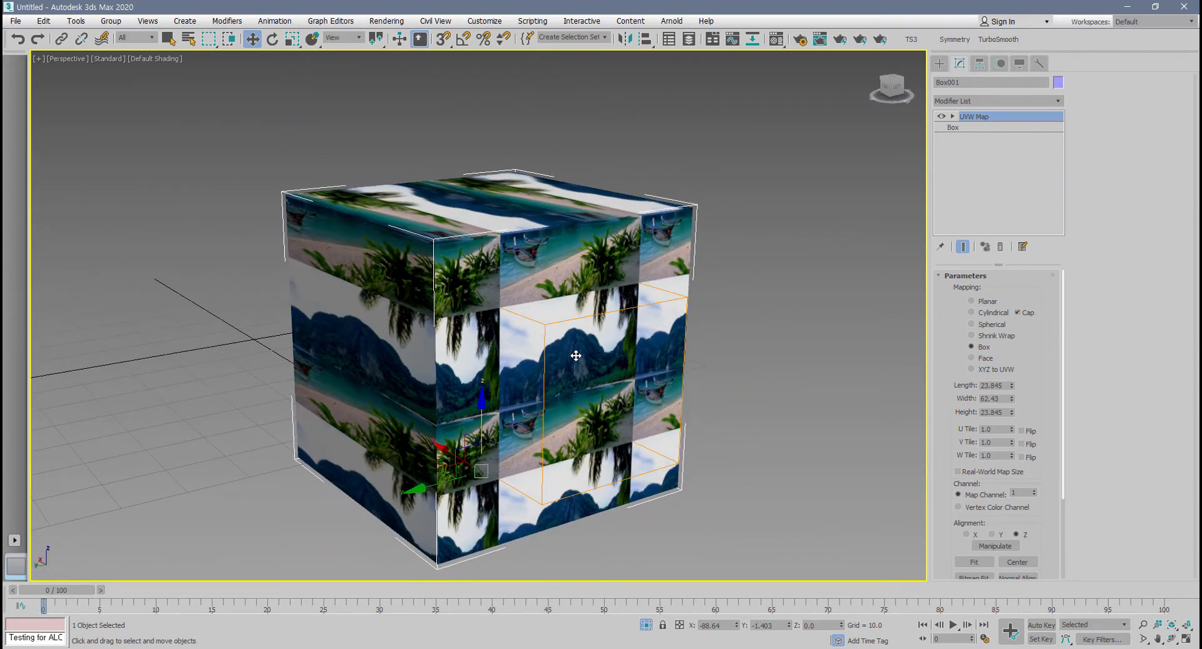
middle_click_drag(575, 357, 577, 405, "alt")
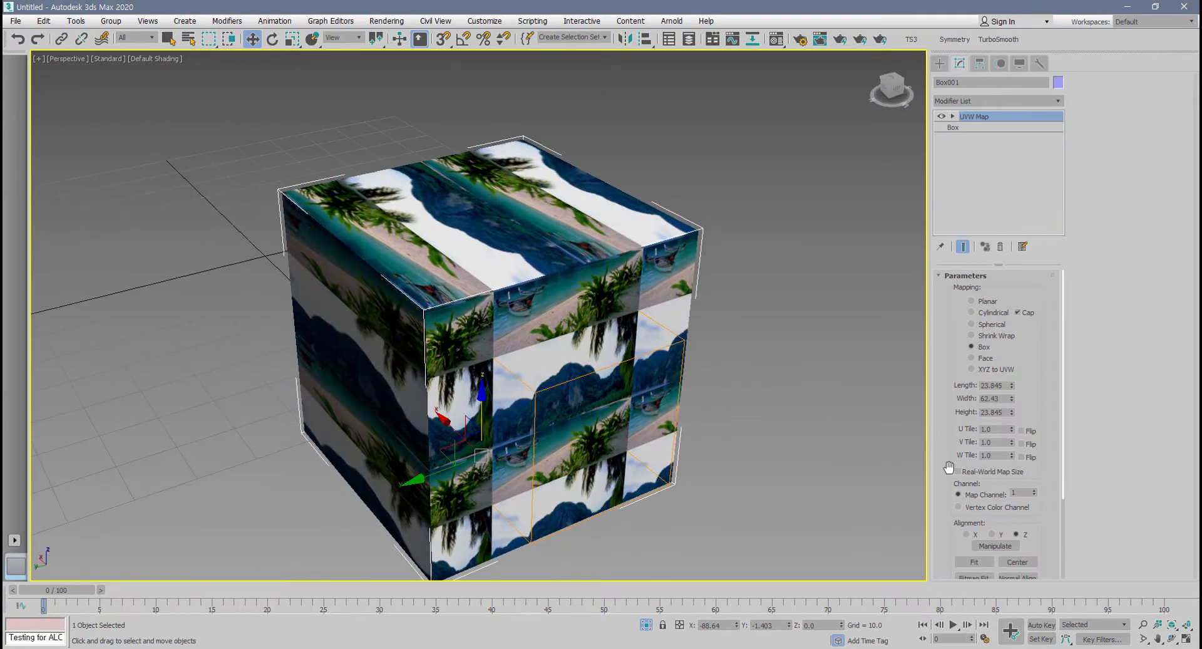
- Fit the UVW mapping gizmo to the cube
scroll(949, 467, "down", 3)
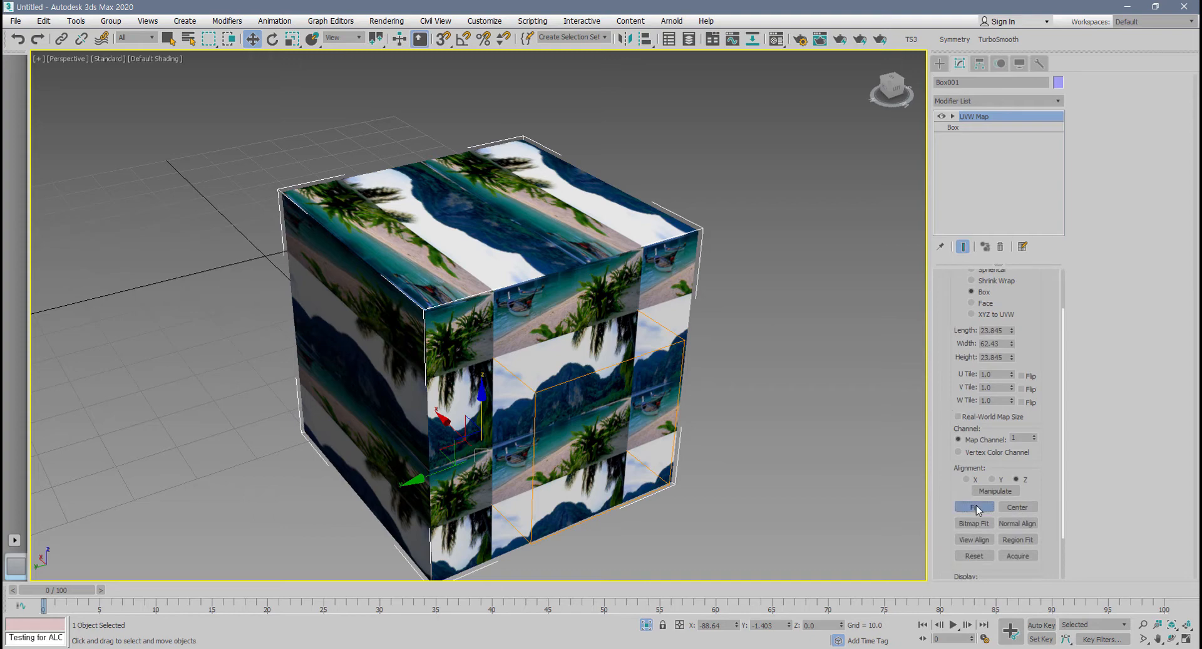
left_click(974, 507)
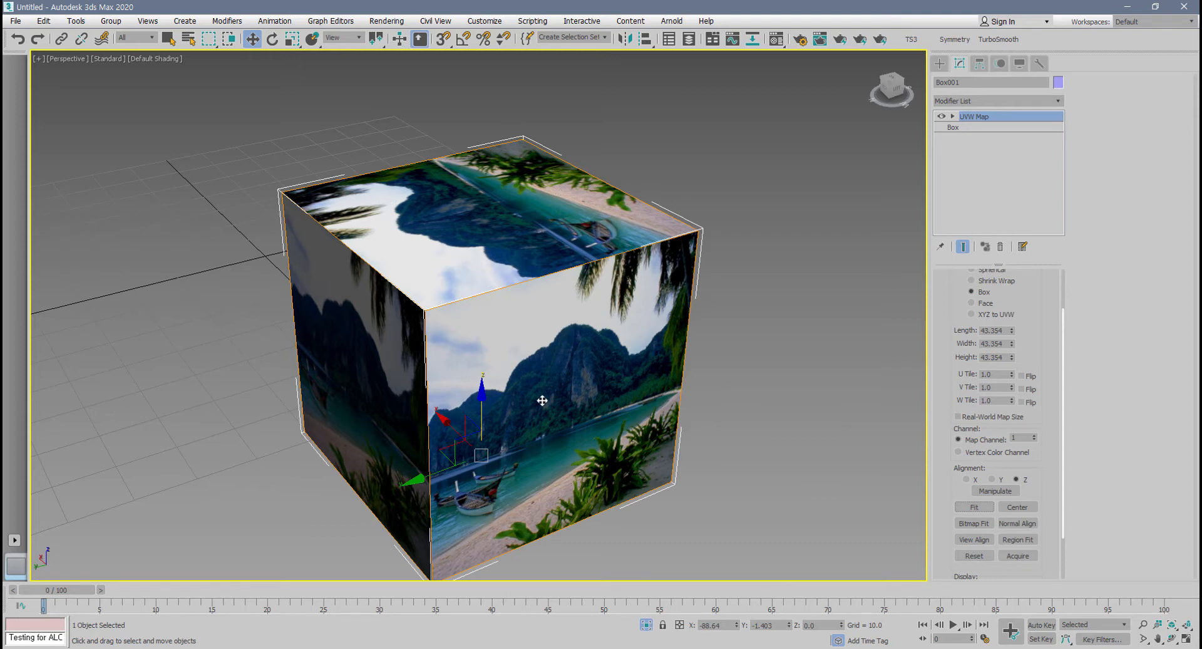
mouse_move(601, 454)
middle_mouse_down("alt")
mouse_move(571, 435)
mouse_move(592, 449)
middle_mouse_up("alt")
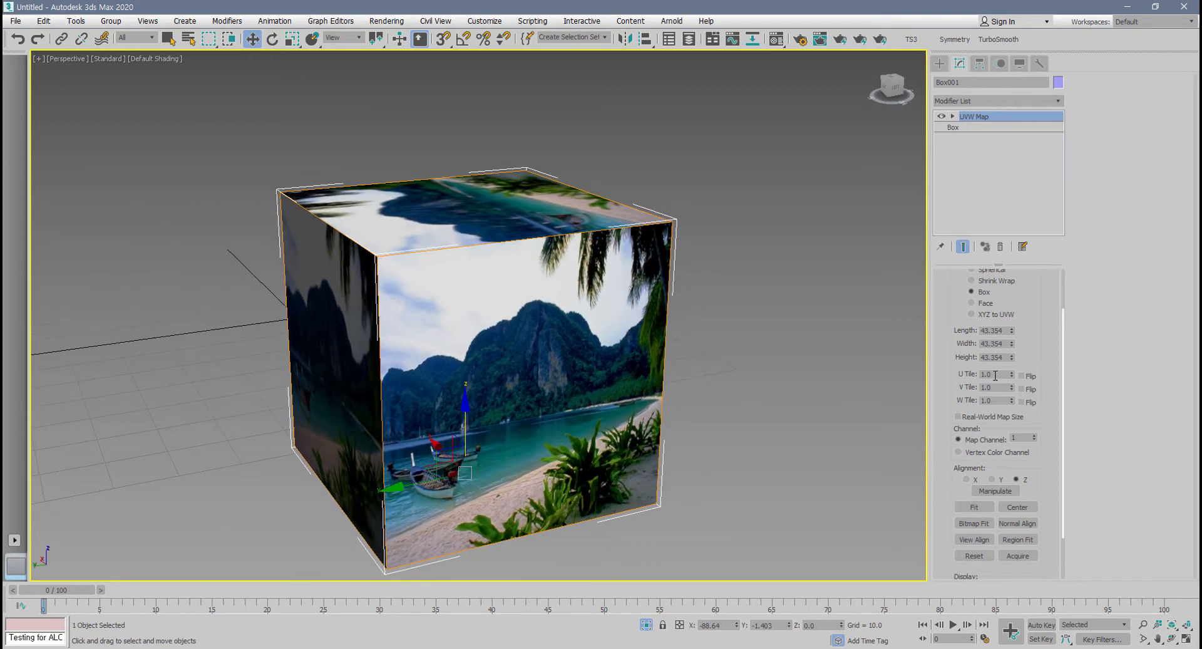
- Set the UVW Map modifier's U Tile to 5 and view the texture on the cube's other sides
double_click(997, 375)
type("5")
key("Return")
middle_click_drag(873, 379, 430, 384, "alt")
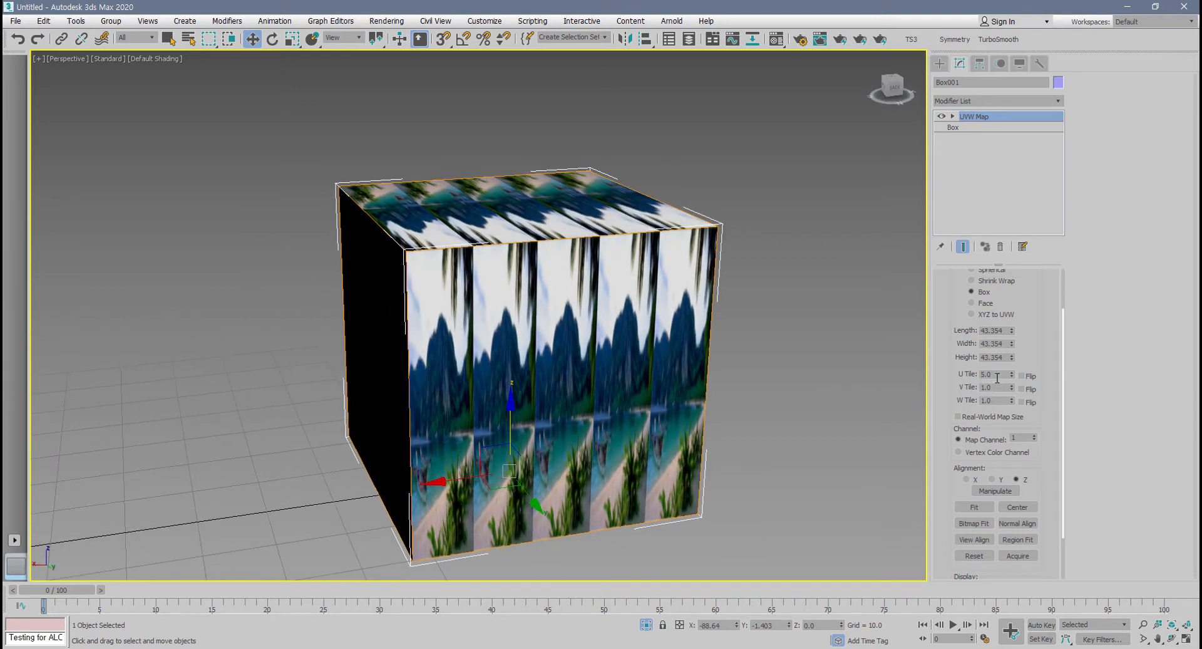
- Set the UVW Map modifier's V Tile to 5 and its W Tile to 1
double_click(998, 387)
middle_click_drag(895, 404, 573, 448, "alt")
double_click(997, 390)
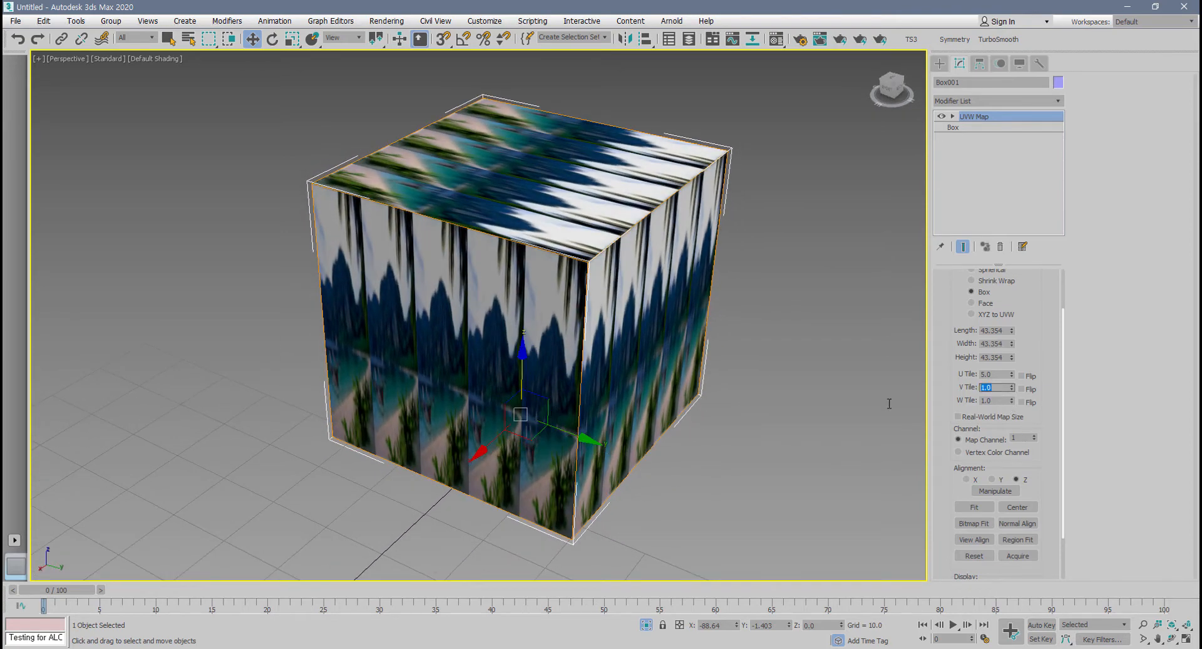
type("5")
key("Return")
middle_click_drag(893, 410, 809, 409, "alt")
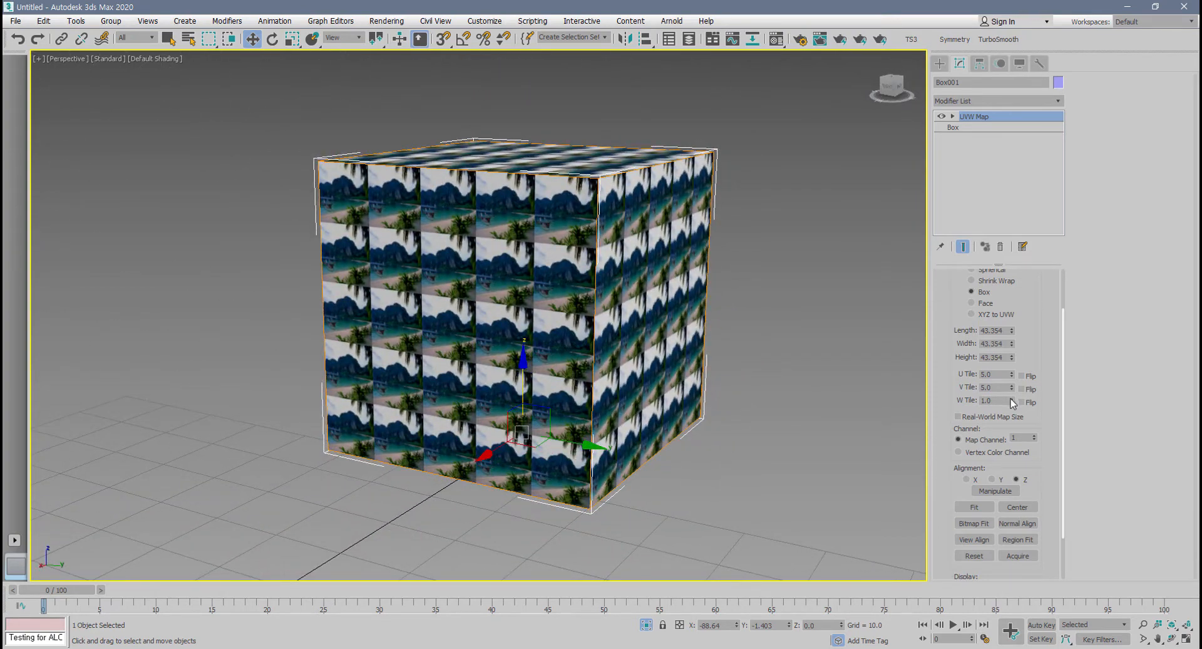
left_click_drag(1011, 399, 934, 399)
type("1")
middle_click_drag(716, 417, 727, 438, "alt")
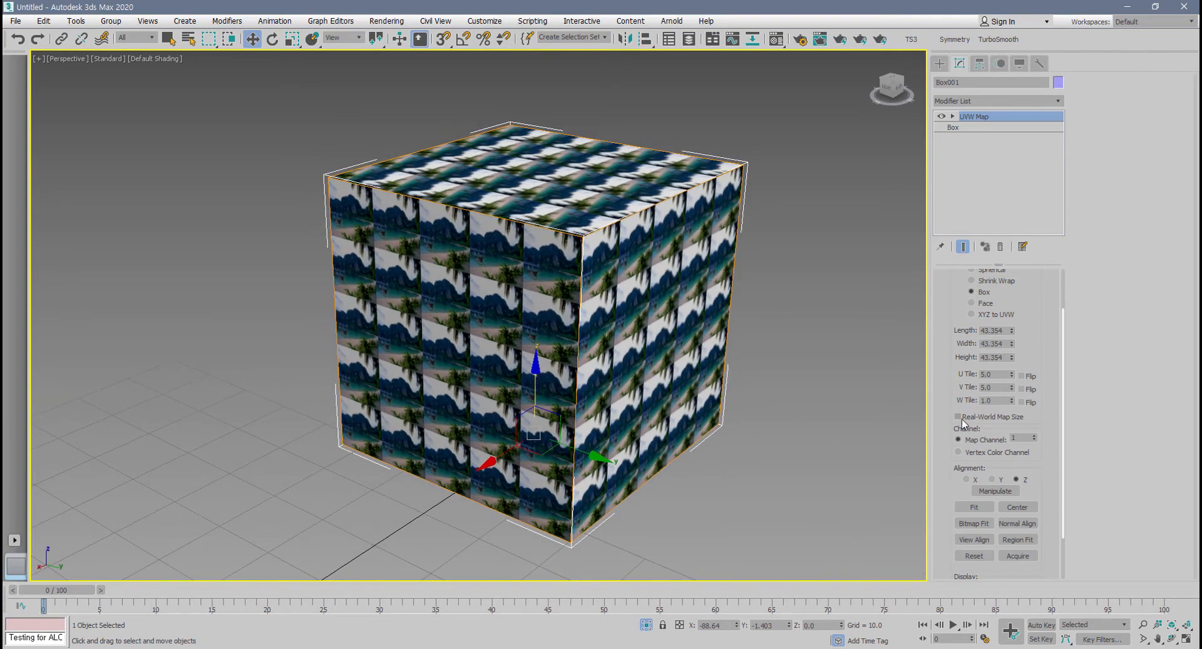
- Set both the U Tile and V Tile of the UVW Map modifier to 1
left_click_drag(994, 373, 943, 384)
type("1")
key("Return")
key("Tab")
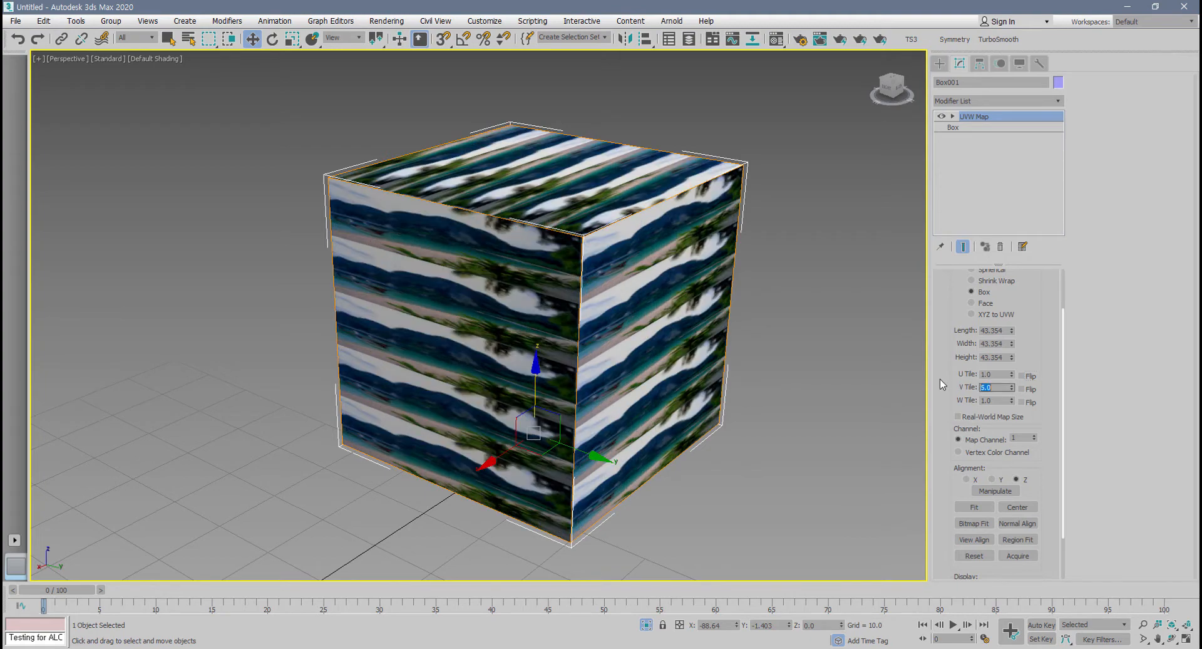
type("1")
key("Return")
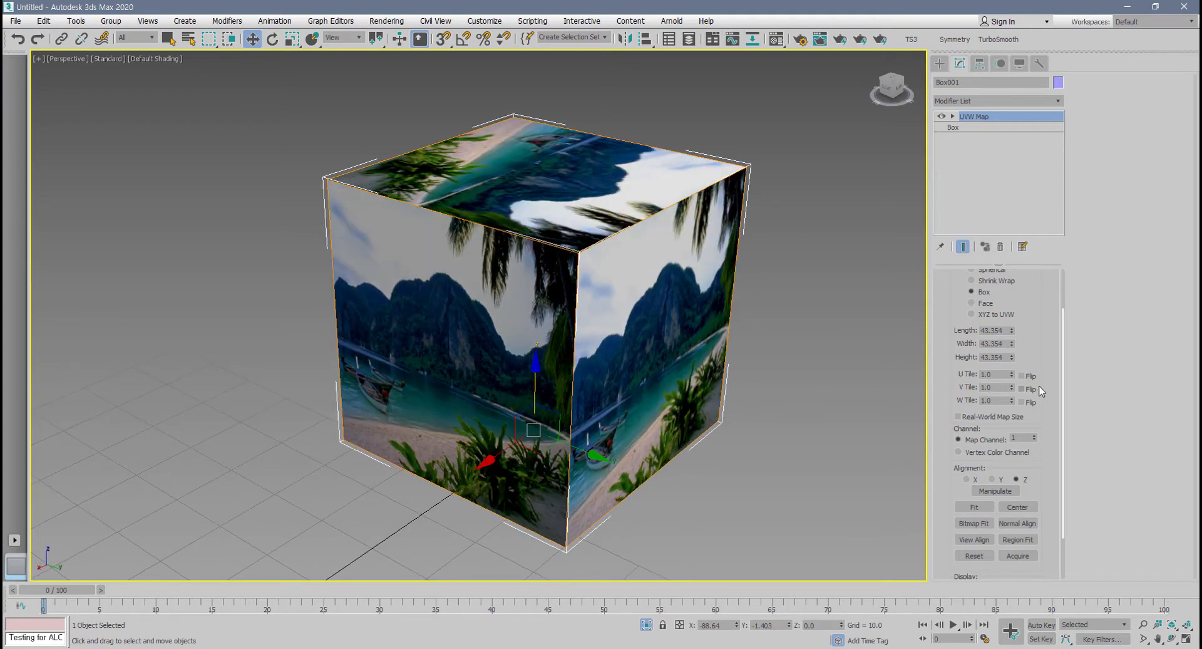
- Compare one face of the cube with the texture flipped and unflipped along U, leaving U Flip off
left_click(1027, 378)
left_click(1023, 378)
left_click(1021, 376)
middle_click_drag(661, 406, 692, 432, "alt")
scroll(700, 374, "up", 4)
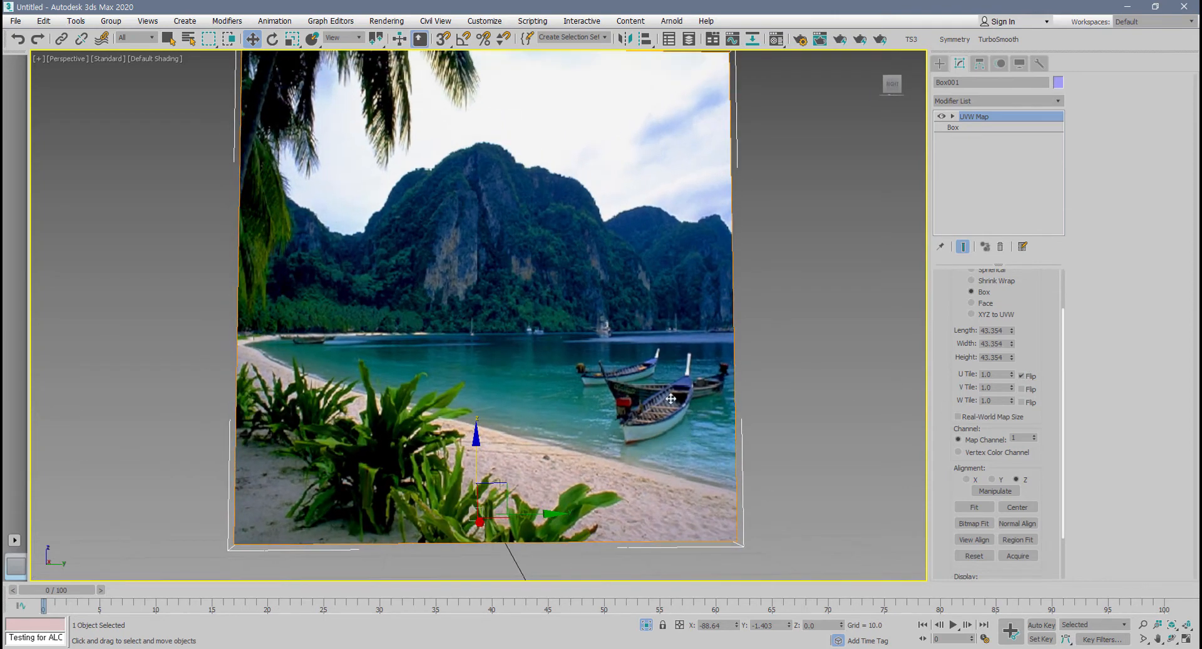
left_click(1028, 377)
left_click(1028, 377)
left_click(1028, 377)
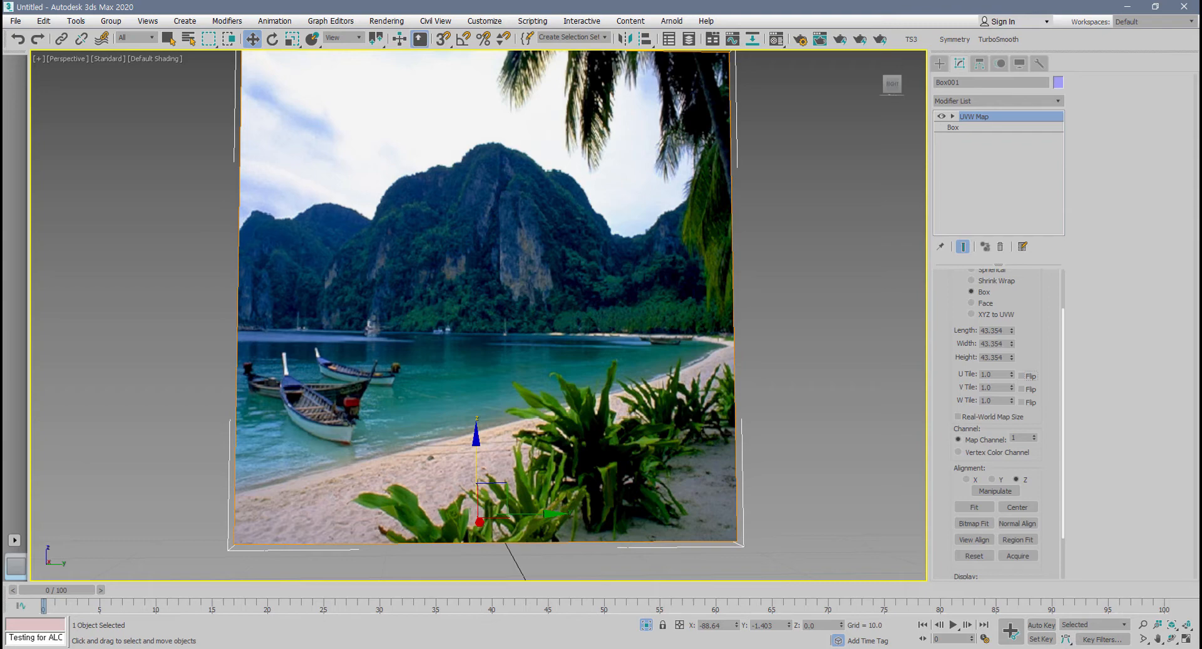
- Try the Vertex Color Channel option for the mapping and return to Map Channel 1
left_click(1033, 440)
left_click(958, 453)
left_click(959, 439)
- Toggle Real-World Map Size on the UVW Map modifier, leave it on, and inspect the cube
left_click(974, 419)
left_click(974, 418)
left_click(974, 419)
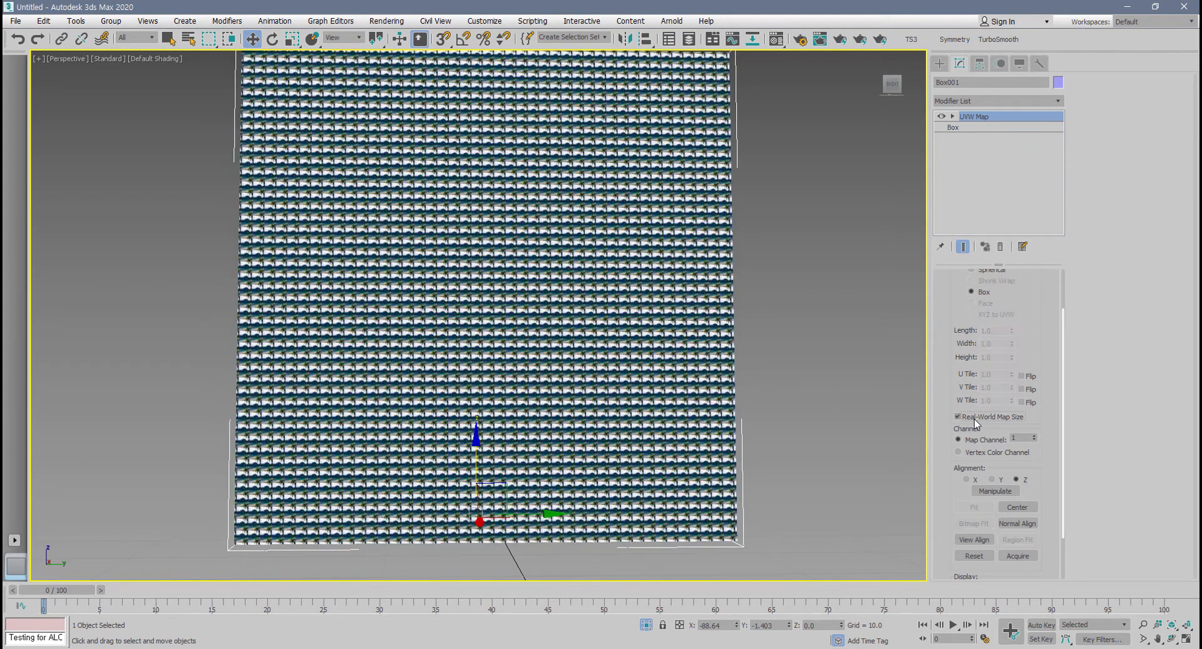
left_click(975, 419)
left_click(974, 419)
middle_click_drag(870, 418, 800, 450, "alt")
scroll(899, 446, "down", 3)
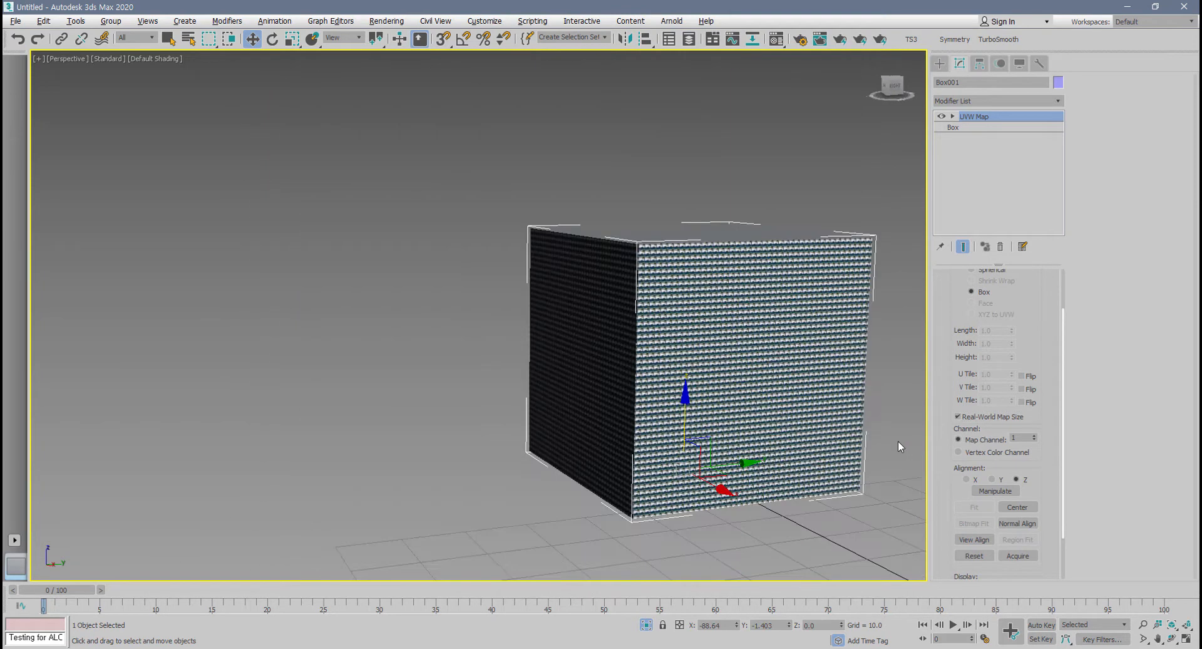
scroll(905, 457, "down", 1)
mouse_move(899, 462)
middle_mouse_down("alt")
mouse_move(861, 472)
mouse_move(902, 451)
middle_mouse_up("alt")
scroll(861, 468, "up", 3)
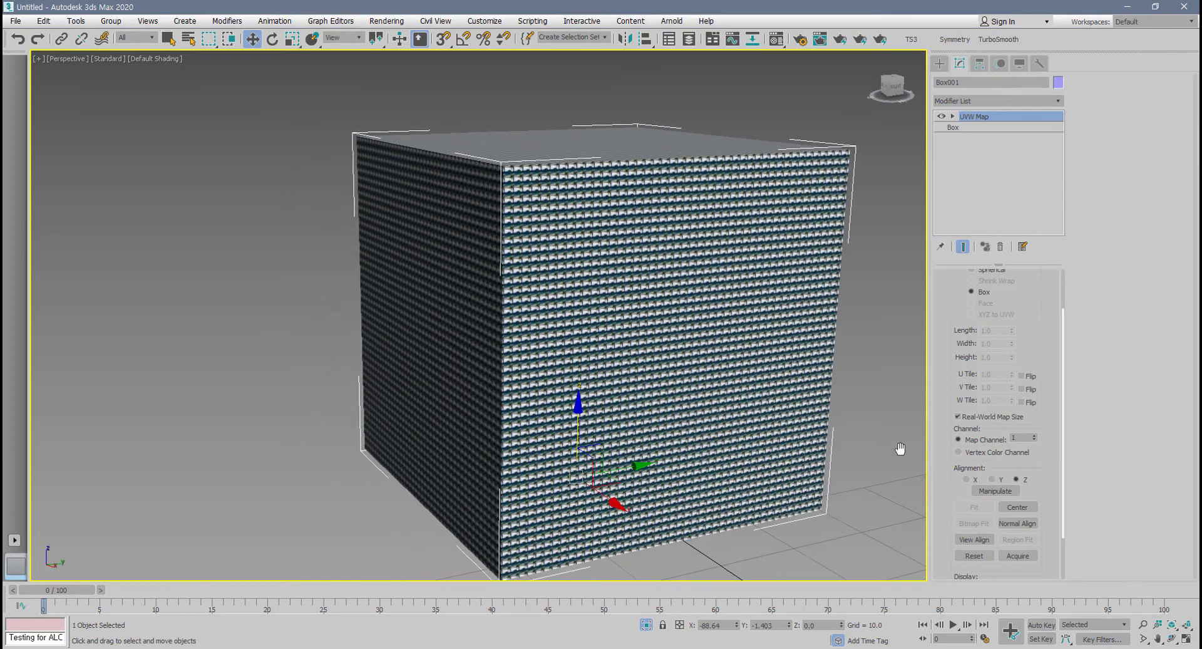
- Open the Material Editor and enable Use Real-World Scale in the KOPIPI.JPG bitmap's coordinates, keeping Real-World Map Size on
key("m")
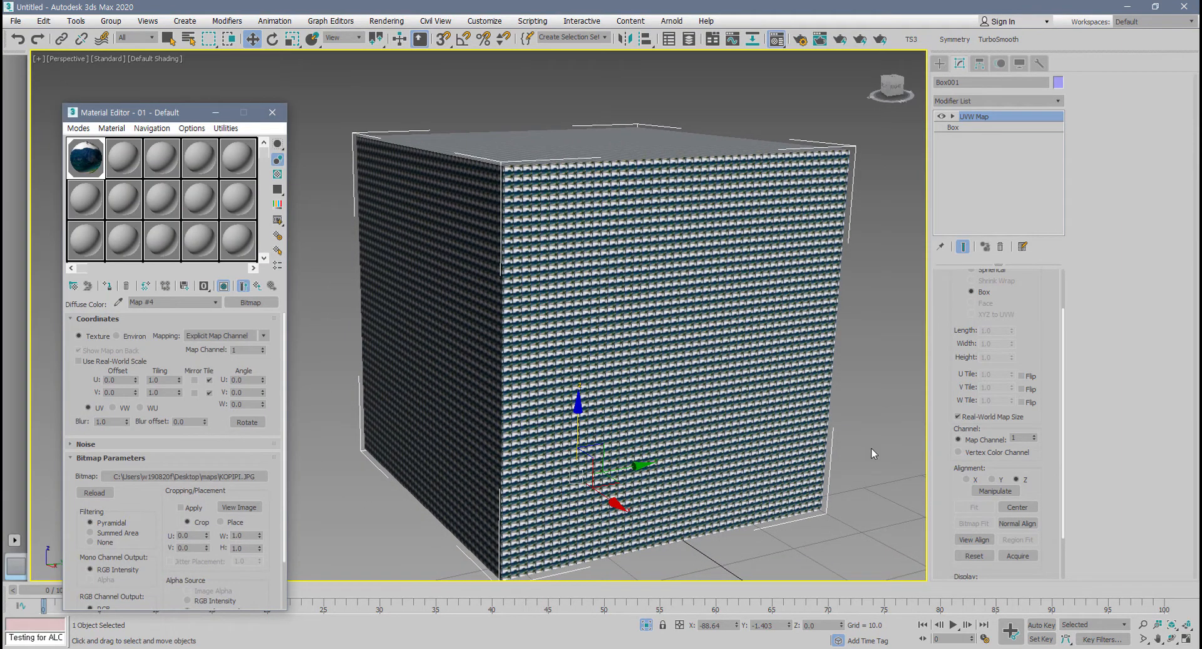
left_click(958, 416)
left_click(957, 416)
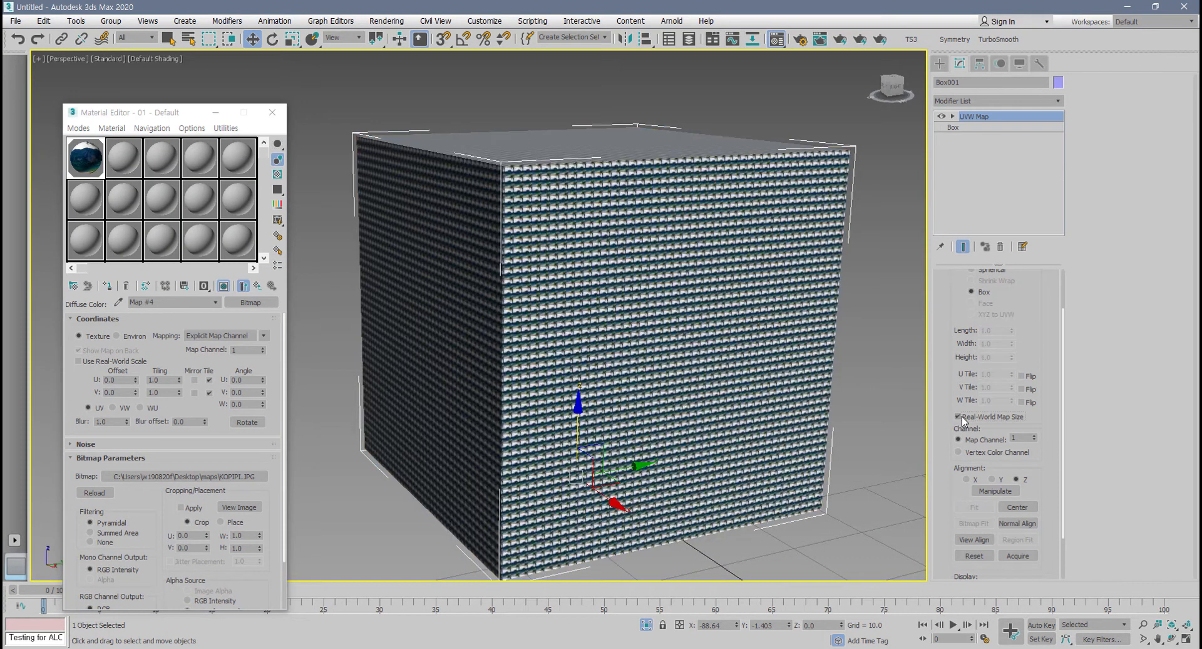
left_click(83, 362)
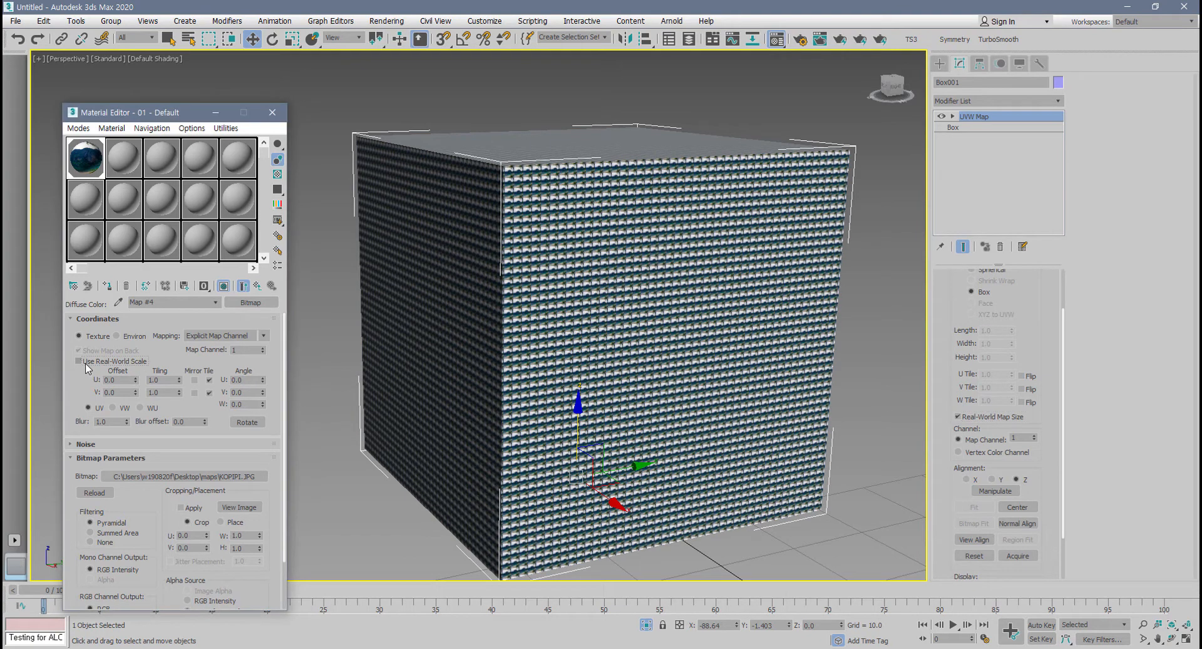
left_click(85, 363)
left_click(84, 363)
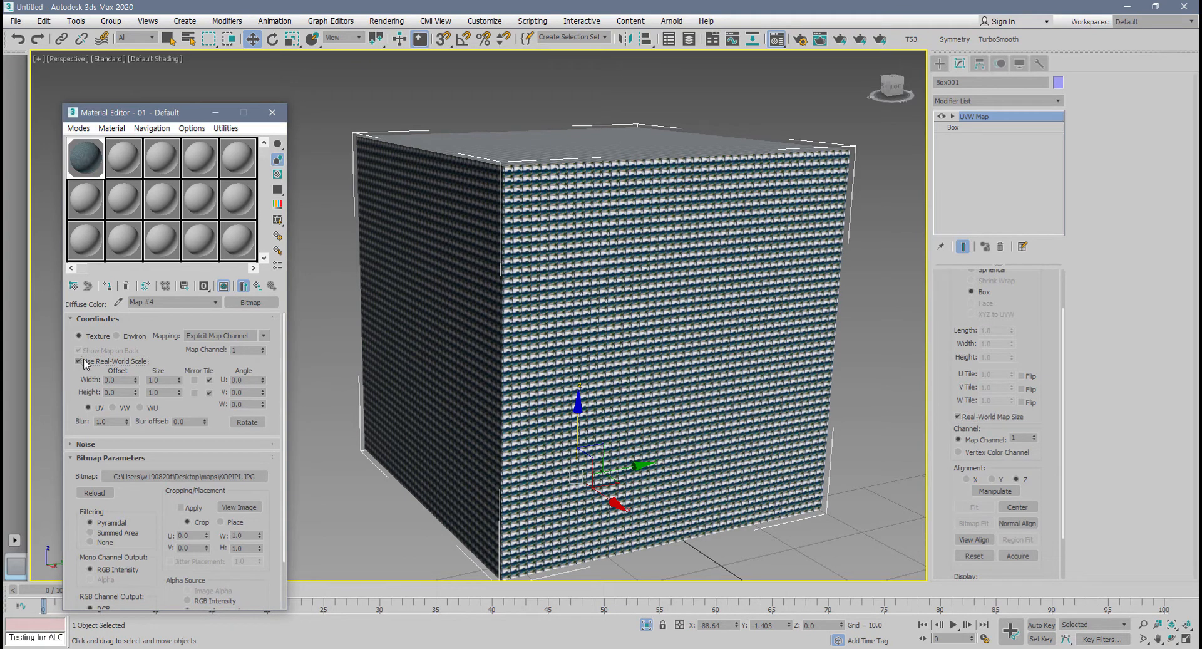
- Set the bitmap's real-world width size to 200
left_click_drag(164, 380, 115, 380)
type("200")
key("Return")
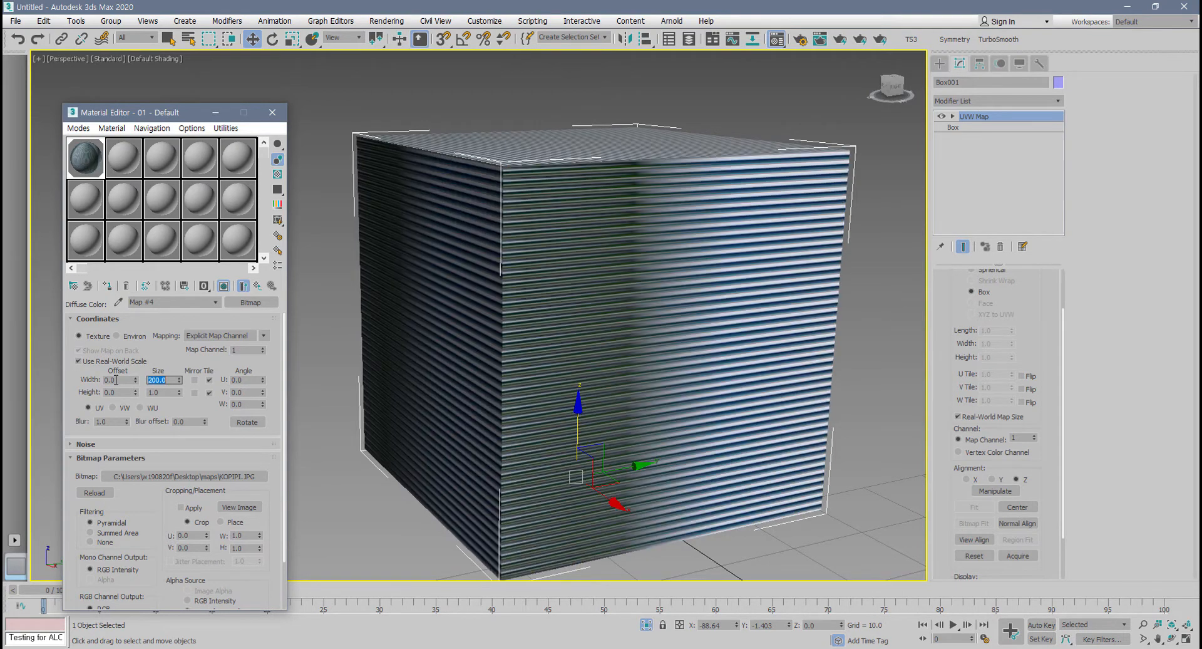
- Set the bitmap's real-world height size to 200 and inspect the texture on the cube
key("Tab")
type("200")
key("Return")
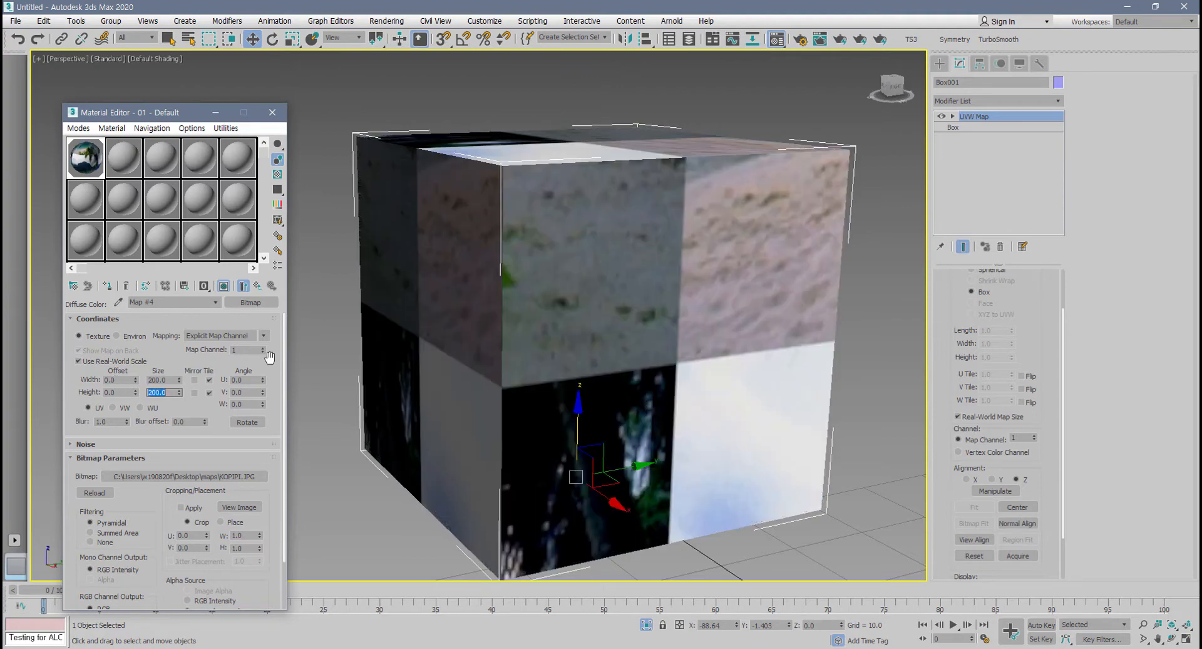
middle_click_drag(499, 360, 528, 375, "alt")
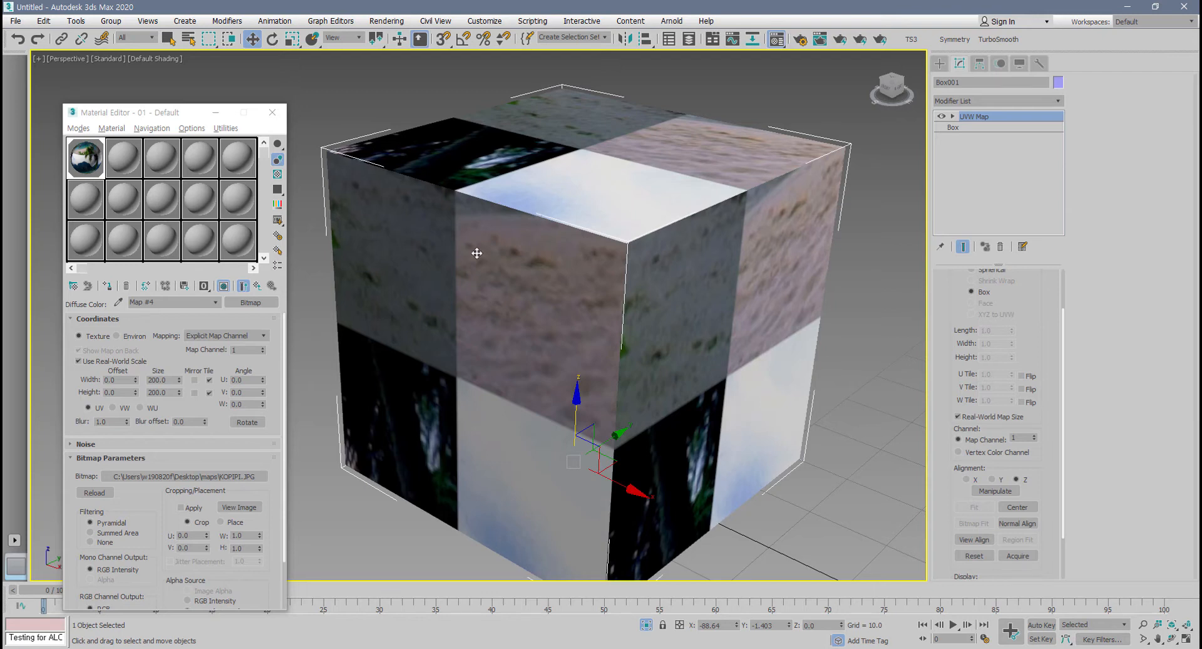
left_click_drag(171, 380, 121, 379)
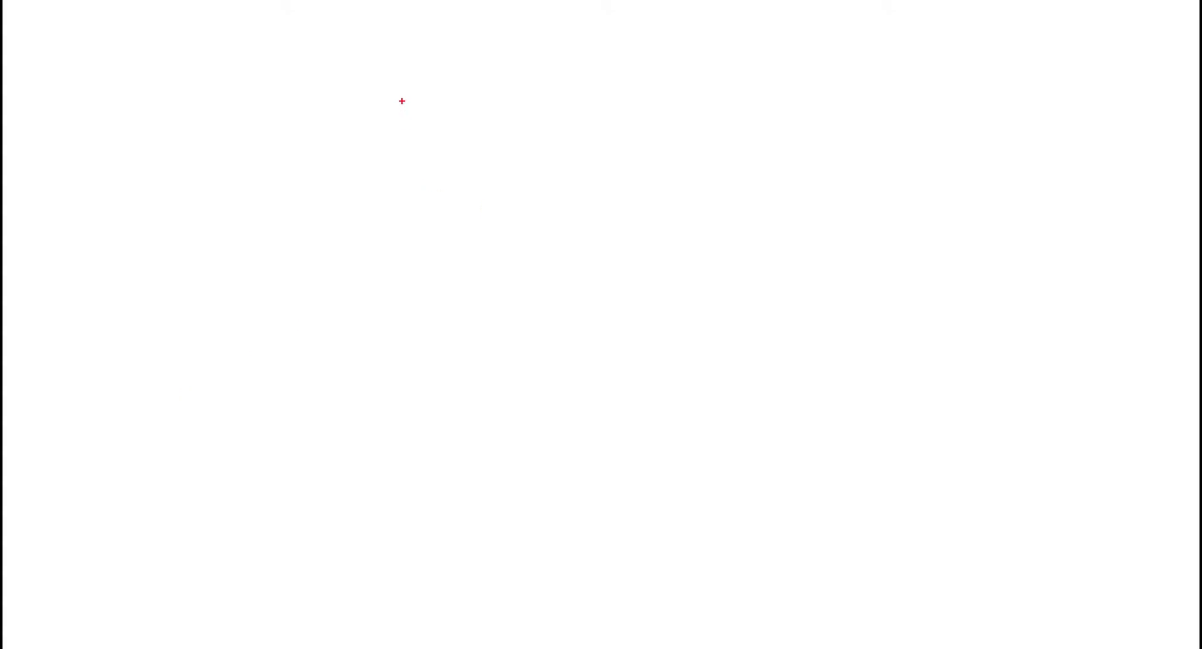
left_click_drag(402, 82, 413, 299)
mouse_move(406, 82)
left_mouse_down()
mouse_move(638, 73)
mouse_move(665, 263)
mouse_move(559, 296)
mouse_move(388, 301)
left_mouse_up()
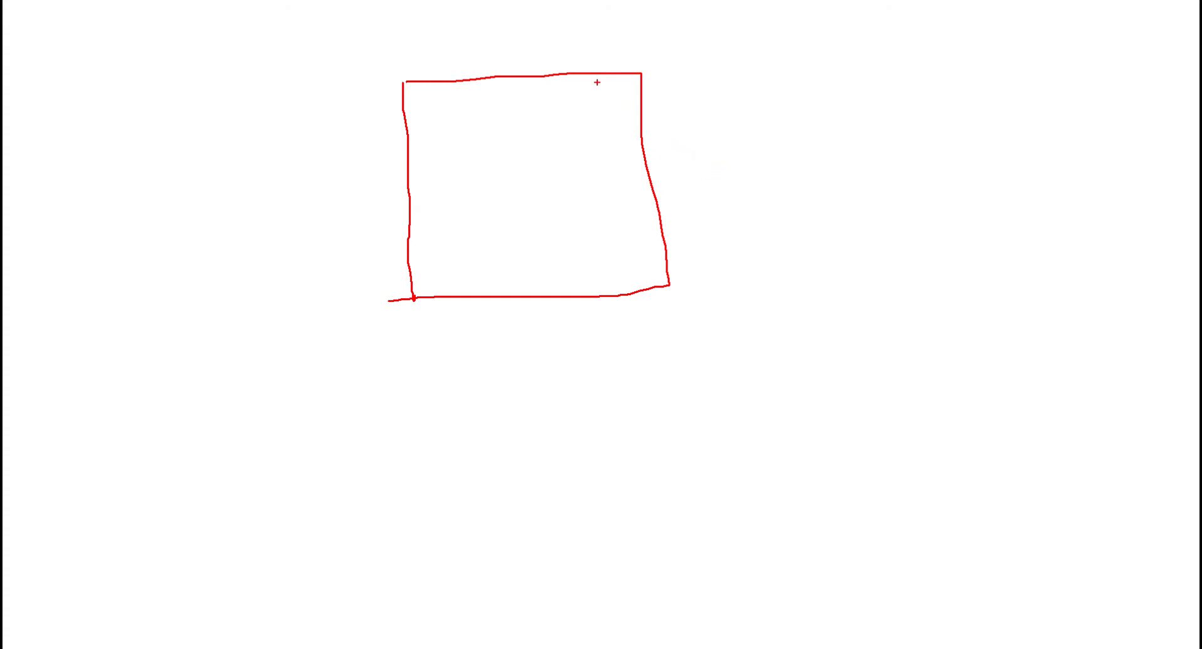
mouse_move(515, 23)
left_mouse_down()
mouse_move(506, 60)
mouse_move(570, 54)
left_mouse_up()
mouse_move(692, 159)
left_mouse_down()
mouse_move(679, 188)
mouse_move(707, 156)
left_mouse_up()
left_click_drag(706, 161, 744, 185)
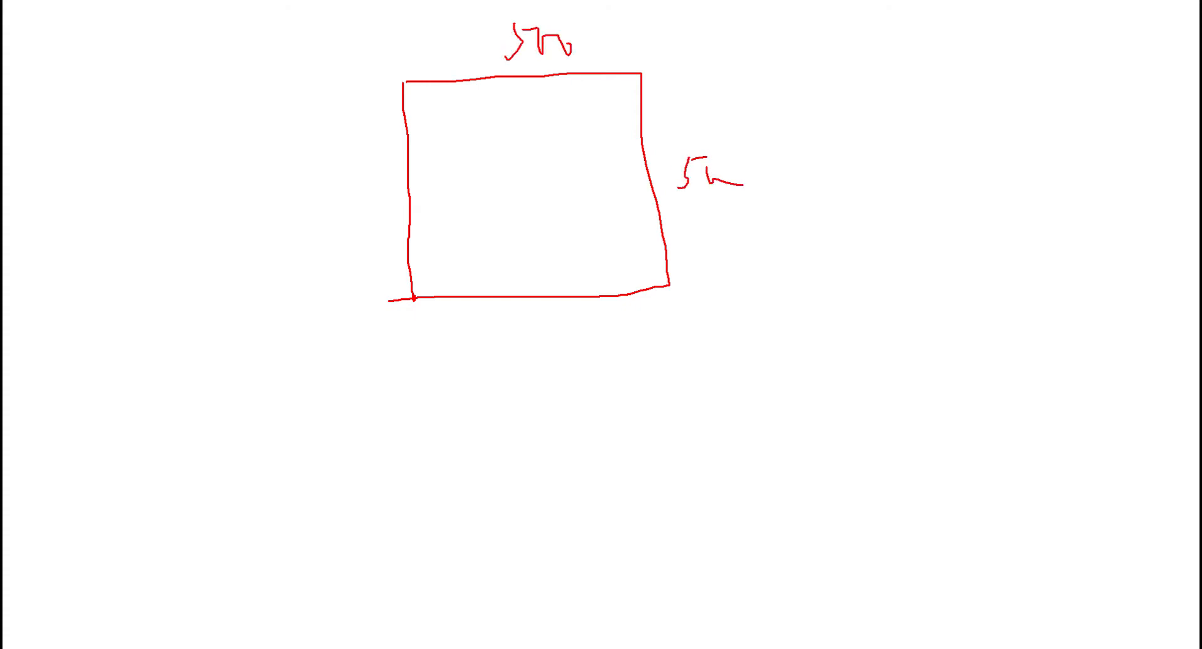
mouse_move(579, 284)
left_mouse_down()
mouse_move(414, 290)
mouse_move(392, 114)
mouse_move(658, 99)
mouse_move(609, 325)
mouse_move(410, 199)
mouse_move(625, 64)
mouse_move(675, 326)
mouse_move(280, 322)
left_mouse_up()
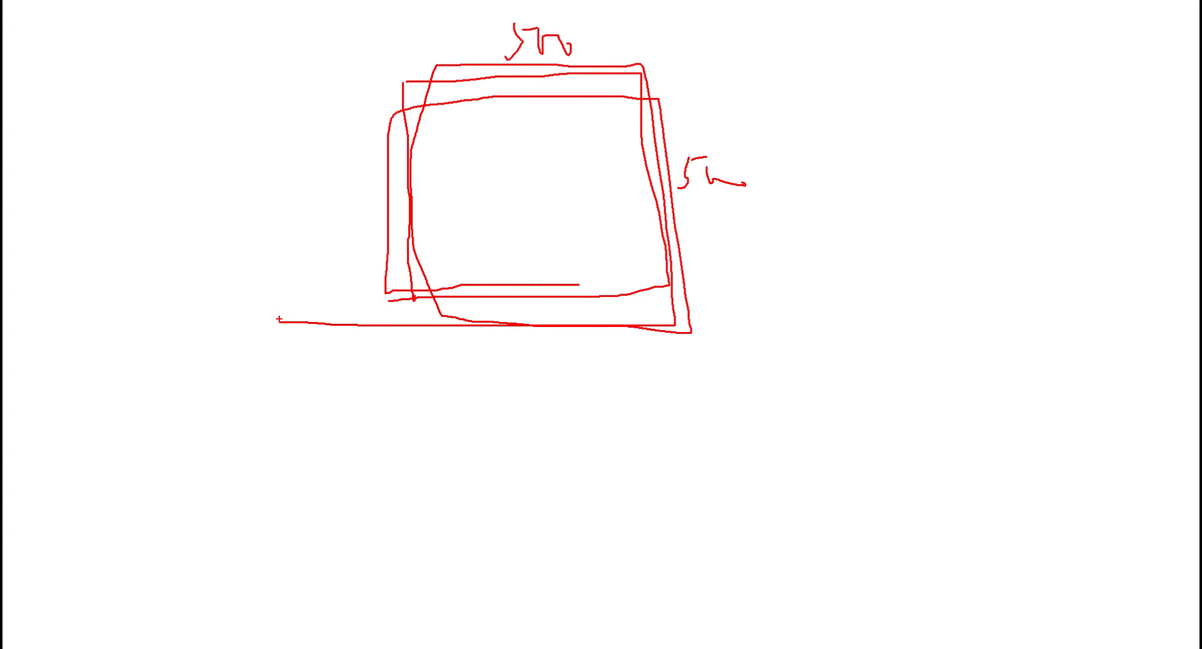
mouse_move(679, 273)
left_mouse_down()
mouse_move(300, 172)
mouse_move(676, 201)
left_mouse_up()
key("Escape")
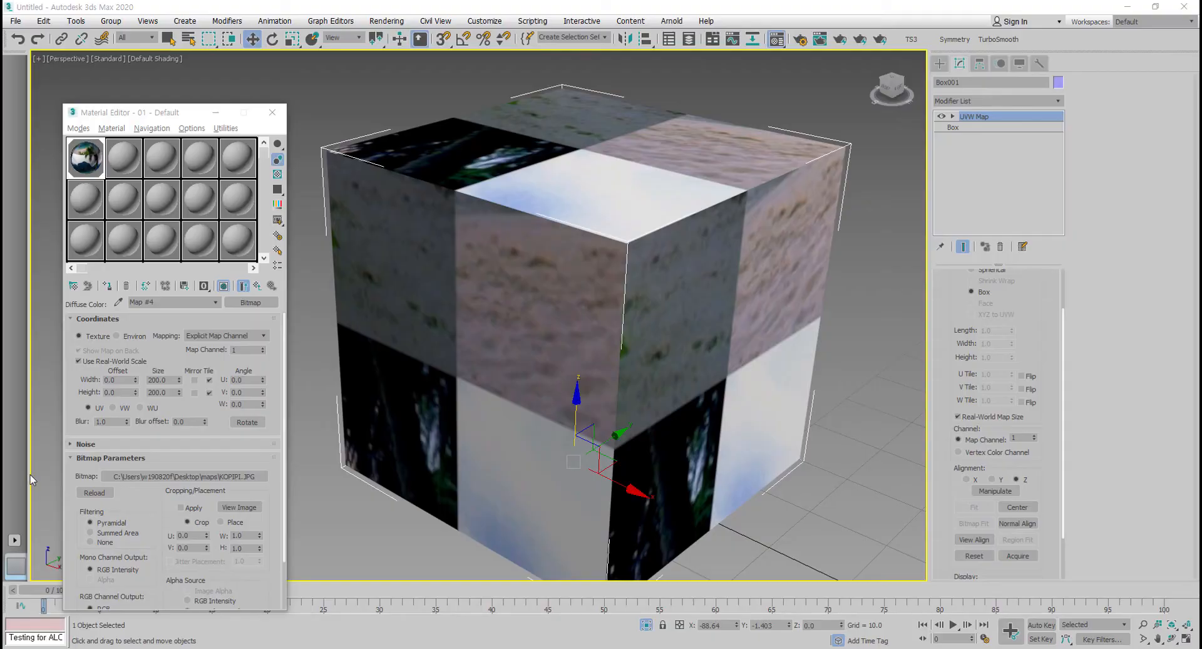
- Check the bitmap's width and height sizes, look through the available system units in Units Setup, and close it without changes
left_click(174, 379)
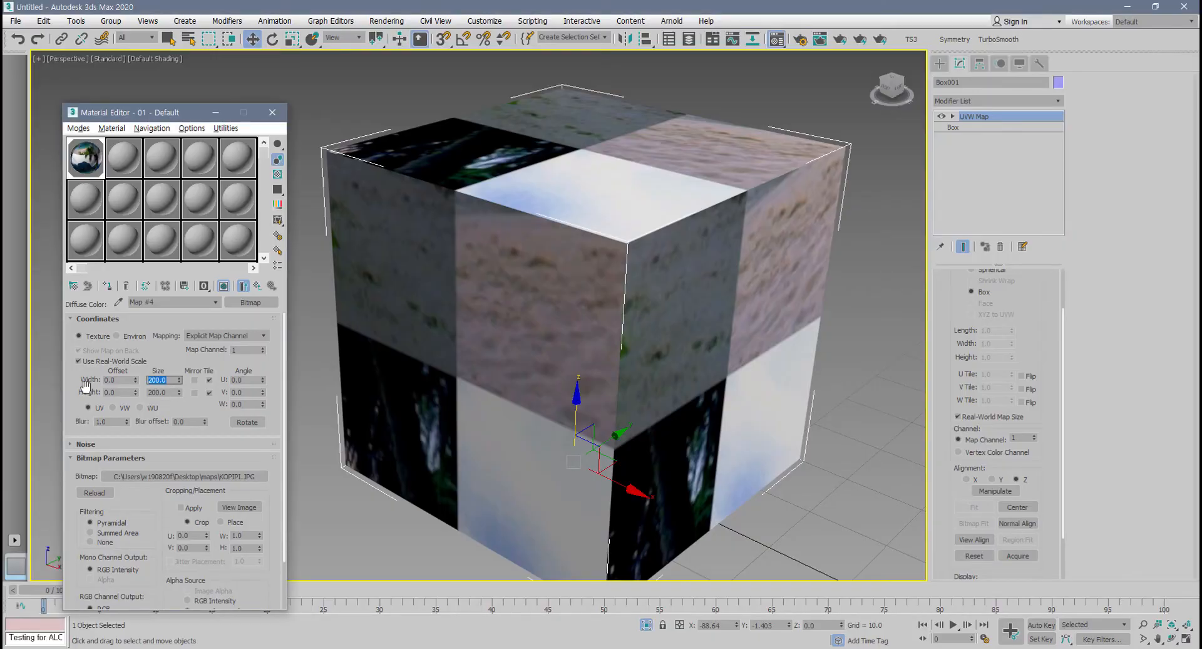
left_click(164, 392)
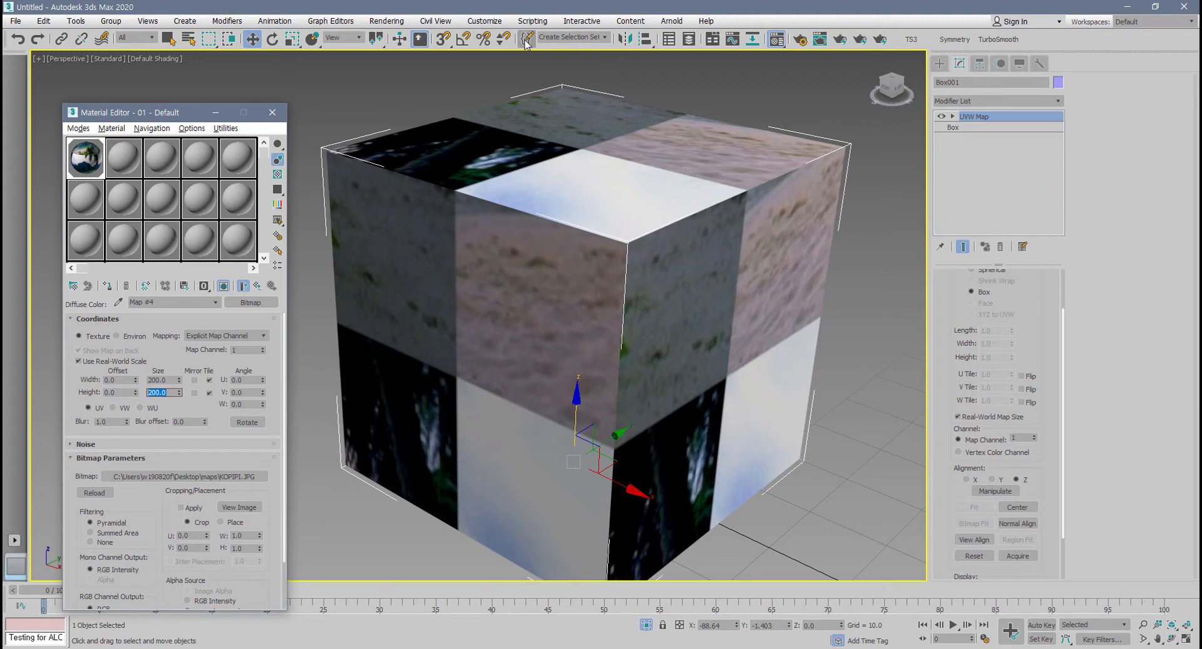
left_click(484, 20)
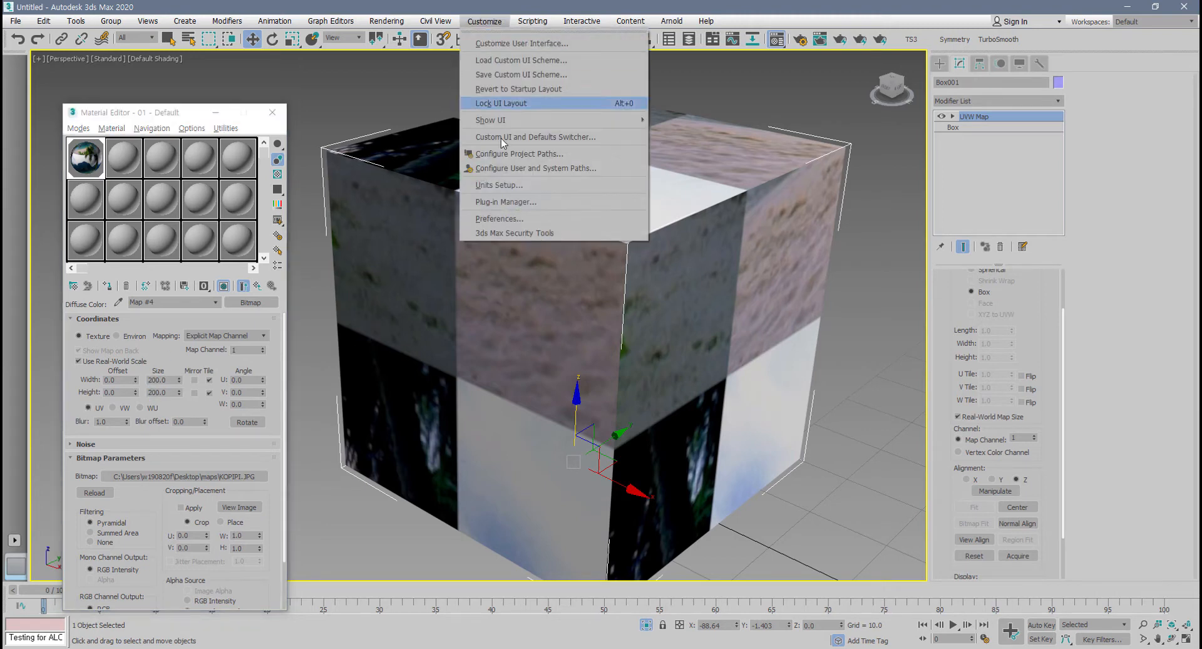
left_click(520, 185)
left_click(641, 231)
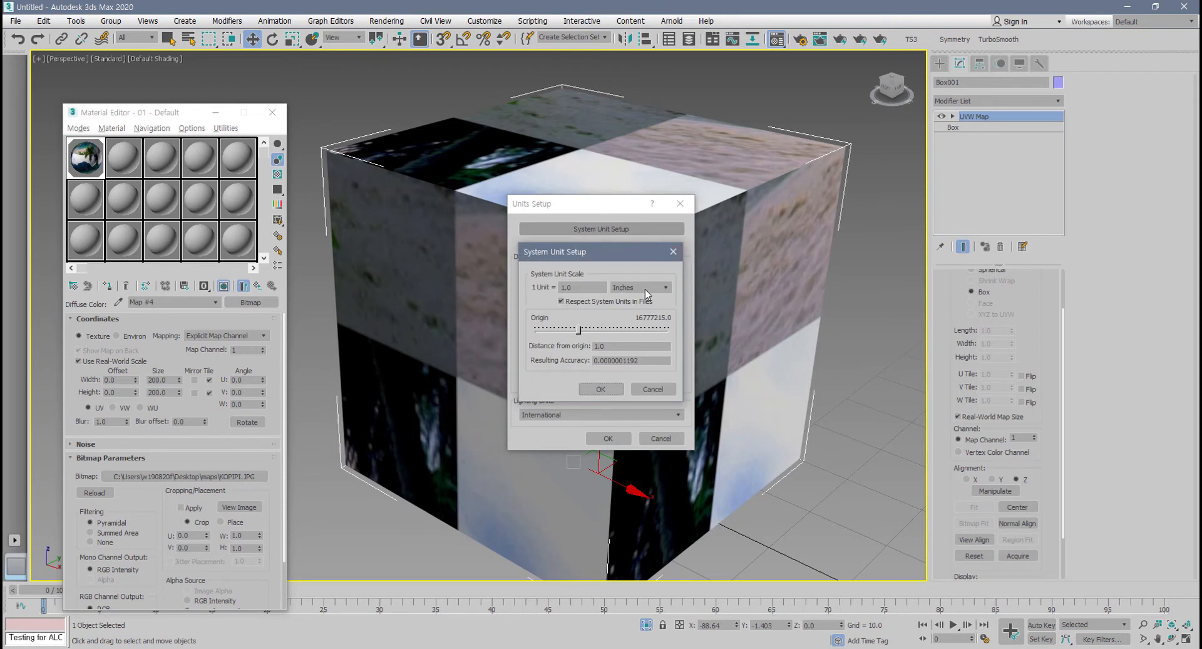
left_click(662, 289)
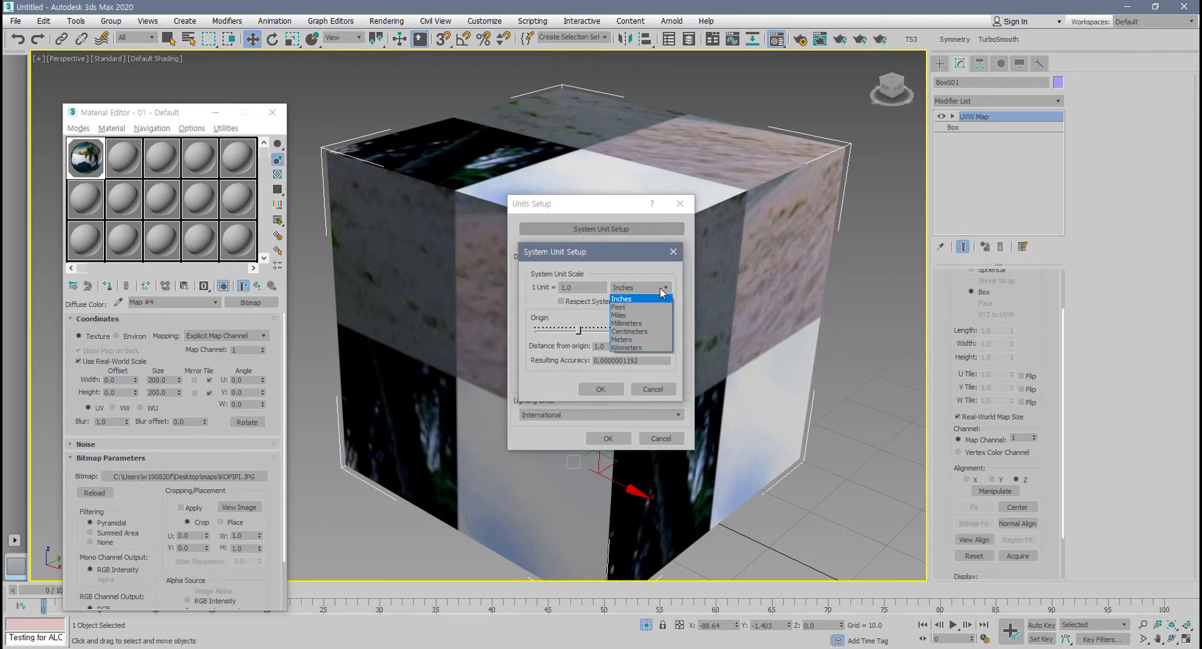
left_click(674, 253)
left_click(674, 253)
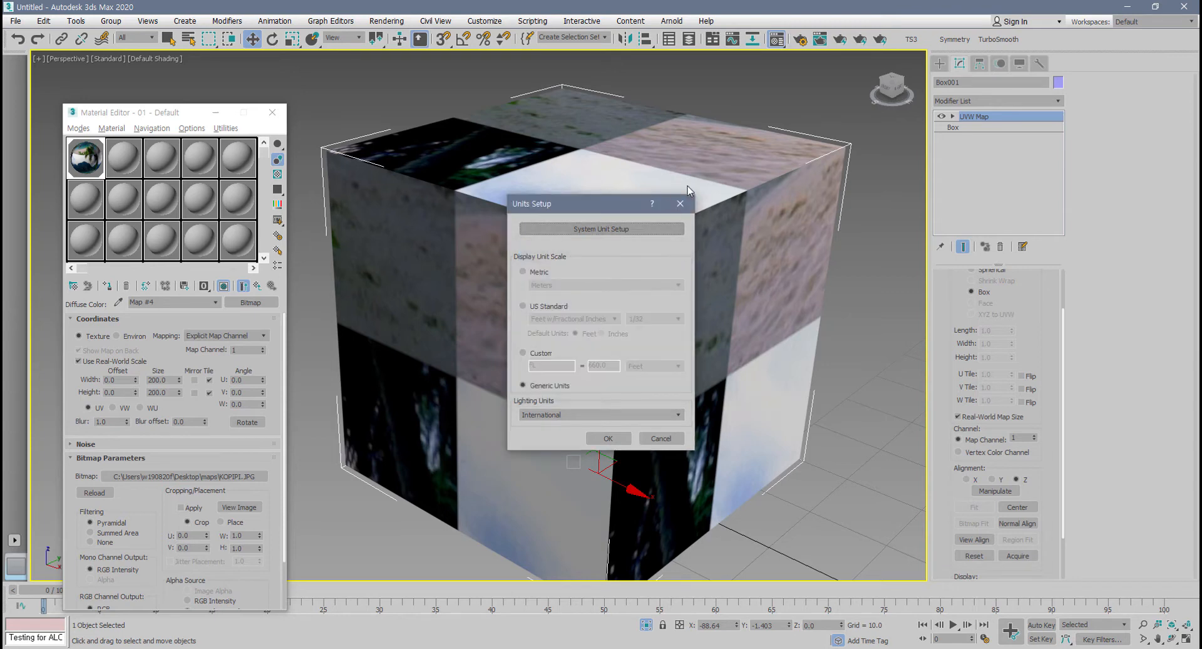
left_click(680, 203)
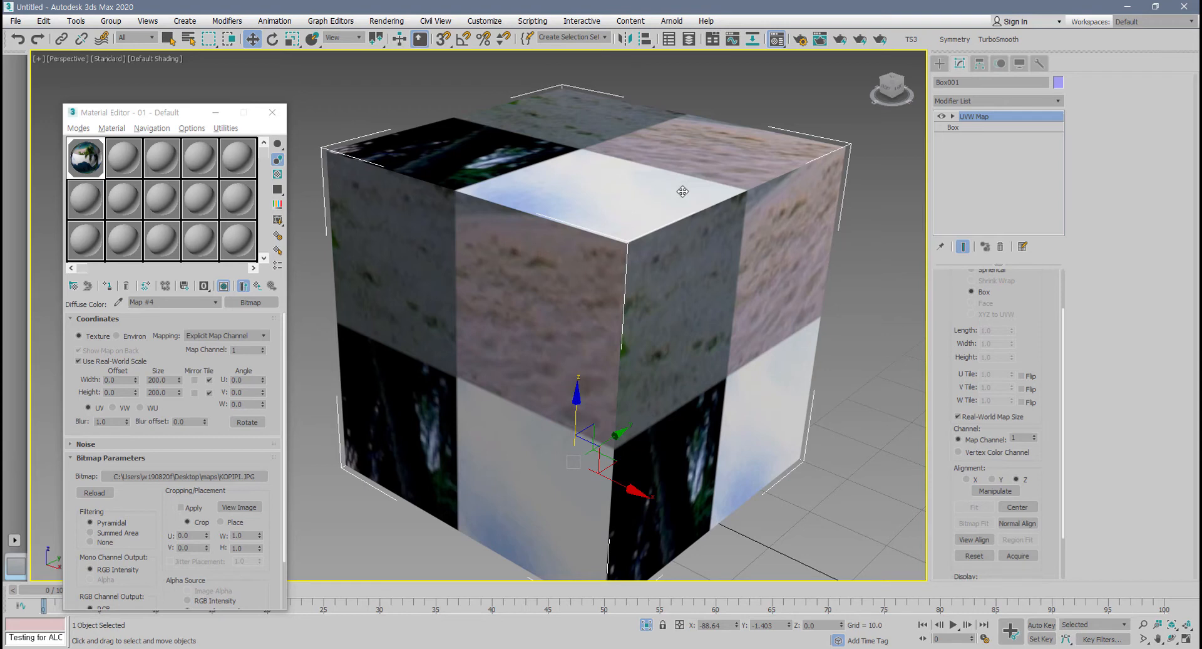
- Turn off Use Real-World Scale on the bitmap and Real-World Map Size on the UVW Map, and fit the mapping to the cube
left_click(92, 366)
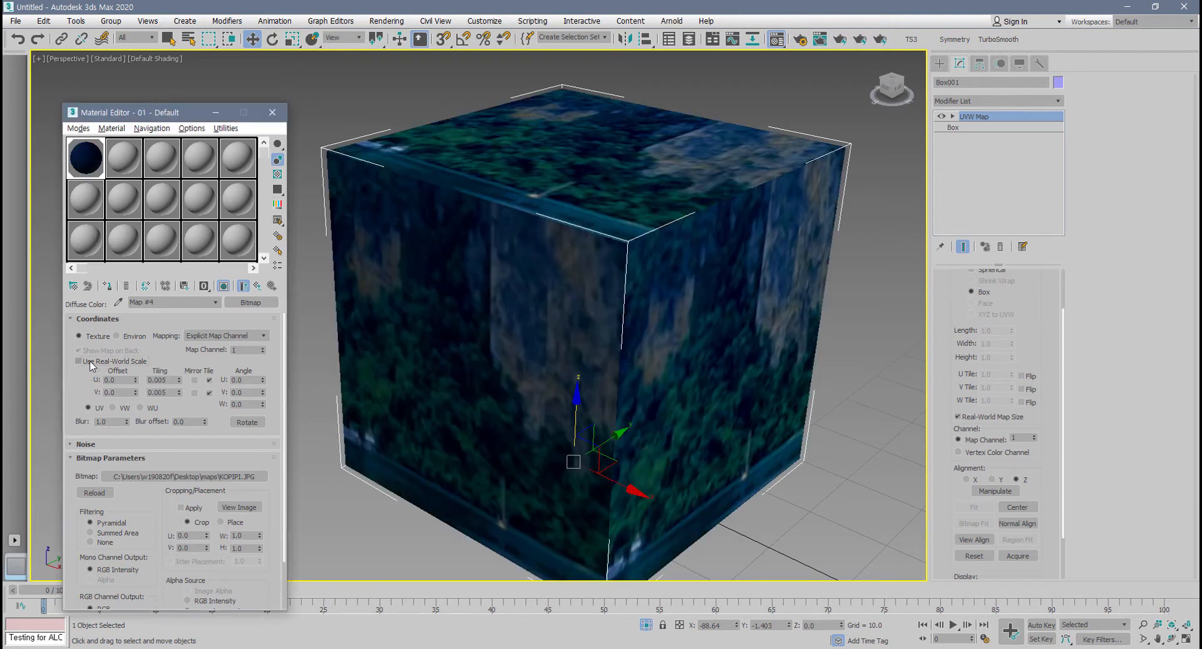
left_click(966, 421)
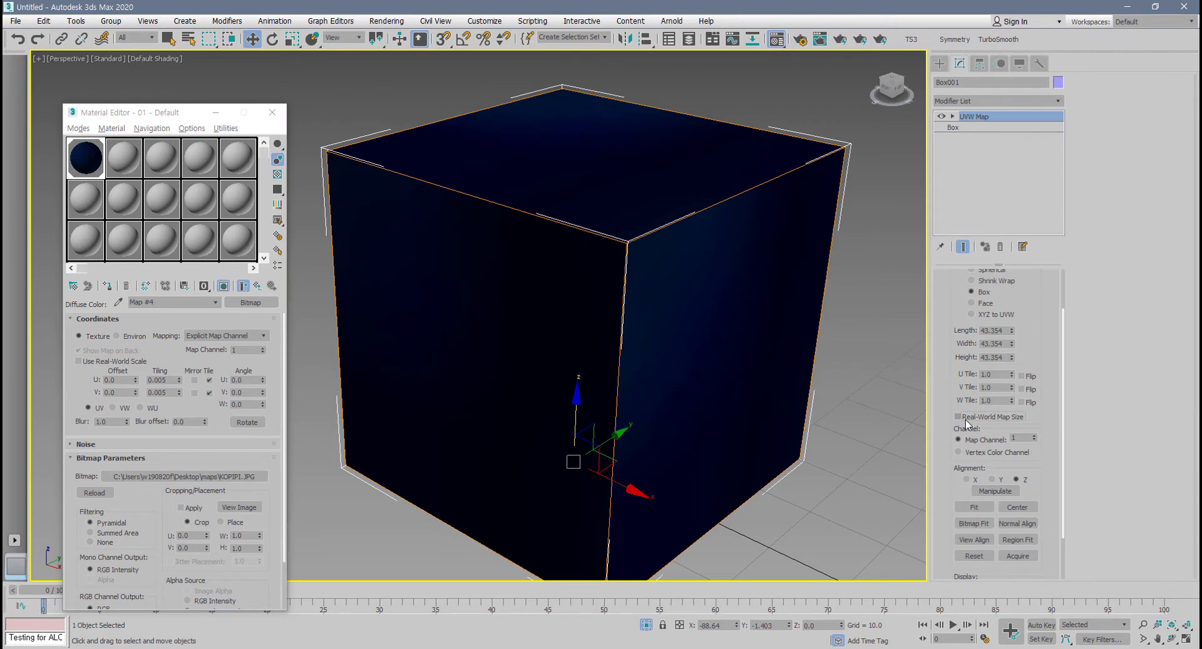
left_click(977, 508)
- Set the bitmap's U and V tiling to 1 and close the Material Editor
left_click_drag(158, 380, 78, 383)
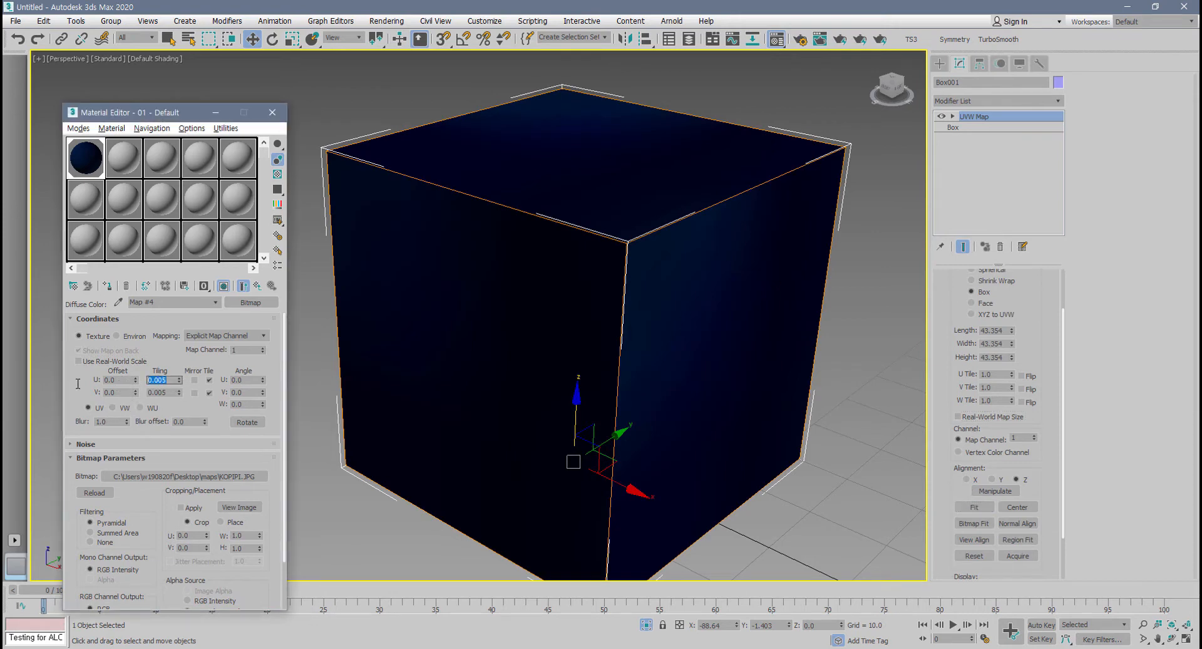
type("1")
key("Tab")
type("1")
key("Return")
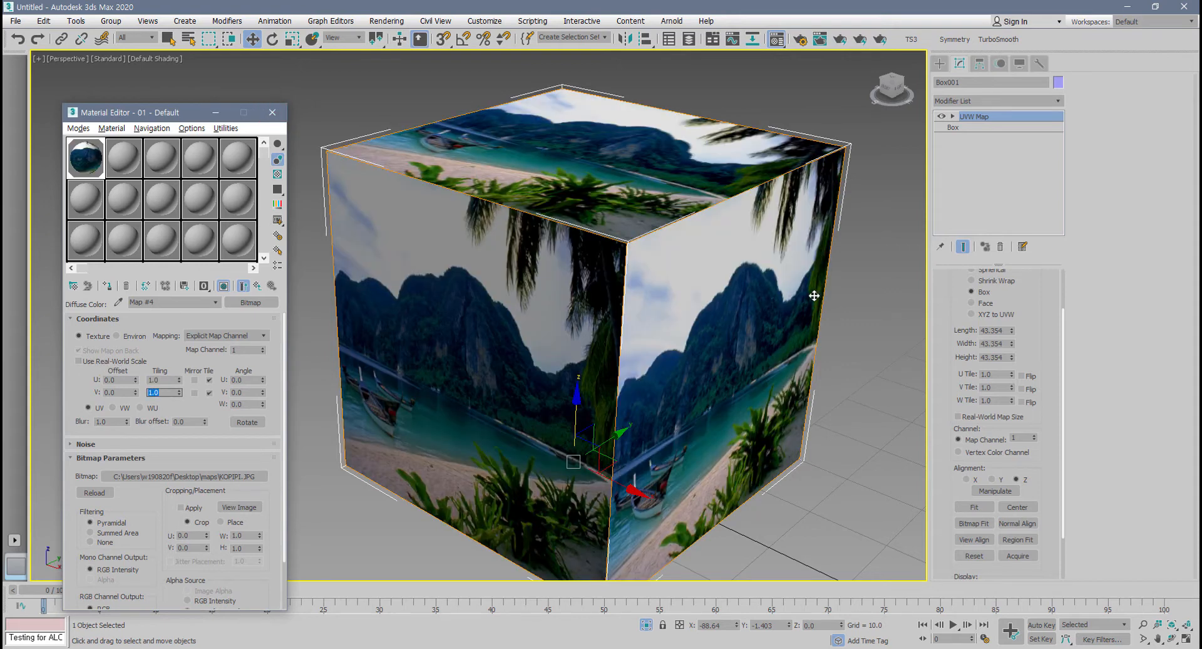
left_click(273, 112)
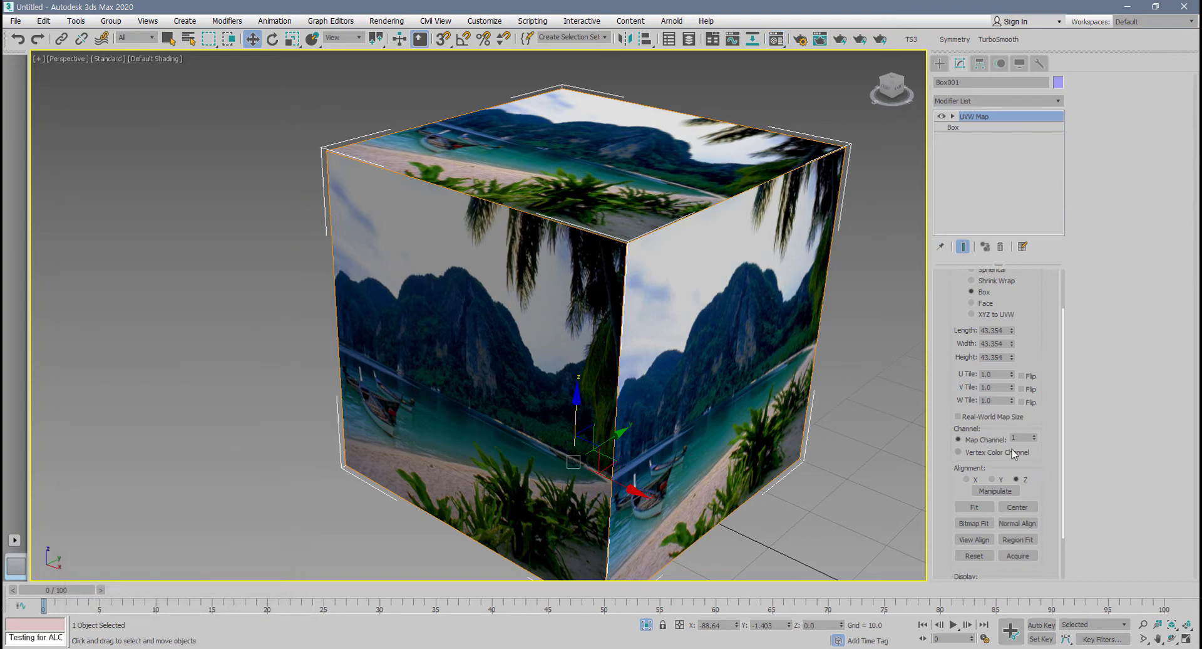
- Try the X and Y alignments for the box mapping and return to Z
left_click(967, 479)
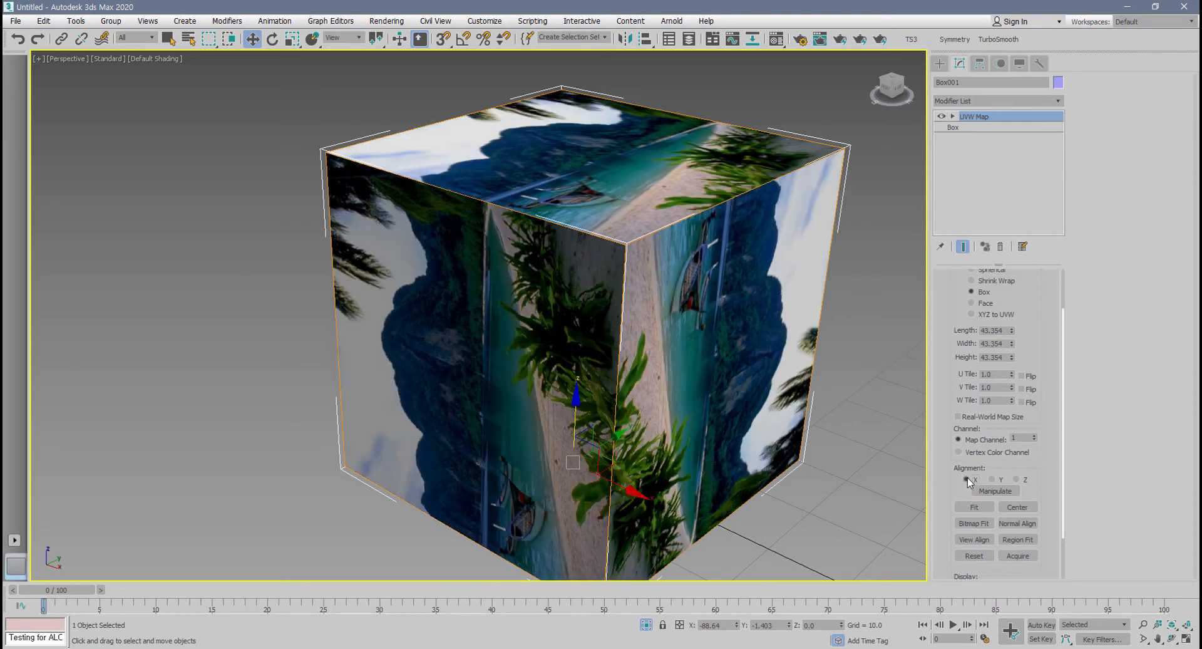
left_click(991, 479)
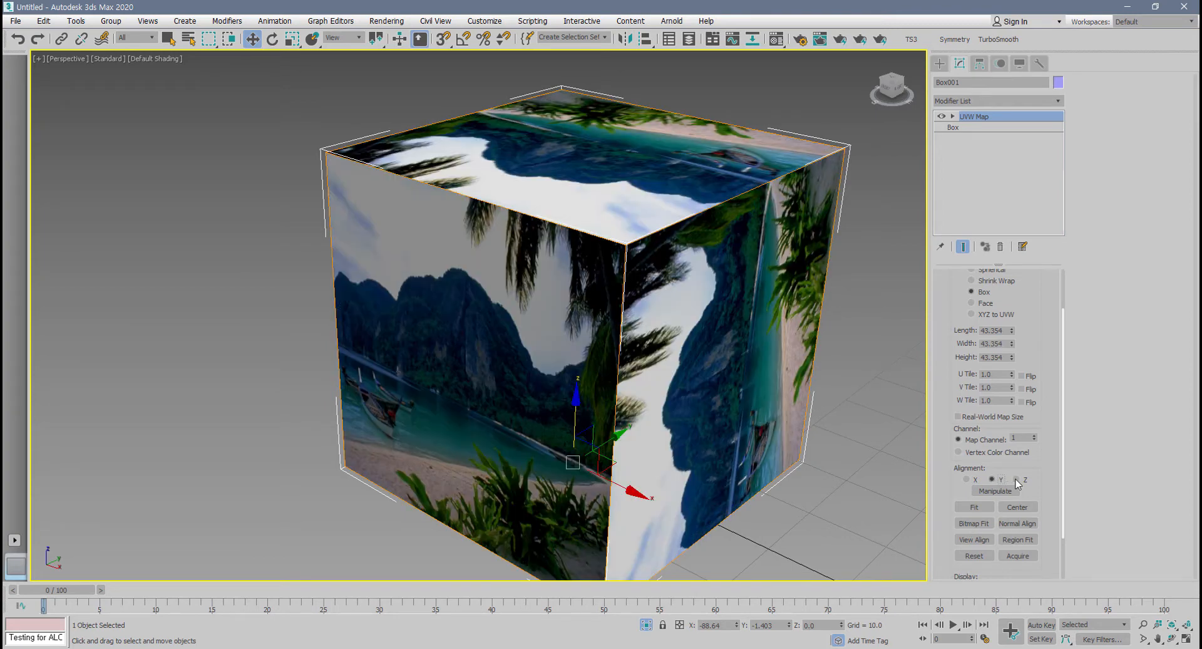
left_click(1016, 480)
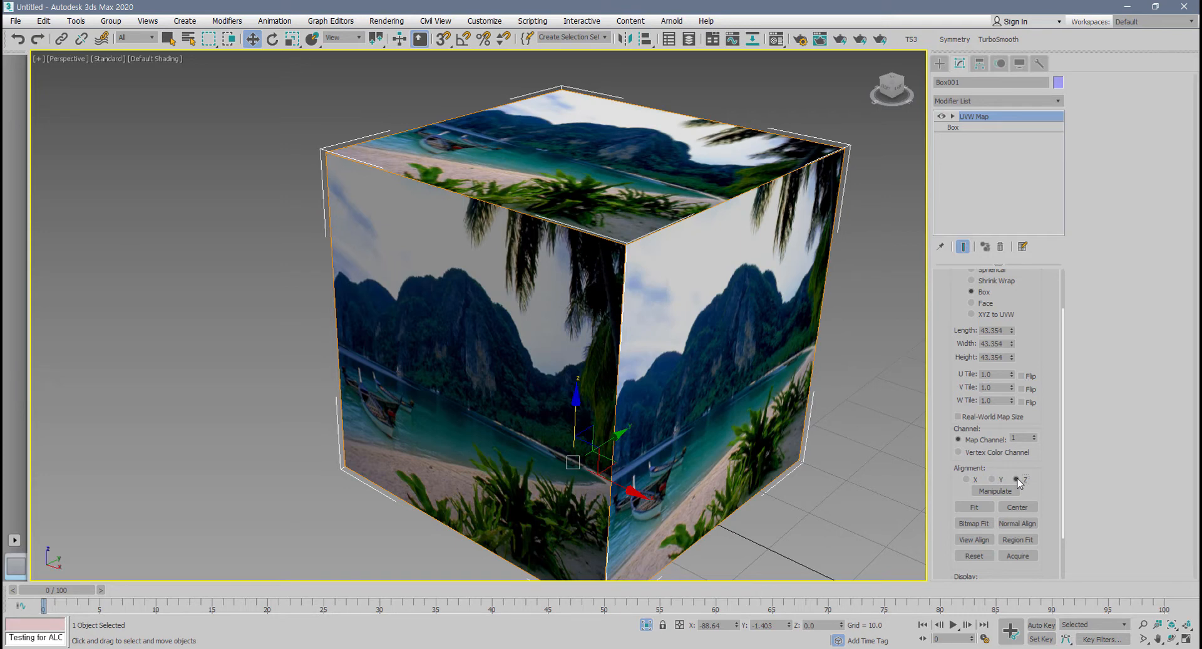
- Enable Manipulate for the UVW Map and examine its gizmo on the cube in wireframe and shaded display
scroll(708, 426, "down", 3)
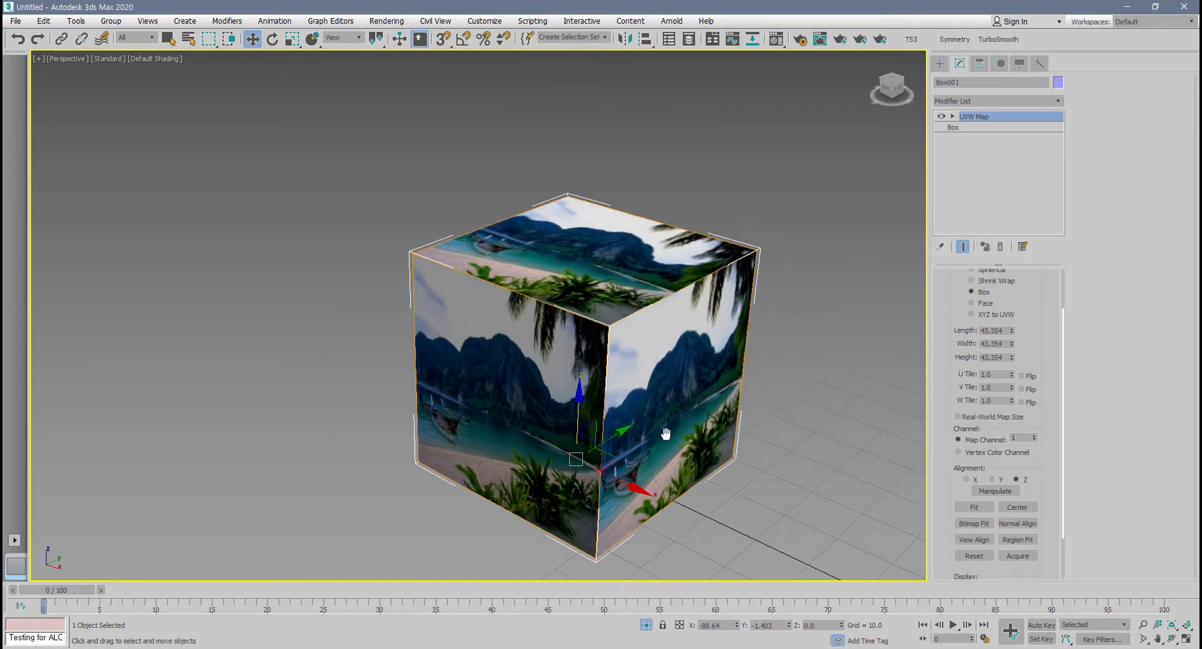
left_click(995, 490)
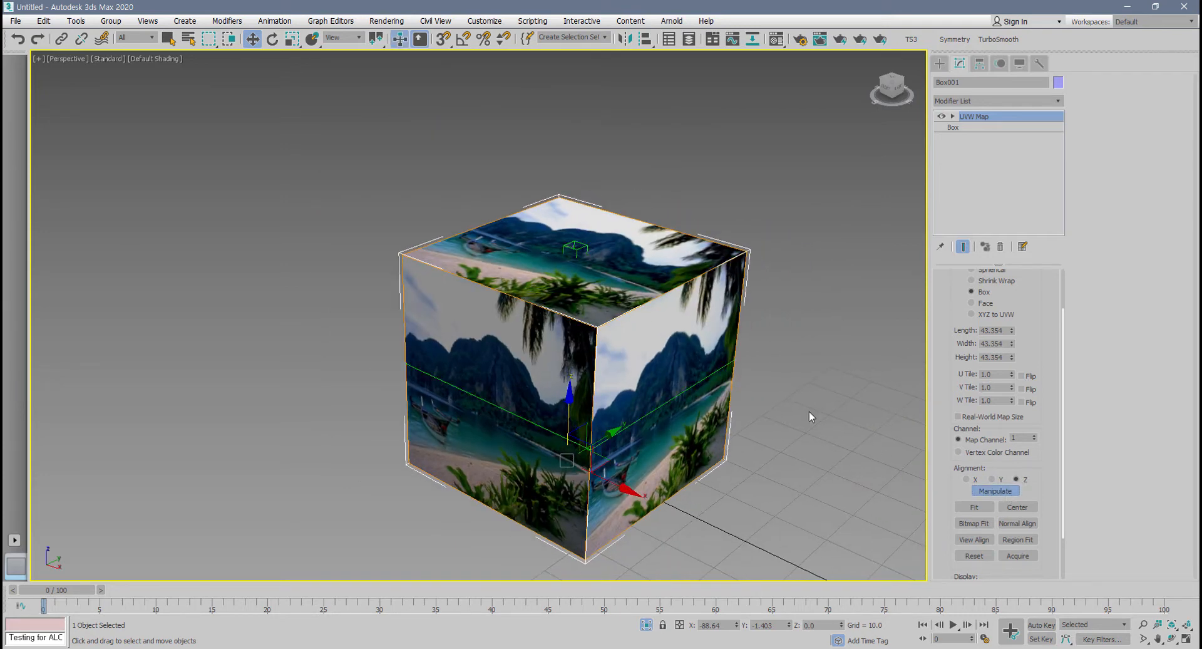
key("F3")
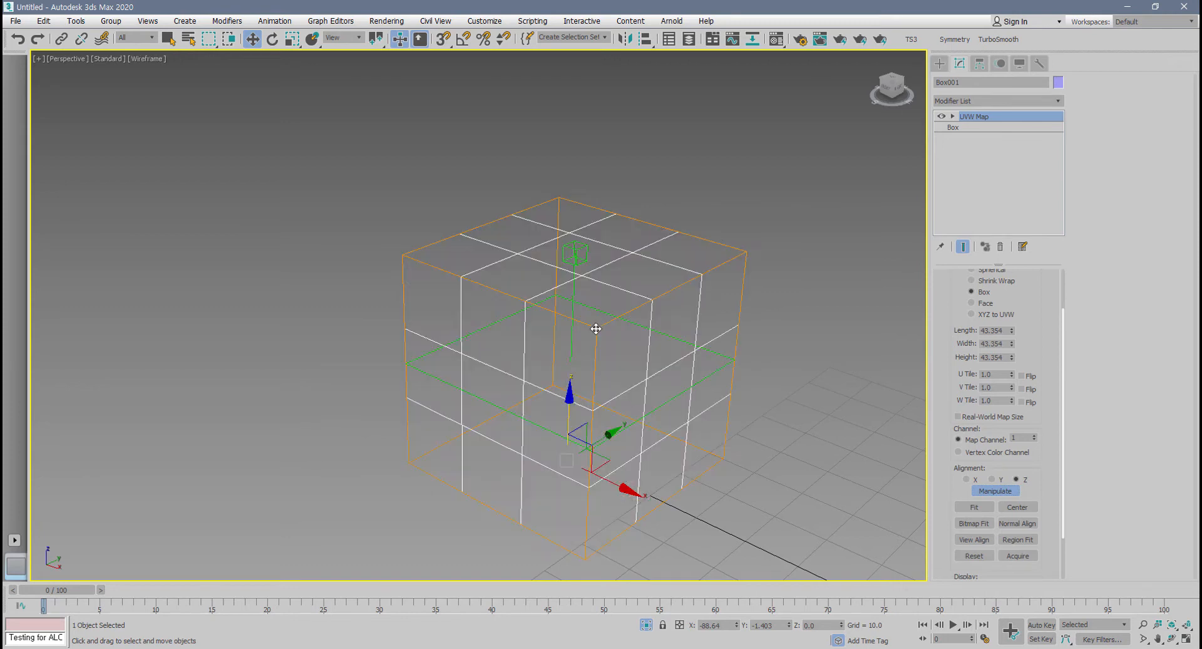
key("F3")
key("F3")
key("F3")
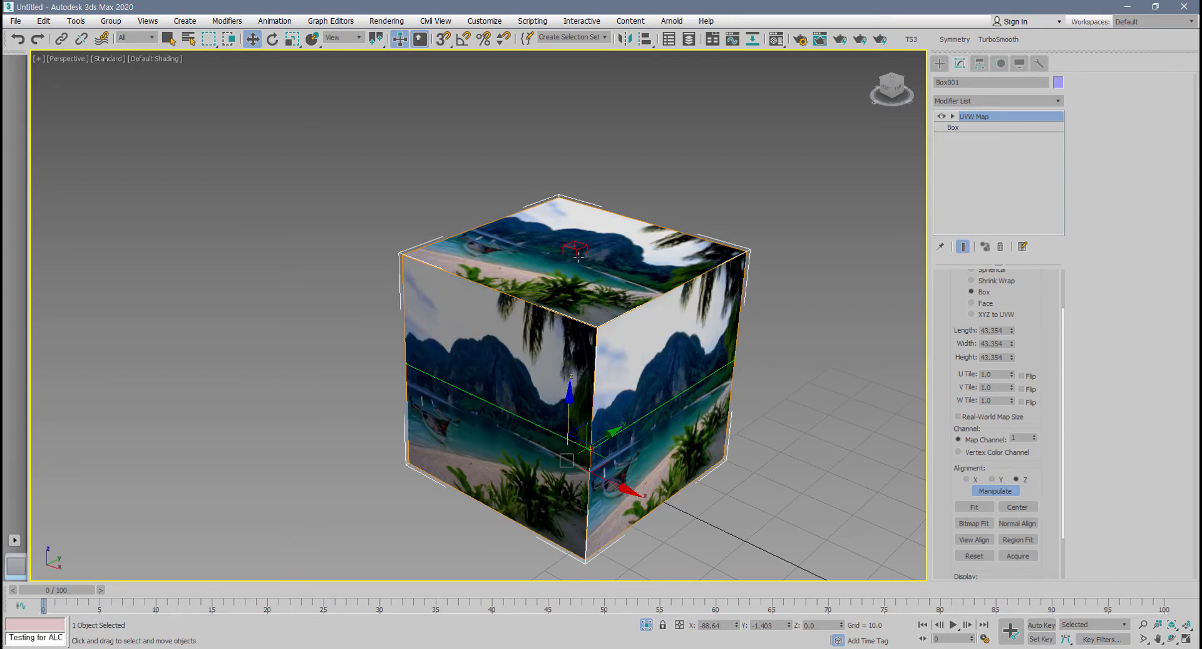
key("F3")
key("F3")
- Reshape the mapping gizmo in the viewport to a height of about 22.6, length of about 55.3 and width of about 57.2
left_click_drag(576, 247, 581, 363)
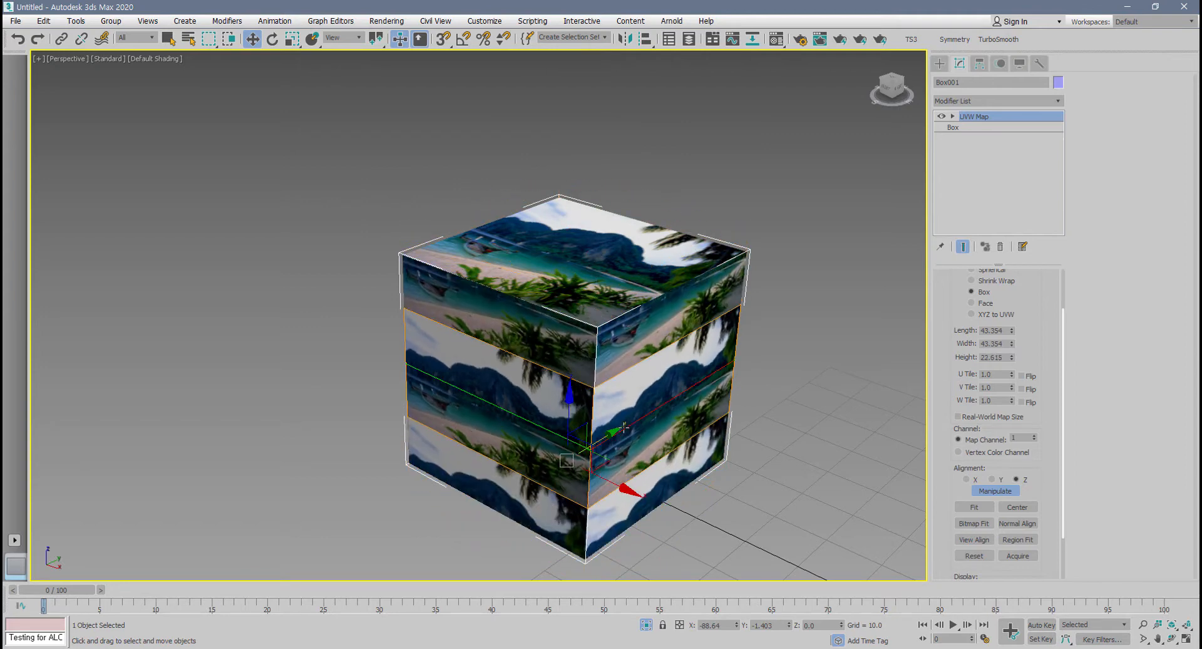
left_click_drag(624, 428, 528, 457)
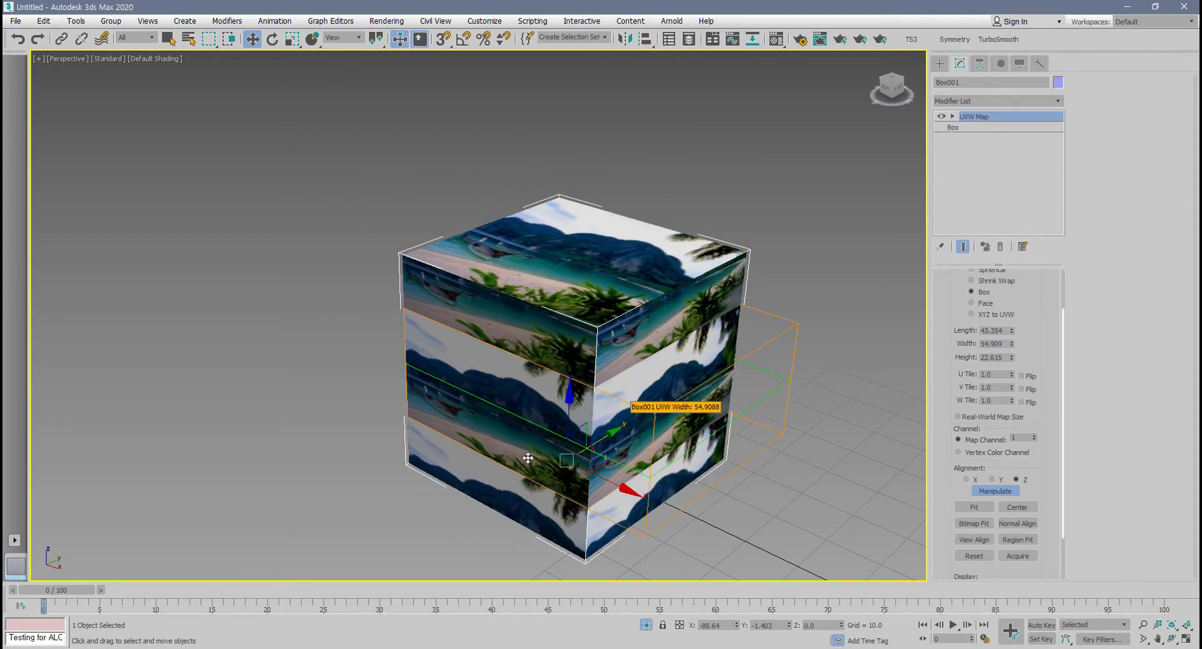
left_click_drag(513, 415, 452, 437)
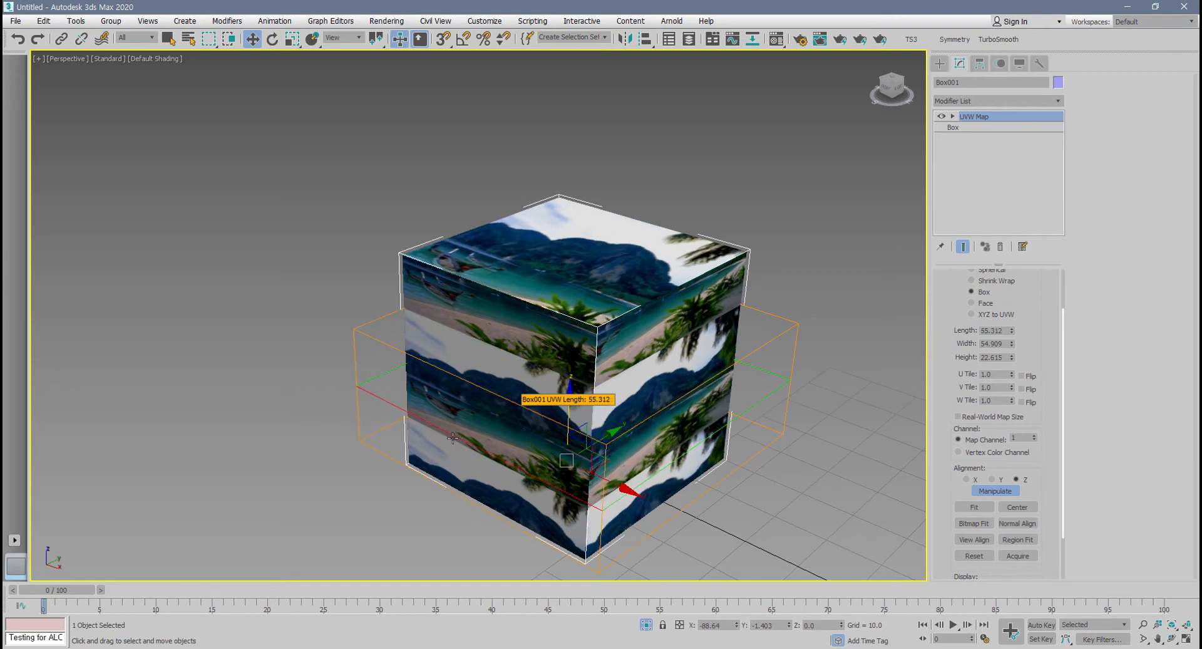
middle_click_drag(452, 438, 437, 427, "alt")
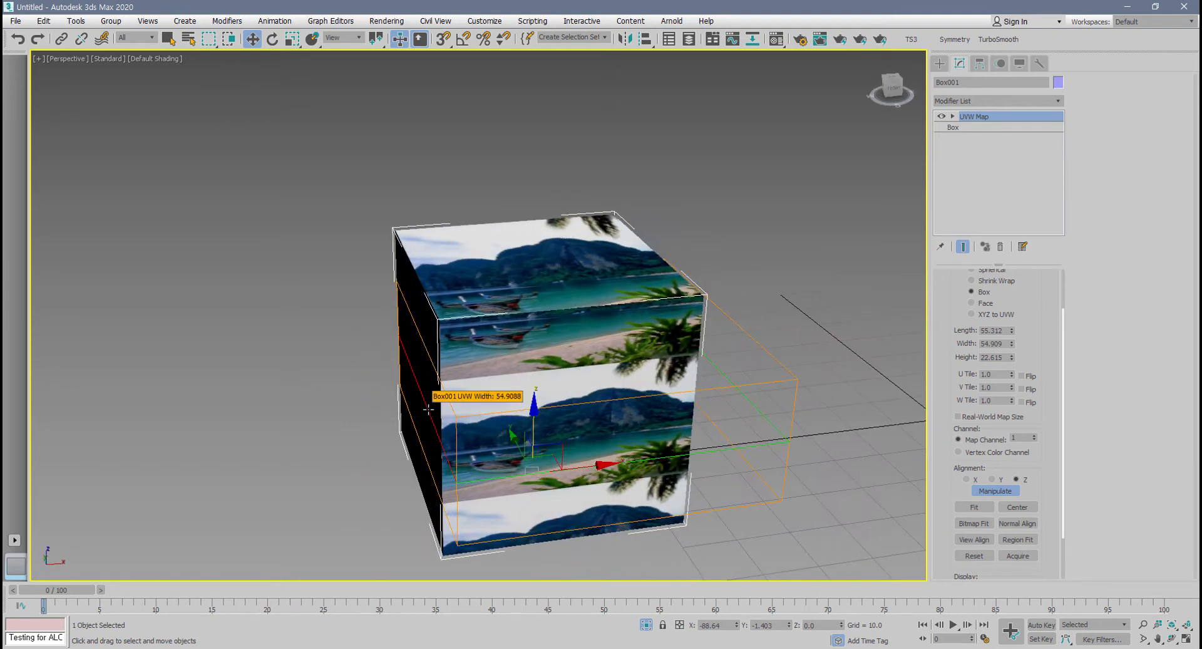
mouse_move(429, 409)
left_mouse_down()
mouse_move(464, 415)
mouse_move(409, 406)
left_mouse_up()
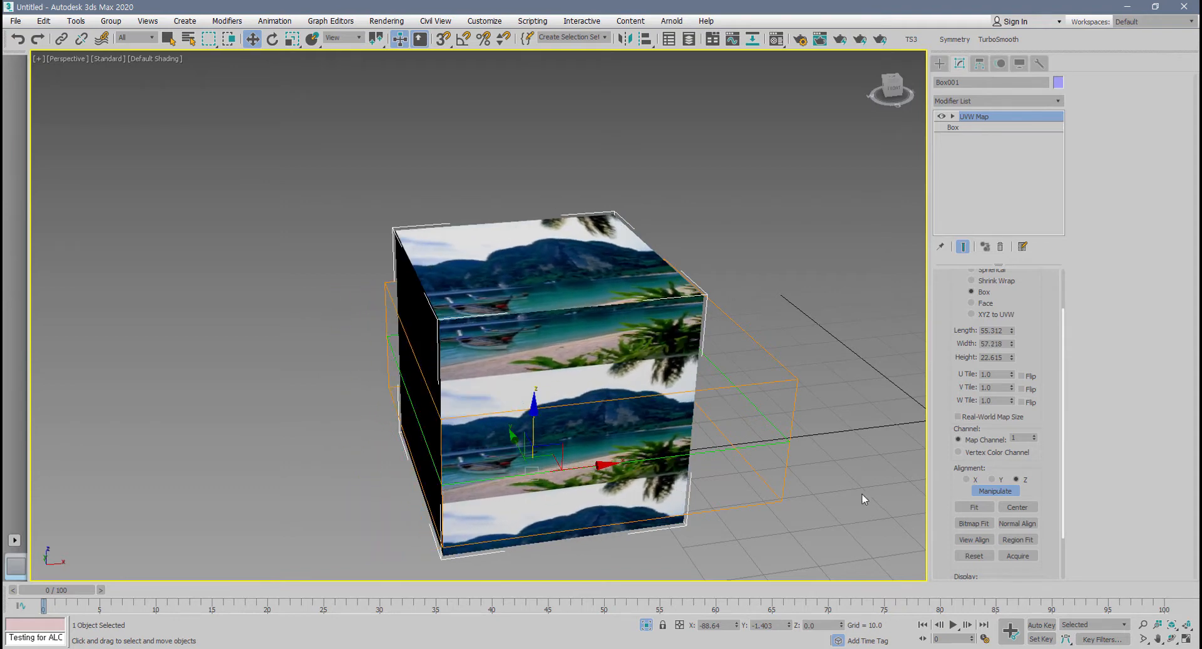
- Fit the mapping gizmo to the cube again, try a mapping length of about 19.9, and undo that length change
left_click(979, 506)
middle_click_drag(807, 467, 783, 449, "alt")
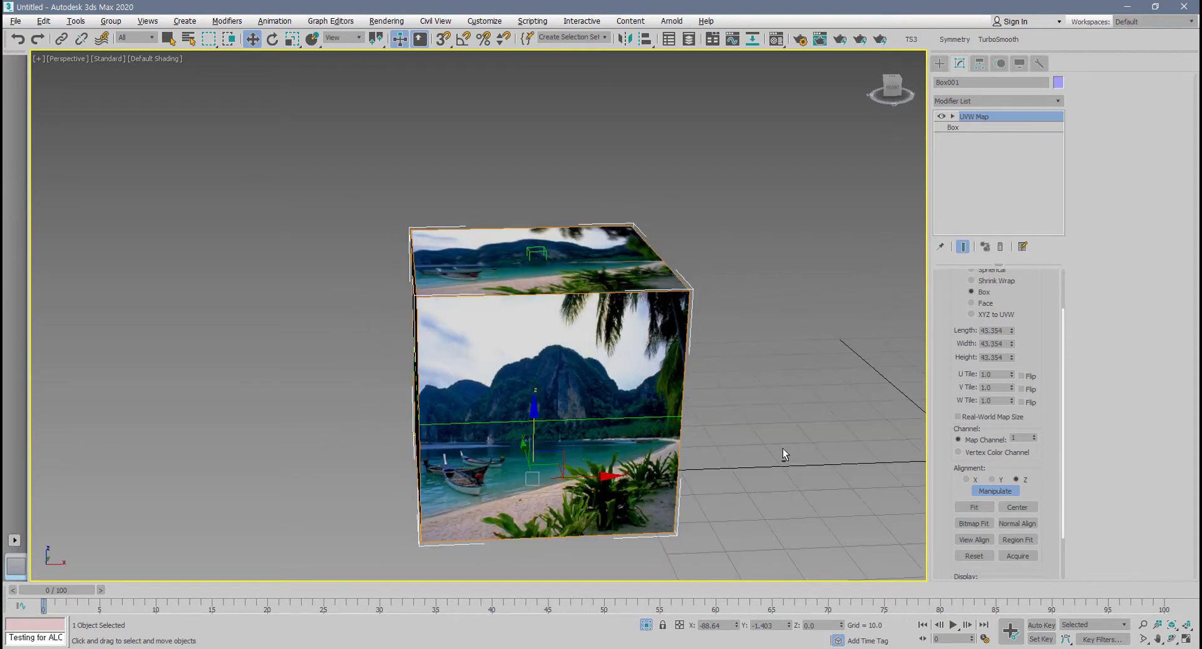
middle_click_drag(817, 460, 770, 450, "alt")
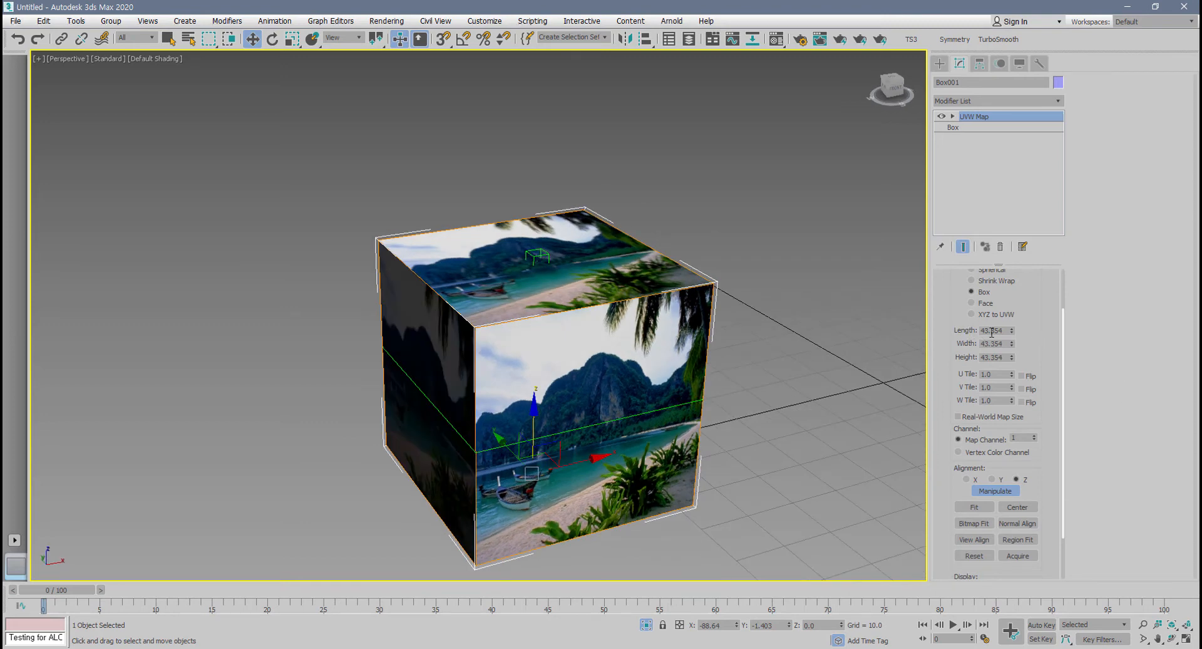
left_click_drag(1011, 332, 1013, 367)
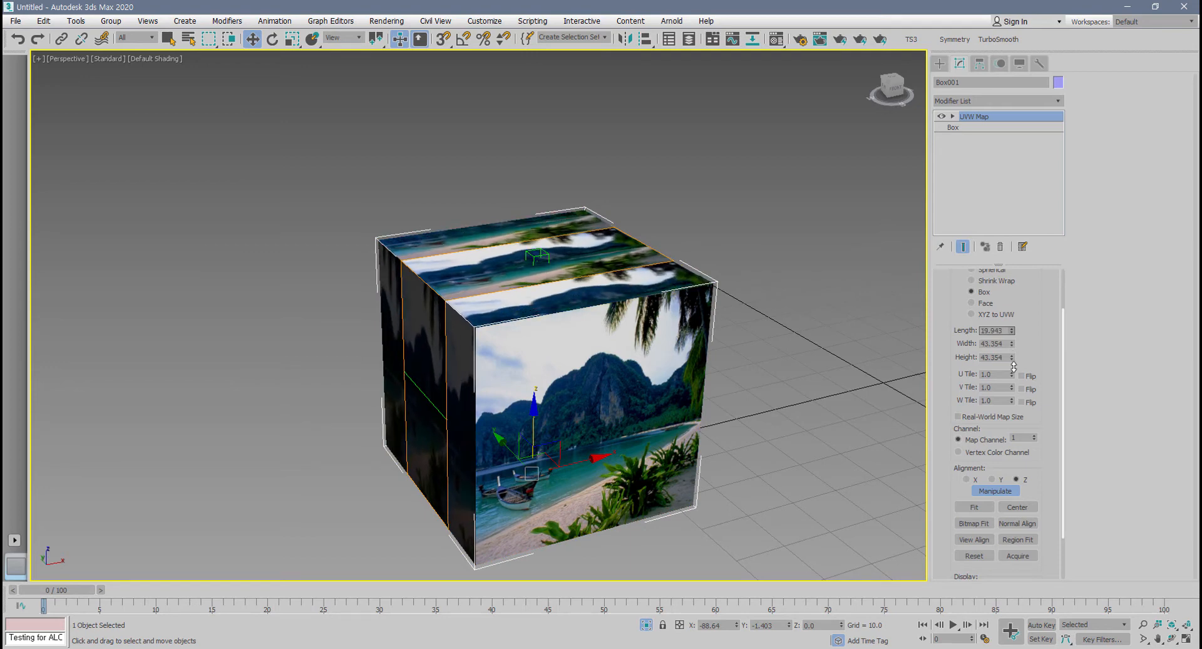
key("ctrl+z")
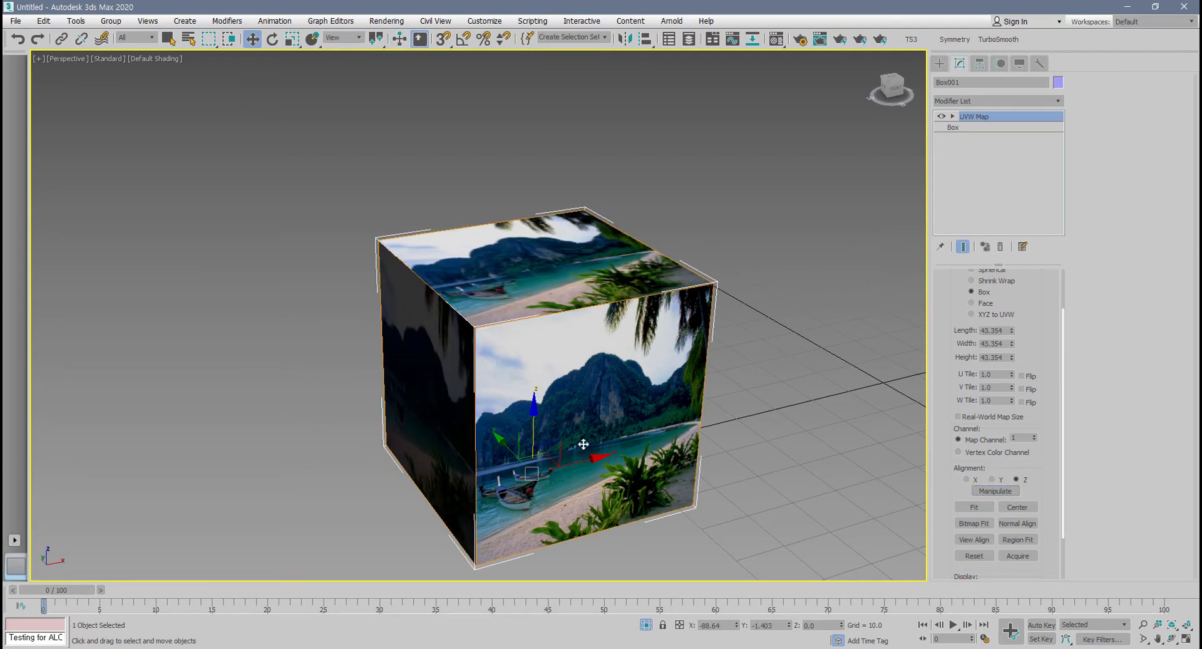
- Try a mapping length of about 70.2 and width of about 66.8, and fit the gizmo to the cube again
middle_click_drag(891, 512, 909, 500)
left_click_drag(950, 494, 950, 438)
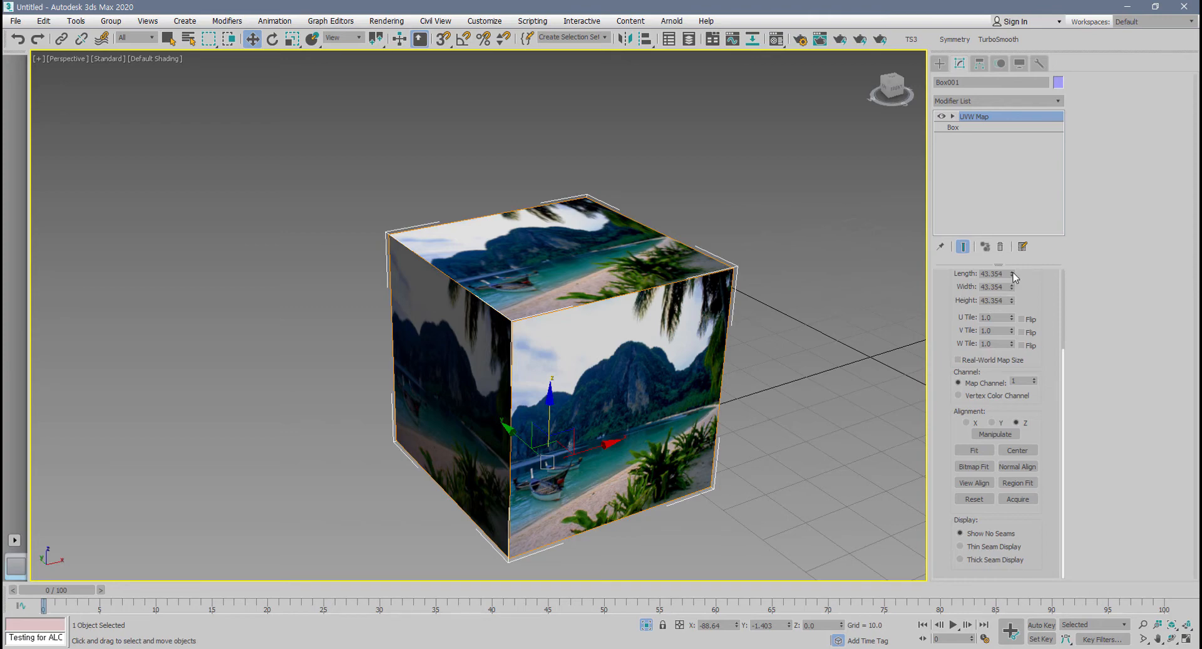
left_click_drag(1013, 272, 977, 265)
mouse_move(713, 431)
middle_mouse_down("alt")
mouse_move(724, 390)
mouse_move(705, 419)
middle_mouse_up("alt")
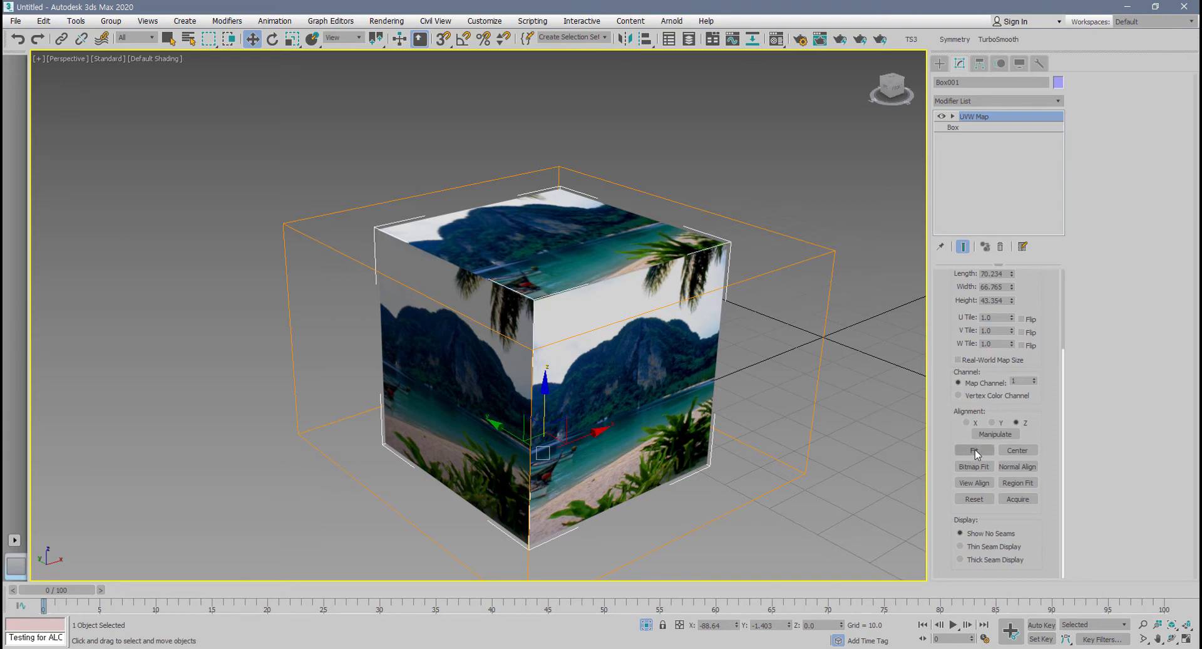
left_click(974, 450)
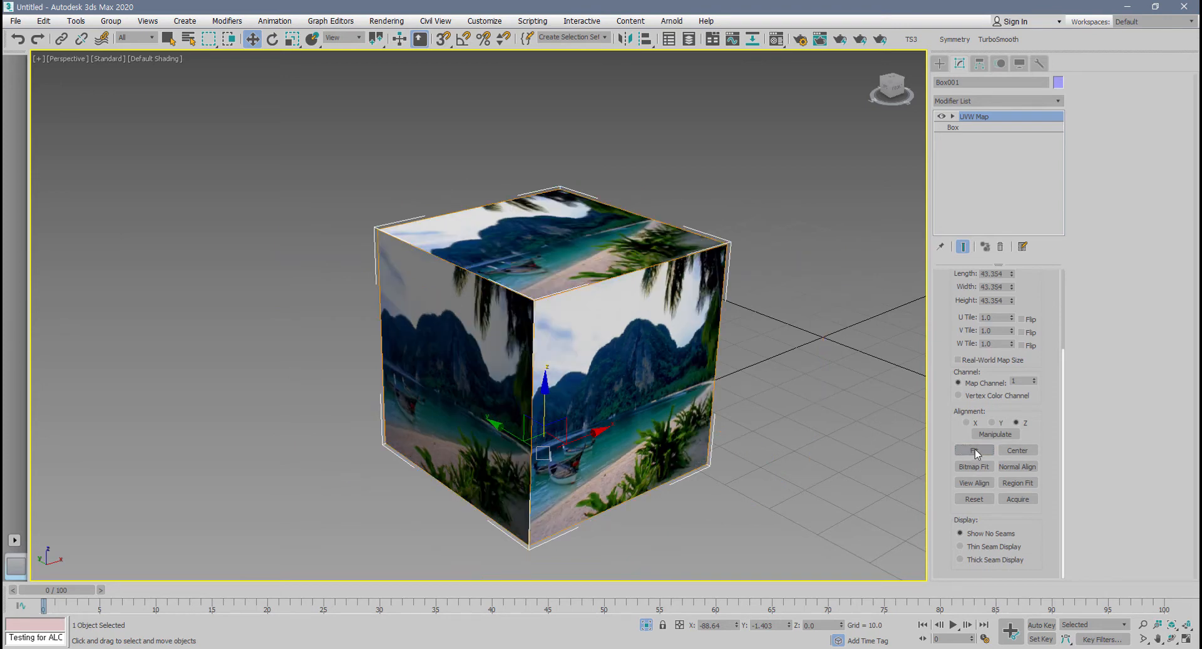
- Set the box mapping's length to about 81.0
left_click(1011, 271)
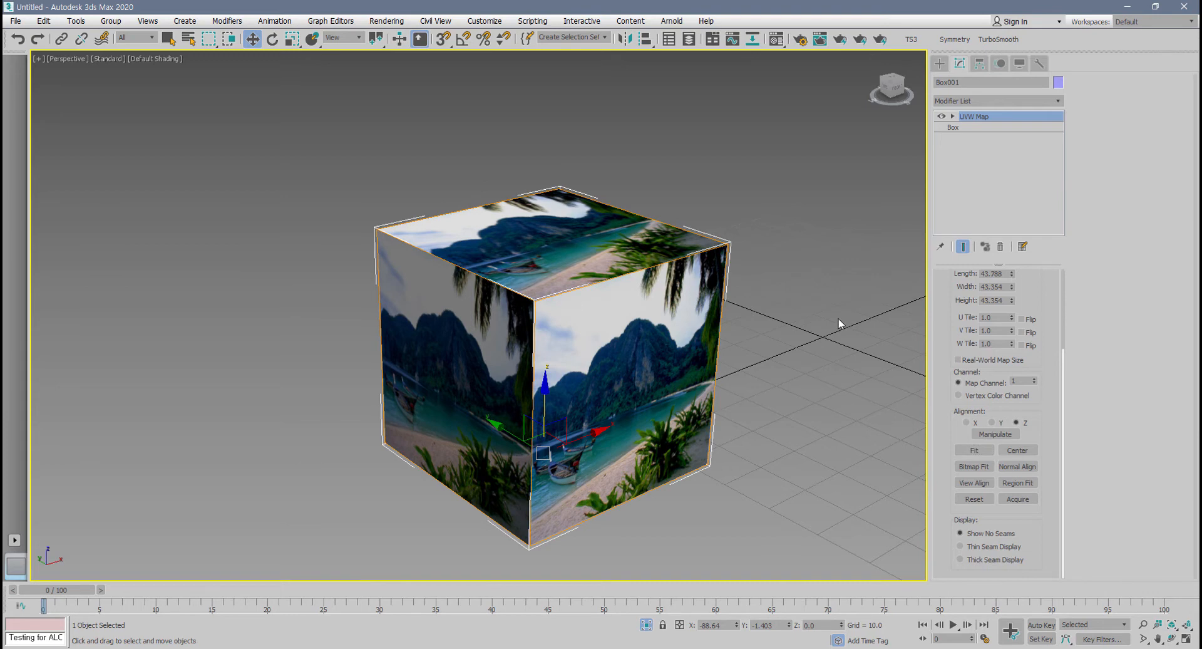
left_click_drag(1012, 274, 996, 220)
middle_click_drag(616, 350, 576, 373, "alt")
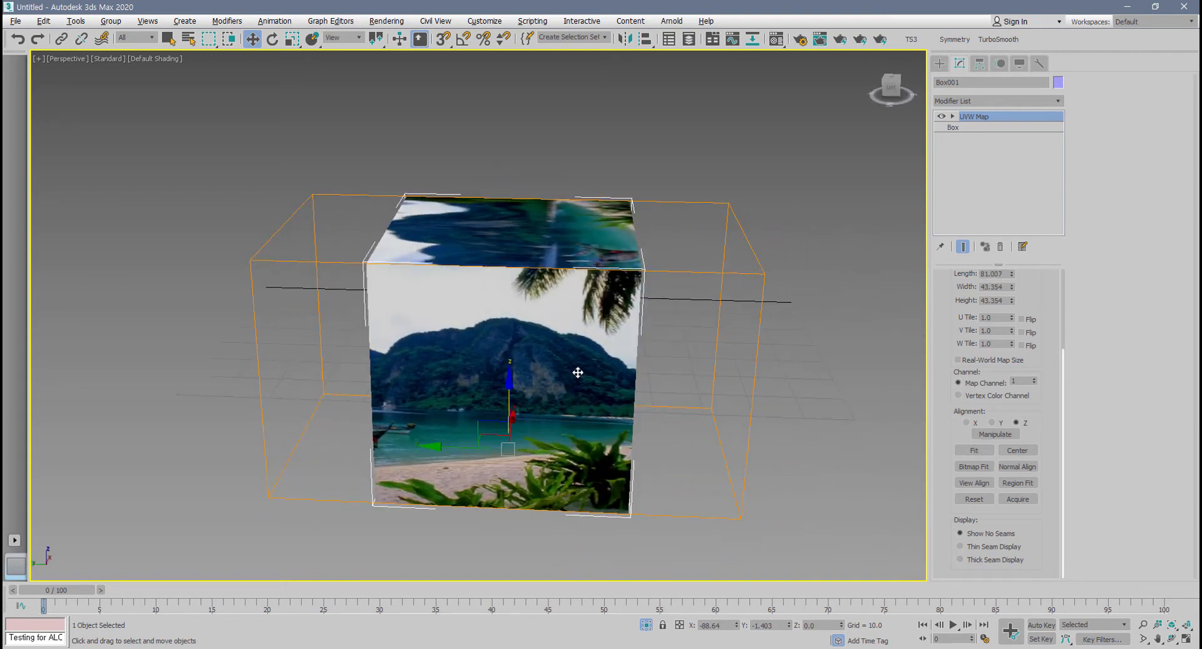
- Move the UVW Map's gizmo sub-object off-centre along its Y axis to a Y position of about 7.9
left_click(953, 116)
left_click(968, 127)
left_click_drag(441, 357, 449, 463)
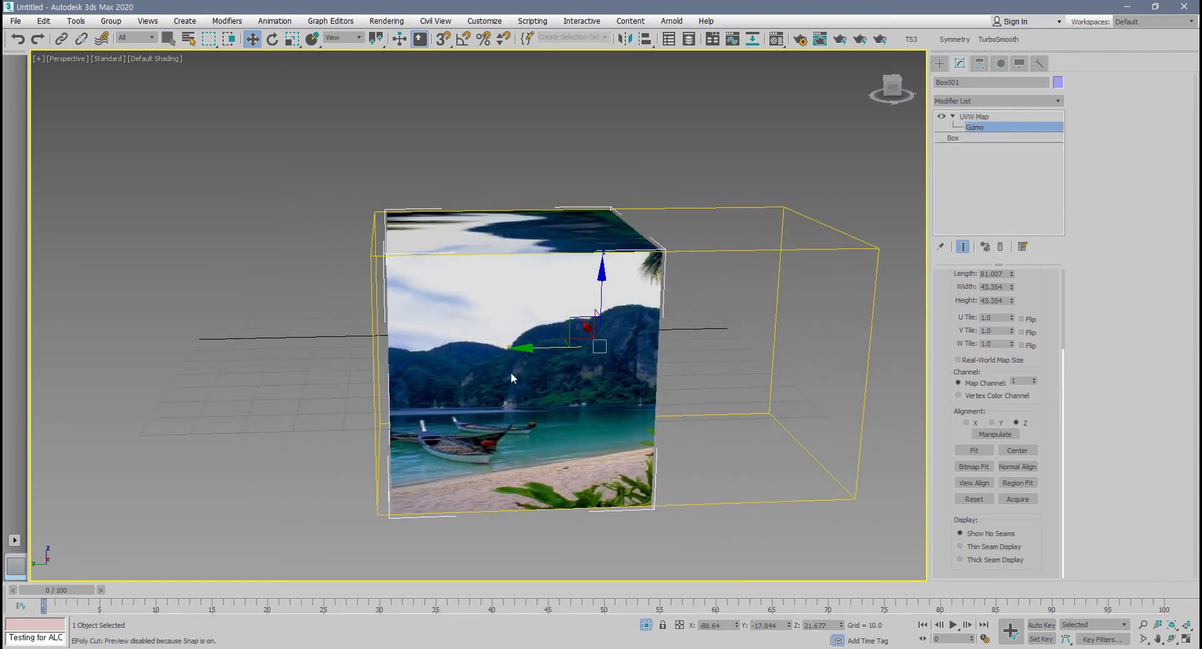
left_click_drag(533, 348, 405, 349)
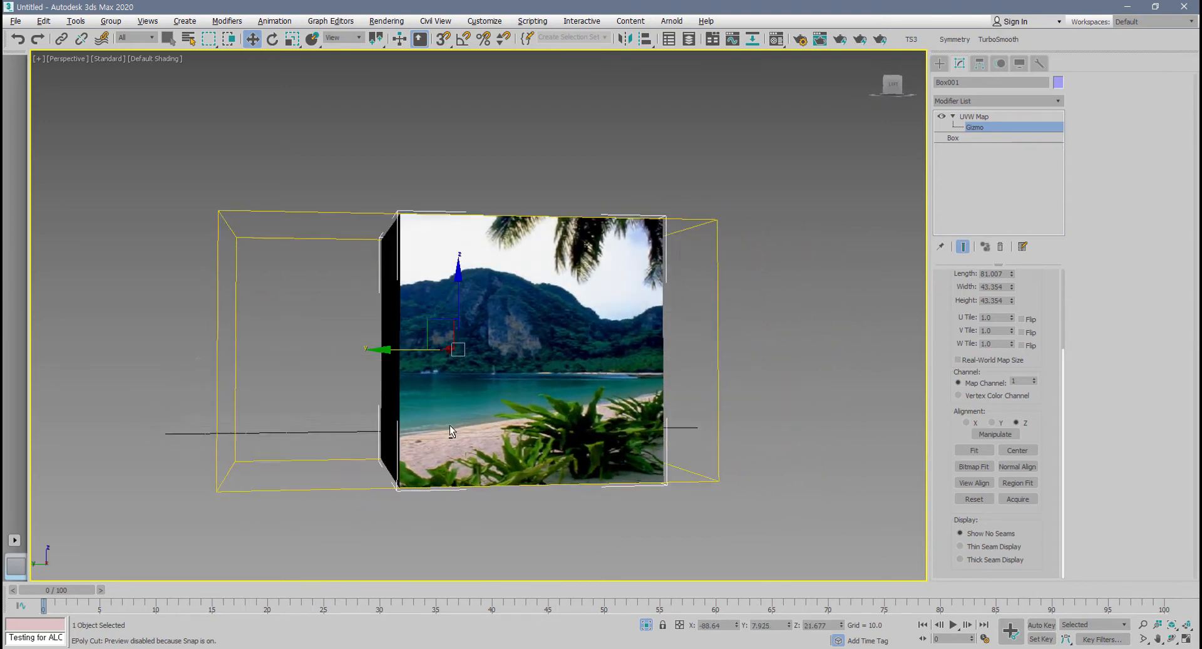
middle_click_drag(449, 425, 473, 433, "alt")
scroll(473, 433, "up", 3)
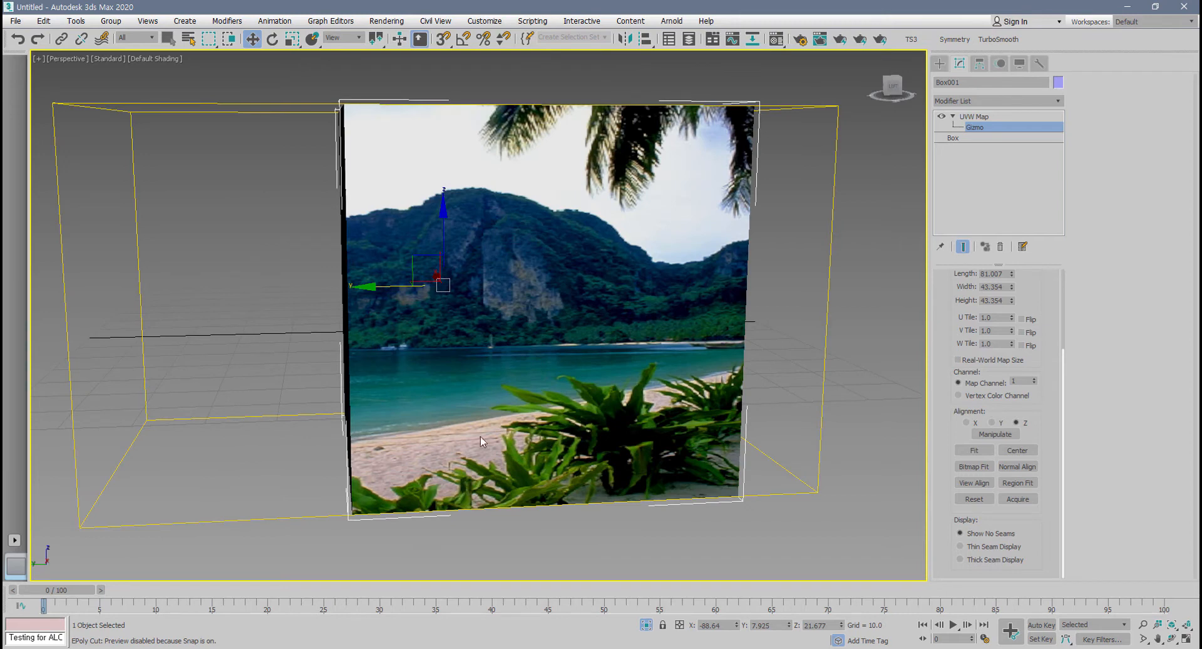
- Center the mapping gizmo on the cube and fit it to the cube's size
left_click(1029, 452)
scroll(783, 437, "down", 5)
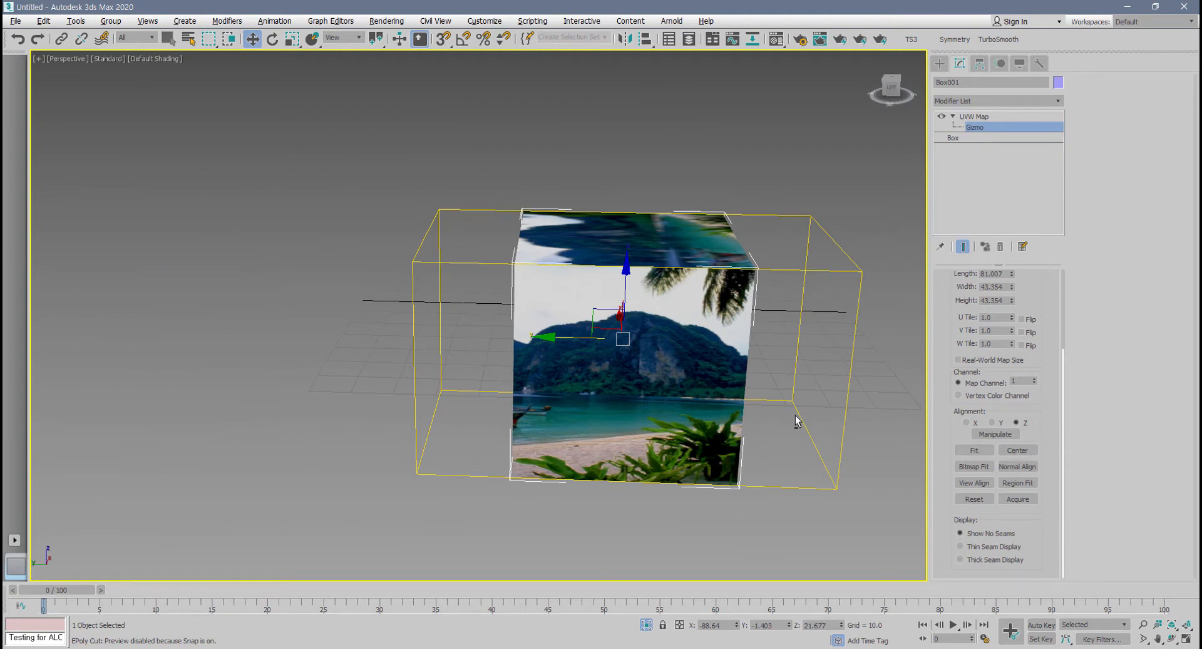
middle_click_drag(795, 415, 782, 446, "alt")
left_click(982, 452)
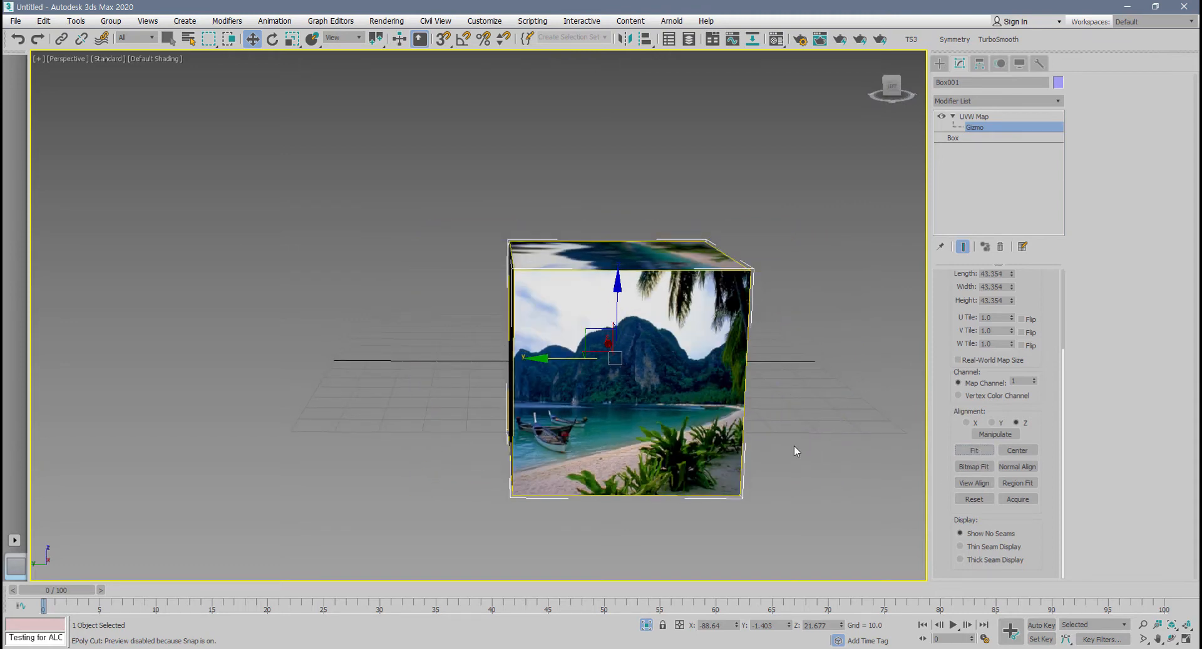
- Show all four viewports with shaded display in Front, Top and Left, and frame the cube in every view
key("alt+w")
right_click(649, 263)
middle_click_drag(652, 251, 723, 255)
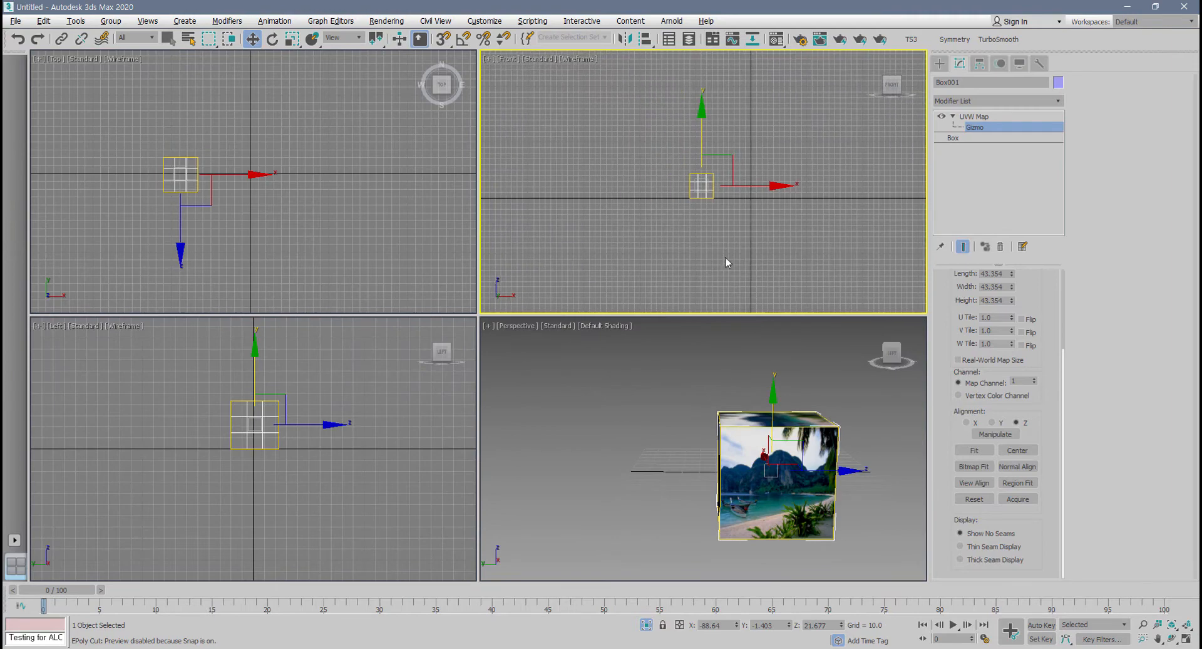
key("F3")
scroll(678, 182, "up", 8)
mouse_move(692, 170)
middle_mouse_down()
mouse_move(676, 198)
mouse_move(589, 236)
middle_mouse_up()
right_click(286, 237)
key("F3")
middle_click_drag(192, 171, 365, 252)
scroll(283, 213, "up", 8)
right_click(326, 406)
key("F3")
key("ctrl+shift+z")
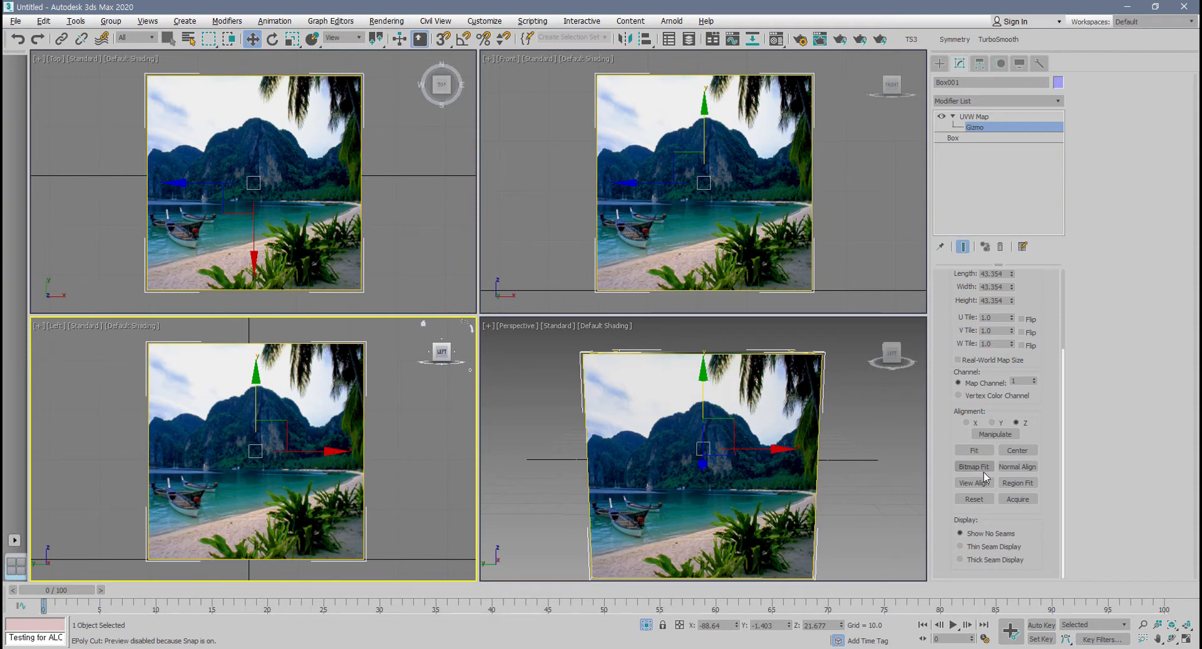
- Try Bitmap Fit with KOPIPI.JPG on the mapping gizmo, and fit the gizmo to the cube again
left_click(986, 469)
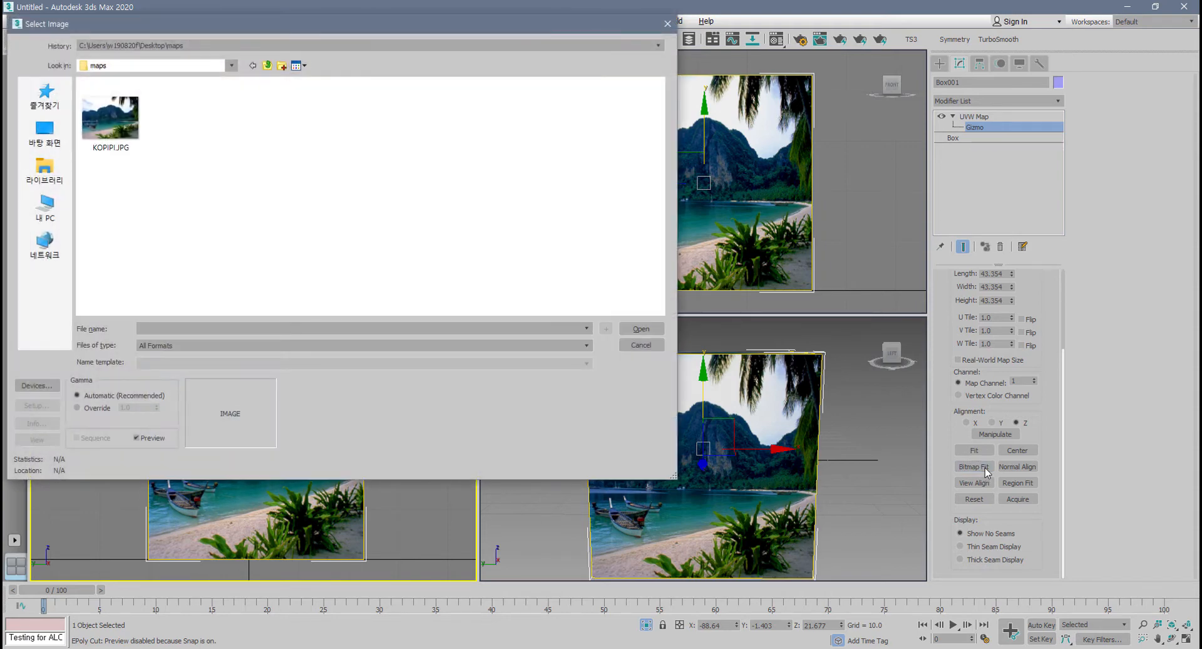
left_click(132, 140)
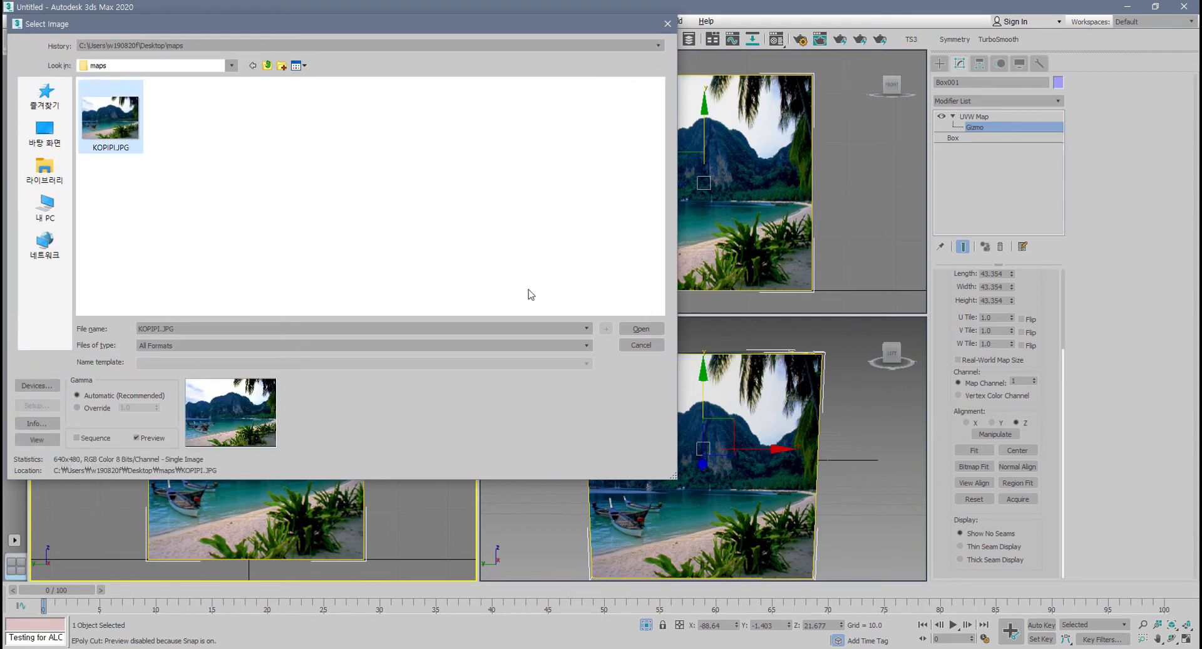
left_click(643, 331)
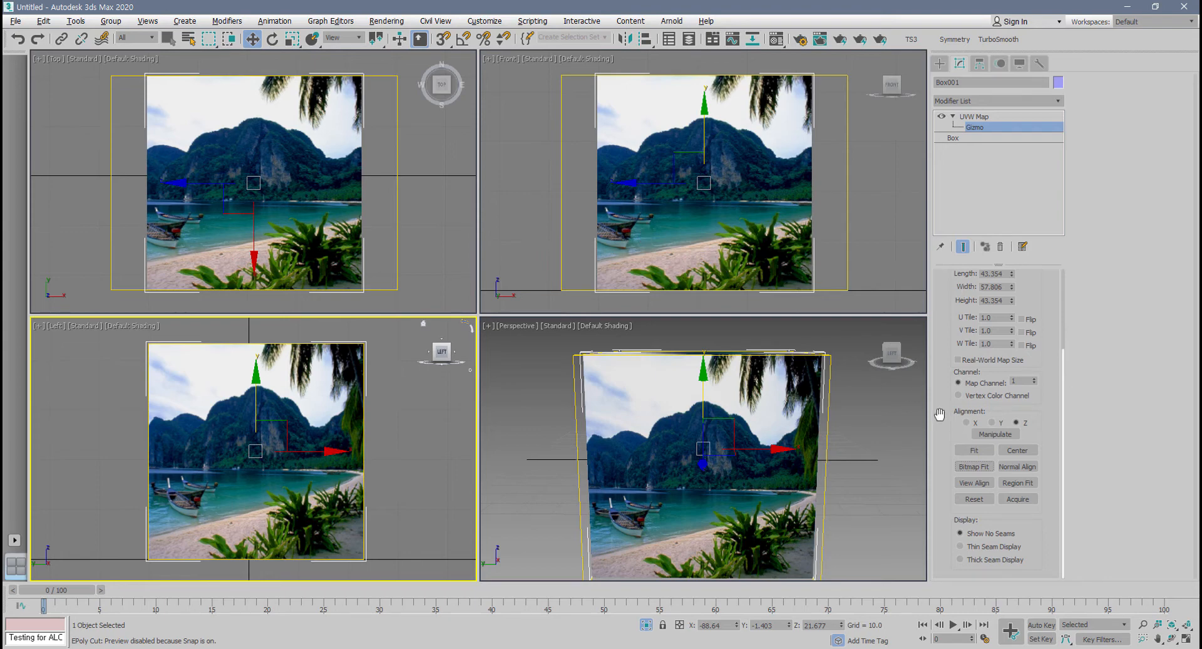
left_click(986, 452)
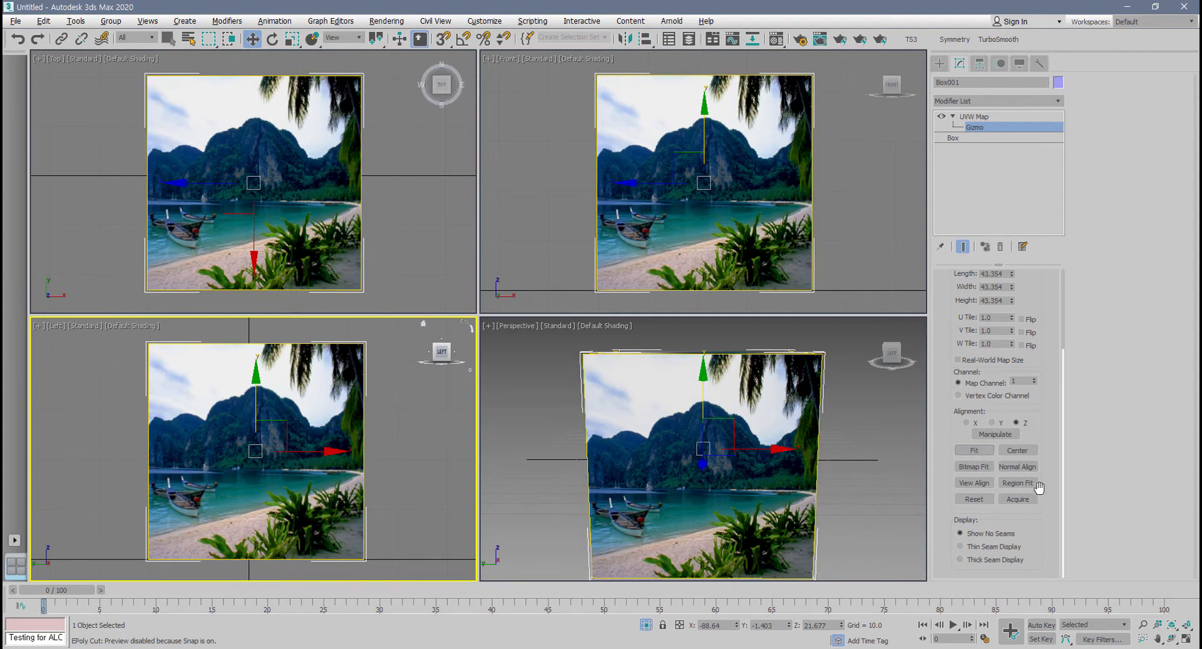
- Try Normal Align on the cube's front, top and left faces in the orthographic views
left_click(1017, 466)
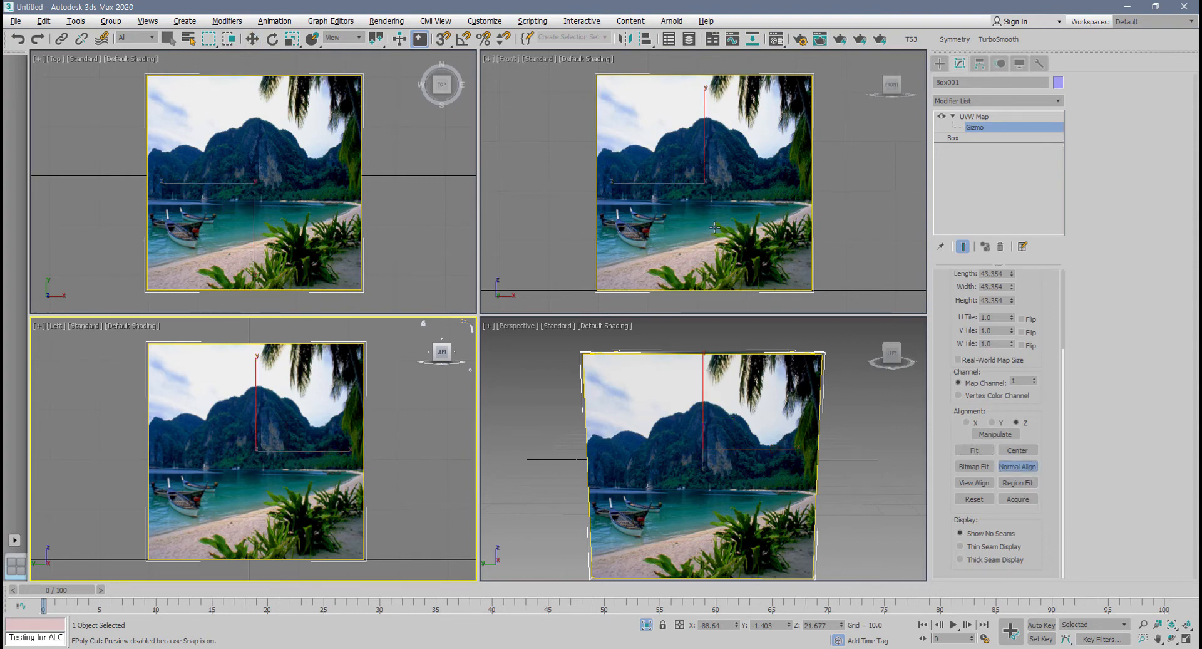
left_click(692, 184)
left_click_drag(691, 183, 709, 178)
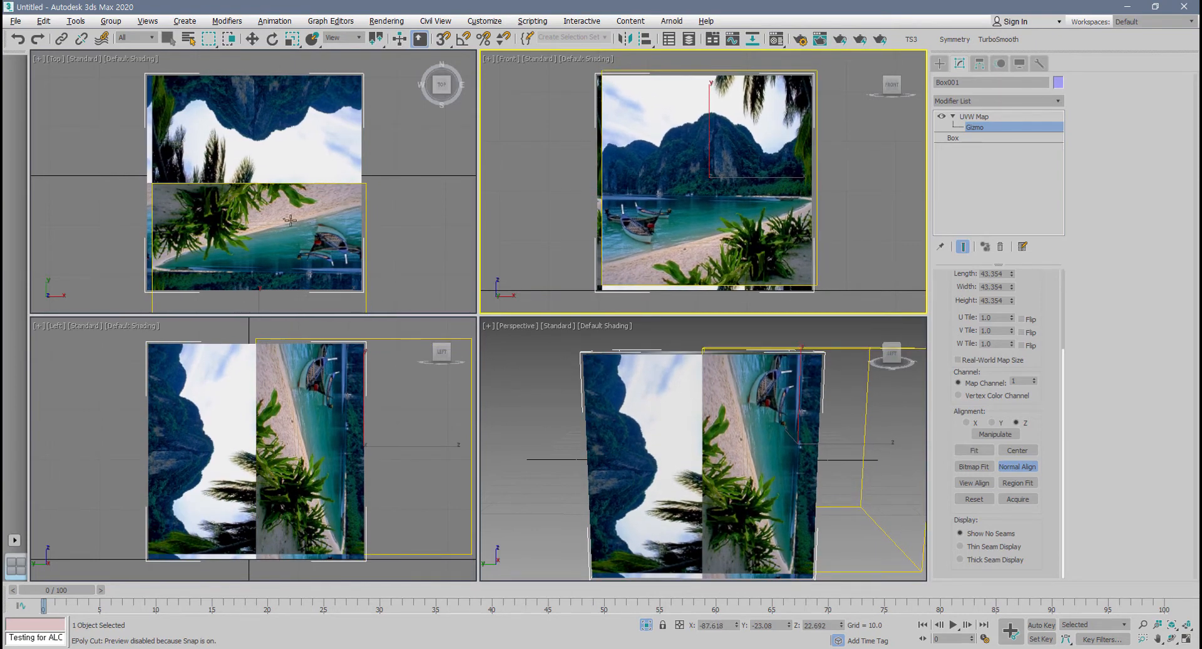
middle_click_drag(256, 216, 253, 214)
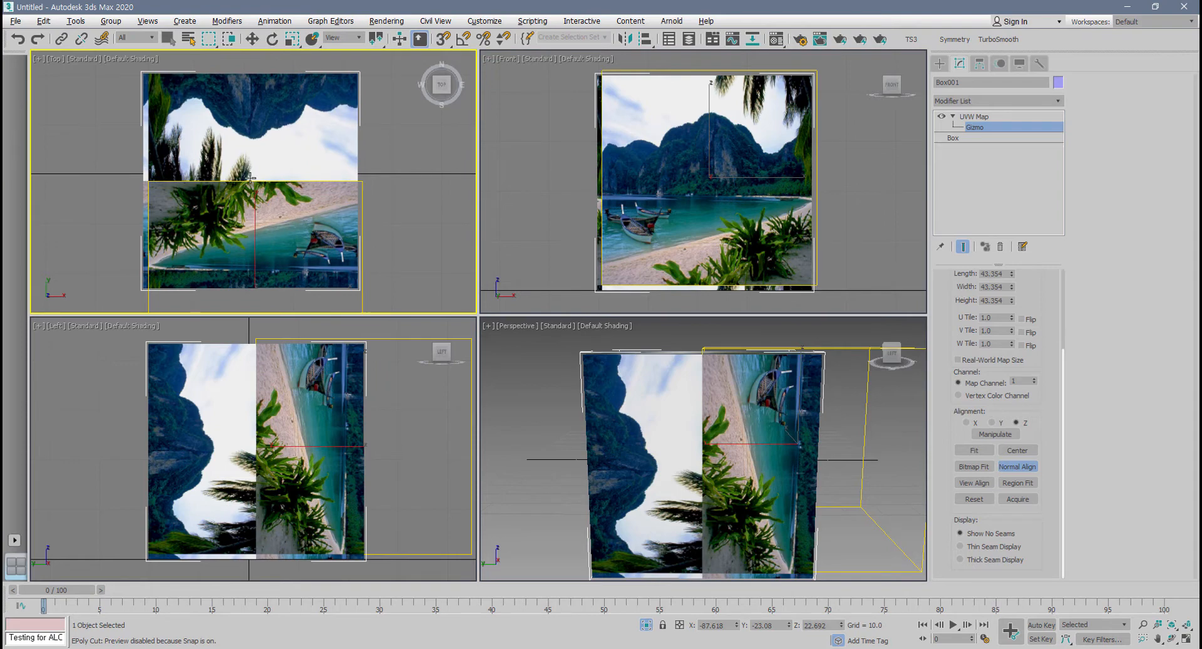
left_click_drag(250, 178, 288, 104)
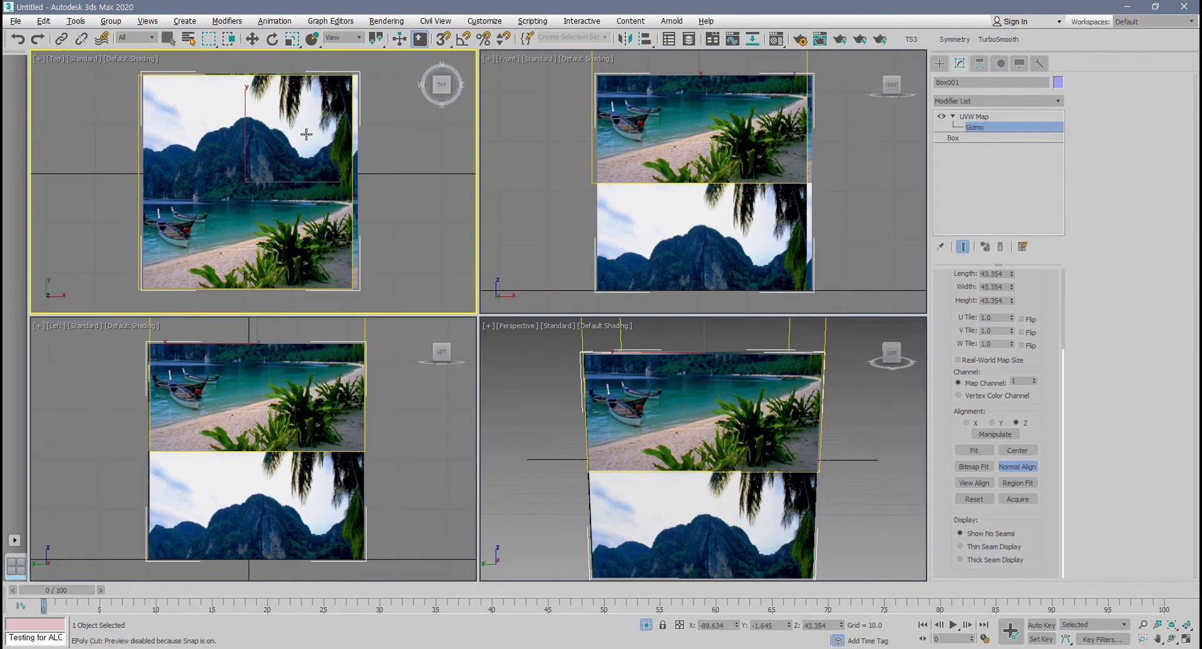
middle_click_drag(669, 194, 653, 195)
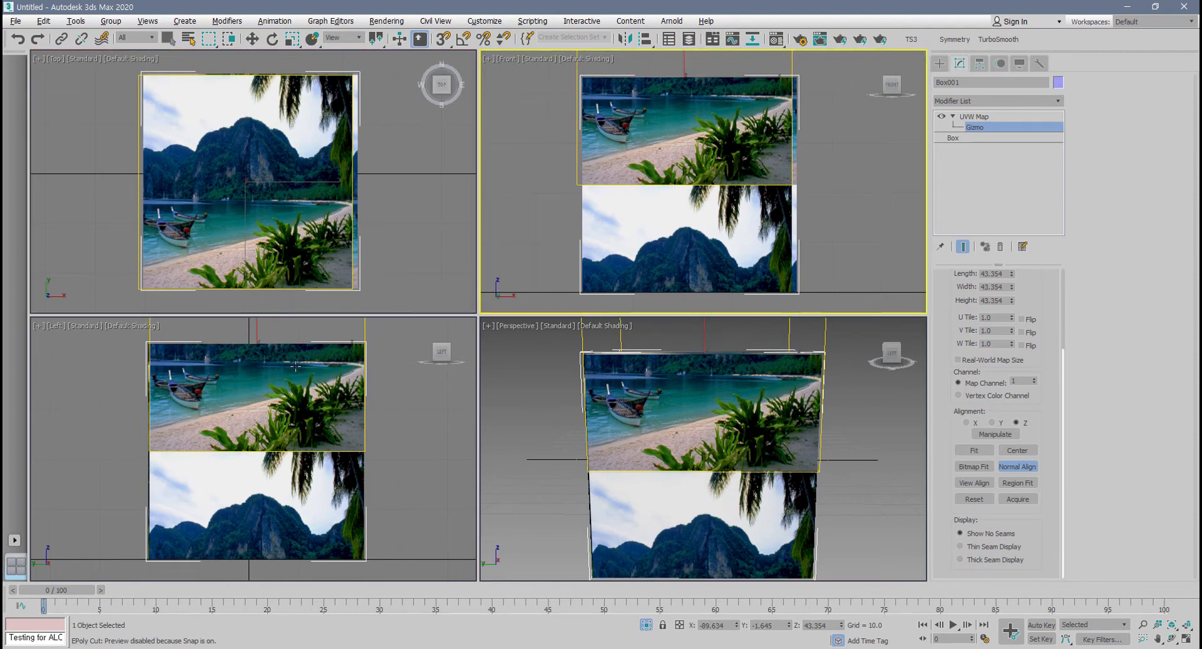
left_click_drag(248, 503, 243, 447)
middle_click_drag(598, 211, 627, 205)
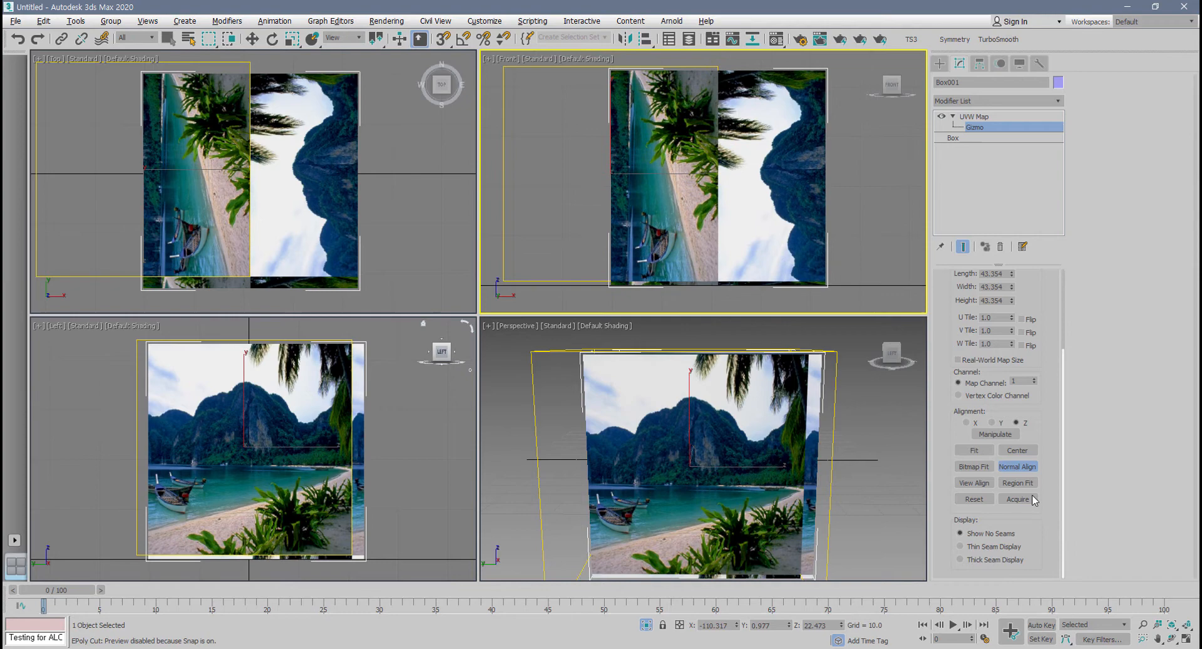
- Fit the gizmo to the cube, normal-align it to the front face once more, and refit it
left_click(980, 451)
middle_click_drag(656, 104, 610, 109)
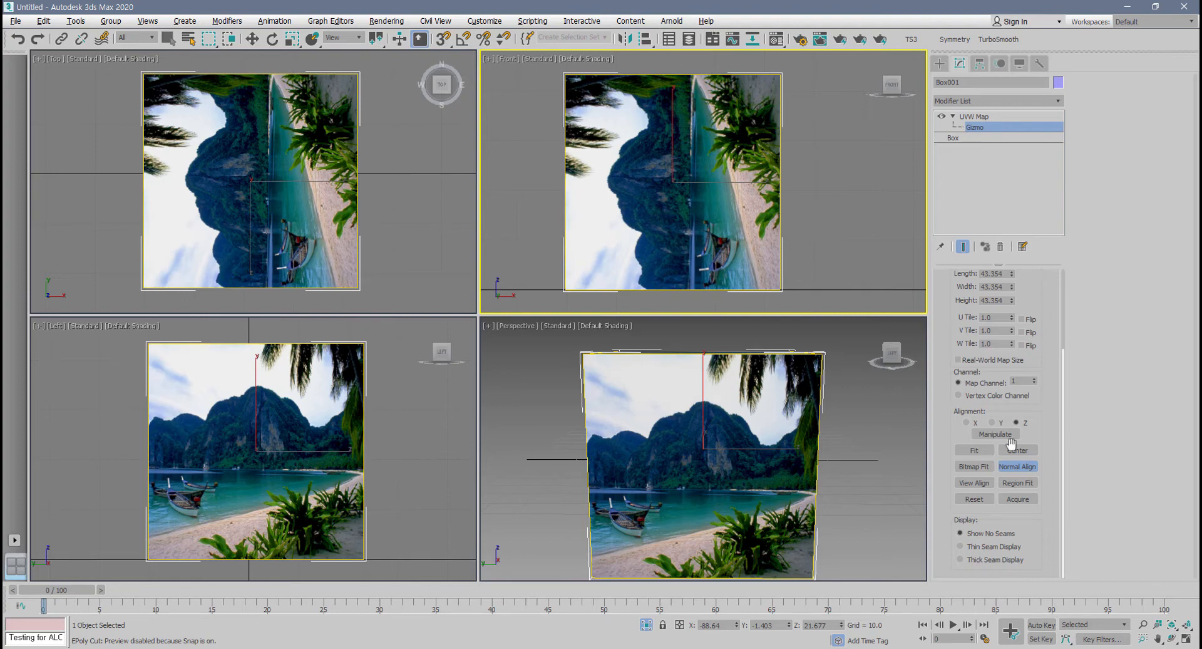
left_click_drag(685, 195, 672, 181)
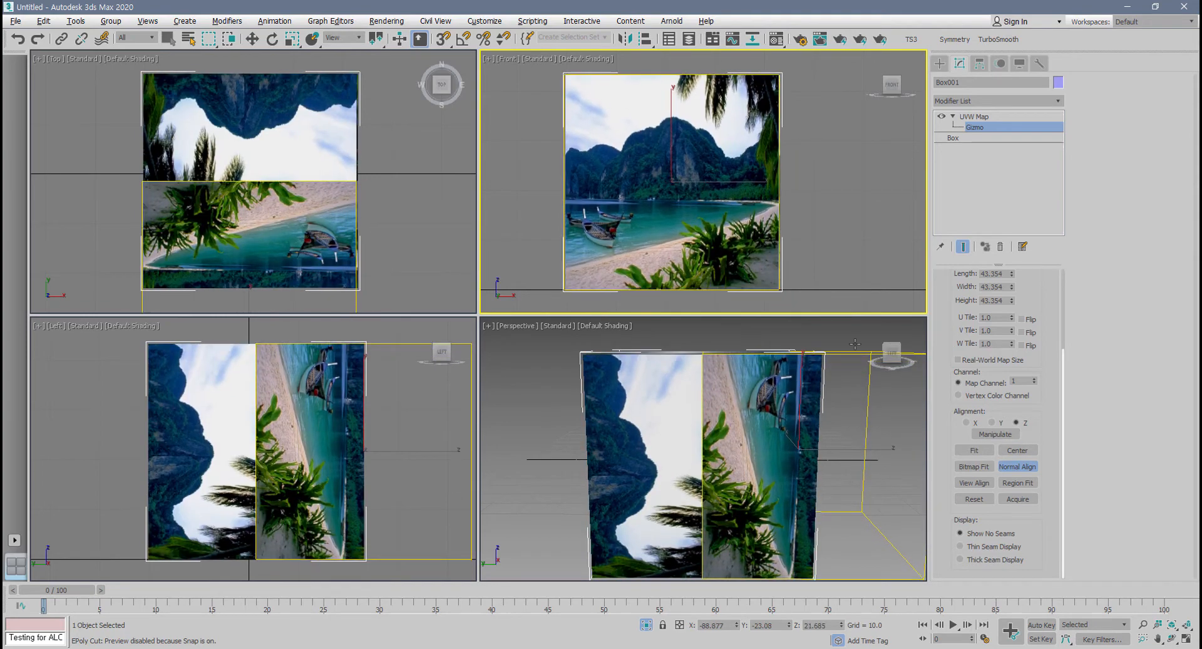
left_click(968, 450)
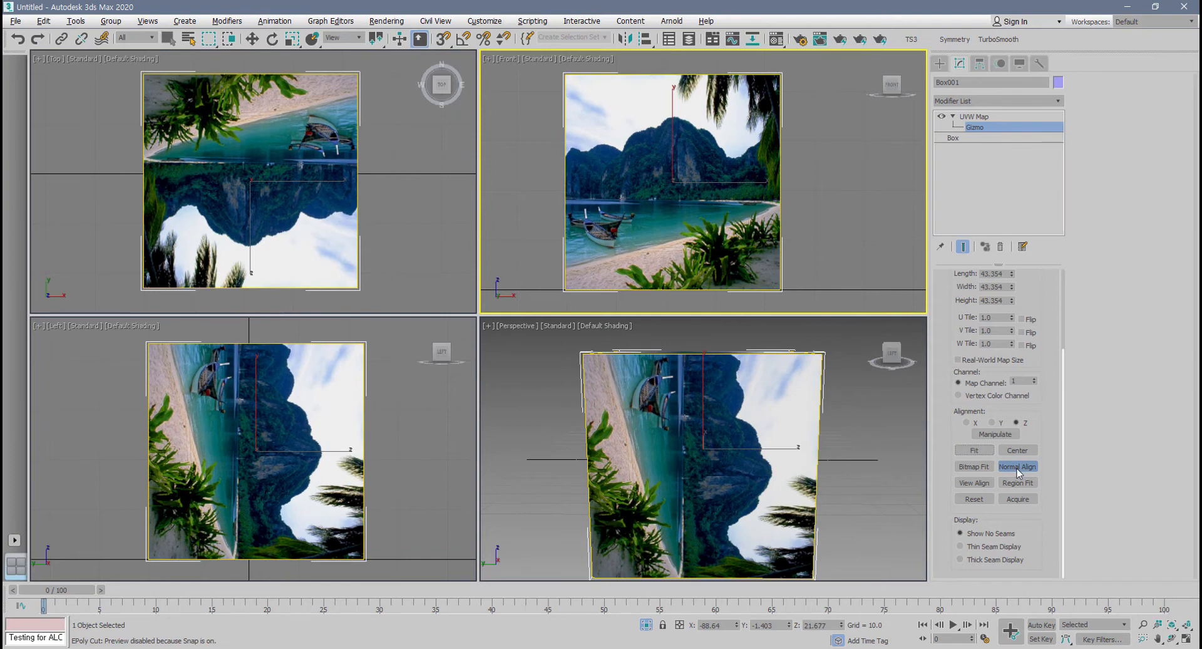
- Align the mapping gizmo to the Top view with View Align
left_click(975, 483)
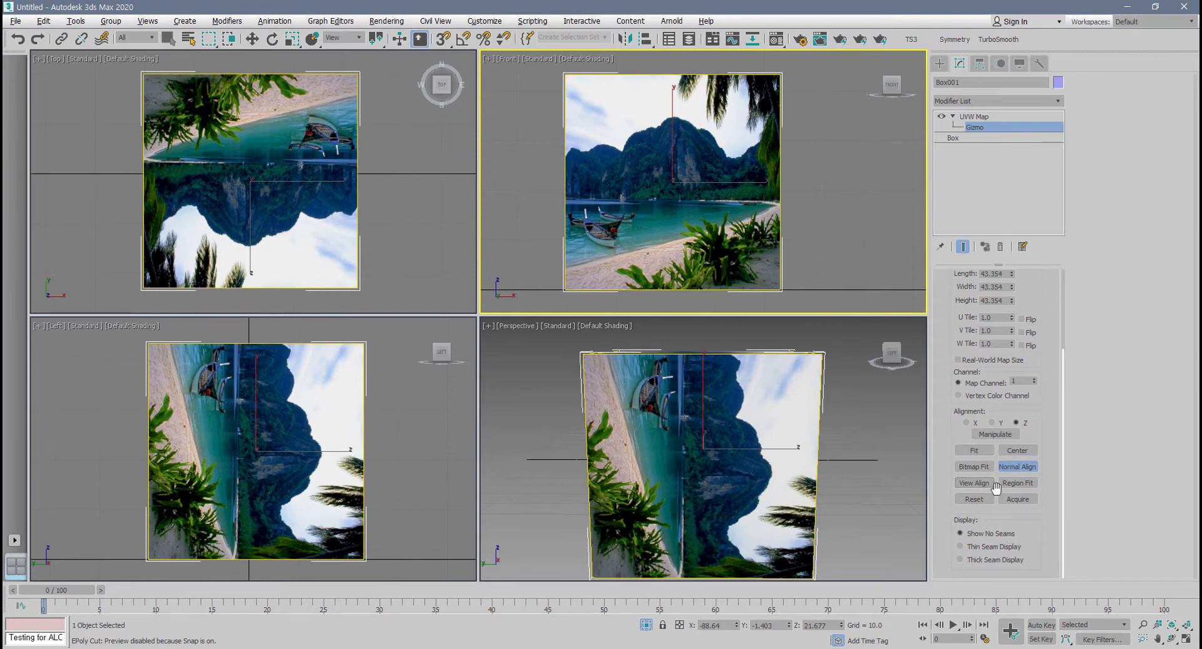
left_click(233, 195)
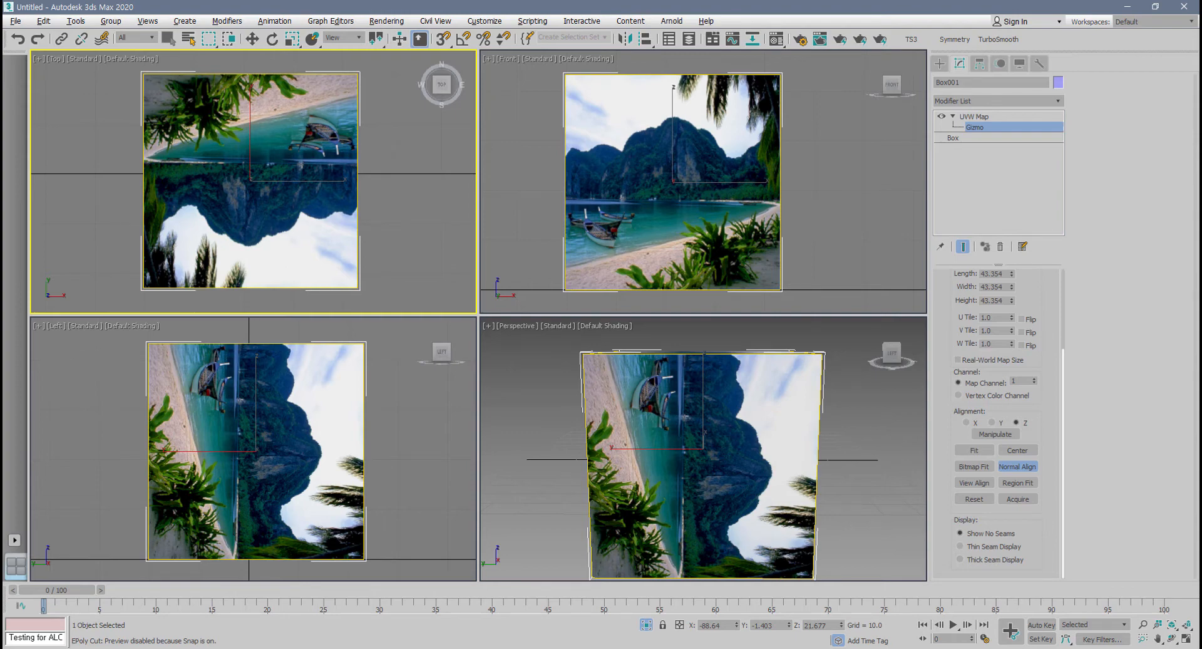
middle_click_drag(331, 246, 322, 254)
scroll(313, 255, "down", 2)
scroll(318, 260, "up", 2)
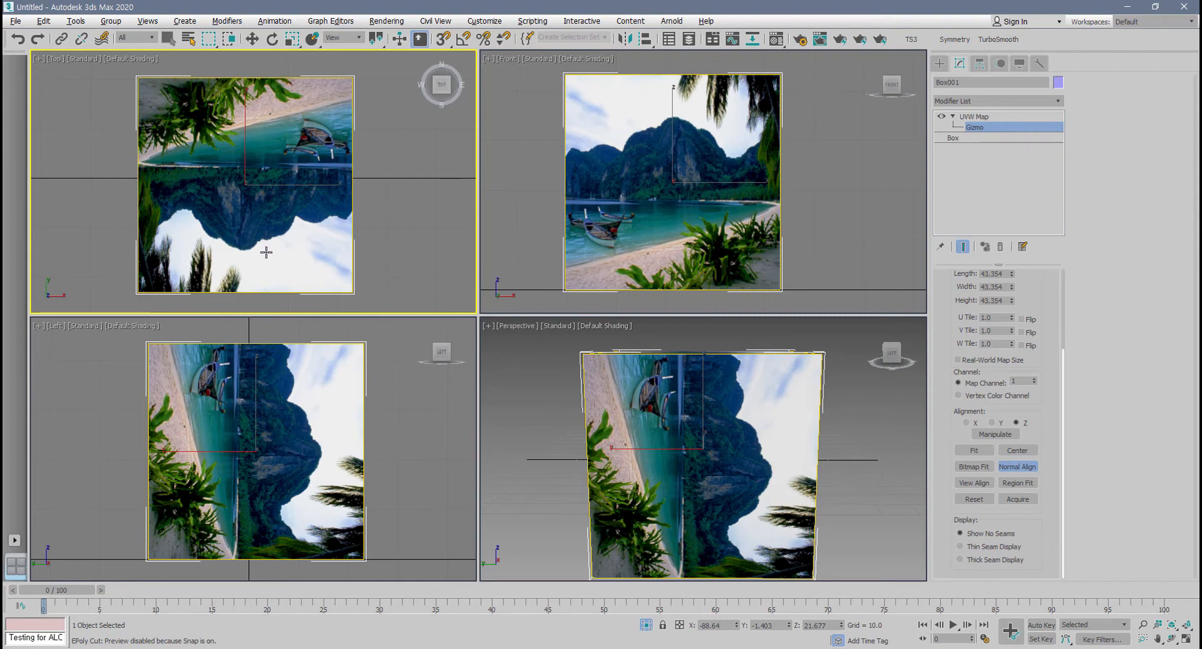
left_click(980, 486)
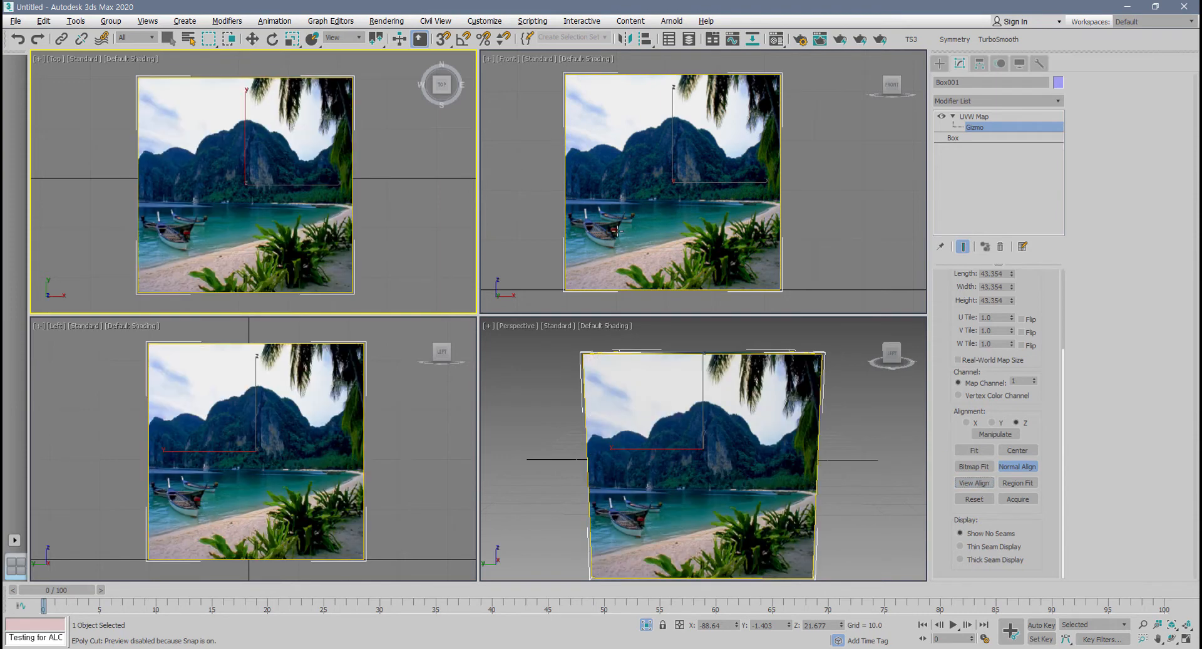
- Orbit the perspective view to show the cube at an angle, and turn off Normal Align
left_click(647, 232)
middle_click_drag(720, 476, 633, 466, "alt")
scroll(669, 484, "down", 3)
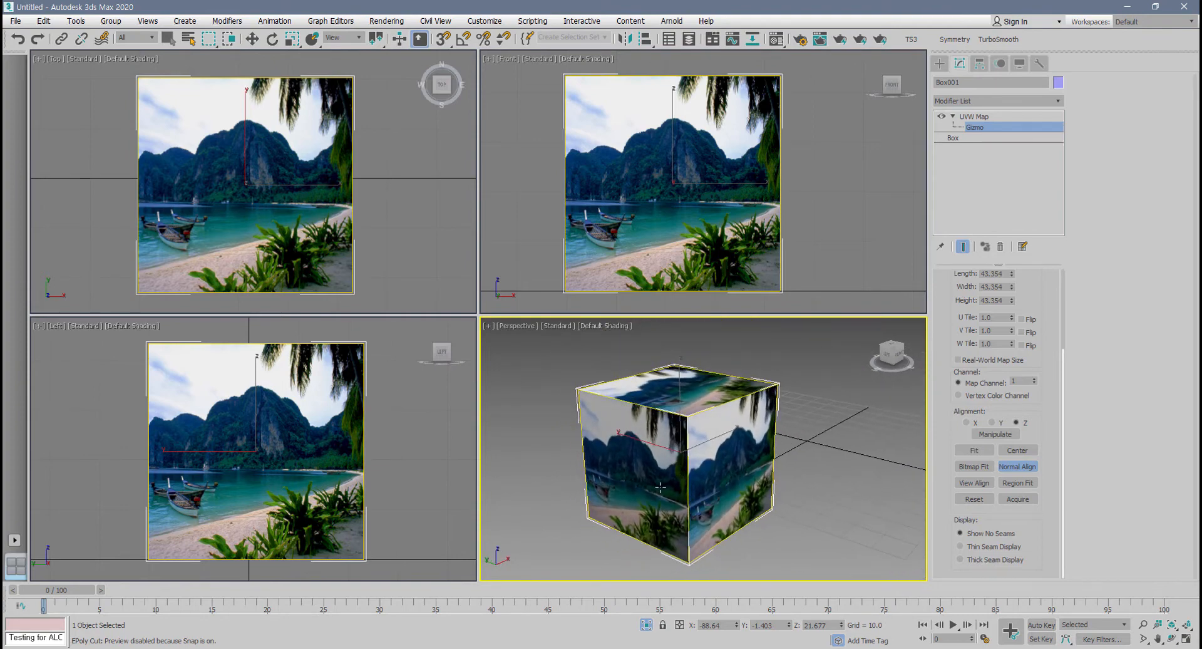
left_click(1017, 467)
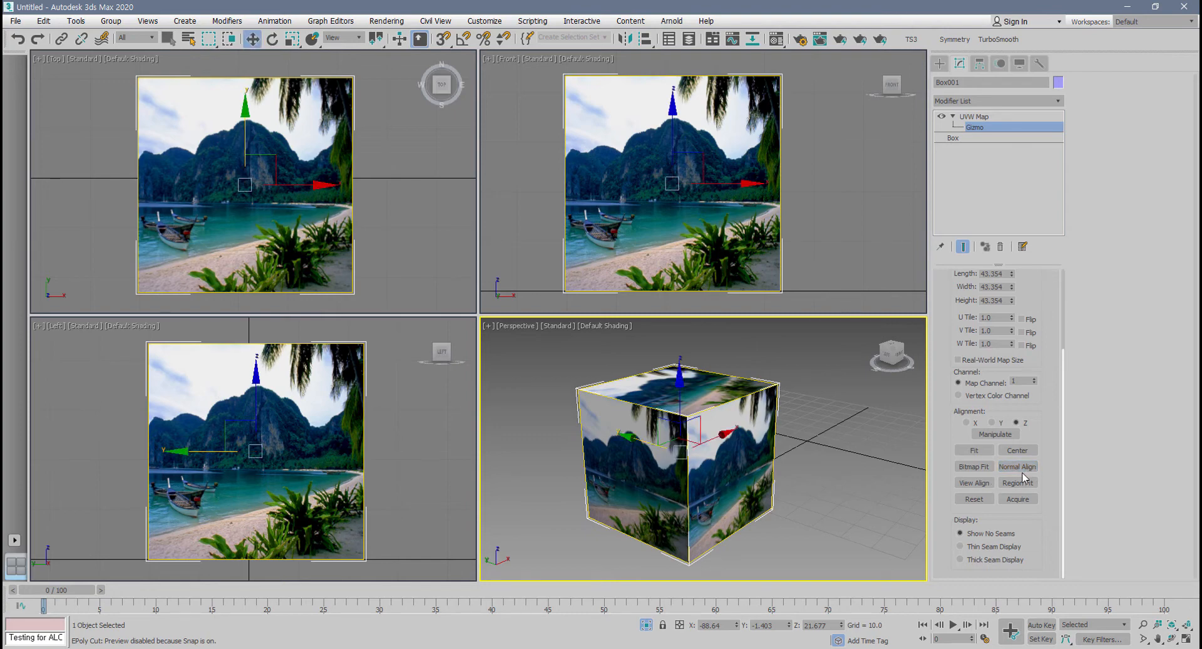
- Try View Align on the mapping gizmo from the angled perspective view, and reset the gizmo
left_click(980, 486)
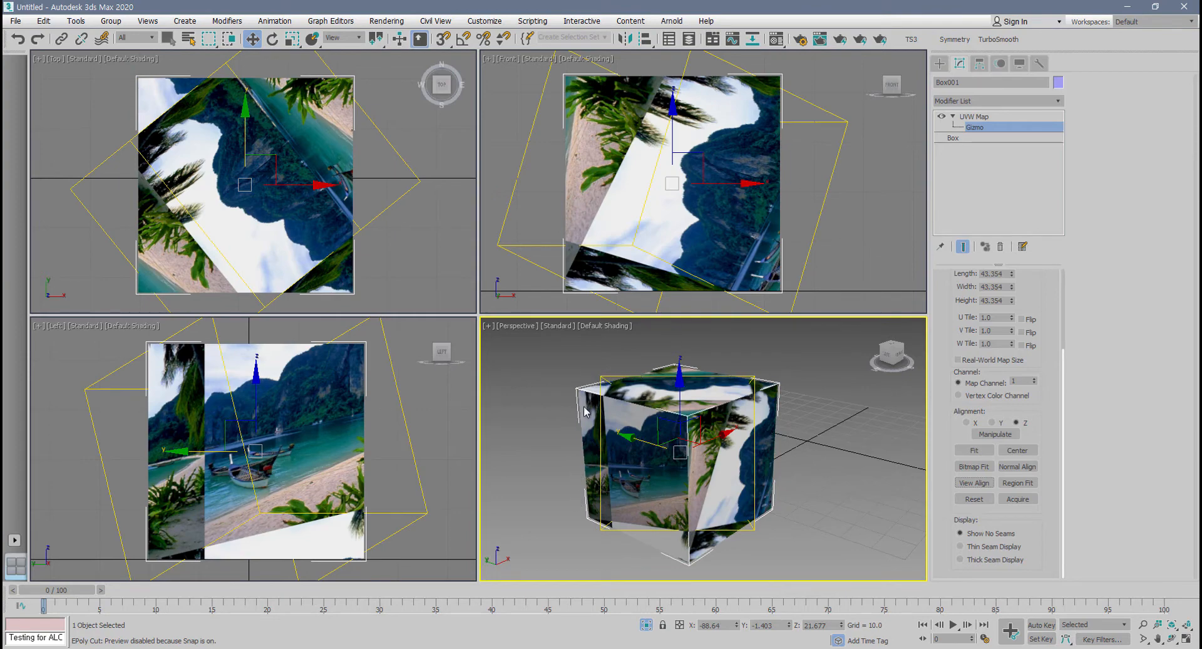
scroll(727, 433, "up", 2)
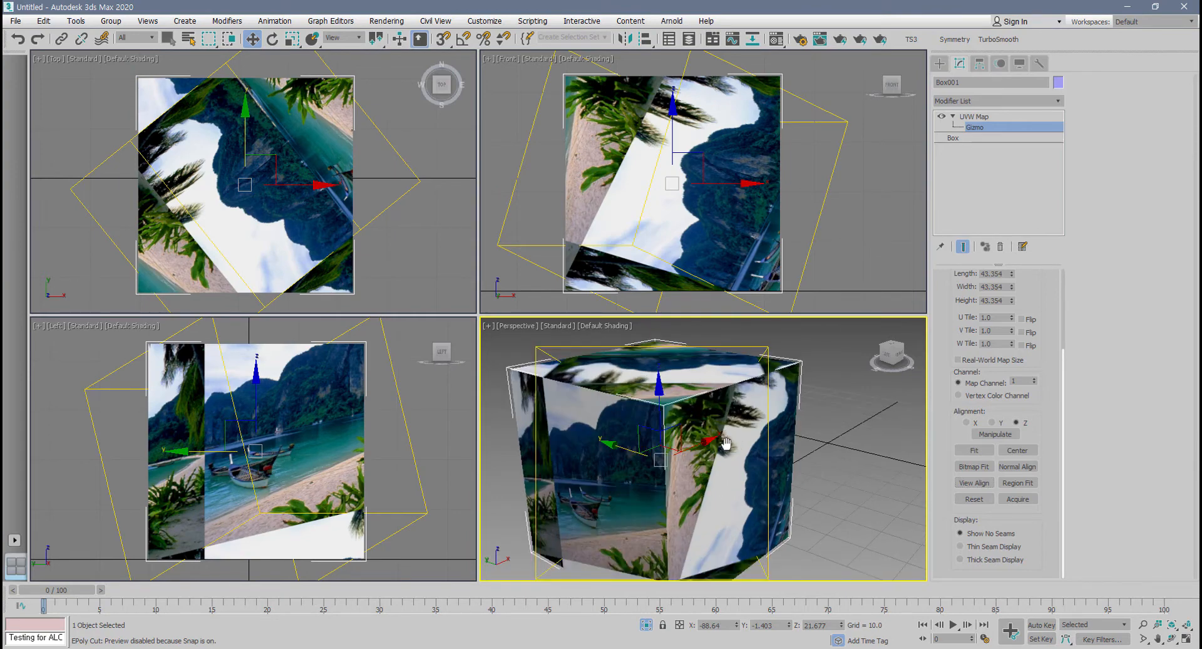
middle_click_drag(725, 442, 771, 481, "alt")
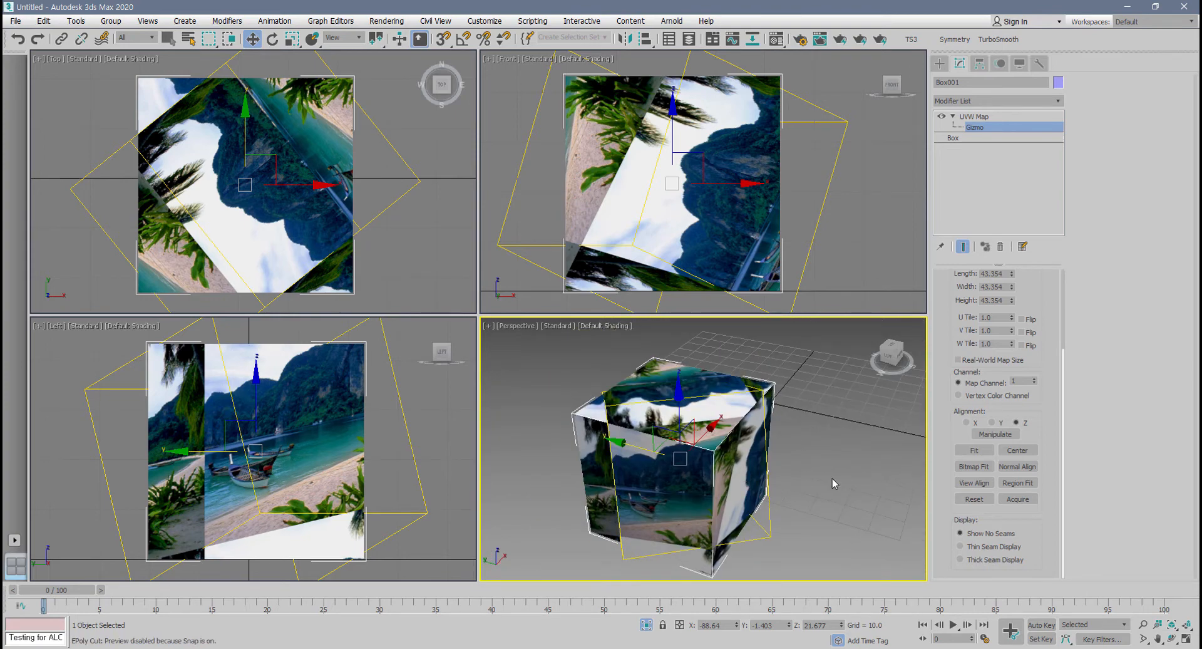
left_click(974, 499)
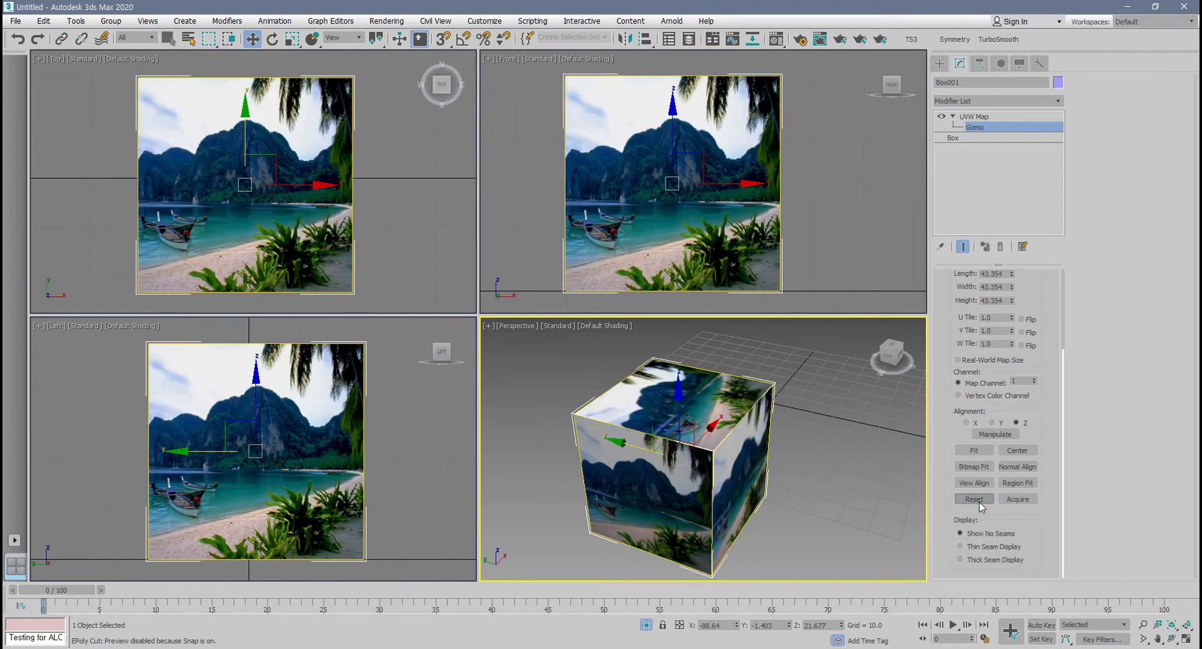
- Normal-align the mapping gizmo to the cube's left face in the Left view, and fit it to the cube
middle_click_drag(220, 164, 211, 164)
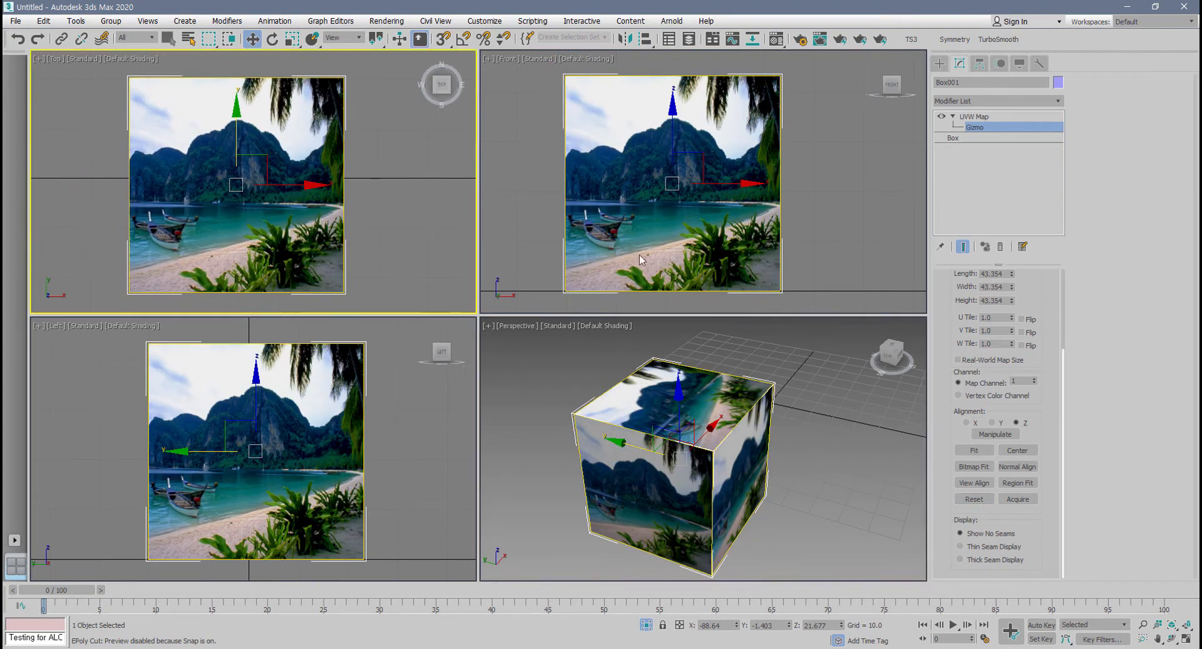
middle_click_drag(274, 428, 268, 427)
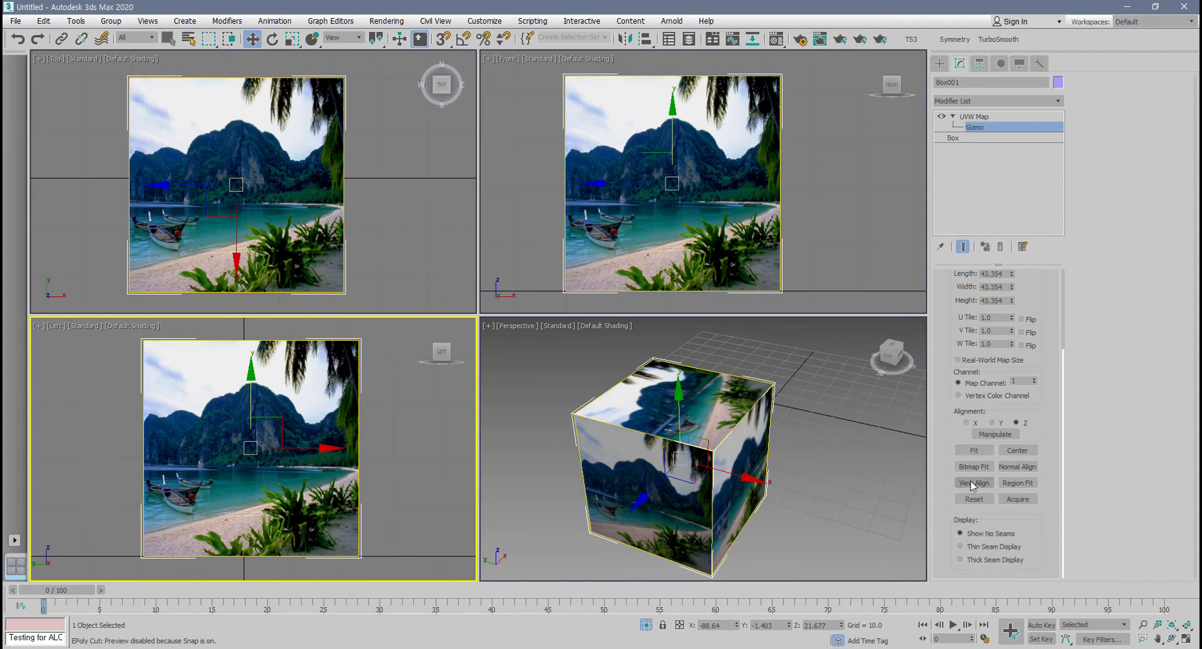
left_click(1015, 471)
left_click_drag(247, 442, 251, 447)
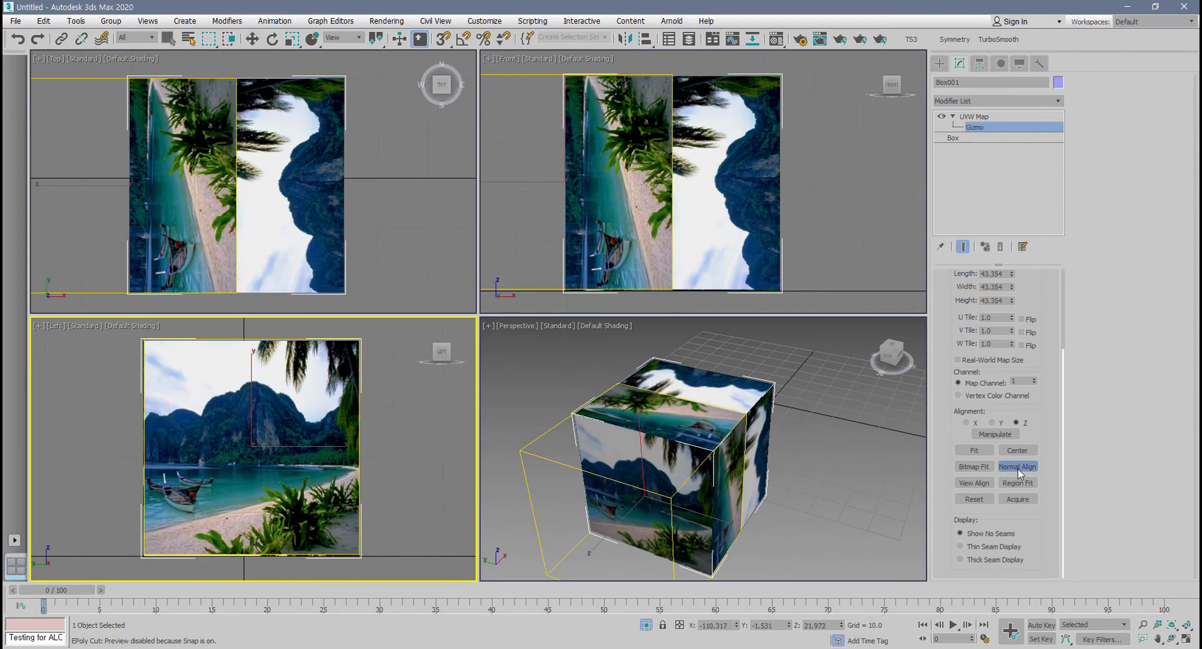
left_click(998, 465)
left_click(975, 450)
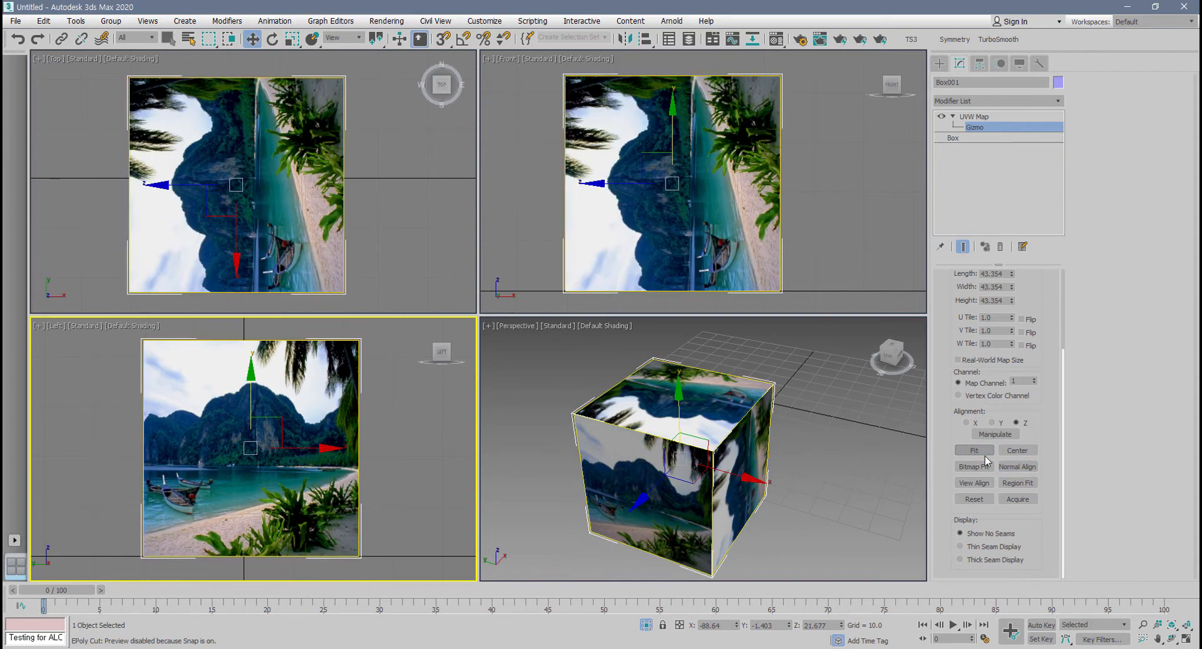
- Use View Align to orient the mapping gizmo to the Front view, and again to the Left view
middle_click_drag(338, 477, 338, 487)
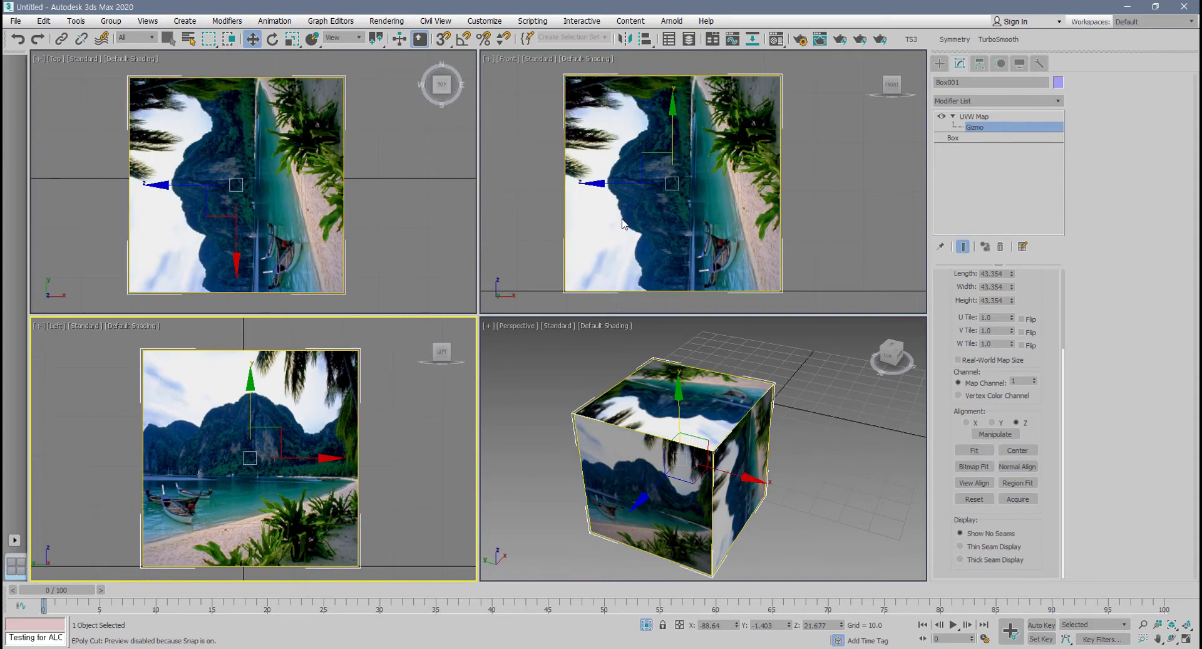
middle_click_drag(629, 239, 624, 232)
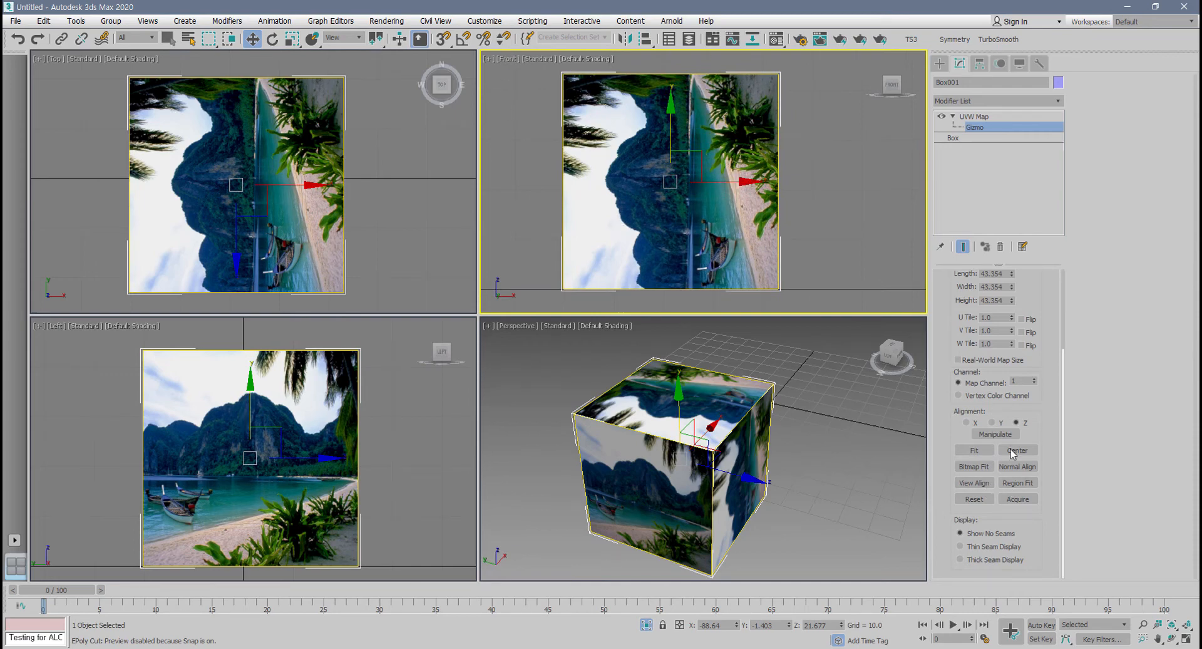
left_click(986, 488)
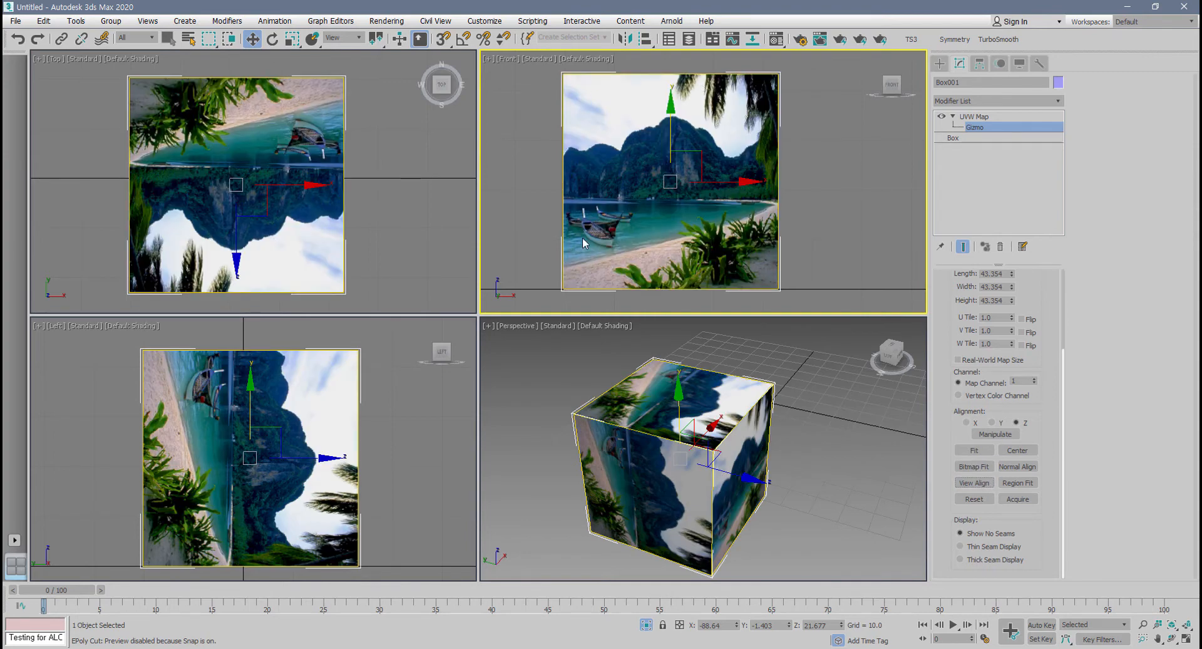
mouse_move(306, 419)
middle_mouse_down()
mouse_move(284, 416)
mouse_move(296, 413)
middle_mouse_up()
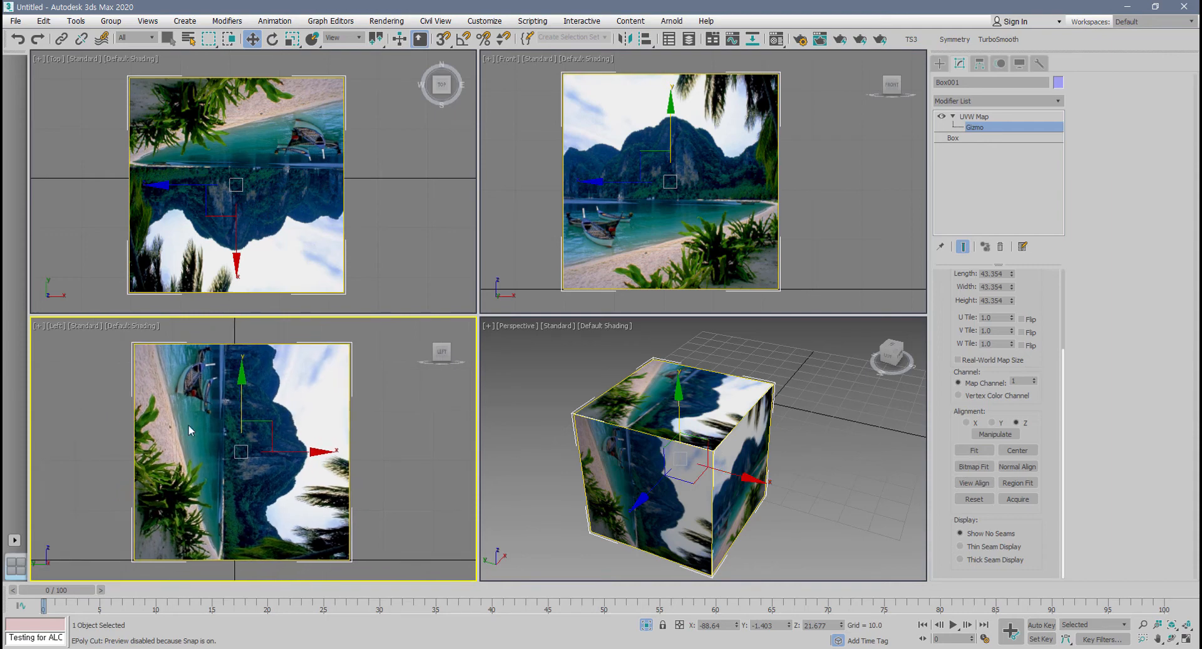
left_click(976, 483)
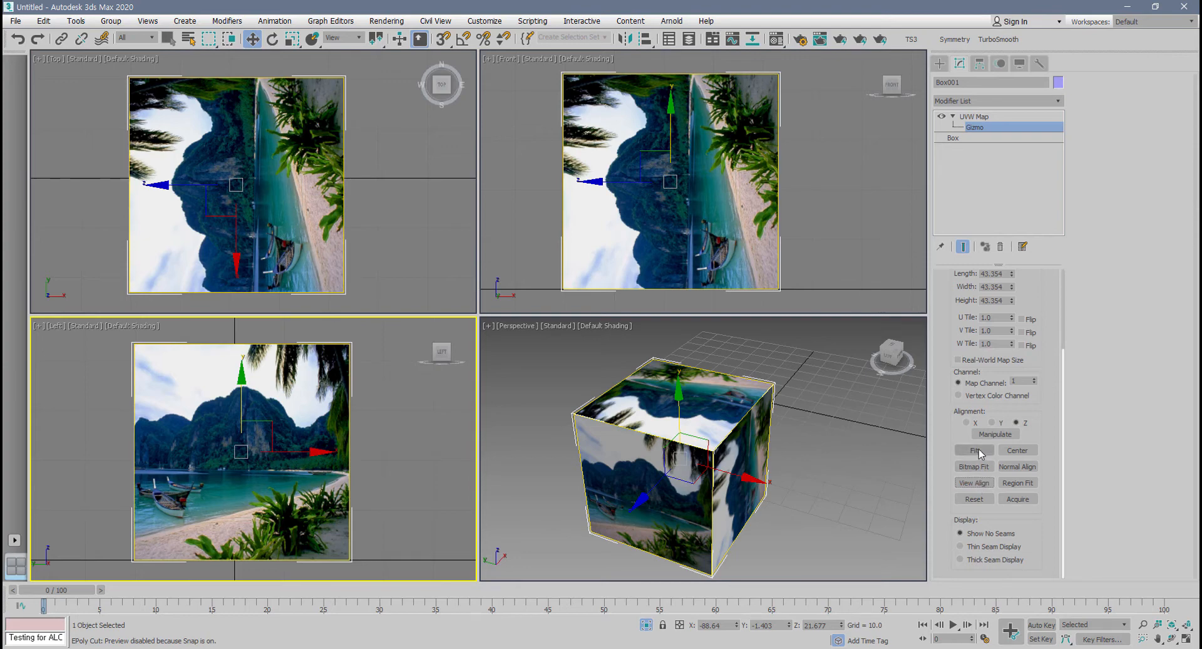
- Try Region Fit on part of the cube's left face, about 26.4 by 33.2 units, and refit the gizmo to the cube
left_click(1024, 484)
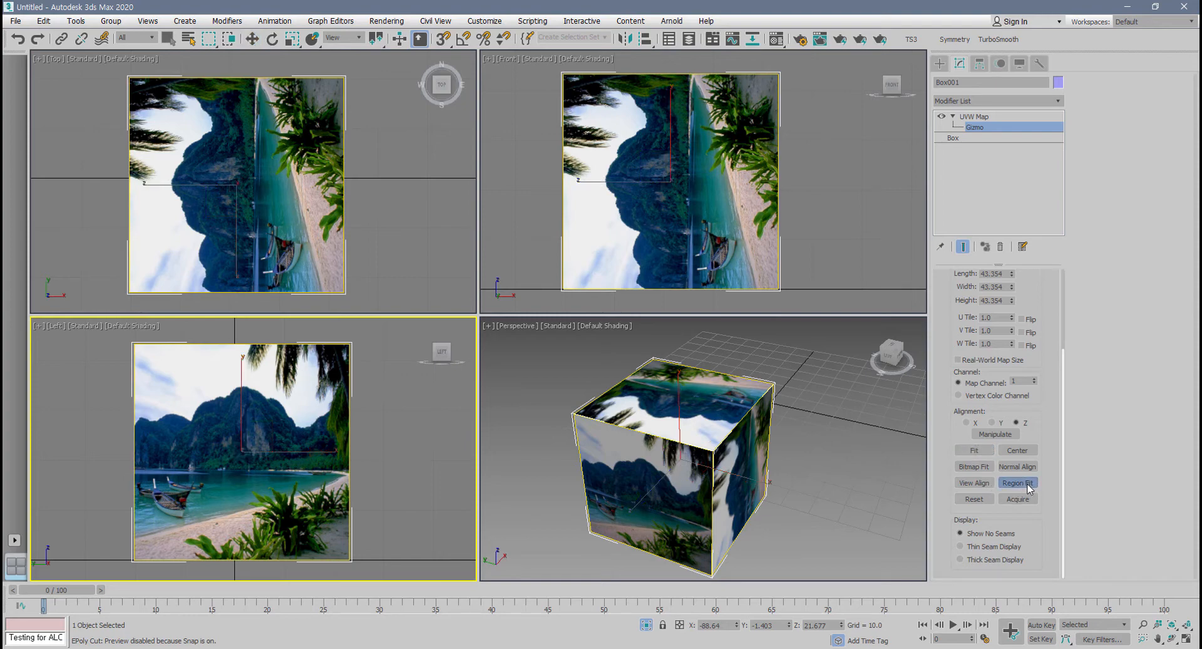
left_click_drag(170, 449, 251, 497)
right_click(241, 482)
scroll(191, 438, "down", 2)
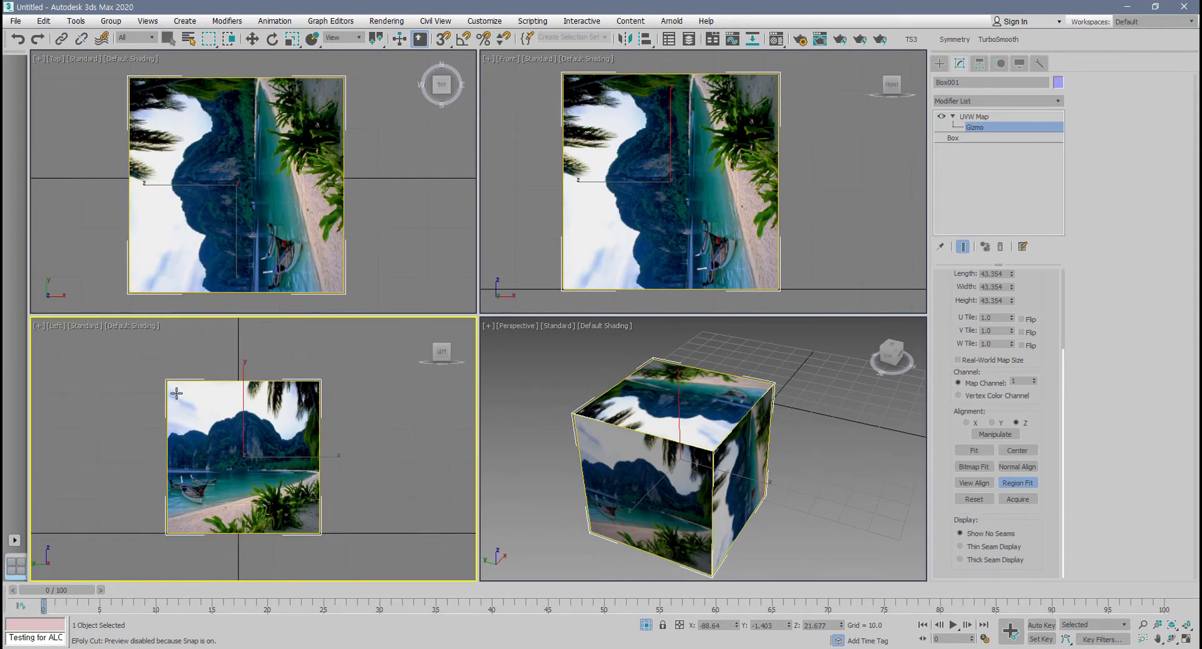
left_click_drag(176, 393, 292, 485)
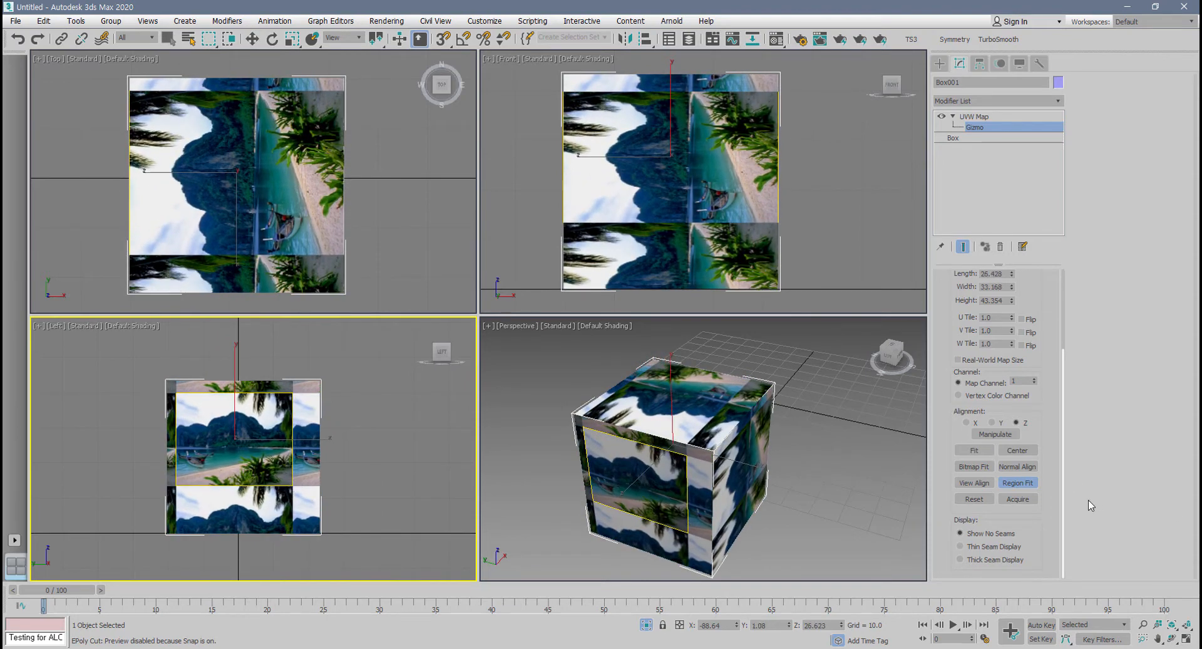
left_click(975, 451)
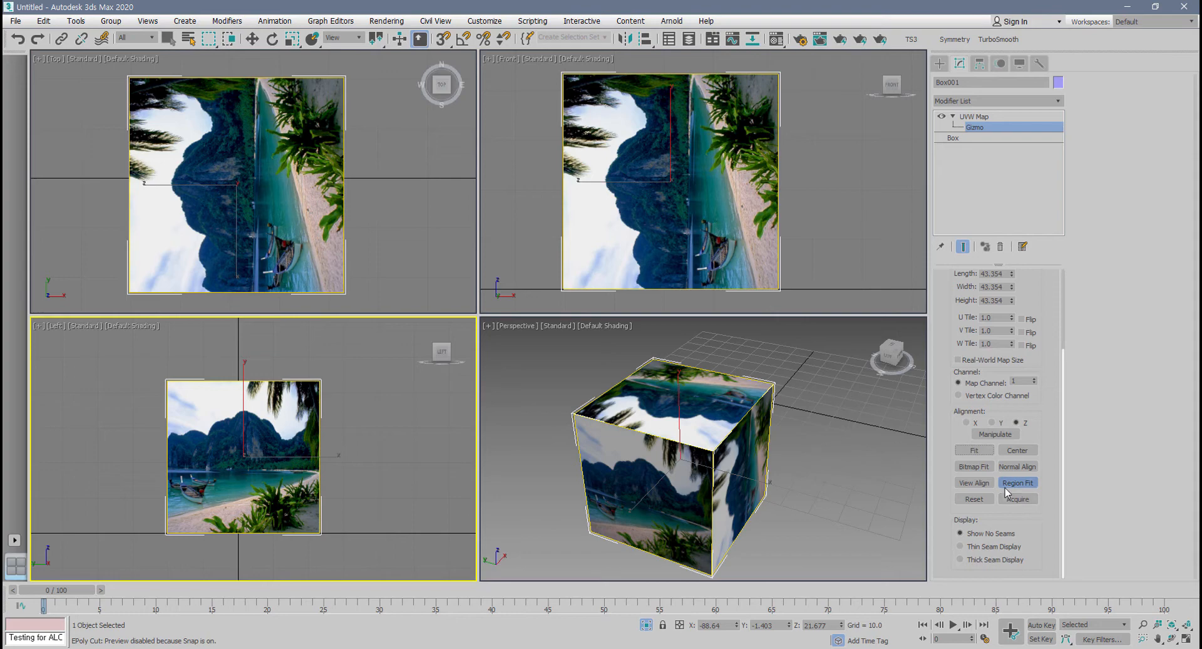
key("w")
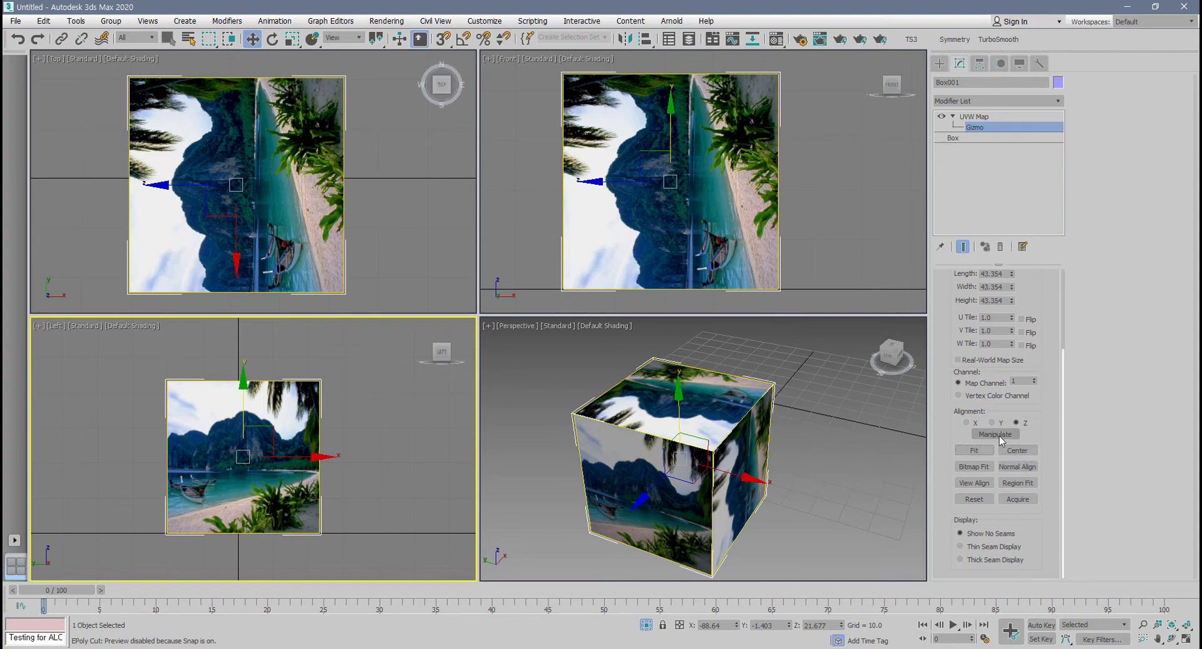
- Try the X alignment for the mapping, return it to Z, and refit the gizmo to the cube
left_click(966, 422)
left_click(1016, 423)
left_click(975, 450)
middle_click_drag(774, 470, 765, 462)
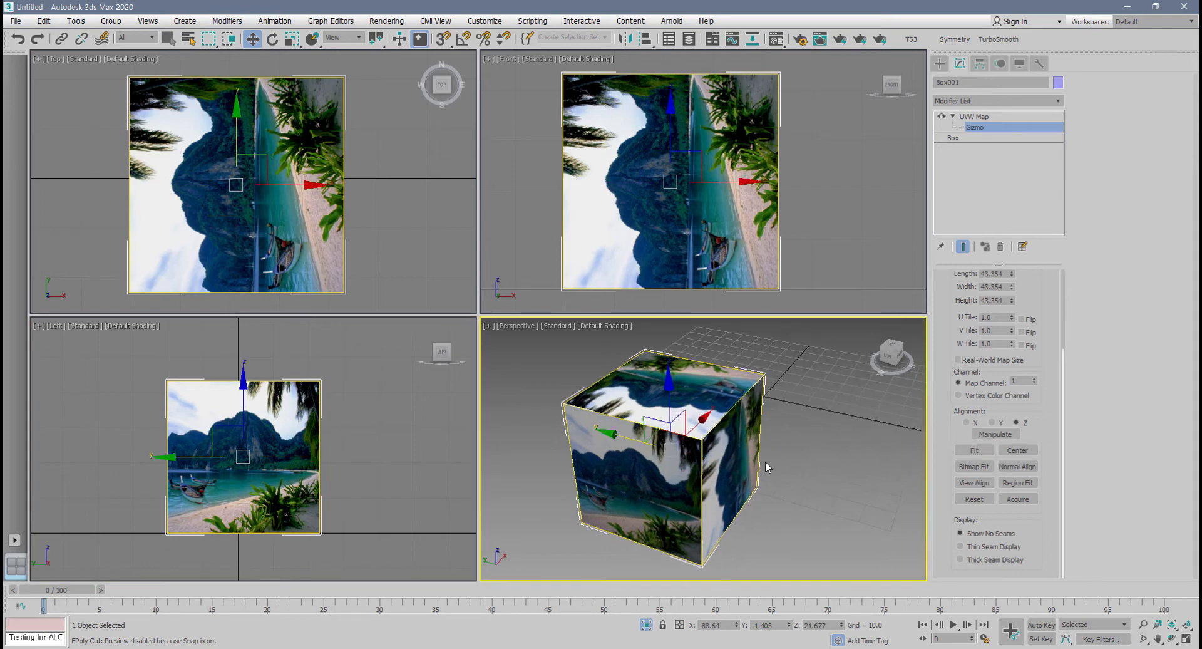
- Leave gizmo editing, unhide all objects, and isolate the sphere together with the cube
scroll(955, 313, "up", 4)
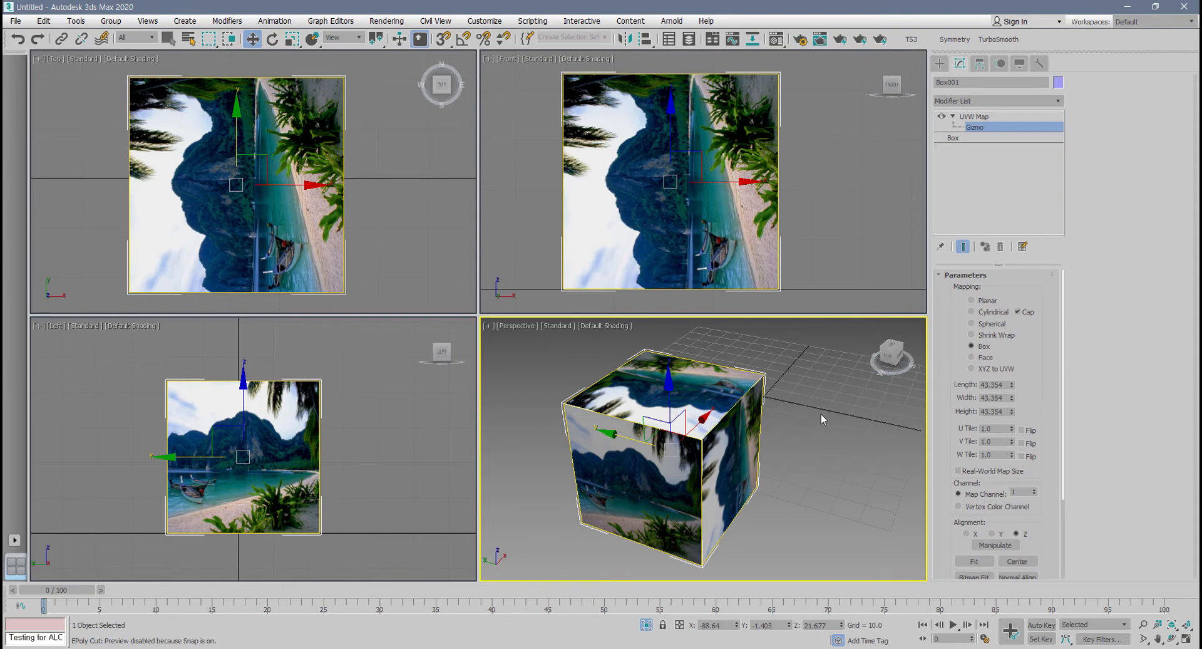
scroll(817, 414, "down", 3)
middle_click_drag(817, 415, 702, 421)
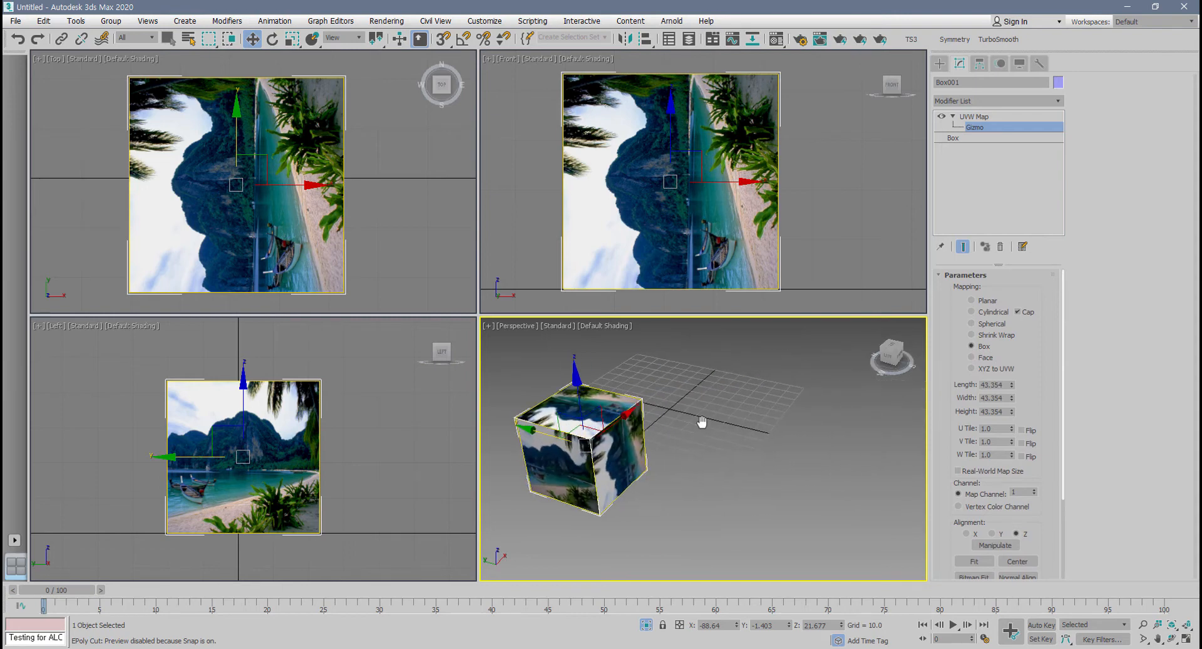
left_click(939, 63)
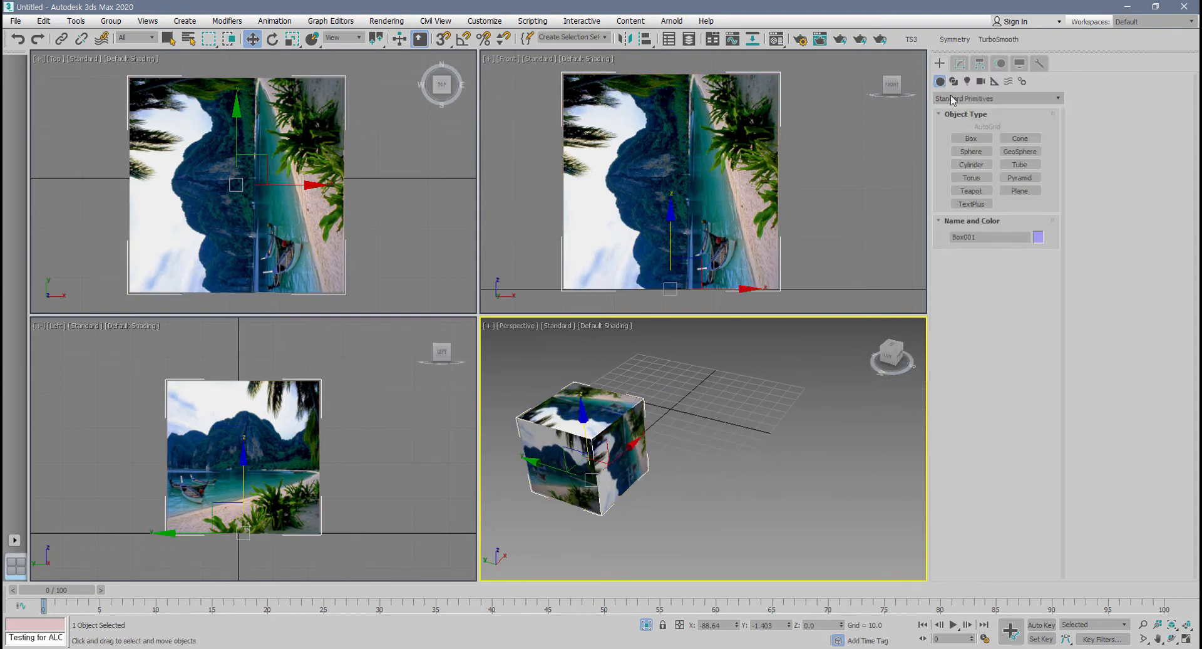
right_click(767, 366)
left_click(813, 303)
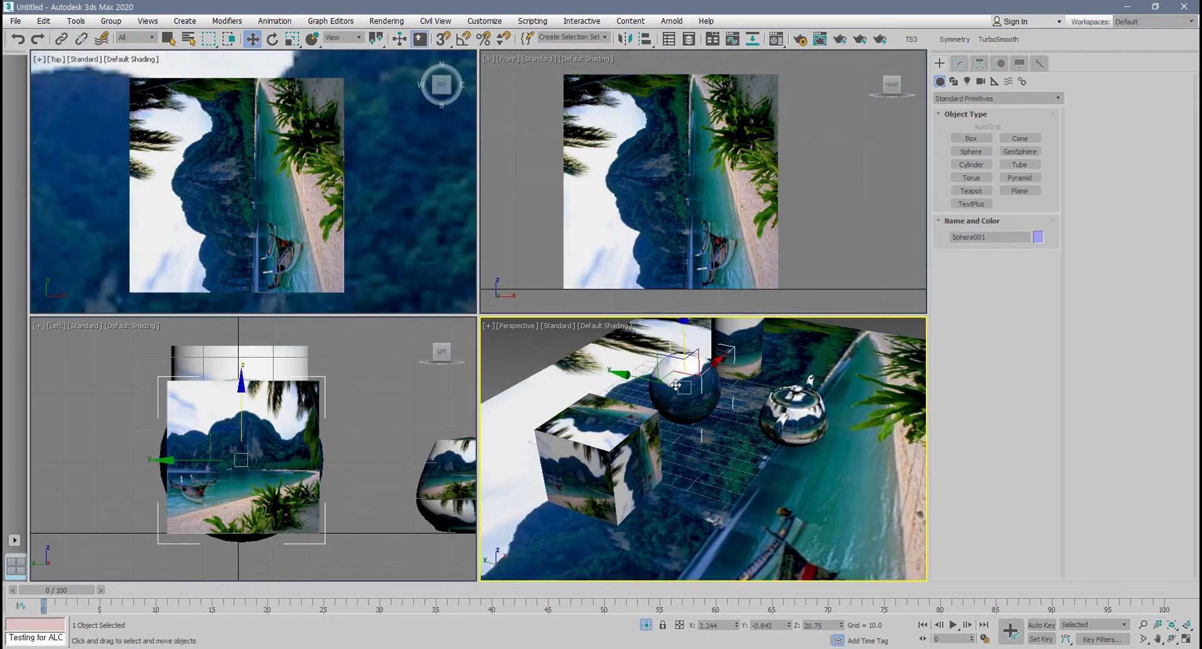
left_click(581, 423, "ctrl")
key("alt+q")
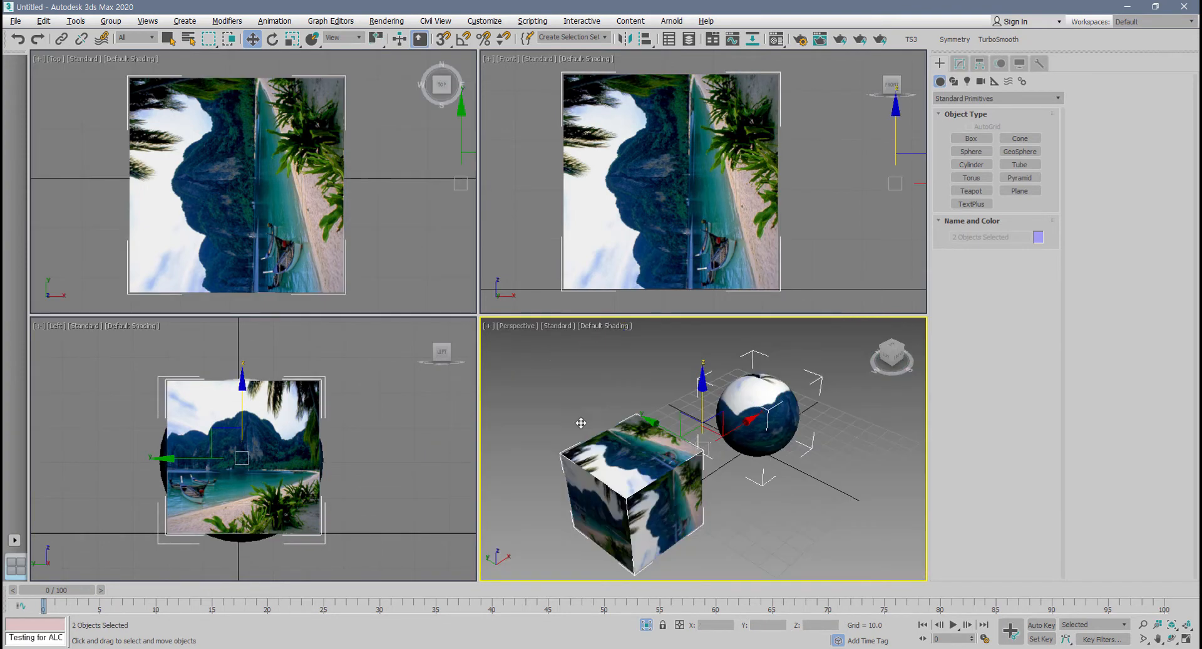
- Maximize the perspective viewport and briefly preview the cube and sphere with edged faces
key("alt+w")
middle_click_drag(710, 435, 636, 426, "alt")
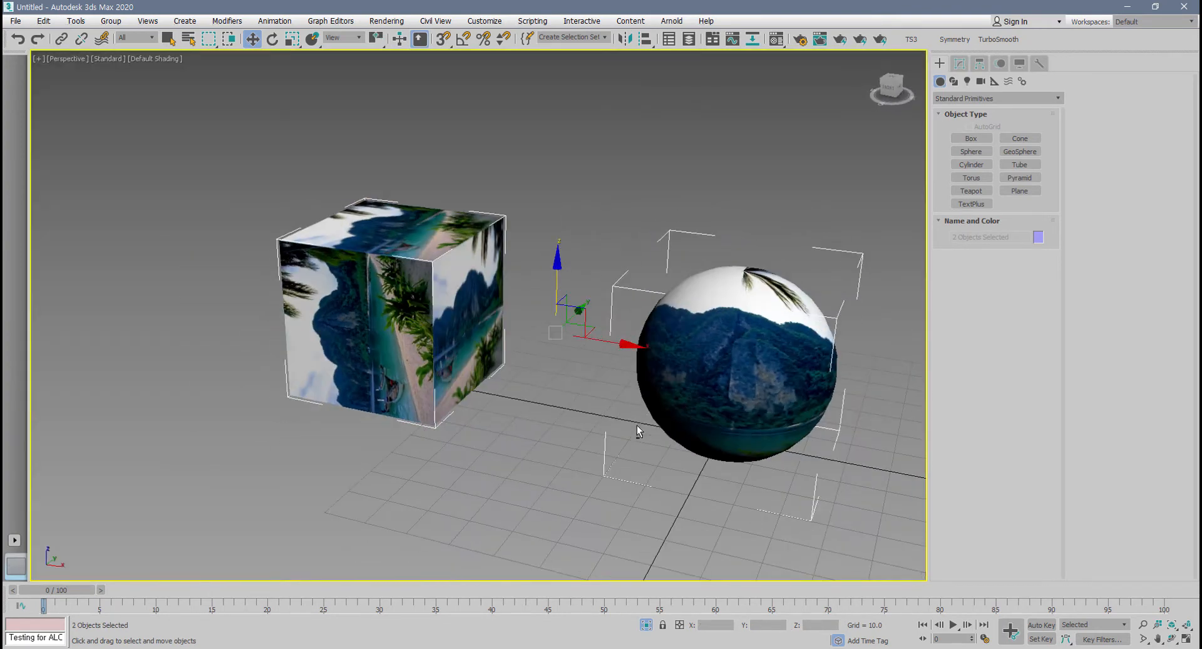
key("F4")
scroll(591, 456, "up", 2)
middle_click_drag(590, 455, 601, 454, "alt")
left_click(674, 407)
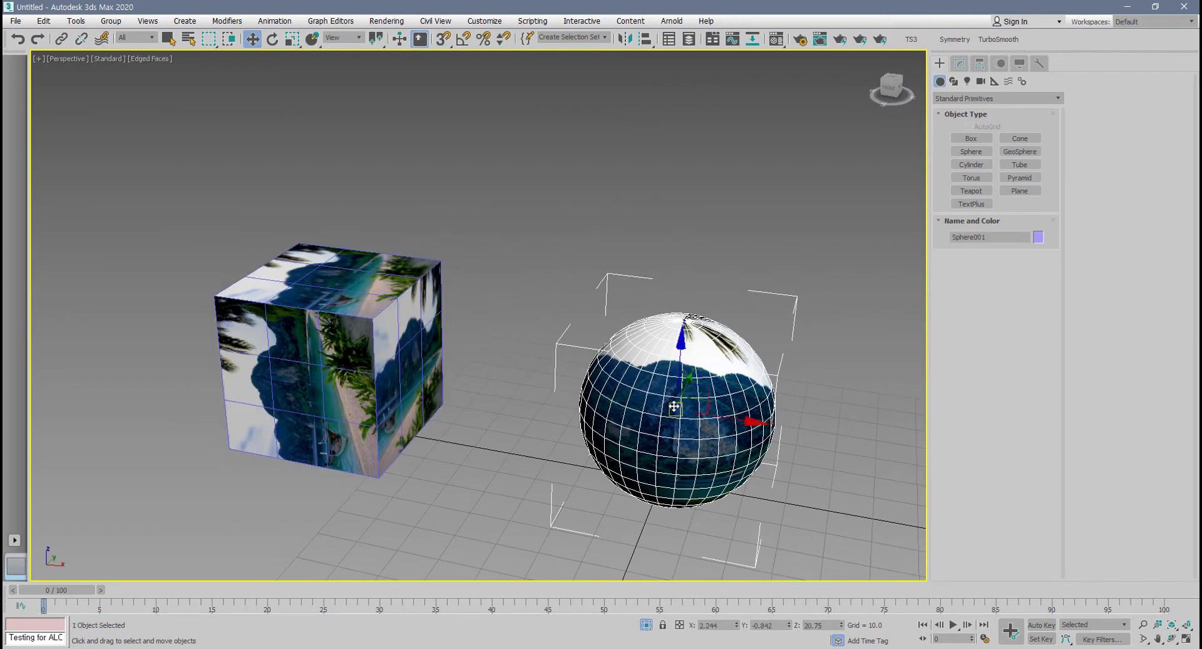
key("F4")
- Turn off the selection brackets and select the sphere
left_click(534, 490)
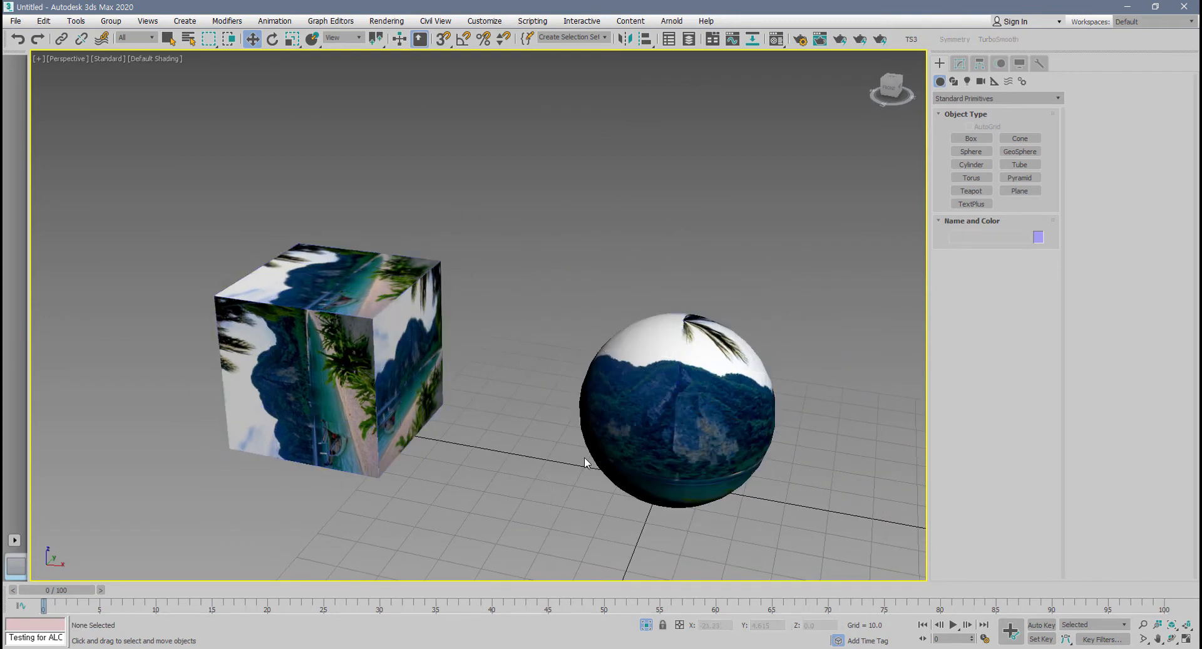
key("j")
left_click(667, 426)
middle_click_drag(666, 433, 671, 432)
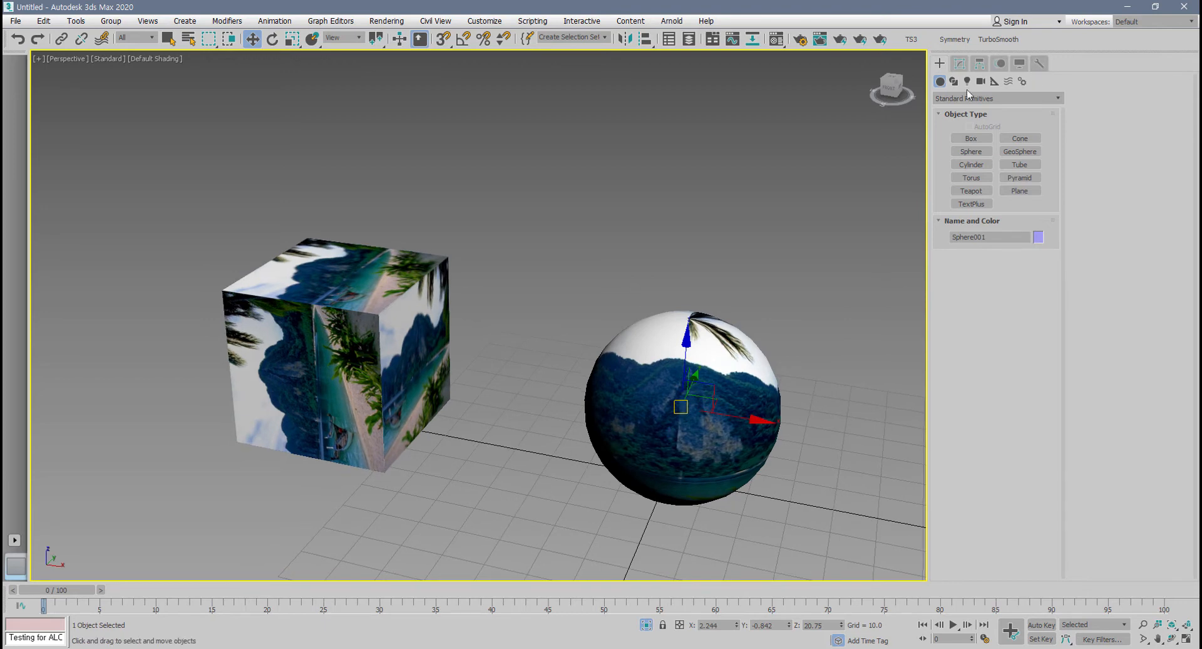
- Add a UVW Map modifier to the sphere
left_click(959, 63)
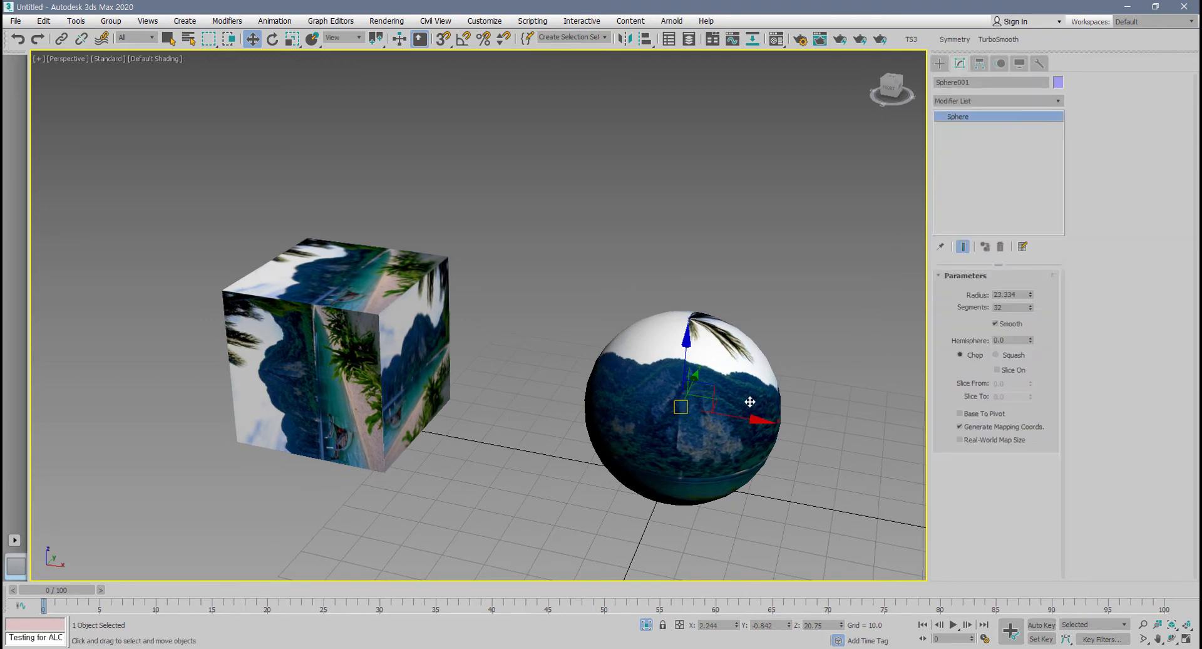
middle_click_drag(750, 402, 734, 401, "alt")
left_click(1060, 101)
left_click_drag(1059, 177, 1053, 499)
left_click(990, 536)
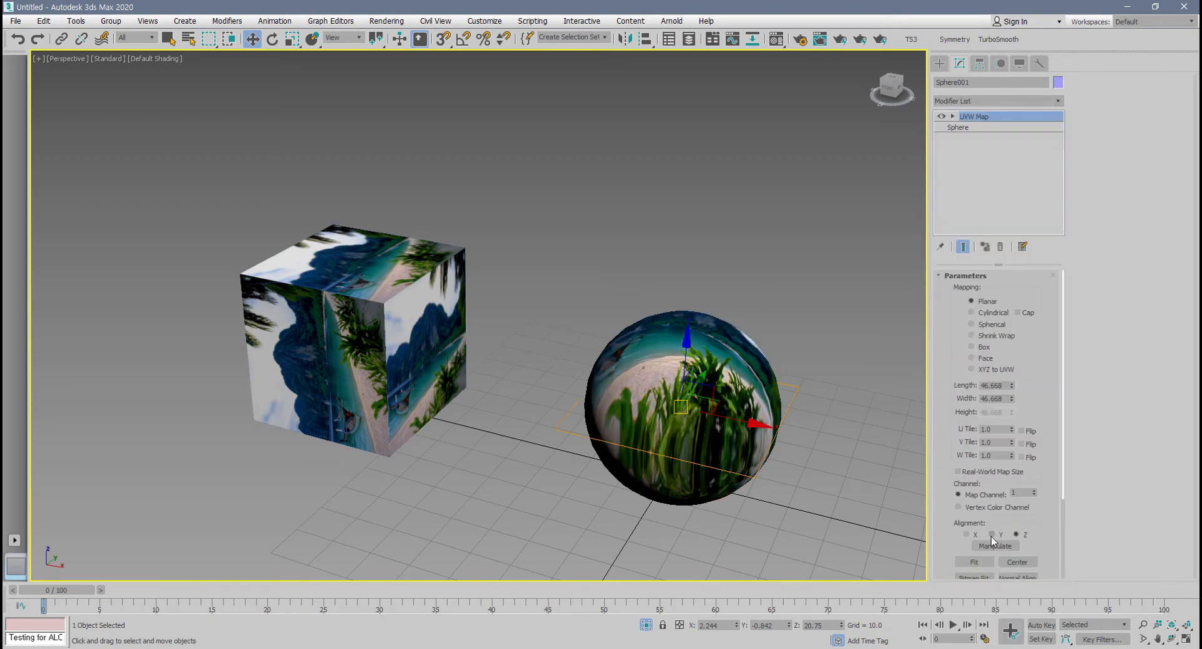
- Set the sphere's UVW Map mapping type to Spherical
middle_click_drag(767, 439, 740, 343, "alt")
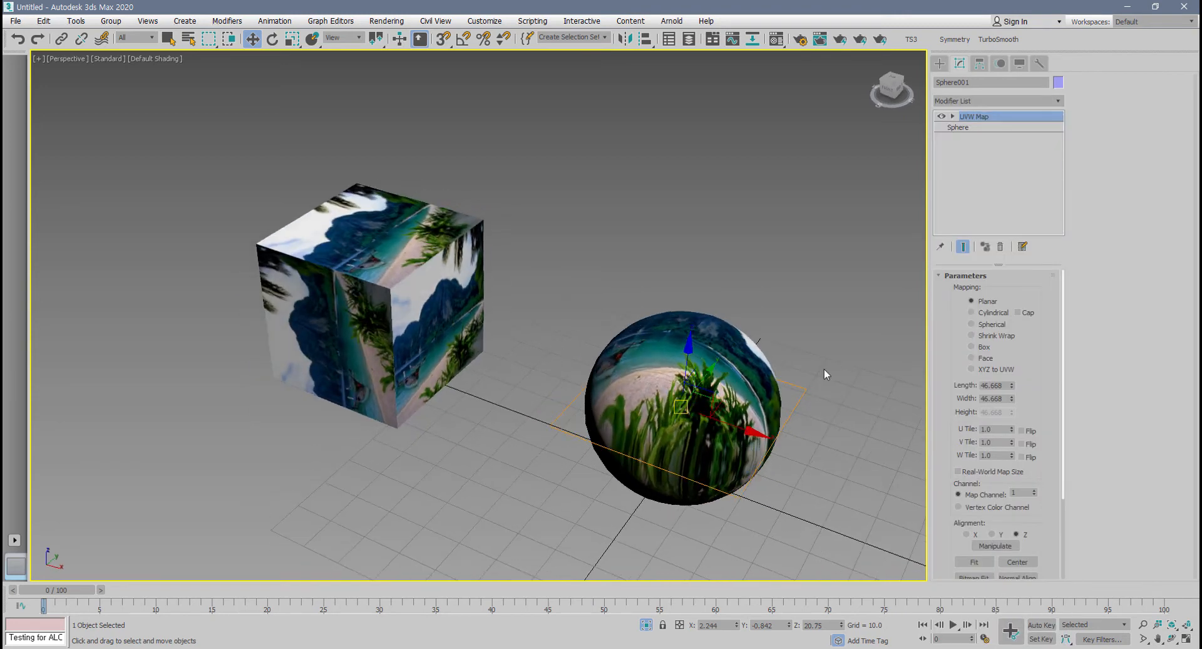
left_click(986, 326)
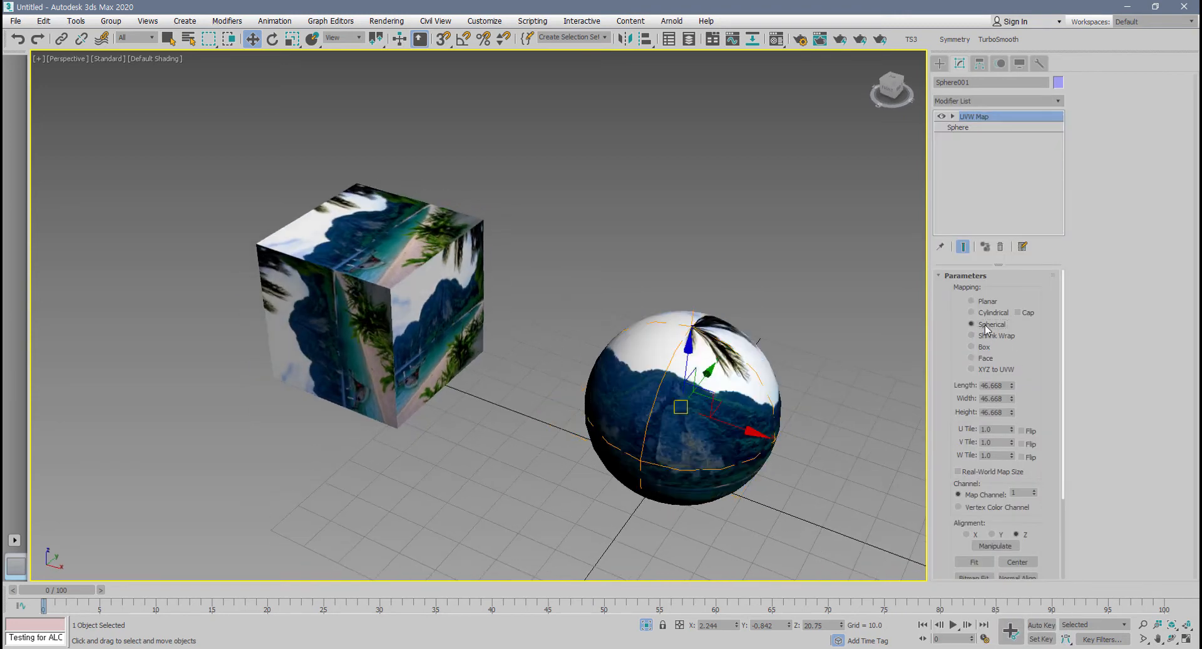
mouse_move(817, 395)
middle_mouse_down("alt")
mouse_move(823, 369)
mouse_move(832, 378)
mouse_move(815, 412)
middle_mouse_up("alt")
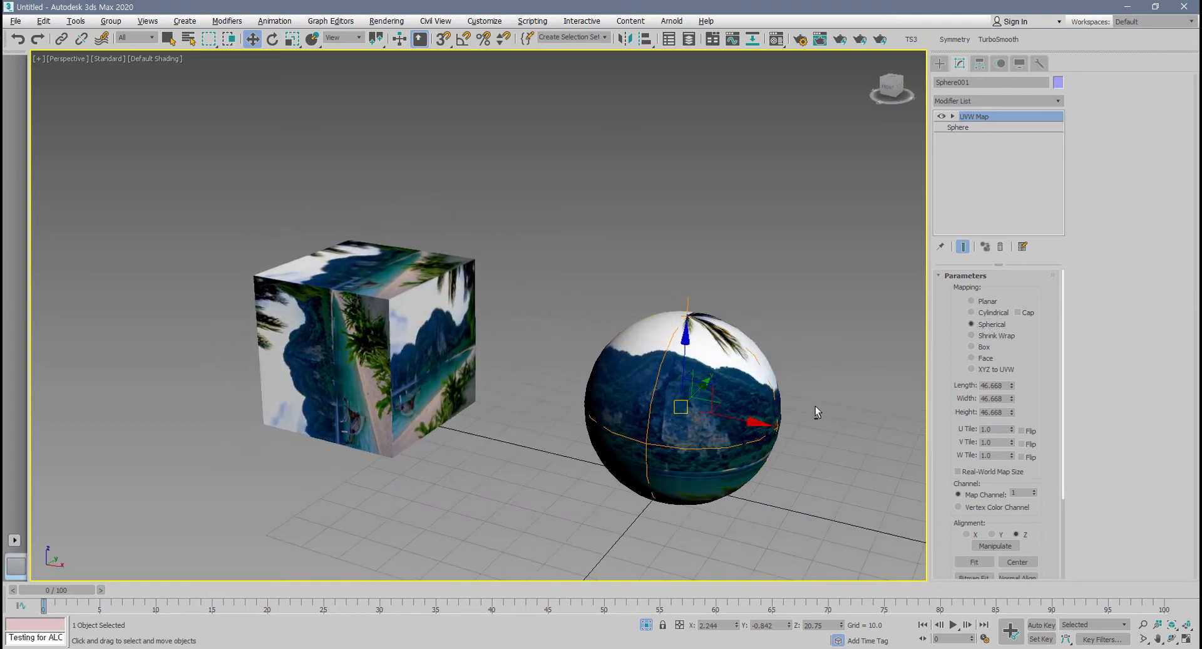
- Set the cube's U, V and W tiling to 2.0 in its UVW Map modifier
left_click(410, 335)
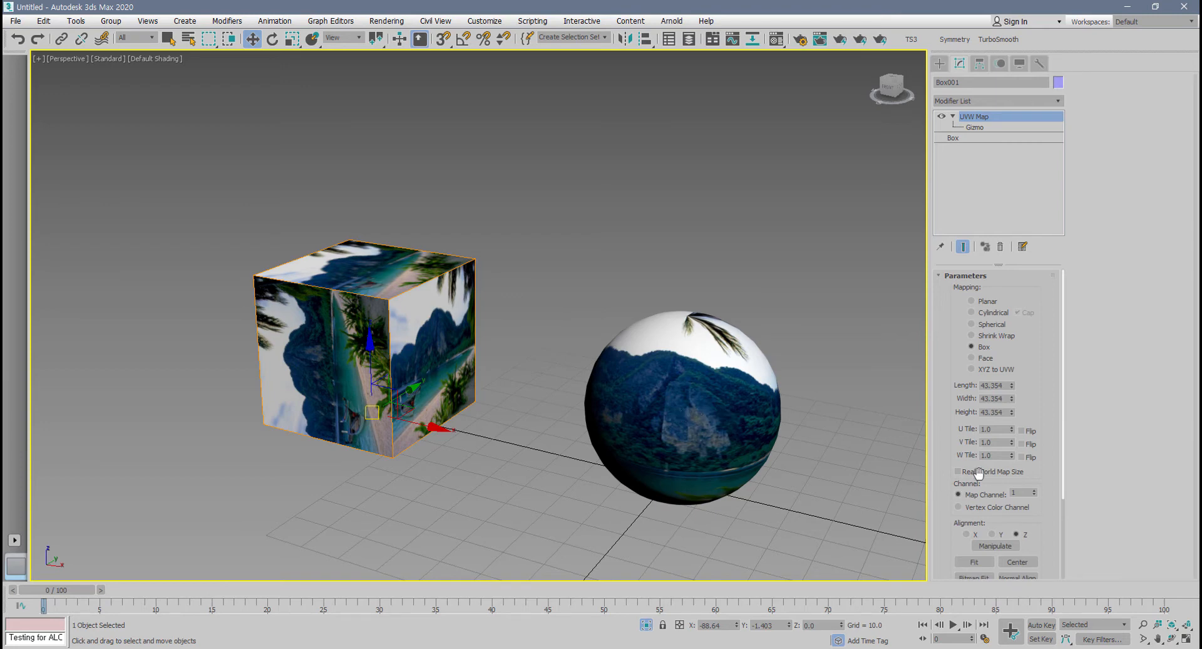
double_click(994, 429)
type("2")
key("Return")
key("Tab")
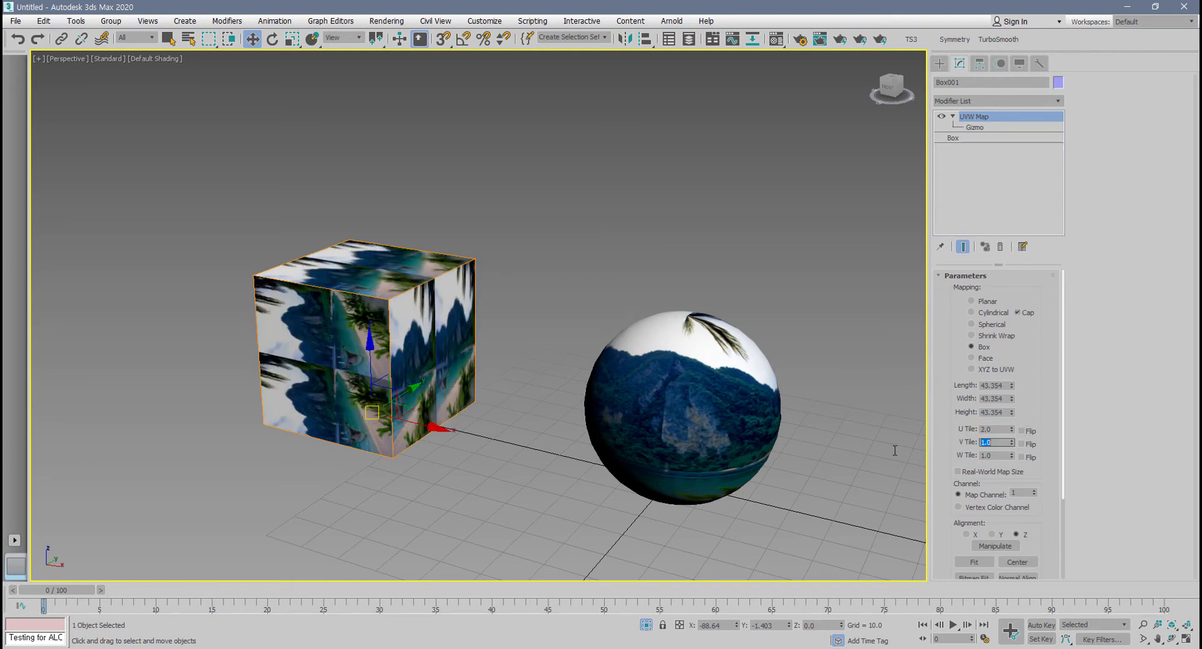
type("2")
key("Return")
key("Tab")
type("2")
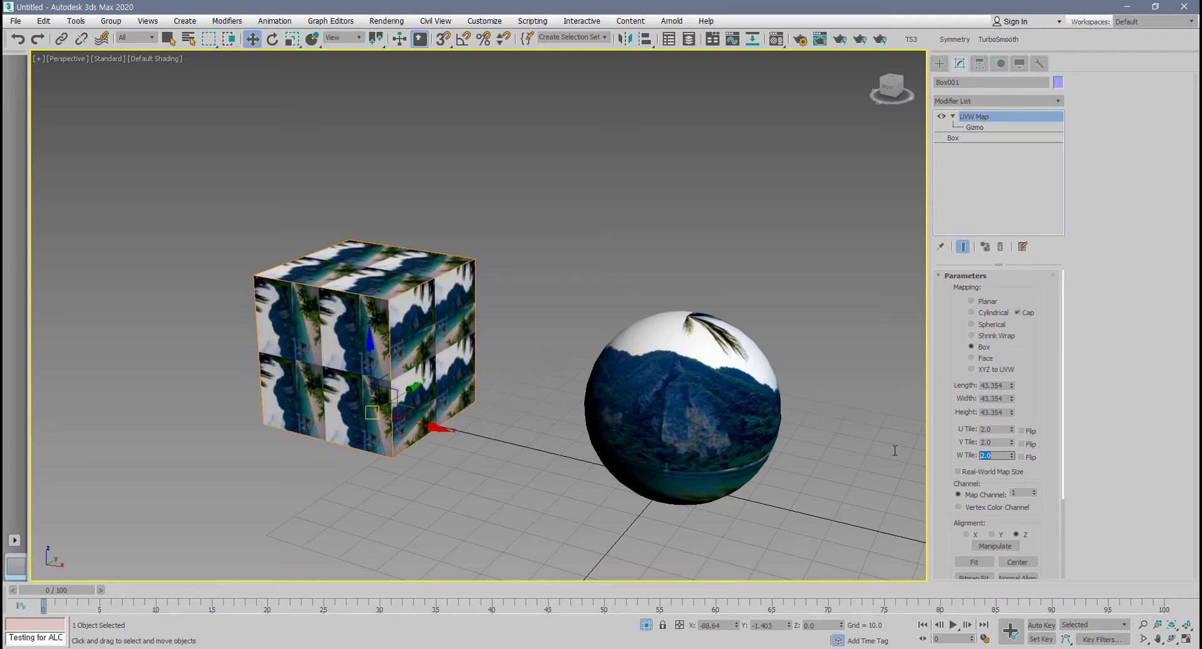
- Select the sphere and the cube in turn to compare their UVW Map settings, ending on the sphere
middle_click_drag(852, 442, 828, 462, "alt")
left_click(703, 431)
middle_click_drag(701, 429, 706, 415, "alt")
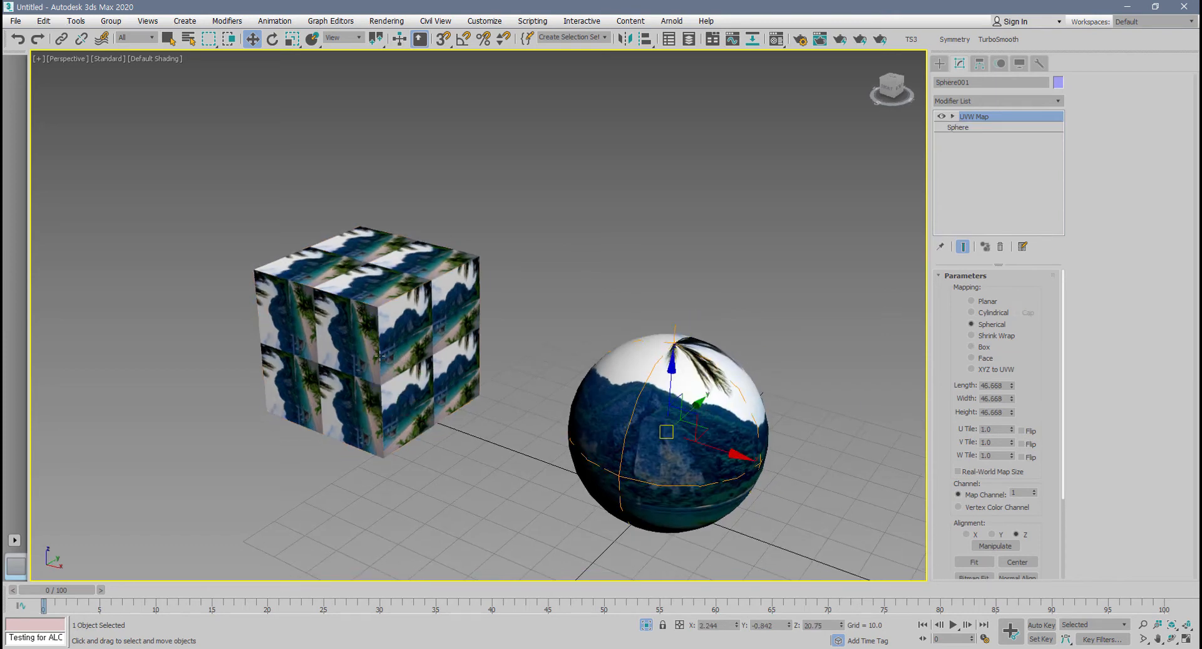
left_click(450, 337)
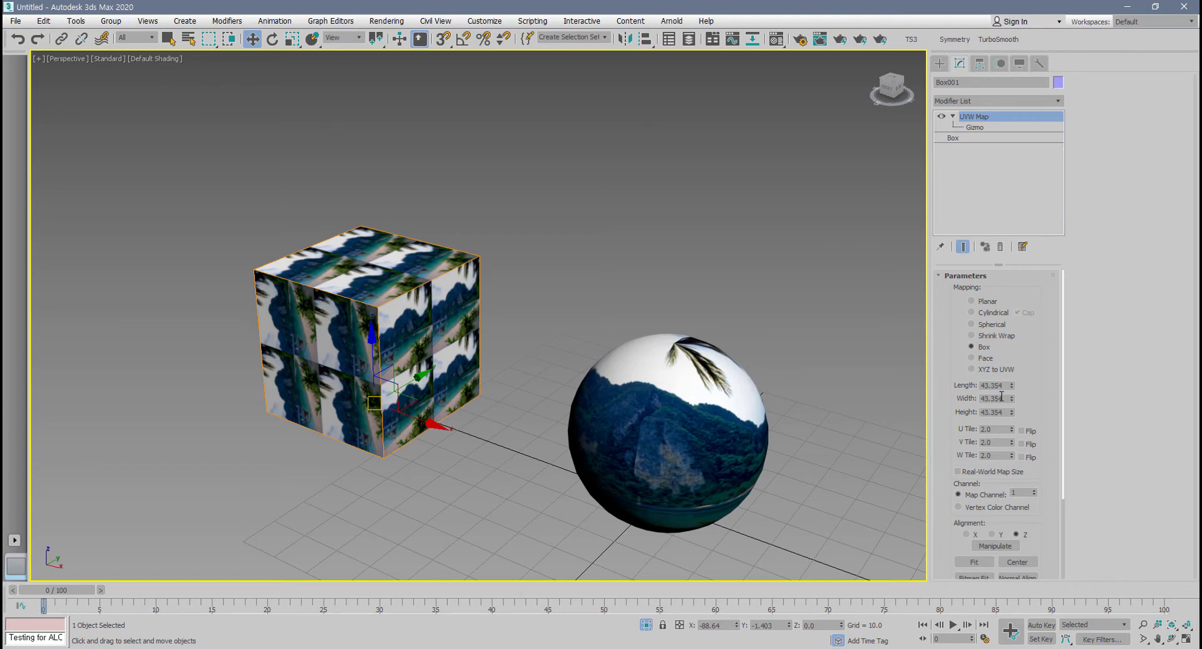
left_click(689, 440)
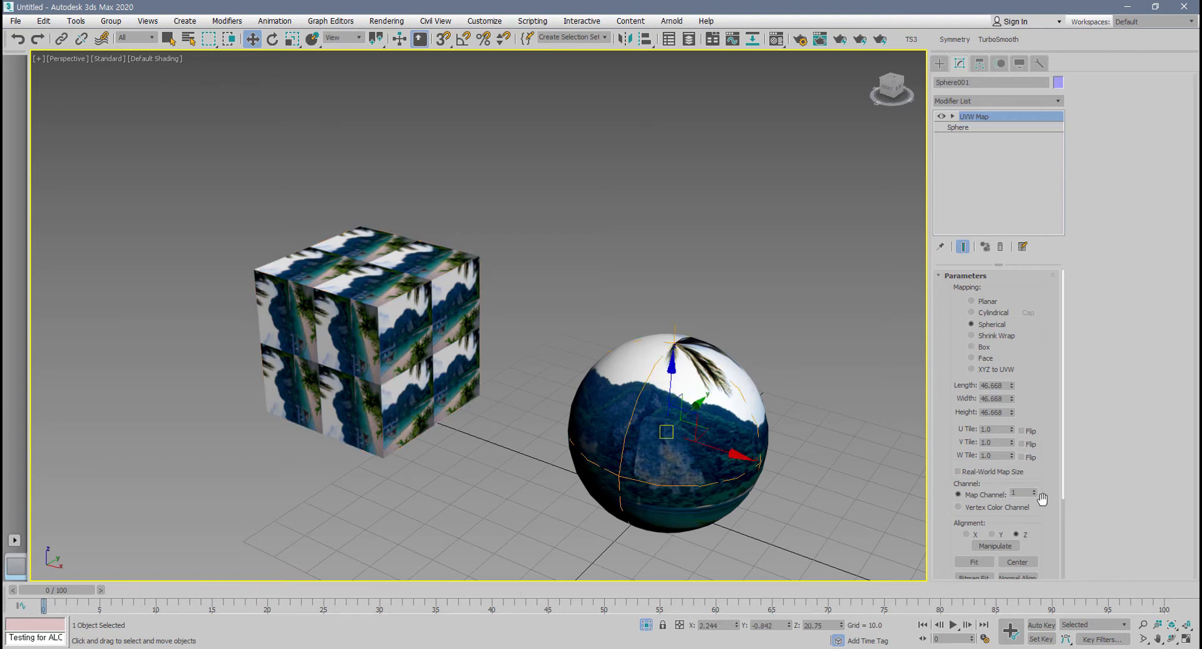
- Acquire the cube's UVW mapping onto the sphere with Acquire Relative and fit the mapping gizmo to the sphere
scroll(1036, 504, "down", 4)
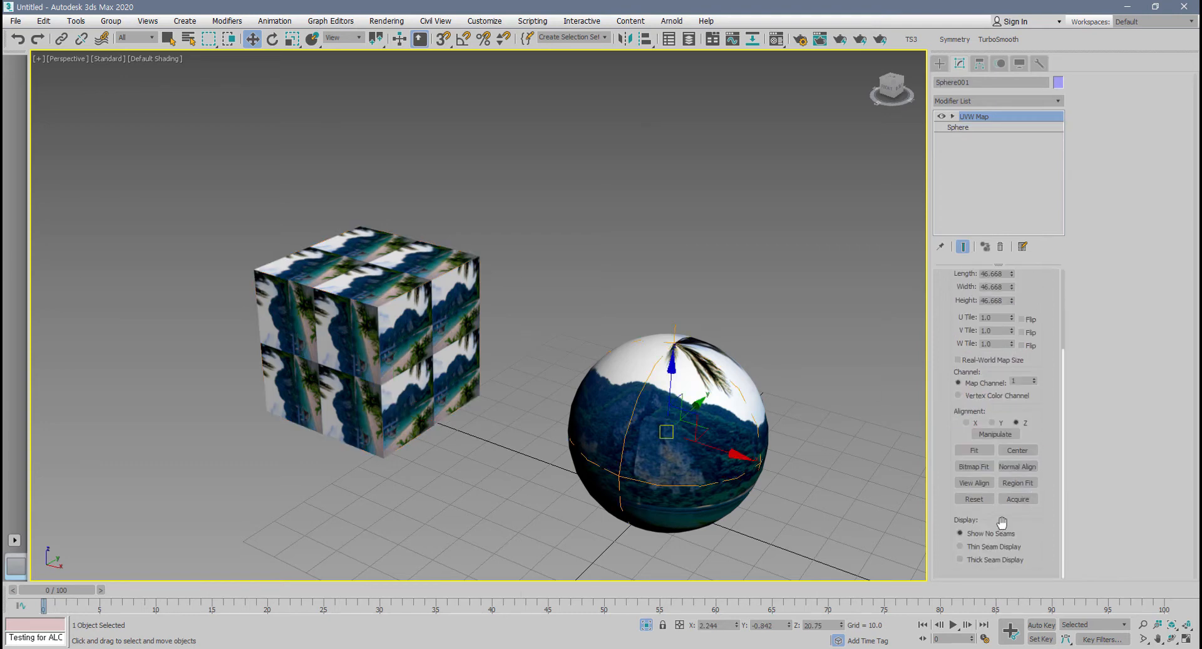
left_click(1025, 500)
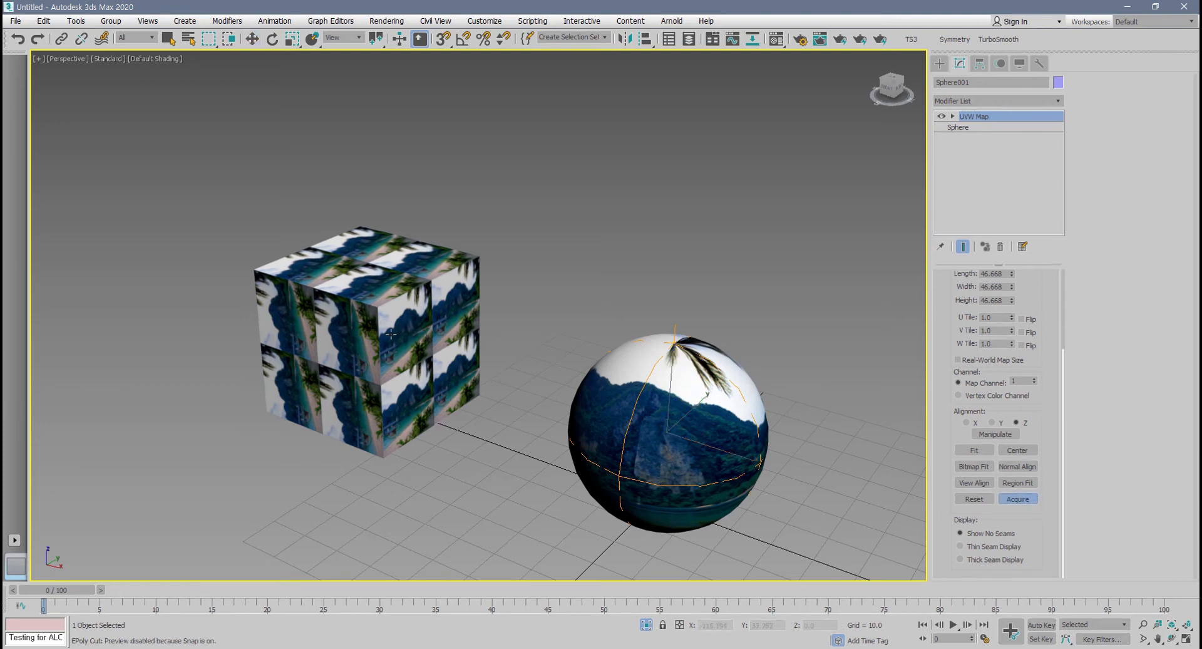
left_click(390, 334)
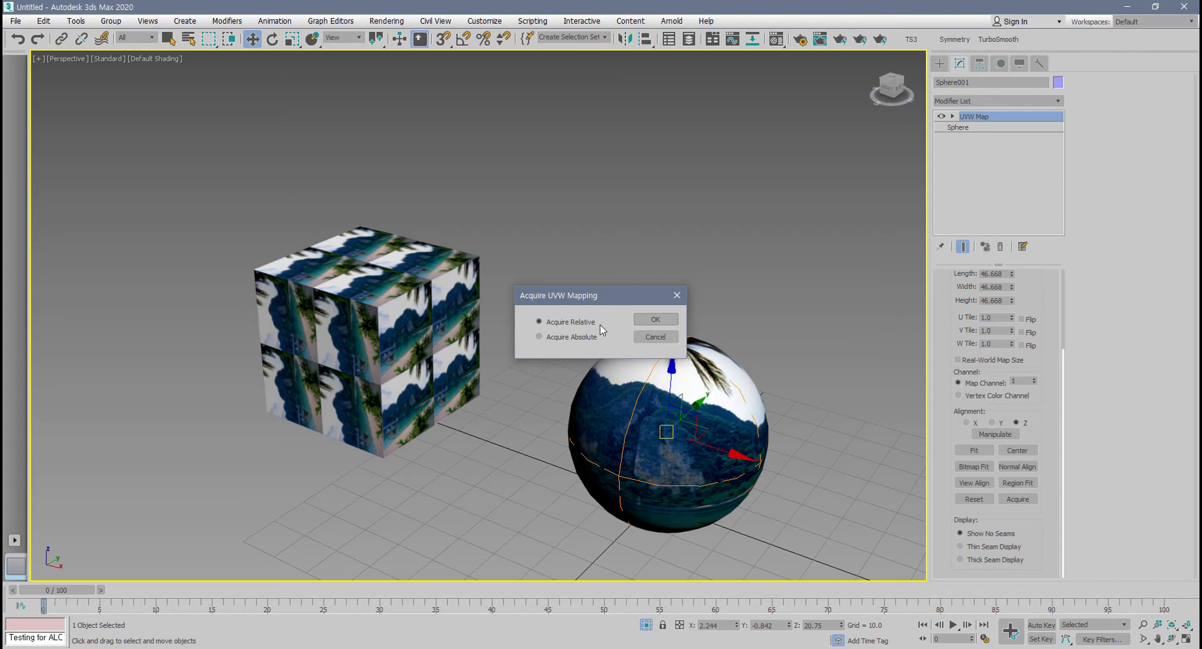
left_click(653, 318)
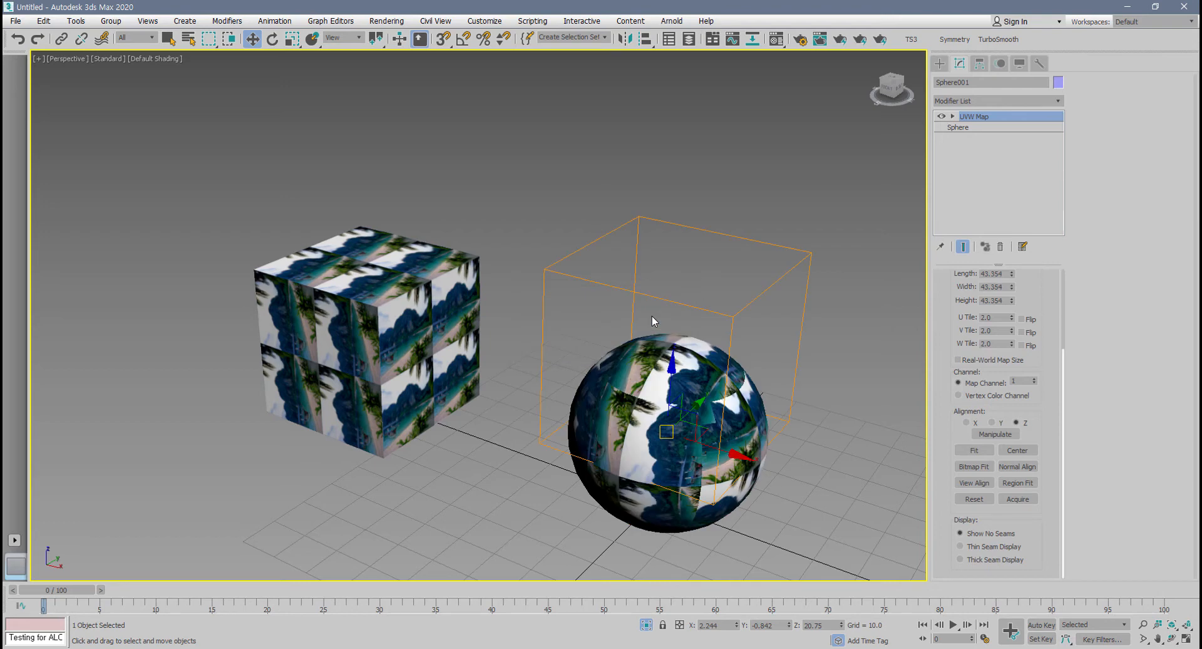
middle_click_drag(654, 442, 664, 421, "alt")
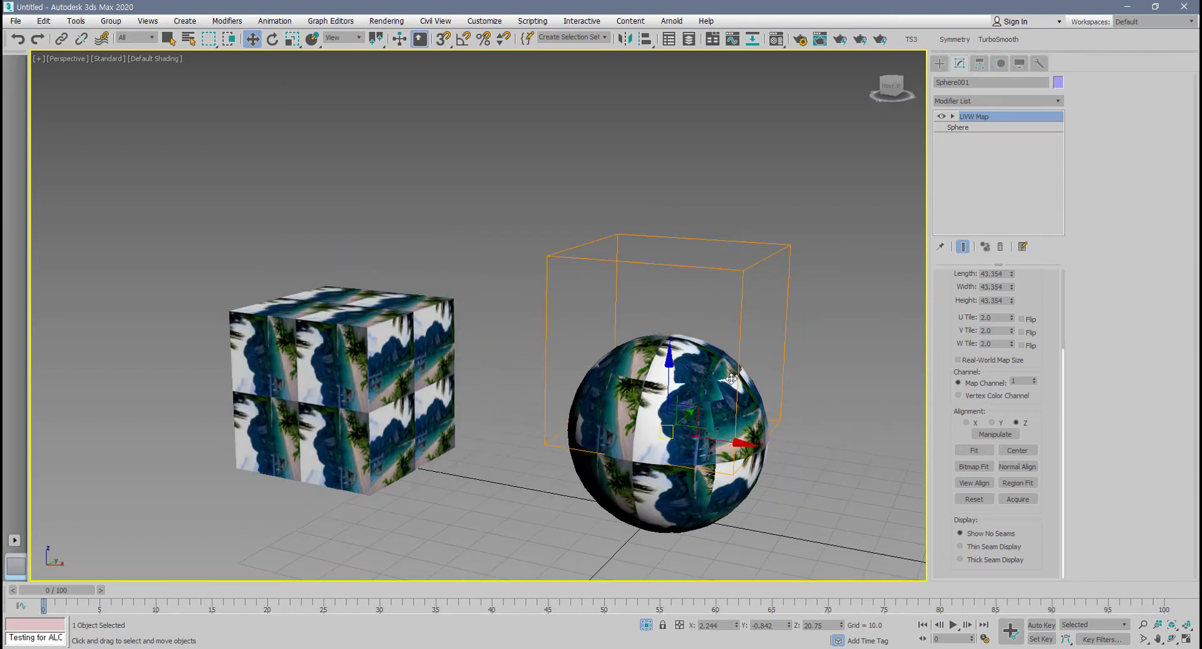
mouse_move(349, 402)
left_mouse_down()
mouse_move(341, 210)
mouse_move(387, 329)
left_mouse_up()
mouse_move(378, 285)
left_mouse_down()
mouse_move(369, 301)
mouse_move(551, 292)
mouse_move(535, 317)
left_mouse_up()
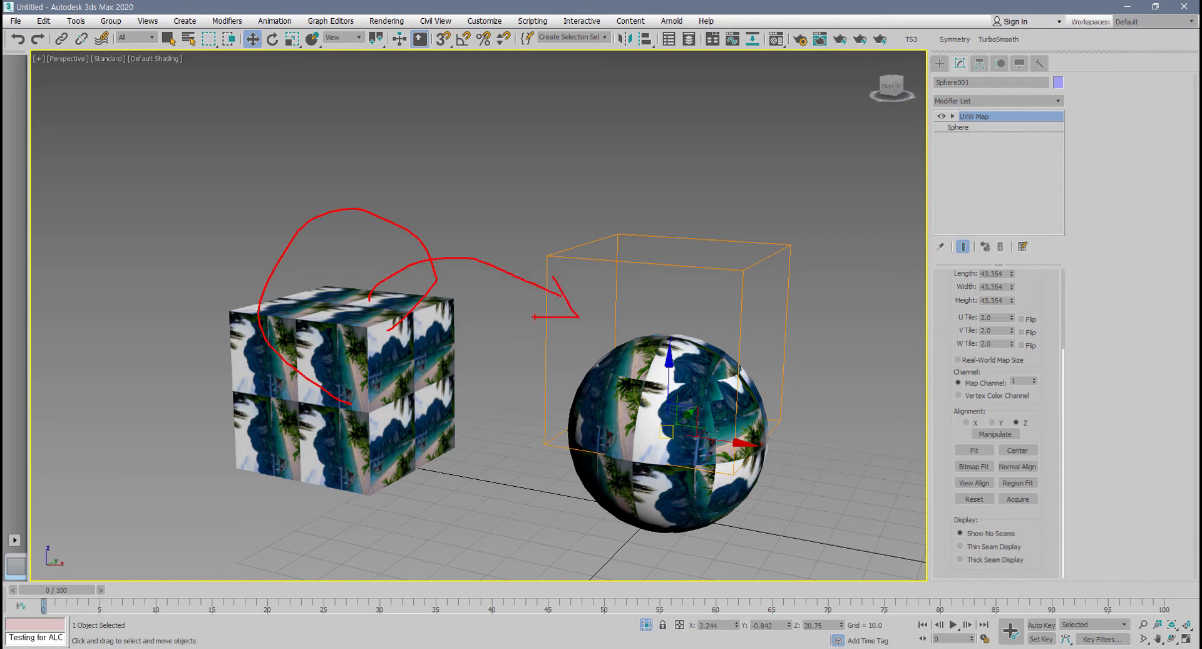
left_click(975, 452)
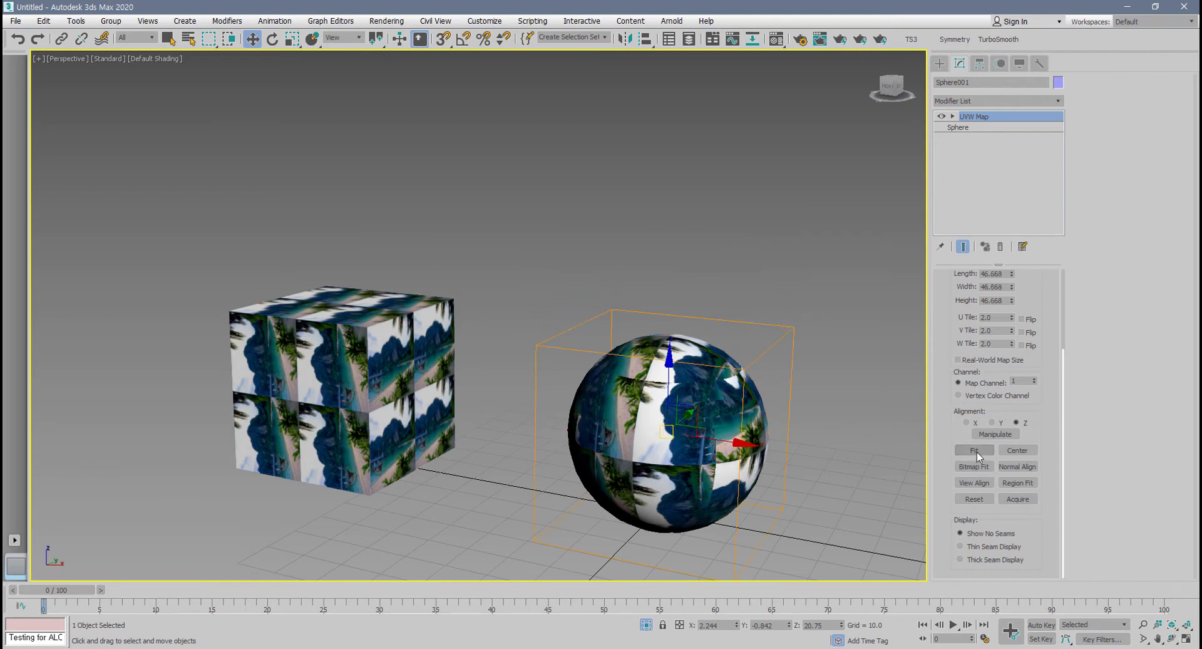
middle_click_drag(712, 460, 700, 457, "alt")
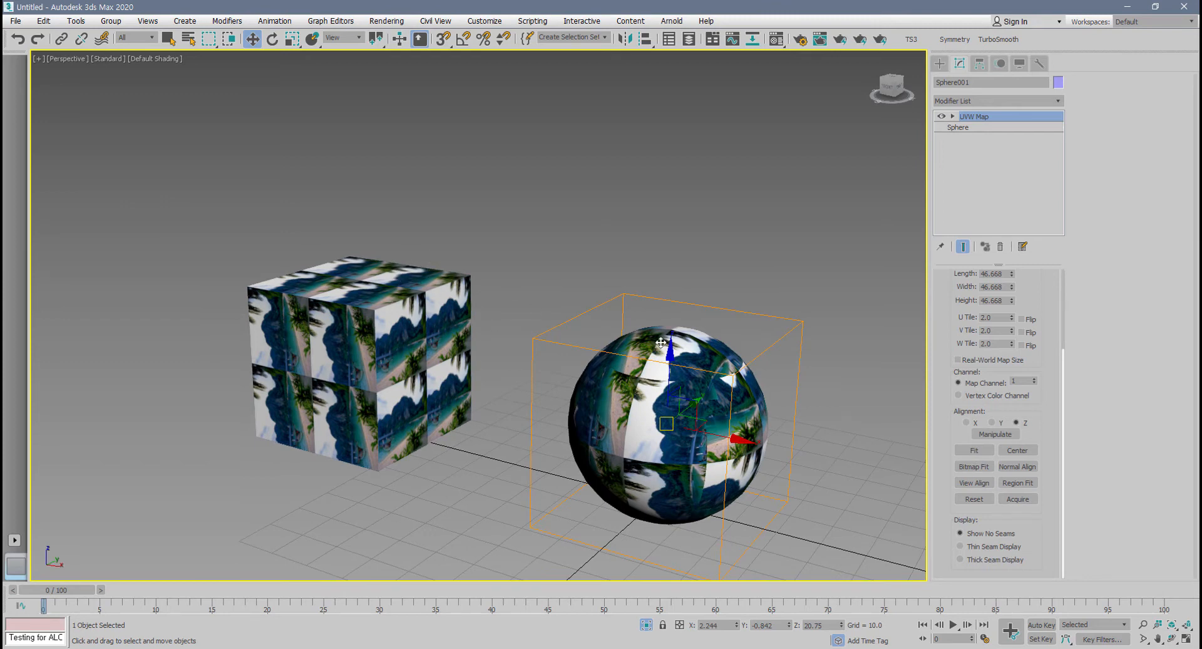
- Undo the gizmo fit and the mapping acquired onto the sphere
key("ctrl+z")
key("ctrl+z")
key("ctrl+z")
key("ctrl+z")
key("ctrl+z")
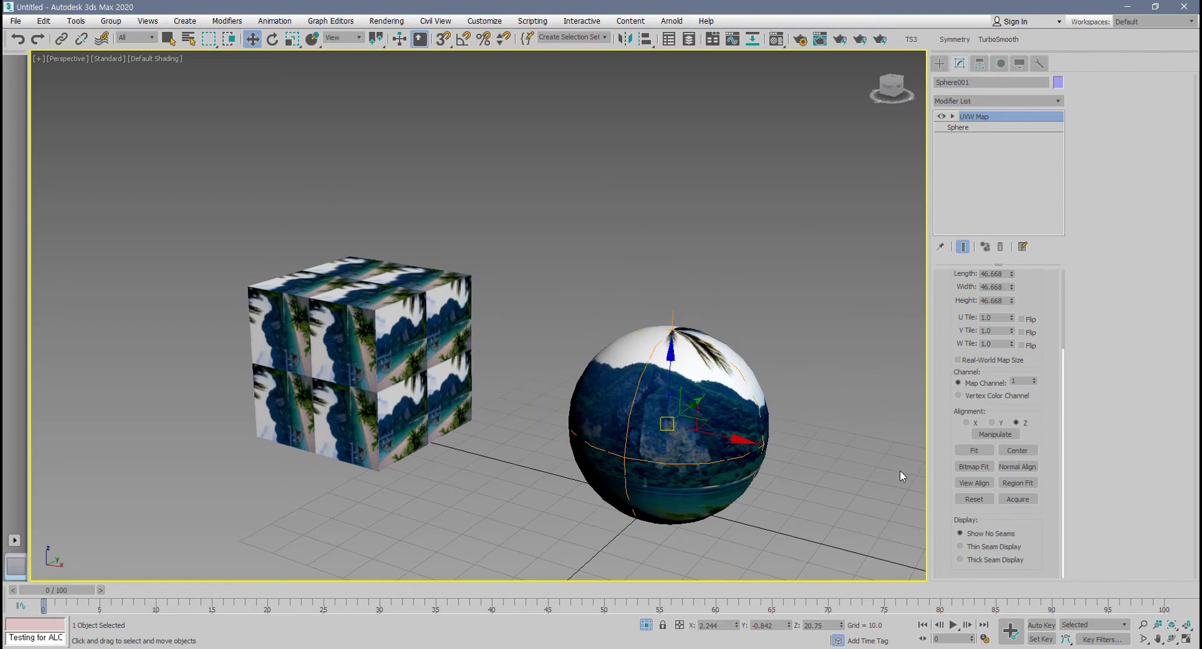
- Try acquiring the cube's UVW mapping onto the sphere with Acquire Absolute, inspect it around both objects, and undo it
left_click(1018, 499)
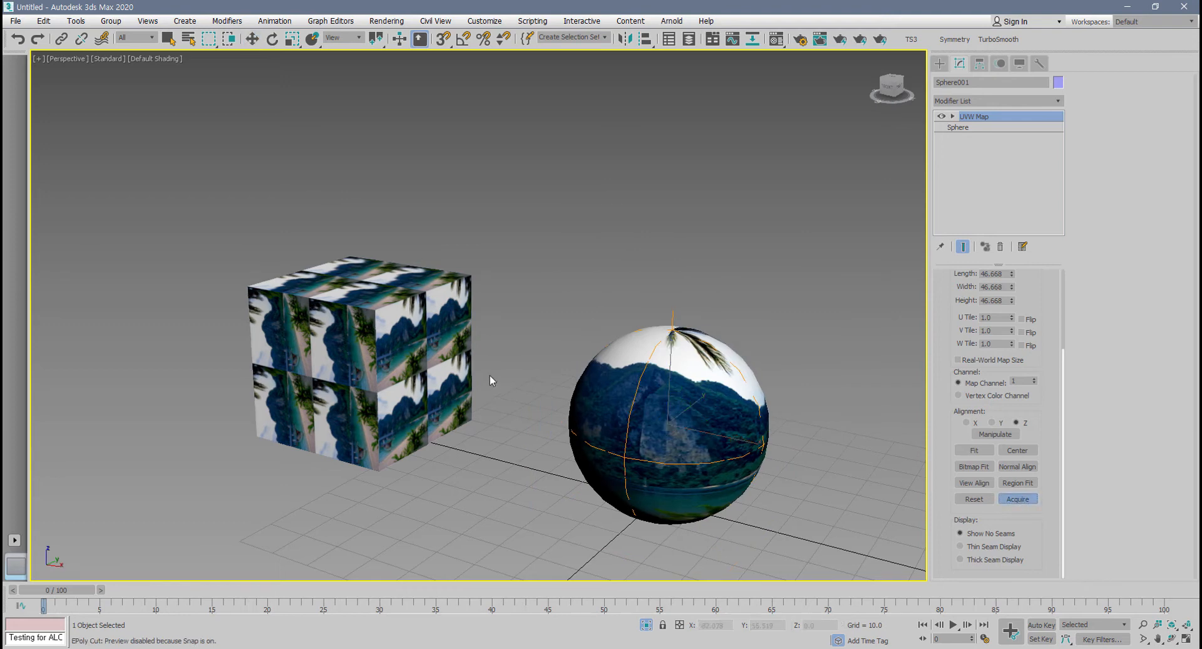
left_click(399, 317)
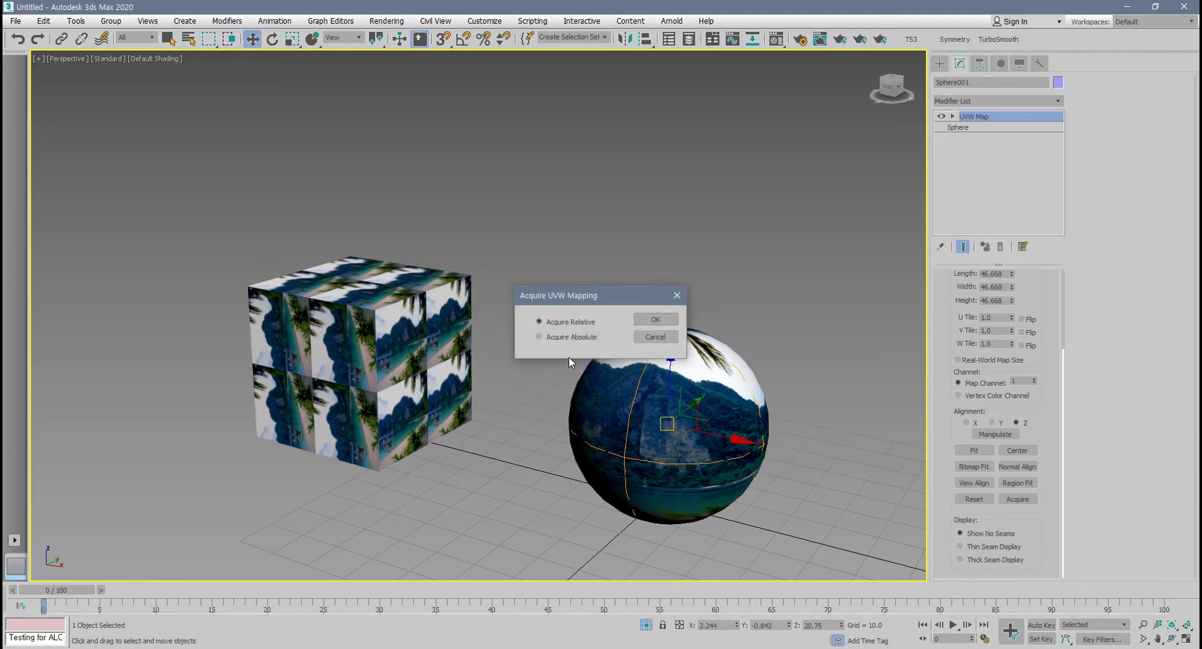
left_click(656, 319)
middle_click_drag(627, 420, 618, 424, "alt")
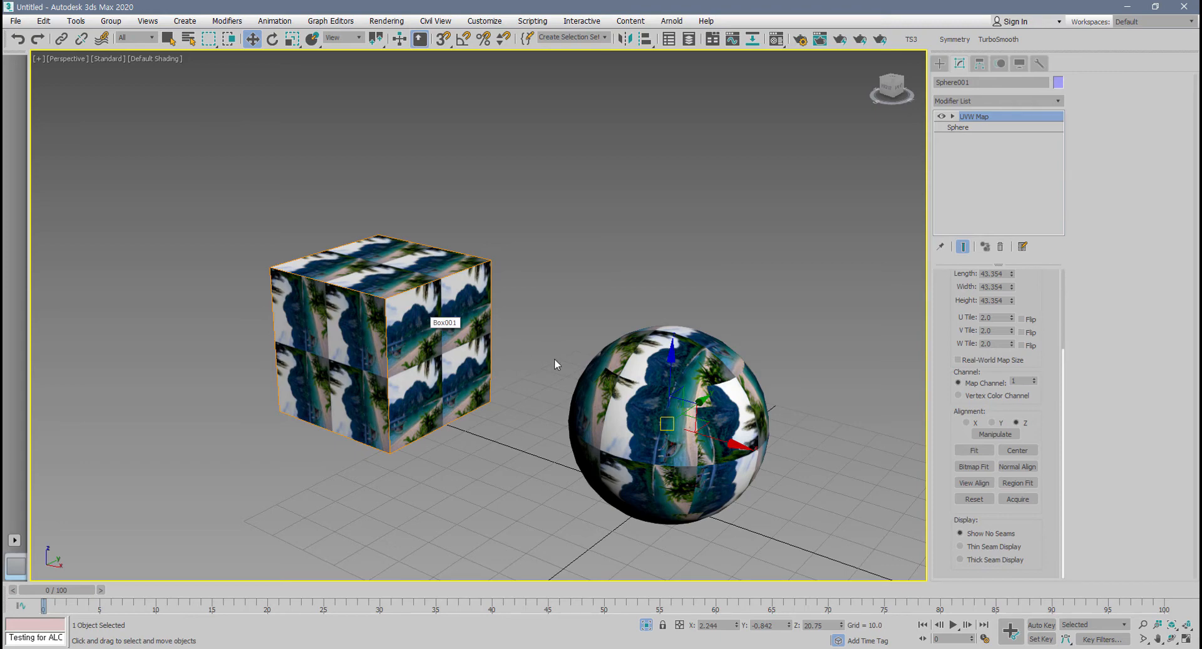
middle_click_drag(555, 361, 584, 399, "alt")
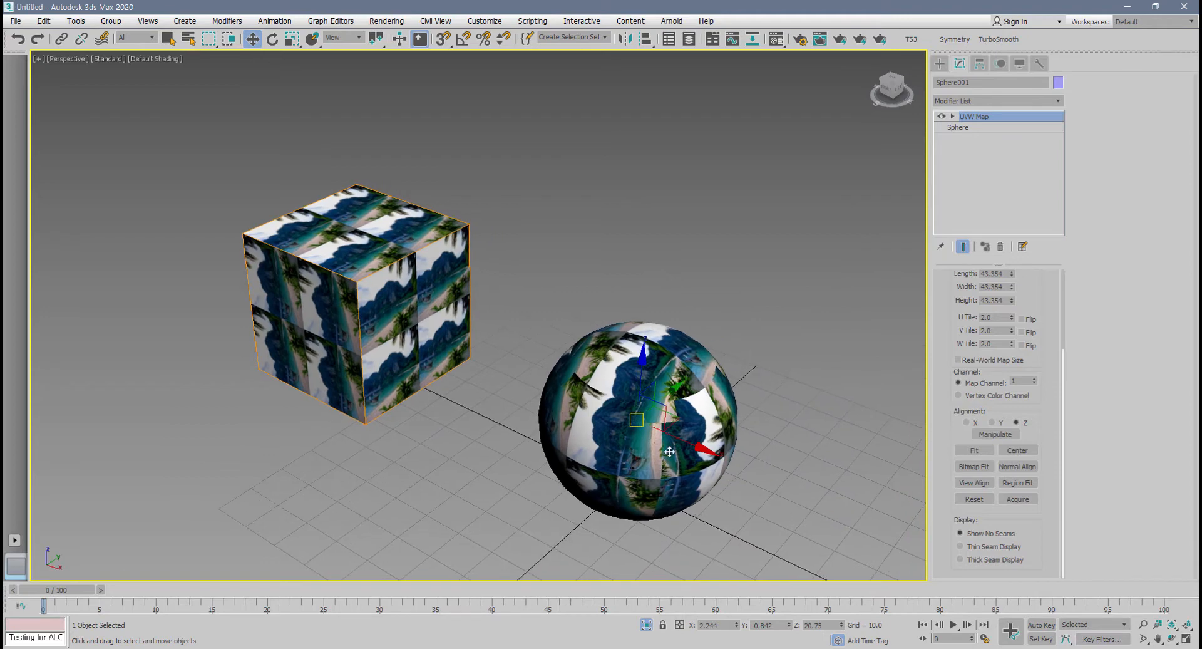
middle_click_drag(644, 473, 644, 451, "alt")
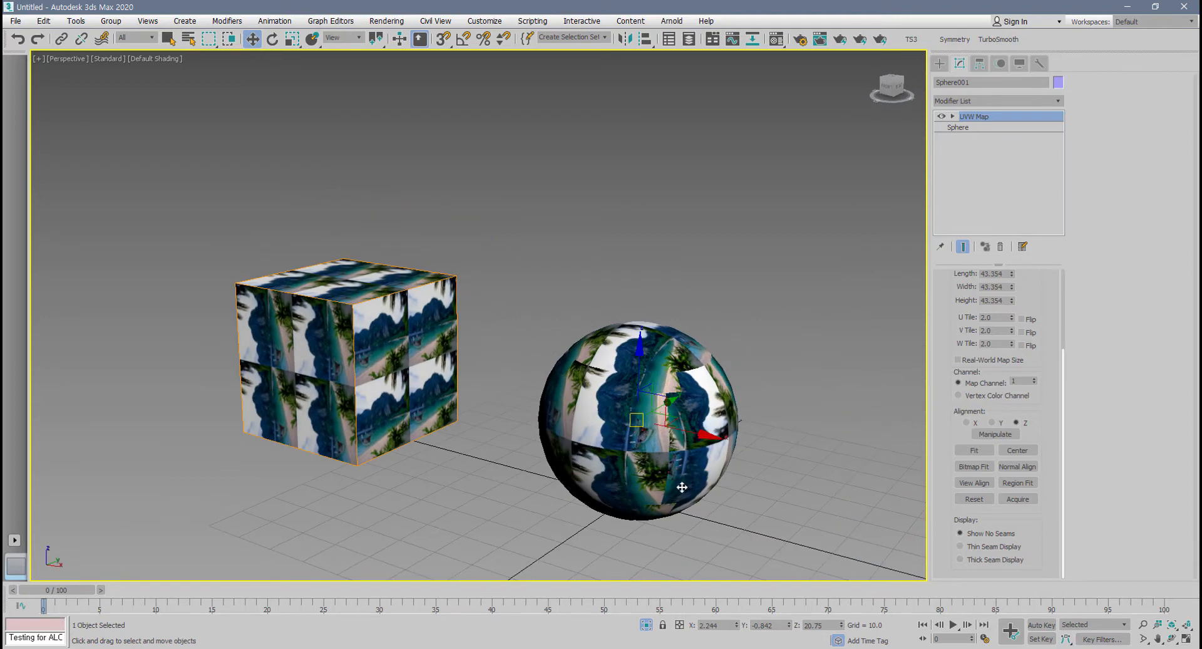
key("ctrl+z")
- Acquire the cube's UVW mapping onto the sphere again with Acquire Relative and fit its gizmo to the sphere
left_click(1012, 499)
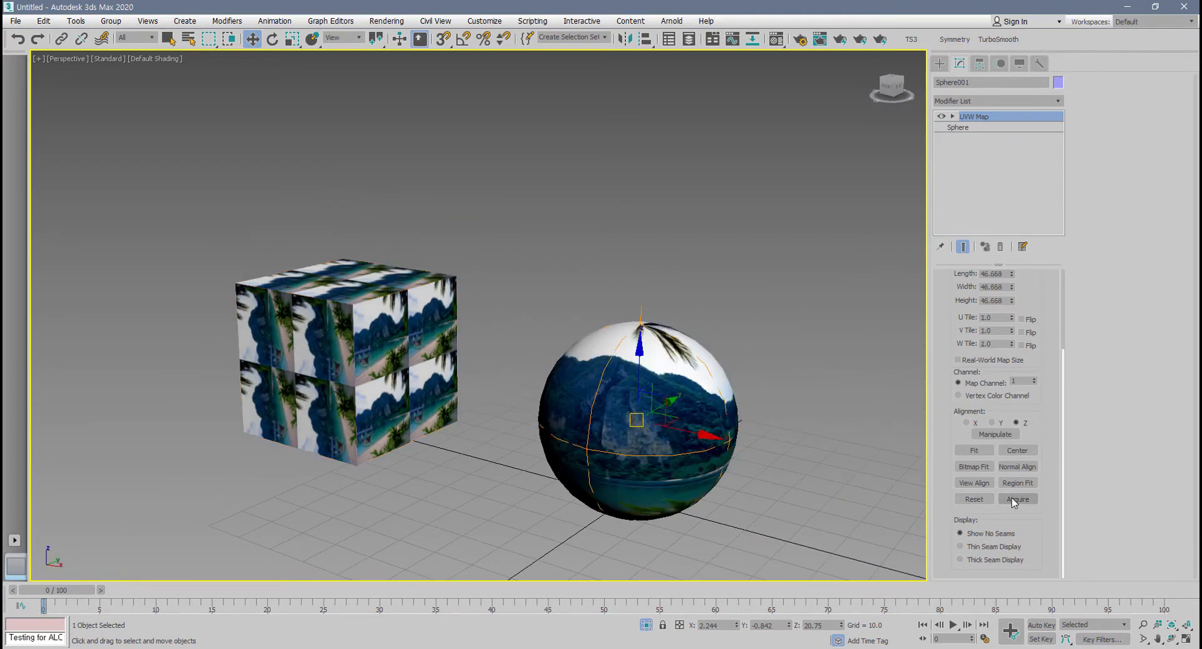
left_click(421, 326)
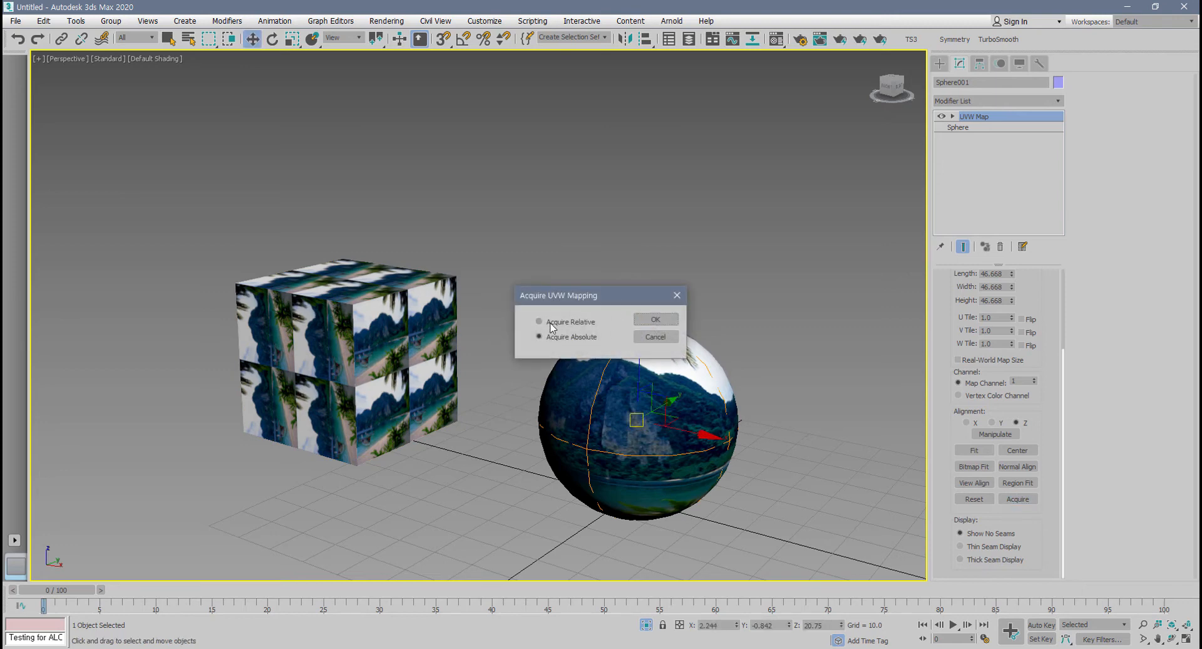
left_click(636, 319)
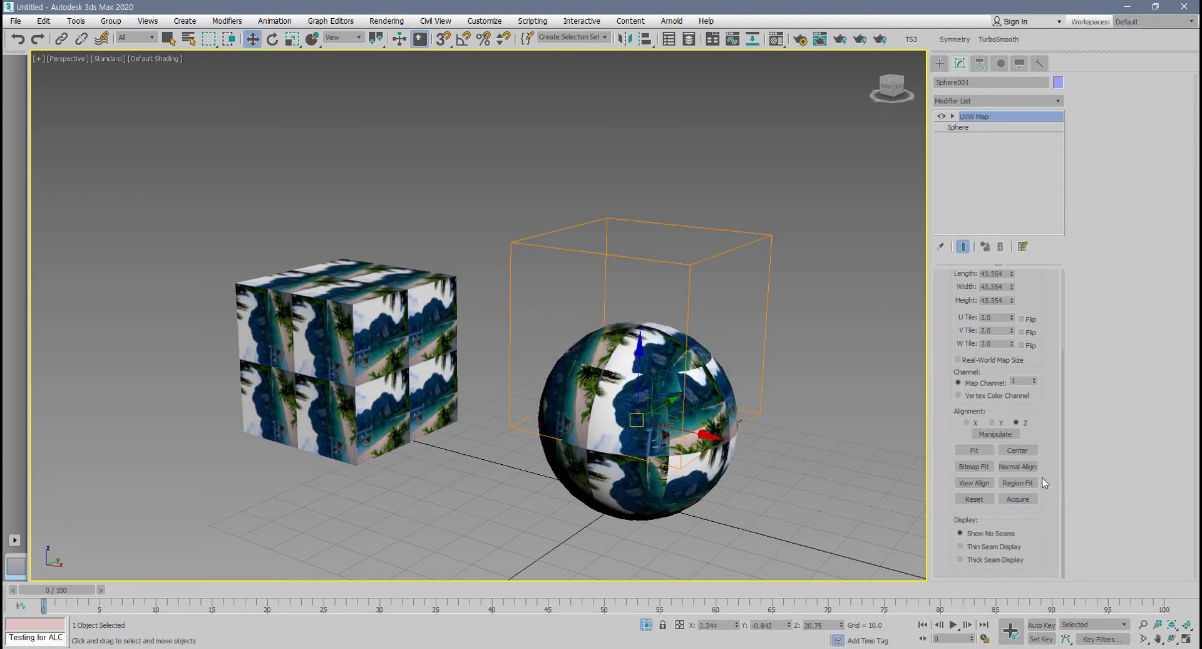
left_click(975, 450)
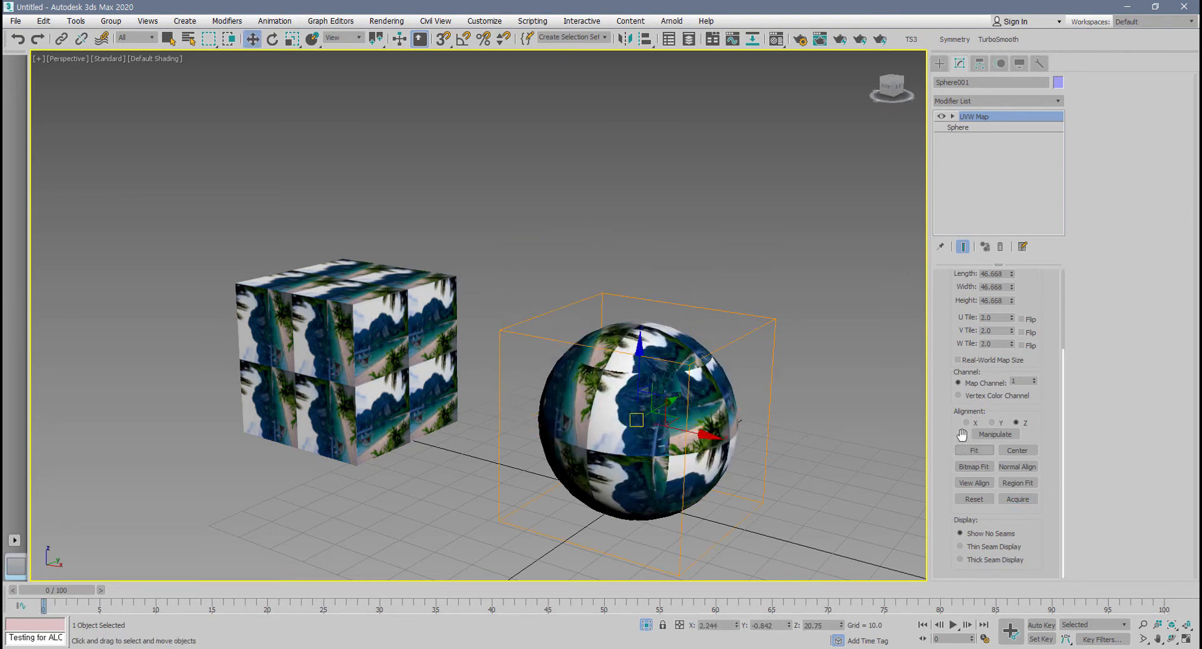
- Try rotating the sphere's UVW Map gizmo at sub-object level and return to the modifier level
left_click(952, 117)
left_click(979, 128)
key("e")
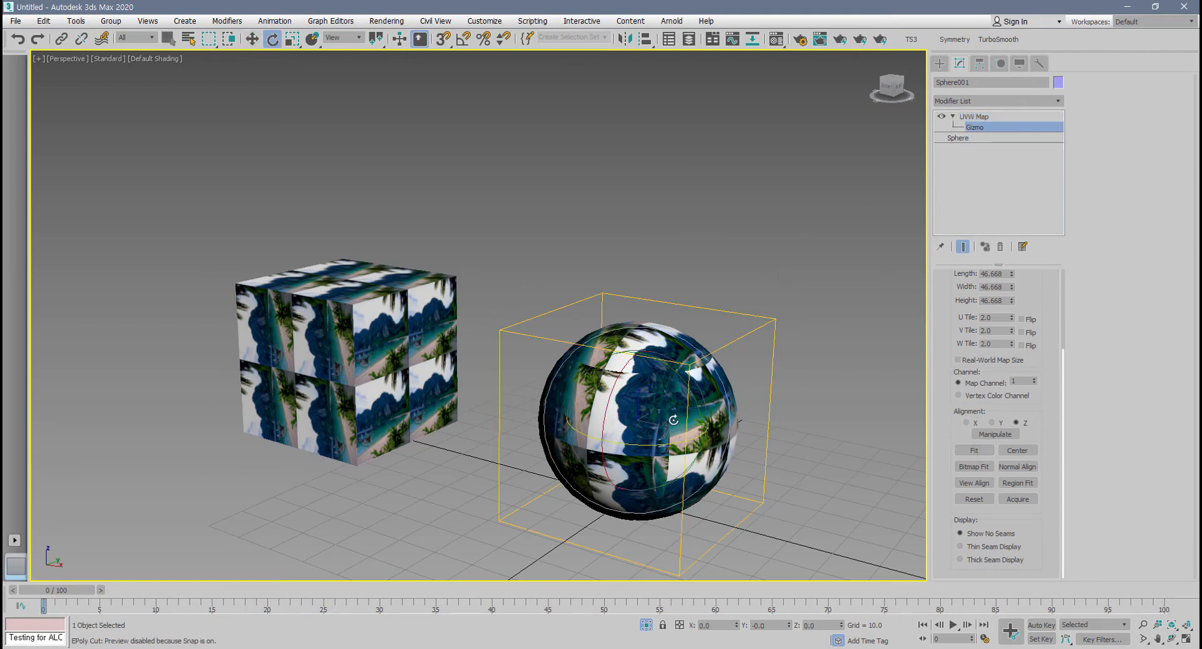
left_click_drag(675, 443, 727, 454)
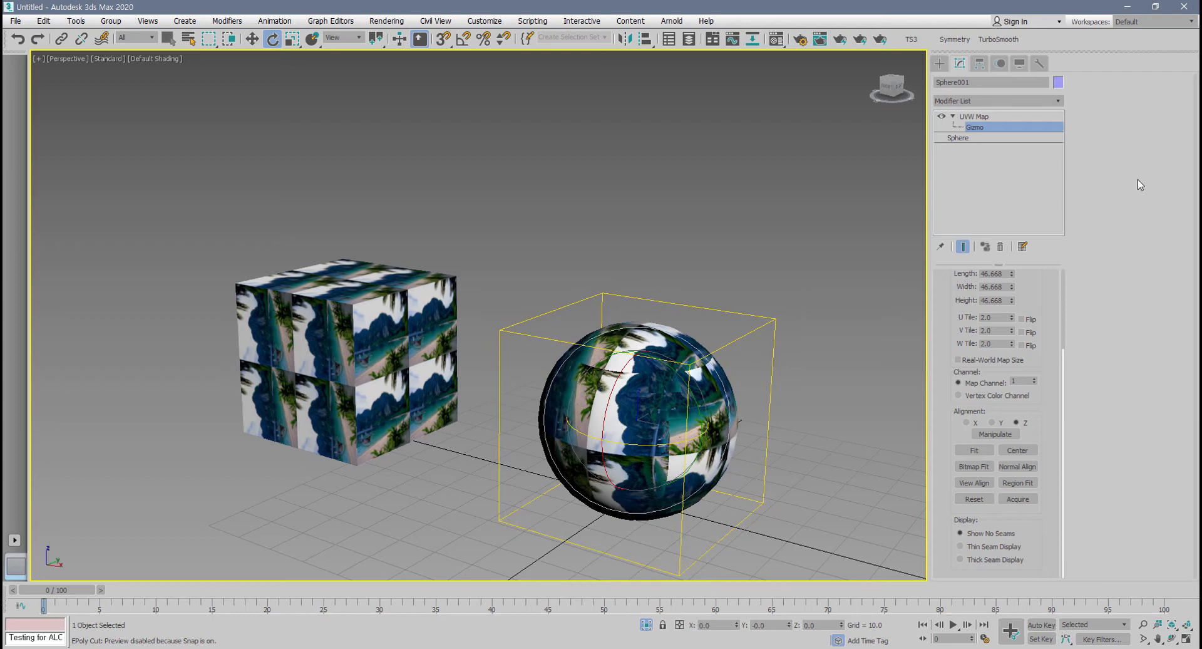
left_click(974, 116)
- Undo the sphere's gizmo fit and its acquired mapping
middle_click_drag(793, 368, 806, 366)
key("ctrl+z")
key("ctrl+z")
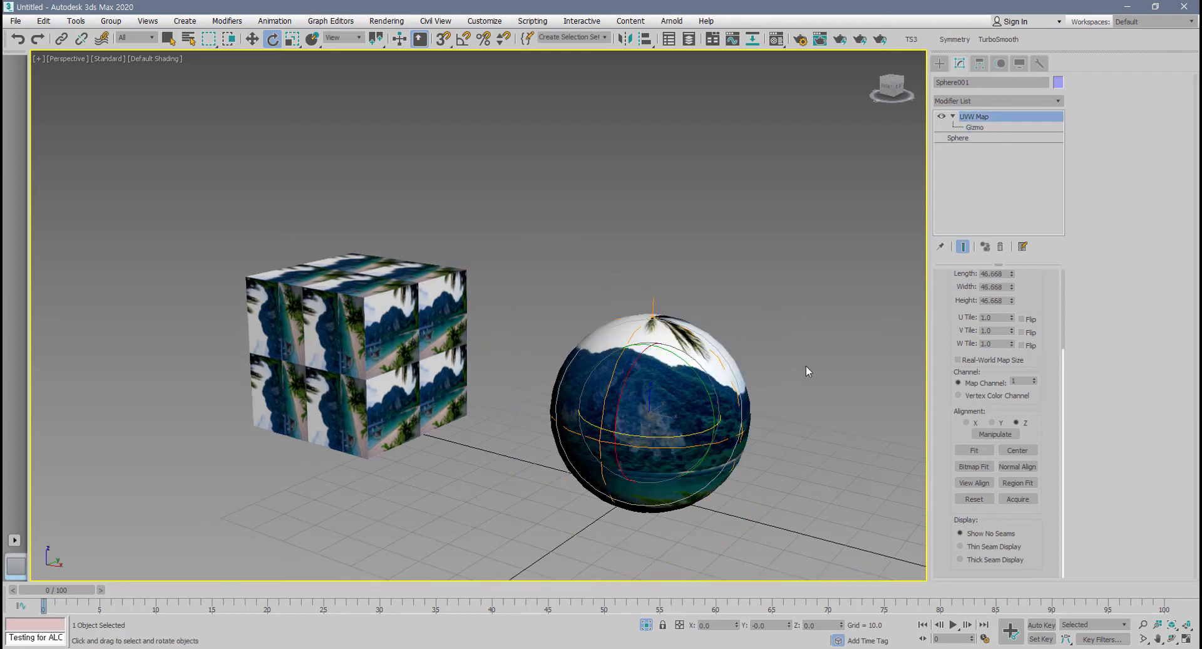
- Select the cube and acquire the sphere's UVW mapping onto it with Acquire Relative
middle_click_drag(628, 372, 558, 385, "alt")
left_click(358, 361)
key("w")
middle_click_drag(385, 344, 561, 349)
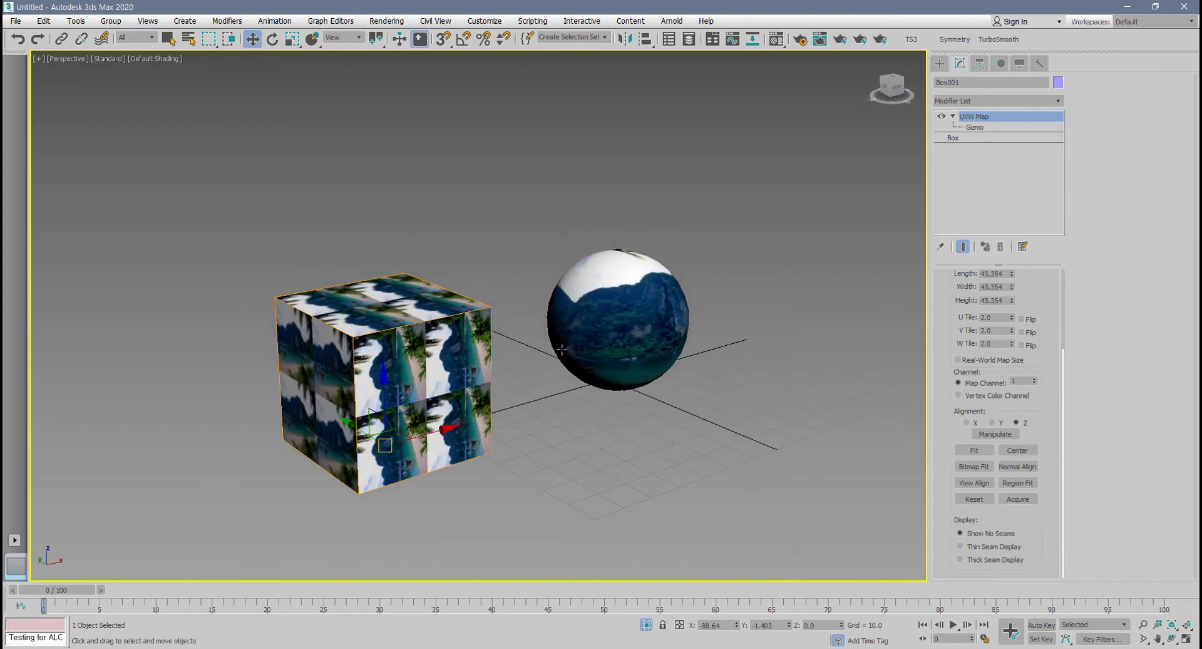
middle_click_drag(630, 334, 603, 369, "alt")
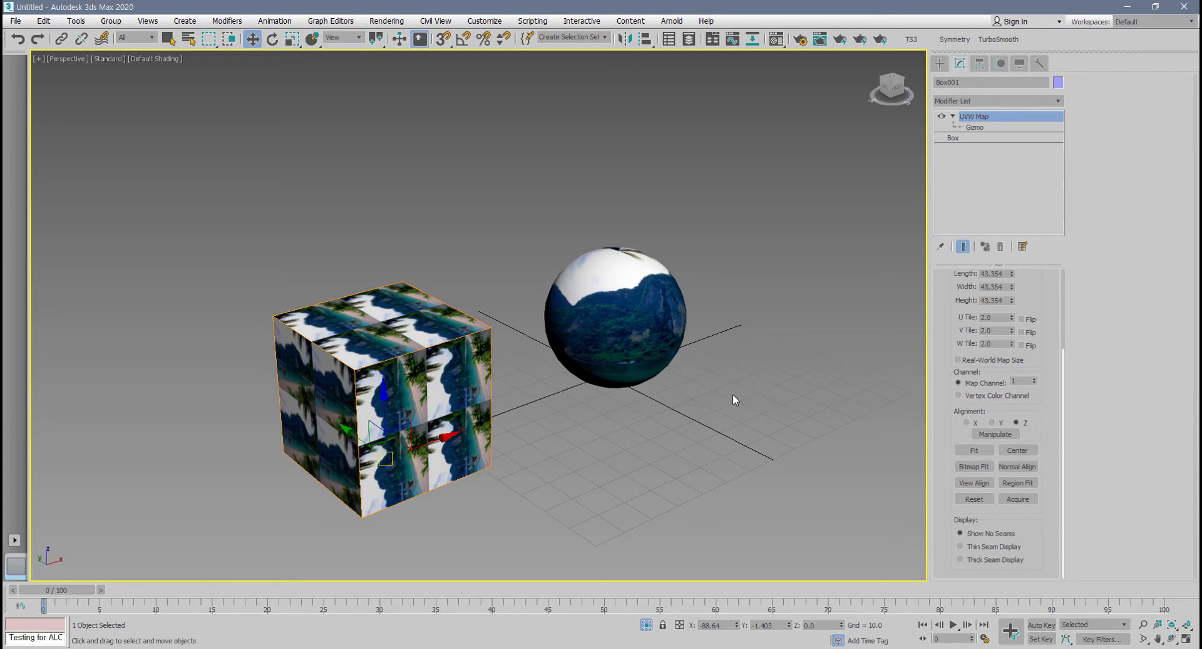
left_click(1017, 498)
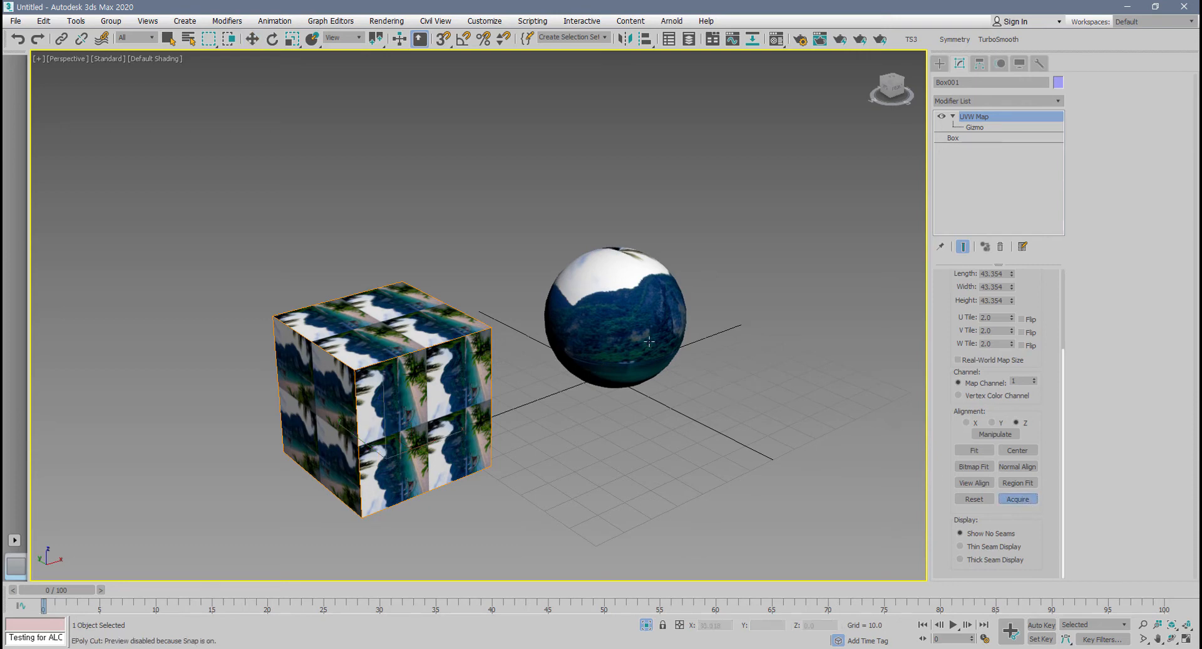
left_click(631, 320)
left_click_drag(606, 295, 706, 157)
left_click(756, 183)
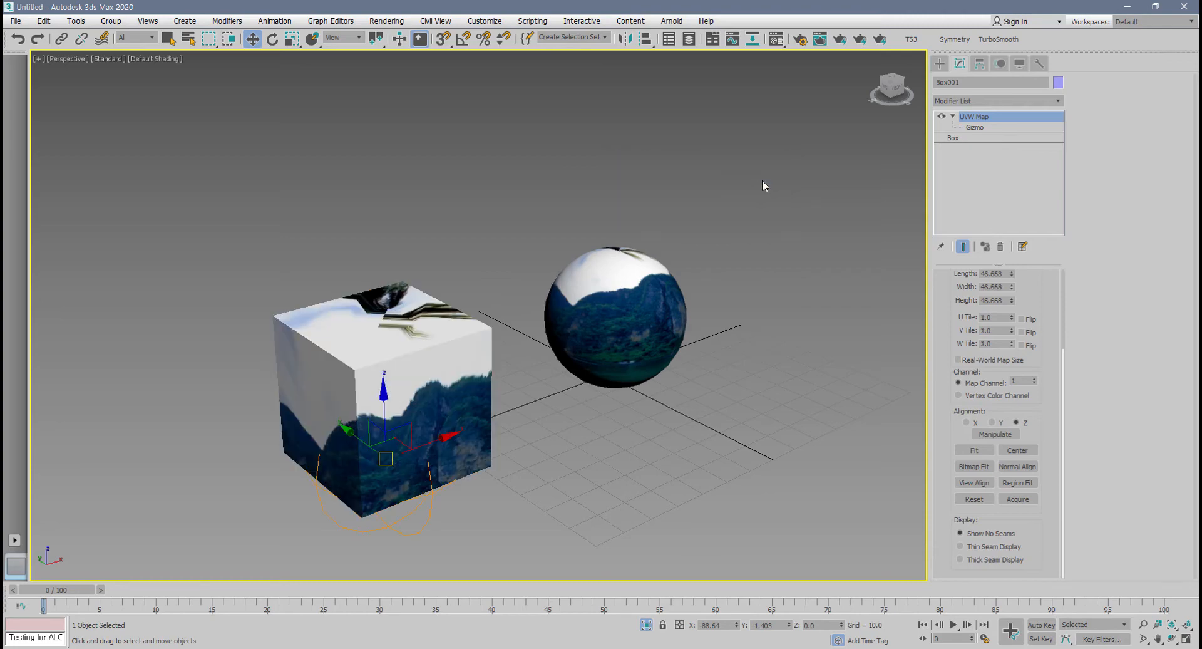
- Undo the mapping acquired onto the cube
mouse_move(427, 508)
middle_mouse_down("alt")
mouse_move(446, 511)
mouse_move(424, 441)
mouse_move(455, 443)
mouse_move(445, 520)
middle_mouse_up("alt")
key("ctrl+z")
middle_click_drag(500, 474, 503, 510)
middle_click_drag(502, 510, 505, 486, "alt")
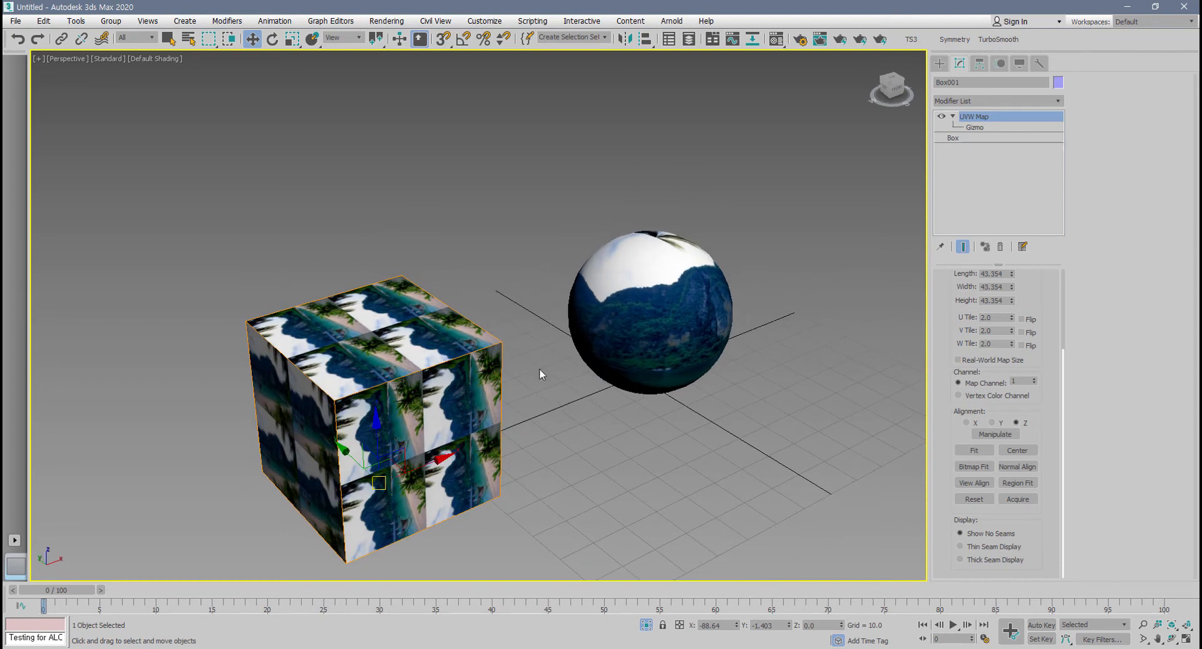
scroll(541, 370, "down", 2)
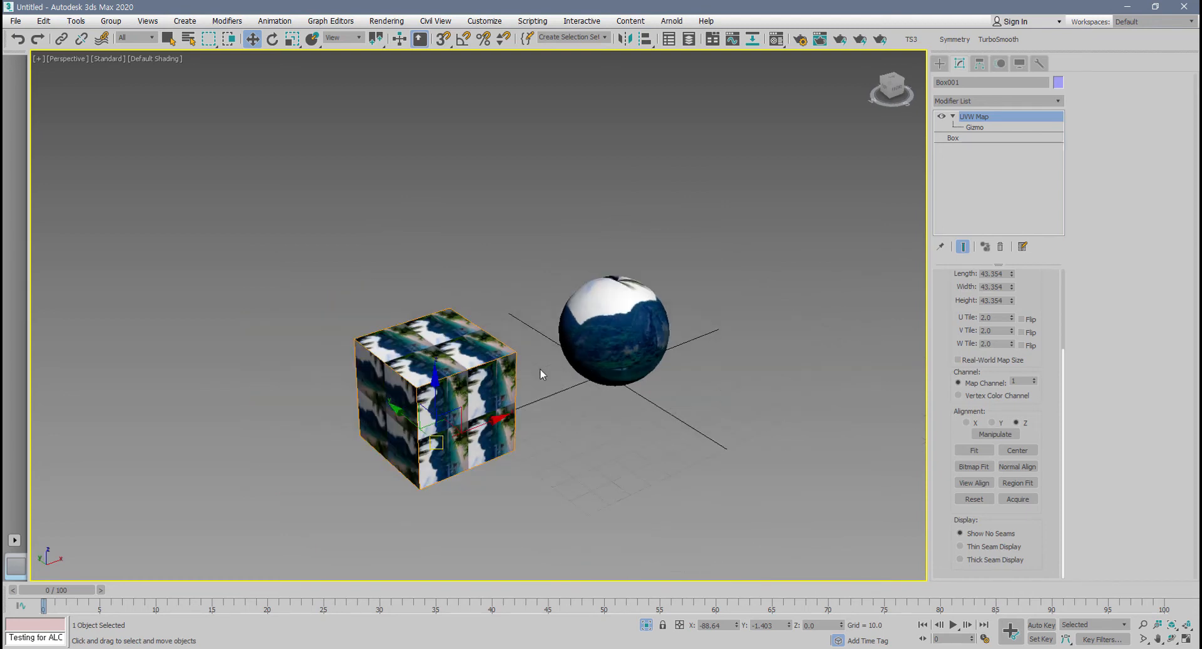
middle_click_drag(542, 371, 529, 390)
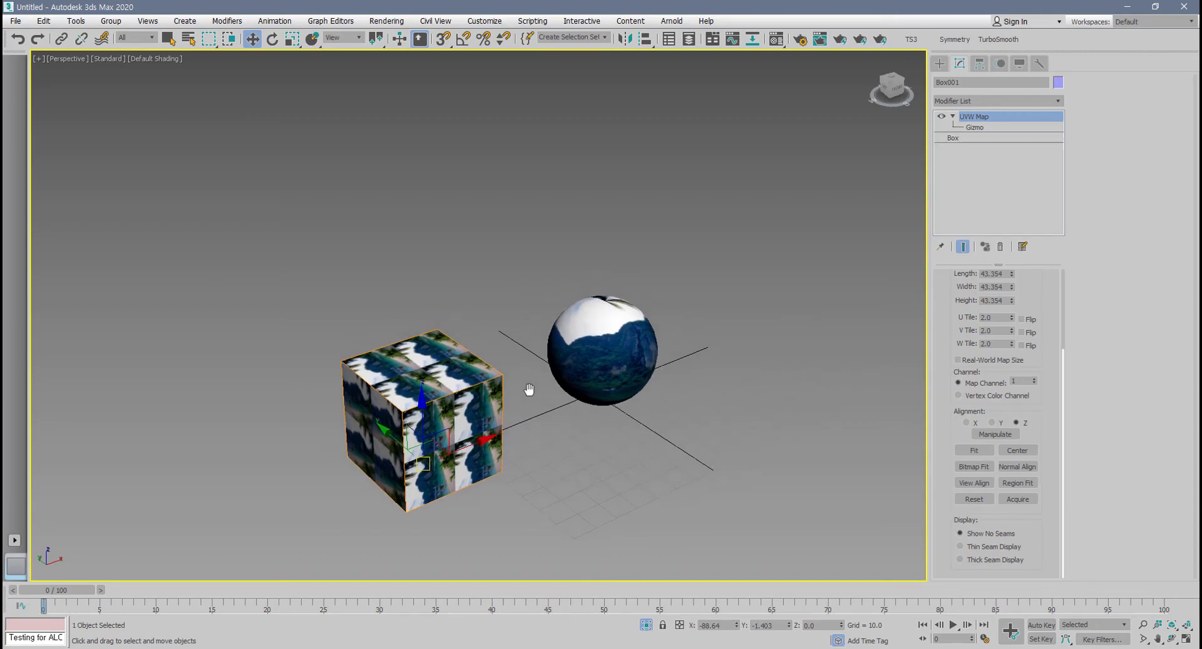
- Switch to a blank white drawing screen and sketch a red sofa with backrest, seat, armrests and legs
key("ctrl+2")
key("w")
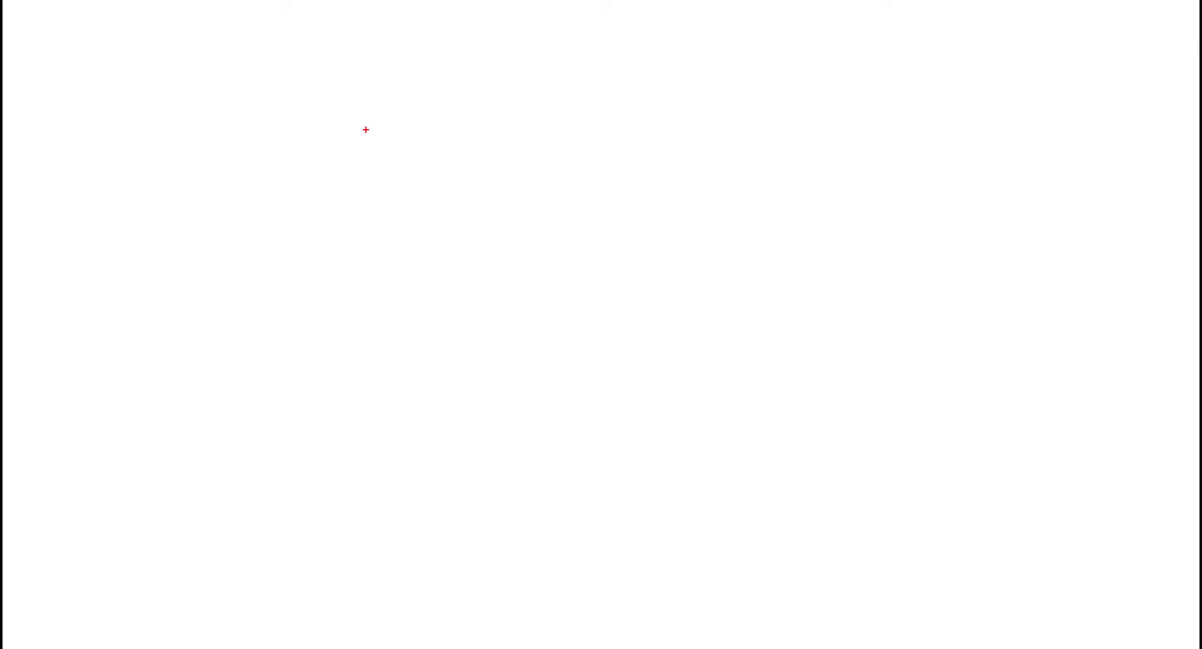
left_click_drag(333, 142, 355, 236)
left_click_drag(337, 145, 546, 110)
mouse_move(553, 114)
left_mouse_down()
mouse_move(585, 157)
mouse_move(395, 229)
mouse_move(468, 287)
left_mouse_up()
mouse_move(576, 187)
left_mouse_down()
mouse_move(689, 257)
mouse_move(512, 305)
left_mouse_up()
left_click_drag(327, 144, 319, 270)
mouse_move(325, 271)
left_mouse_down()
mouse_move(375, 305)
mouse_move(528, 356)
mouse_move(515, 288)
left_mouse_up()
mouse_move(572, 110)
left_mouse_down()
mouse_move(608, 196)
mouse_move(712, 252)
mouse_move(560, 331)
mouse_move(473, 354)
mouse_move(503, 349)
left_mouse_up()
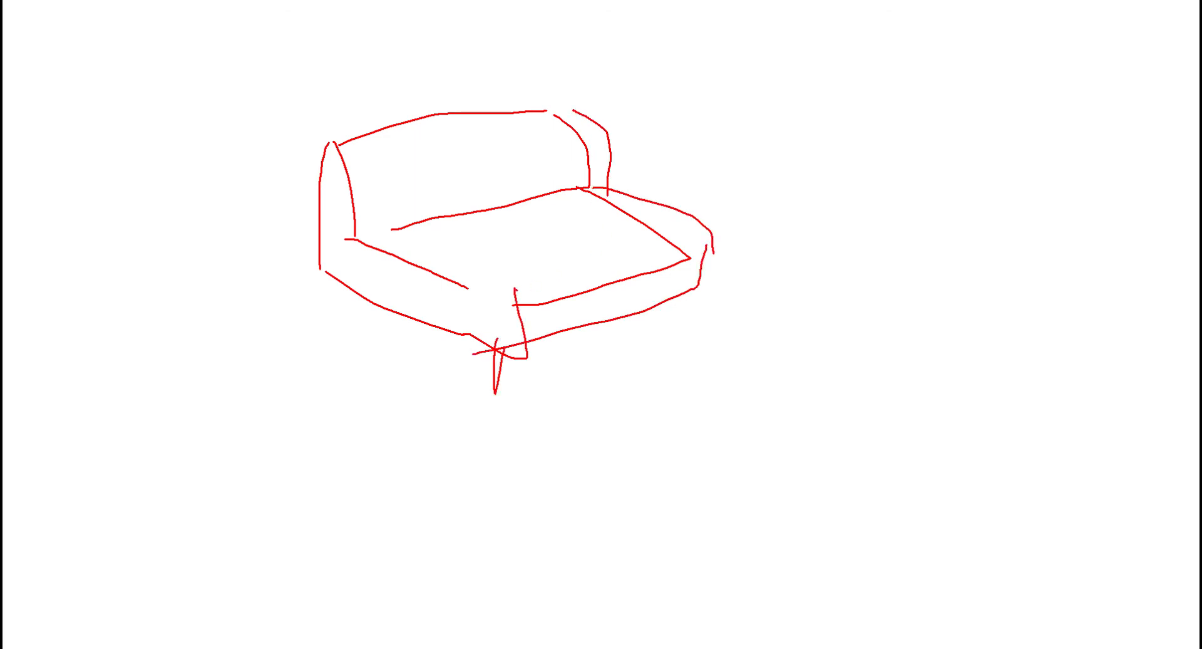
left_click_drag(316, 268, 368, 232)
mouse_move(681, 288)
left_mouse_down()
mouse_move(670, 368)
mouse_move(676, 349)
left_mouse_up()
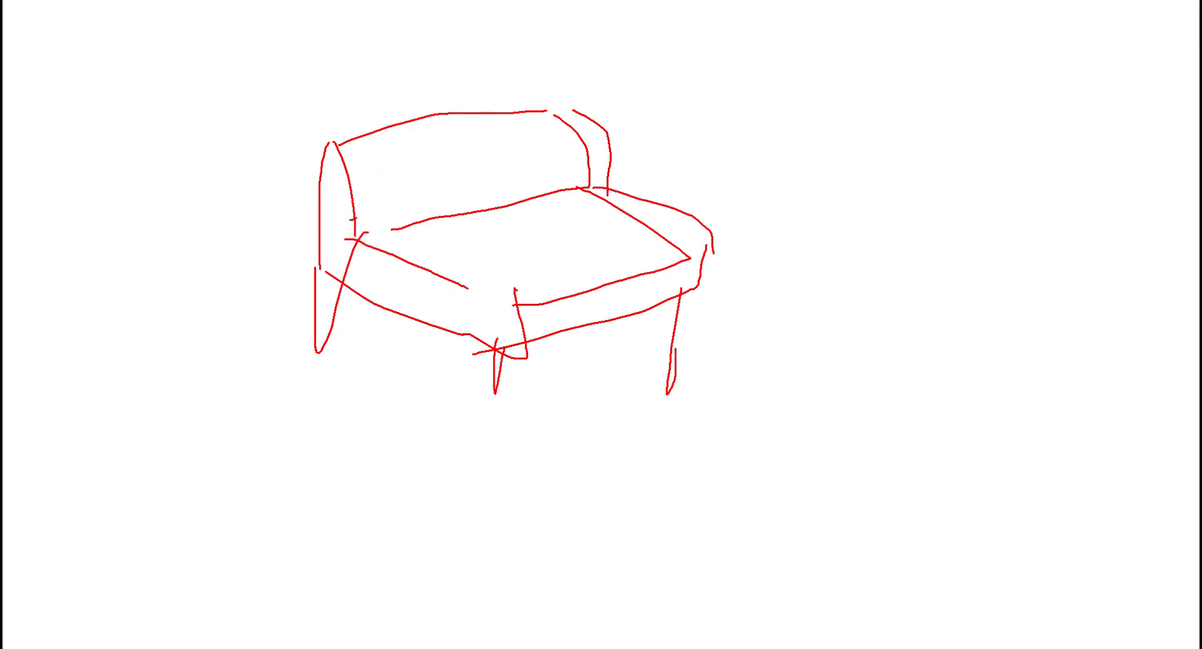
mouse_move(354, 219)
left_mouse_down()
mouse_move(473, 255)
mouse_move(432, 249)
mouse_move(501, 253)
mouse_move(499, 306)
left_mouse_up()
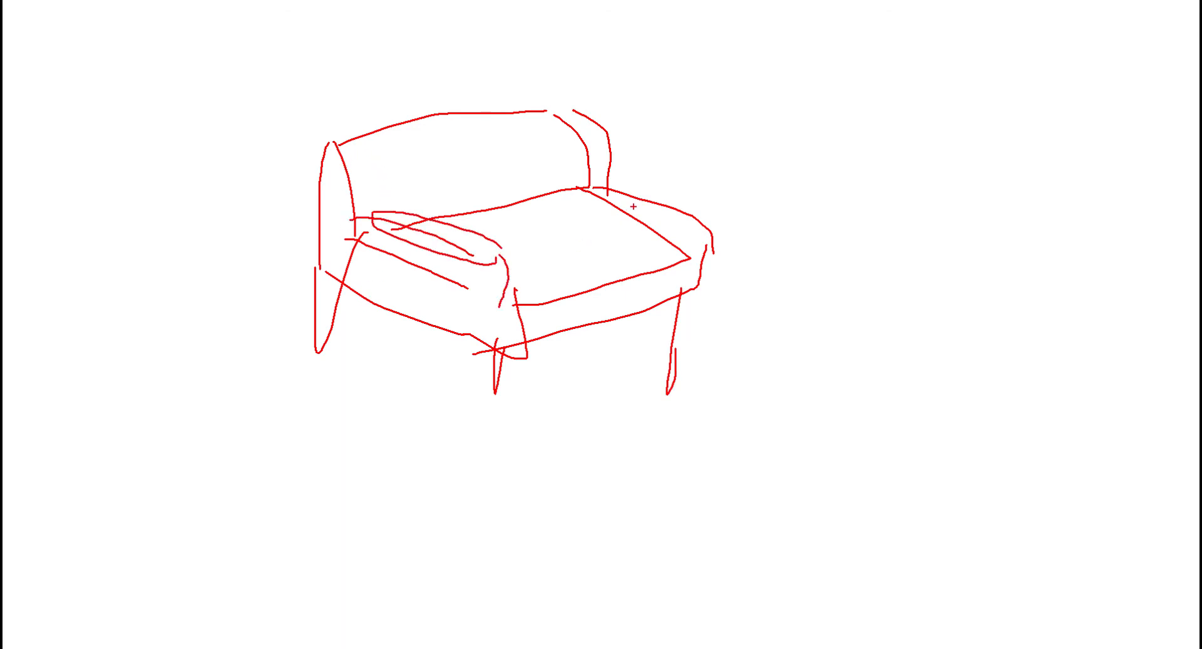
mouse_move(638, 153)
left_mouse_down()
mouse_move(695, 191)
mouse_move(697, 226)
mouse_move(611, 189)
mouse_move(598, 227)
left_mouse_up()
left_click_drag(720, 220, 723, 251)
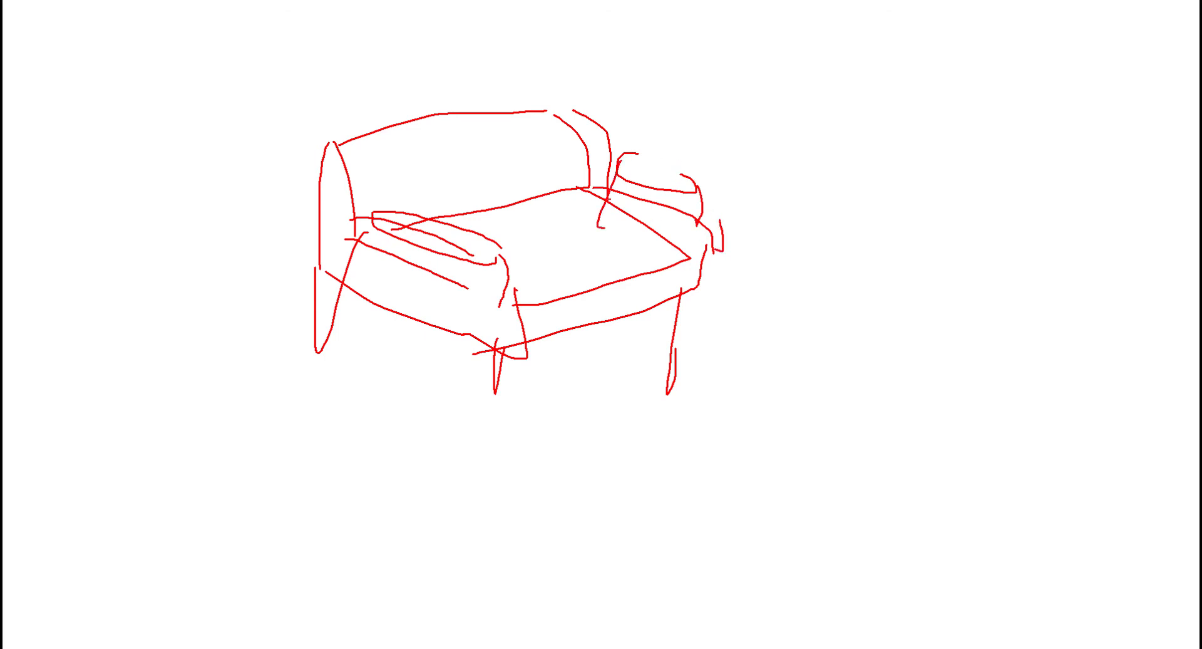
mouse_move(602, 187)
left_mouse_down()
mouse_move(387, 236)
mouse_move(496, 300)
mouse_move(362, 250)
mouse_move(378, 272)
mouse_move(433, 276)
mouse_move(466, 248)
left_mouse_up()
- Mark the sofa's backrest, seat and both armrests with blue check marks, circle the backrest area and draw an arrow to its upper edge
left_click_drag(455, 149, 502, 134)
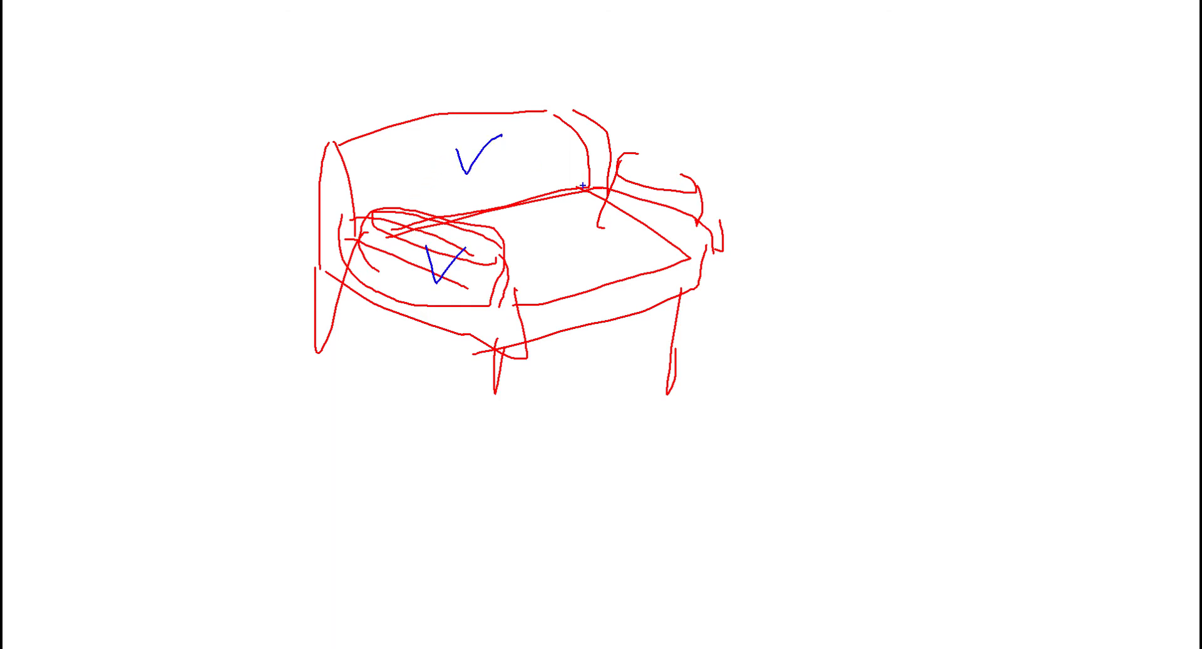
left_click_drag(649, 183, 670, 196)
mouse_move(569, 255)
left_mouse_down()
mouse_move(573, 269)
mouse_move(618, 221)
left_mouse_up()
mouse_move(510, 178)
left_mouse_down()
mouse_move(410, 136)
mouse_move(517, 162)
mouse_move(477, 113)
mouse_move(448, 162)
left_mouse_up()
mouse_move(632, 39)
left_mouse_down()
mouse_move(556, 94)
mouse_move(590, 96)
mouse_move(559, 164)
left_mouse_up()
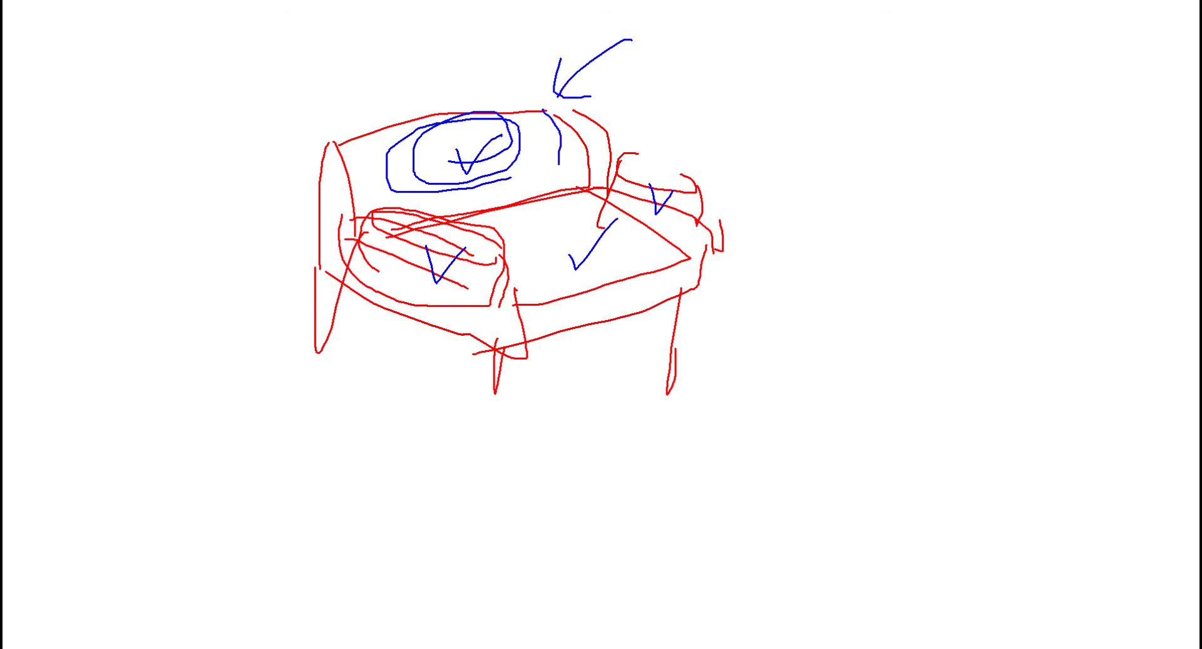
- Draw crossing blue guide lines and a surrounding loop across the sofa's backrest
left_click_drag(526, 111, 528, 165)
mouse_move(483, 120)
left_mouse_down()
mouse_move(494, 180)
mouse_move(461, 193)
left_mouse_up()
left_click_drag(405, 123, 420, 204)
left_click_drag(357, 152, 492, 120)
left_click_drag(413, 167, 549, 141)
mouse_move(605, 182)
left_mouse_down()
mouse_move(391, 211)
mouse_move(416, 126)
mouse_move(584, 157)
mouse_move(342, 196)
mouse_move(389, 123)
mouse_move(628, 139)
mouse_move(525, 172)
left_mouse_up()
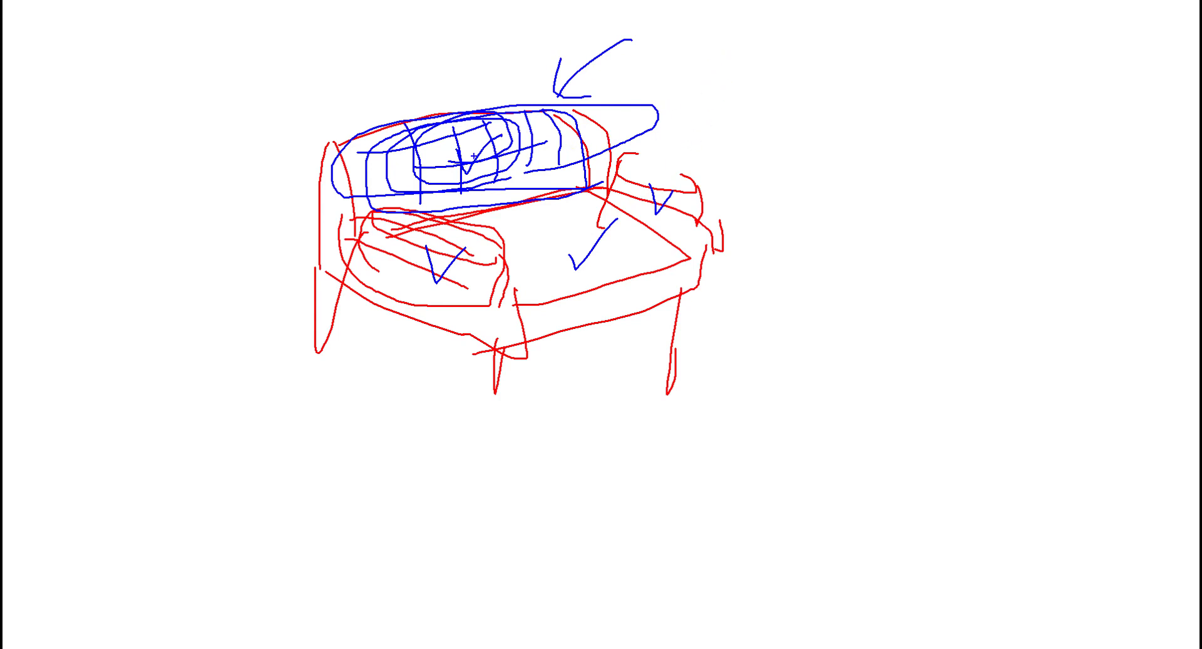
- Write the letter A beside the sofa and link it with curved blue lines to the backrest and both armrests
left_click_drag(542, 259, 549, 260)
mouse_move(830, 90)
left_mouse_down()
mouse_move(811, 164)
mouse_move(852, 136)
mouse_move(846, 116)
mouse_move(658, 114)
mouse_move(621, 136)
left_mouse_up()
left_click_drag(810, 135, 702, 207)
mouse_move(803, 213)
left_mouse_down()
mouse_move(530, 279)
mouse_move(508, 273)
left_mouse_up()
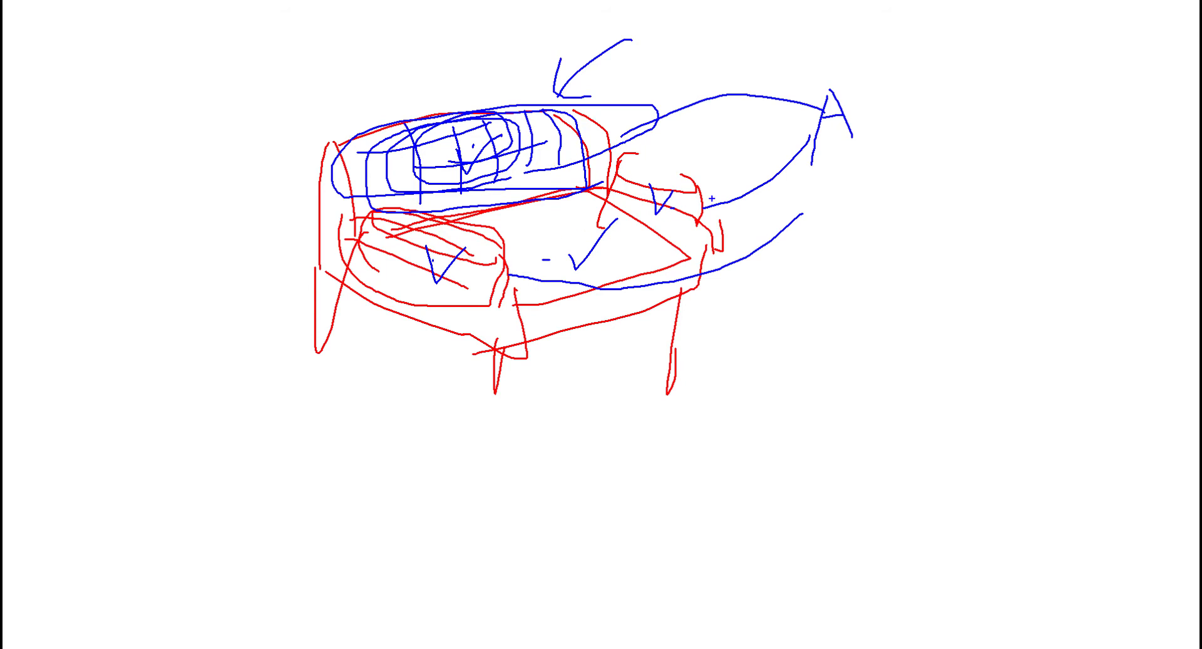
- Circle the sofa's two armrests and its backrest in blue, and draw curved arrows linking the armrests with the backrest
mouse_move(689, 203)
left_mouse_down()
mouse_move(606, 183)
mouse_move(703, 199)
mouse_move(604, 188)
mouse_move(688, 189)
mouse_move(711, 154)
mouse_move(642, 212)
left_mouse_up()
mouse_move(685, 159)
left_mouse_down()
mouse_move(695, 72)
mouse_move(584, 110)
mouse_move(604, 91)
left_mouse_up()
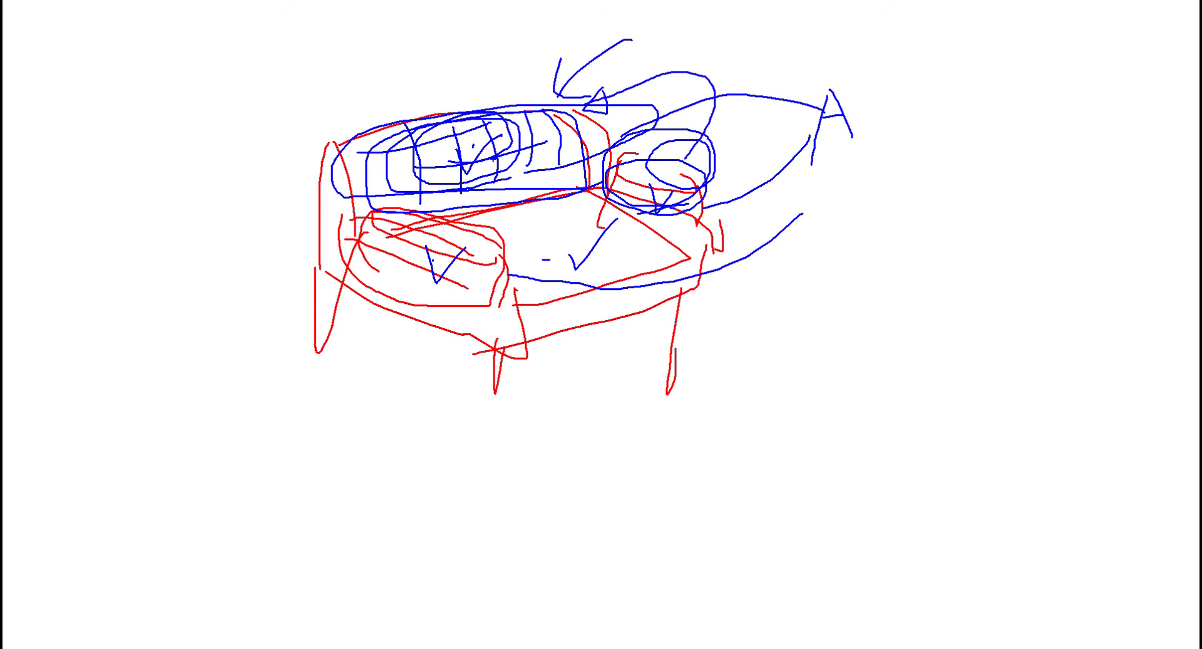
mouse_move(487, 174)
left_mouse_down()
mouse_move(442, 132)
mouse_move(512, 151)
left_mouse_up()
mouse_move(486, 112)
left_mouse_down()
mouse_move(638, 55)
mouse_move(692, 149)
mouse_move(702, 146)
left_mouse_up()
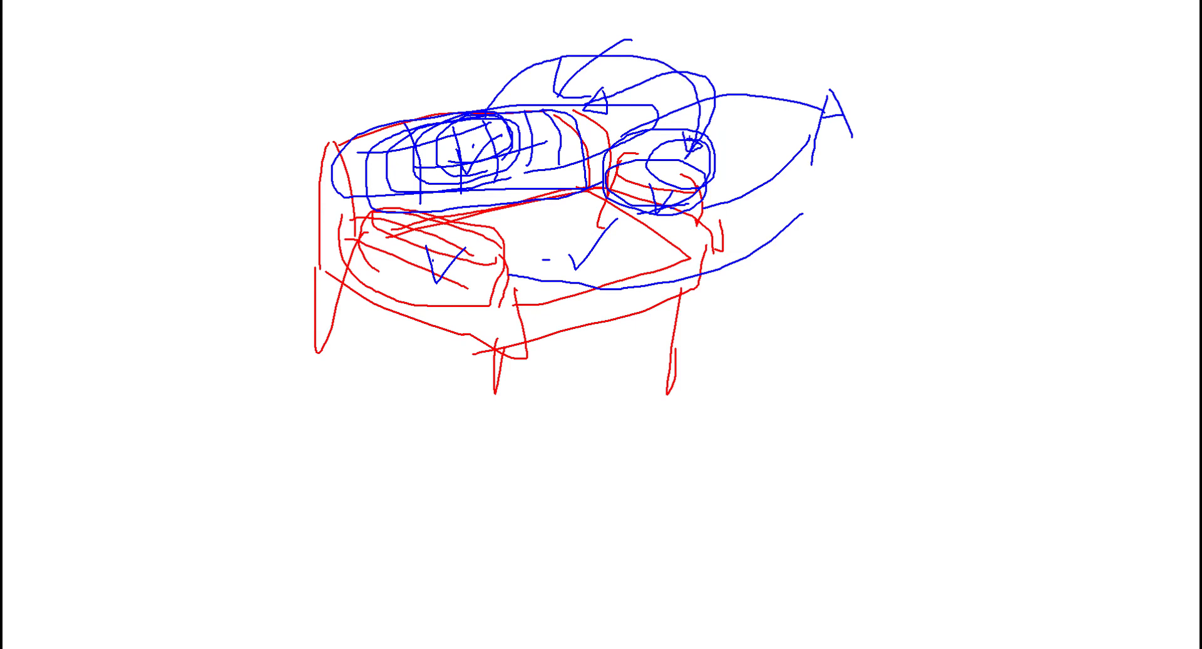
mouse_move(448, 300)
left_mouse_down()
mouse_move(391, 249)
mouse_move(461, 290)
mouse_move(448, 220)
mouse_move(431, 296)
mouse_move(346, 270)
mouse_move(301, 105)
mouse_move(378, 122)
mouse_move(390, 113)
mouse_move(368, 125)
mouse_move(384, 111)
mouse_move(451, 175)
left_mouse_up()
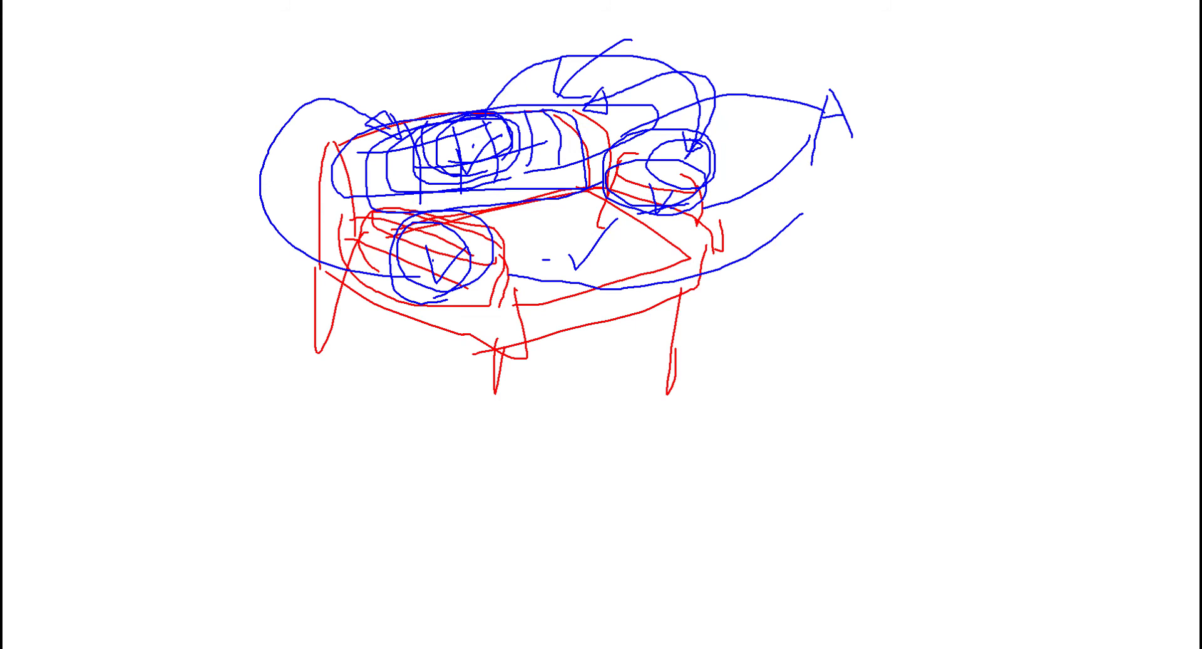
left_click_drag(431, 117, 506, 141)
mouse_move(402, 132)
left_mouse_down()
mouse_move(325, 102)
mouse_move(276, 159)
mouse_move(331, 241)
mouse_move(391, 250)
mouse_move(363, 266)
left_mouse_up()
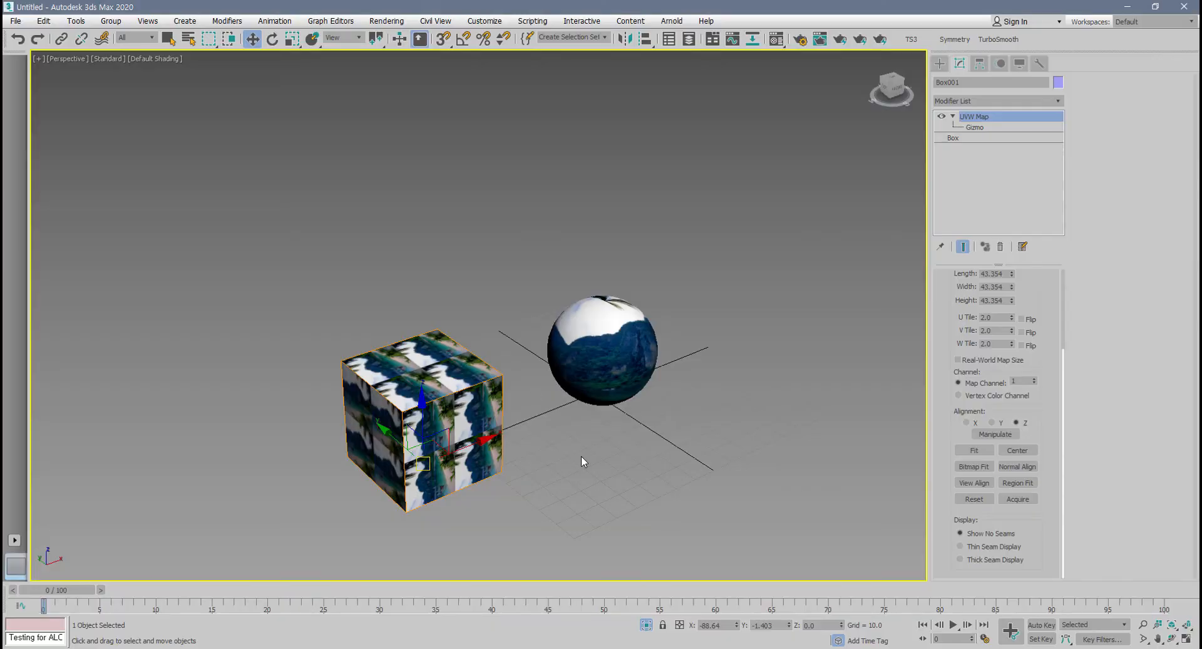
- Open a fresh white drawing screen and sketch a blue curved strip with jagged strokes at its lower end
middle_click_drag(581, 456, 548, 453, "alt")
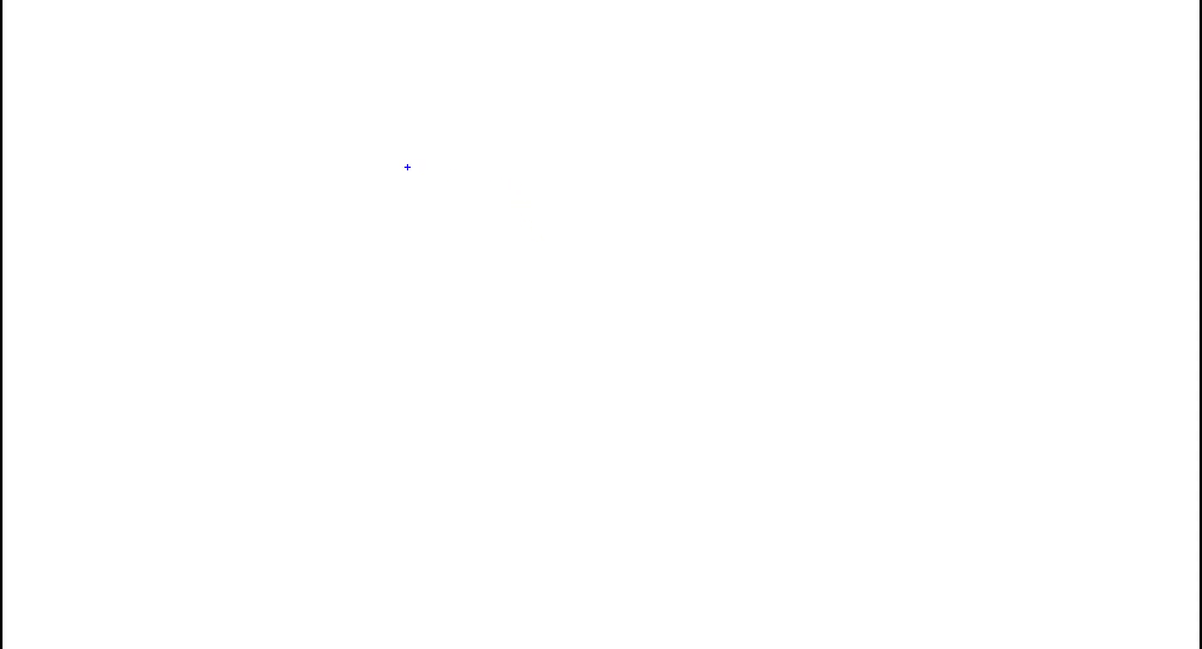
mouse_move(402, 161)
left_mouse_down()
mouse_move(456, 148)
mouse_move(534, 188)
mouse_move(699, 418)
left_mouse_up()
mouse_move(401, 167)
left_mouse_down()
mouse_move(481, 231)
mouse_move(623, 424)
mouse_move(689, 426)
left_mouse_up()
mouse_move(588, 348)
left_mouse_down()
mouse_move(628, 438)
mouse_move(623, 365)
mouse_move(646, 390)
mouse_move(661, 371)
mouse_move(689, 411)
mouse_move(671, 352)
mouse_move(682, 389)
left_mouse_up()
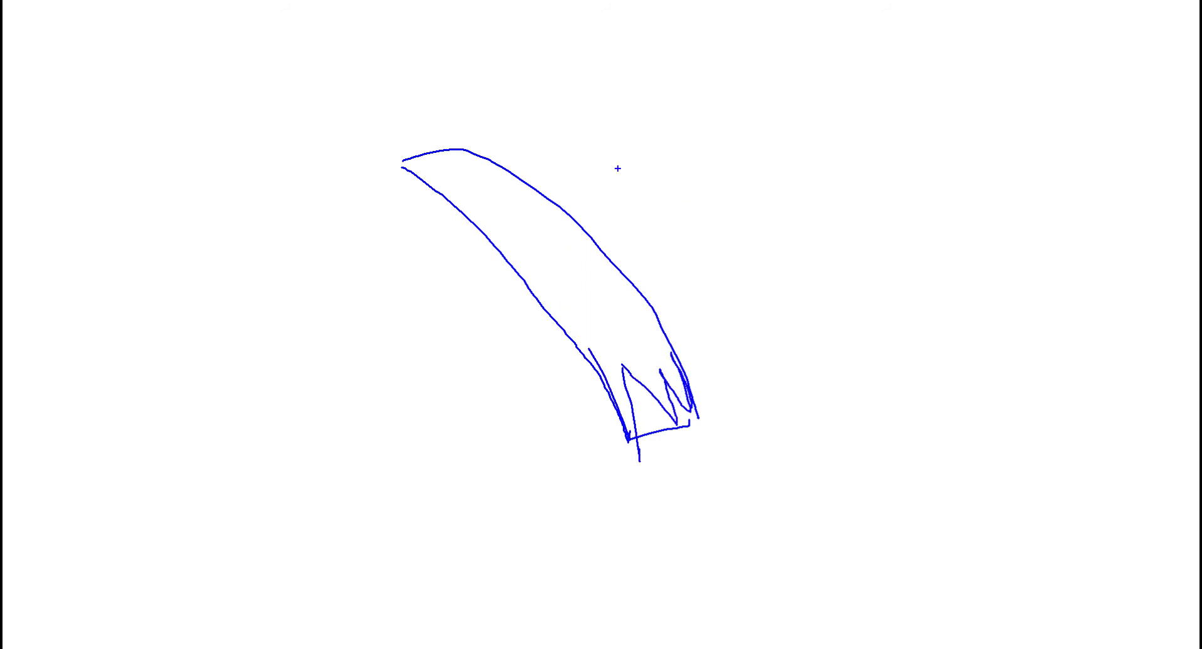
- Sketch a second curved strip with inner contour lines beside the first, plus a small double loop attached to the first strip
mouse_move(554, 174)
left_mouse_down()
mouse_move(618, 149)
mouse_move(869, 382)
left_mouse_up()
mouse_move(568, 172)
left_mouse_down()
mouse_move(783, 374)
mouse_move(807, 392)
mouse_move(846, 382)
left_mouse_up()
mouse_move(553, 282)
left_mouse_down()
mouse_move(491, 295)
mouse_move(460, 338)
left_mouse_up()
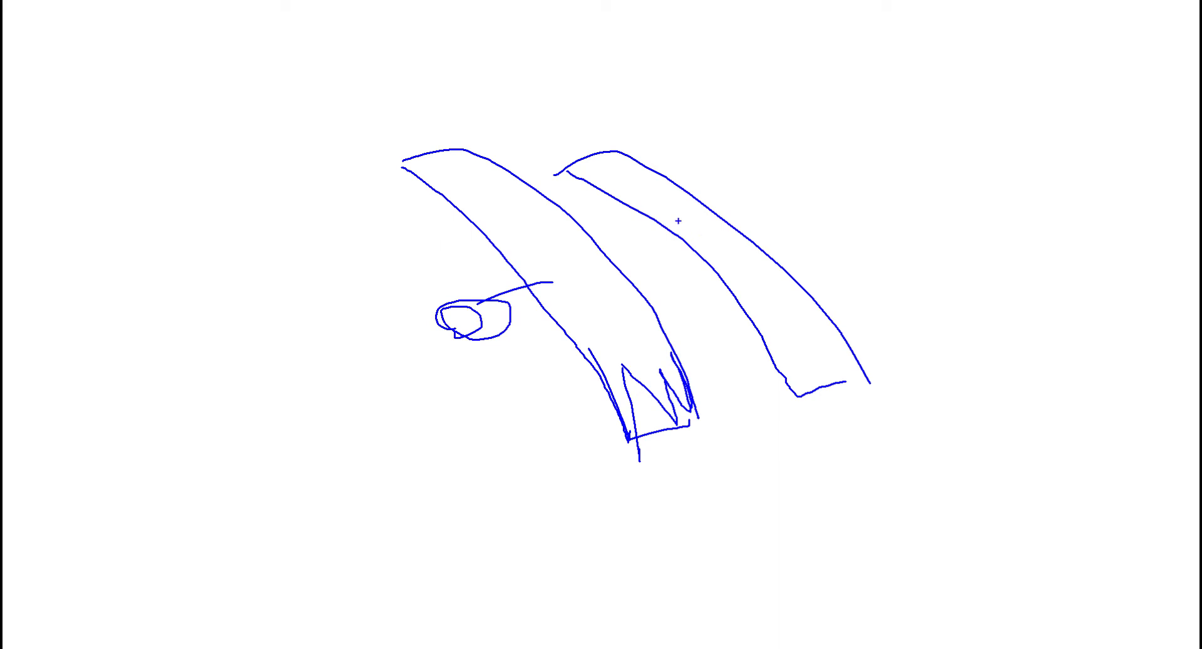
left_click_drag(651, 194, 899, 452)
left_click_drag(732, 261, 805, 389)
left_click_drag(776, 307, 884, 405)
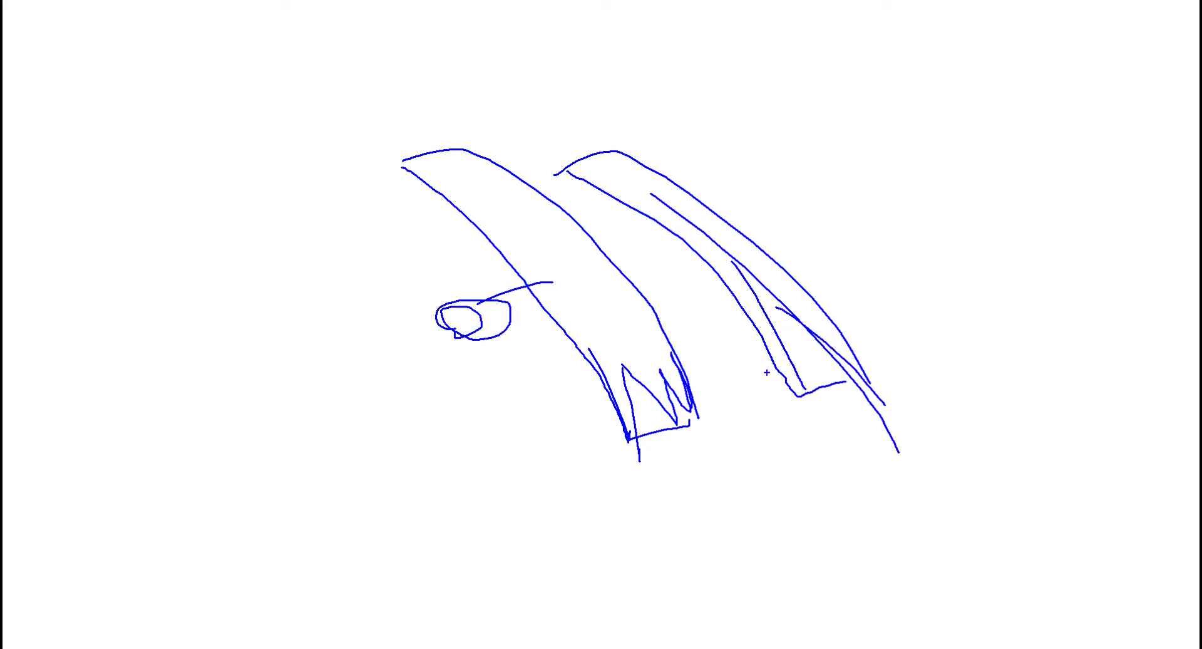
- Circle the middle of the first strip, draw arrows in both directions between the strips, and close the drawing screen
mouse_move(615, 318)
left_mouse_down()
mouse_move(724, 299)
mouse_move(747, 310)
left_mouse_up()
mouse_move(610, 339)
left_mouse_down()
mouse_move(592, 257)
mouse_move(587, 330)
left_mouse_up()
mouse_move(735, 245)
left_mouse_down()
mouse_move(721, 231)
mouse_move(606, 237)
mouse_move(604, 251)
mouse_move(631, 251)
left_mouse_up()
mouse_move(549, 235)
left_mouse_down()
mouse_move(567, 212)
mouse_move(643, 202)
mouse_move(628, 221)
mouse_move(659, 224)
left_mouse_up()
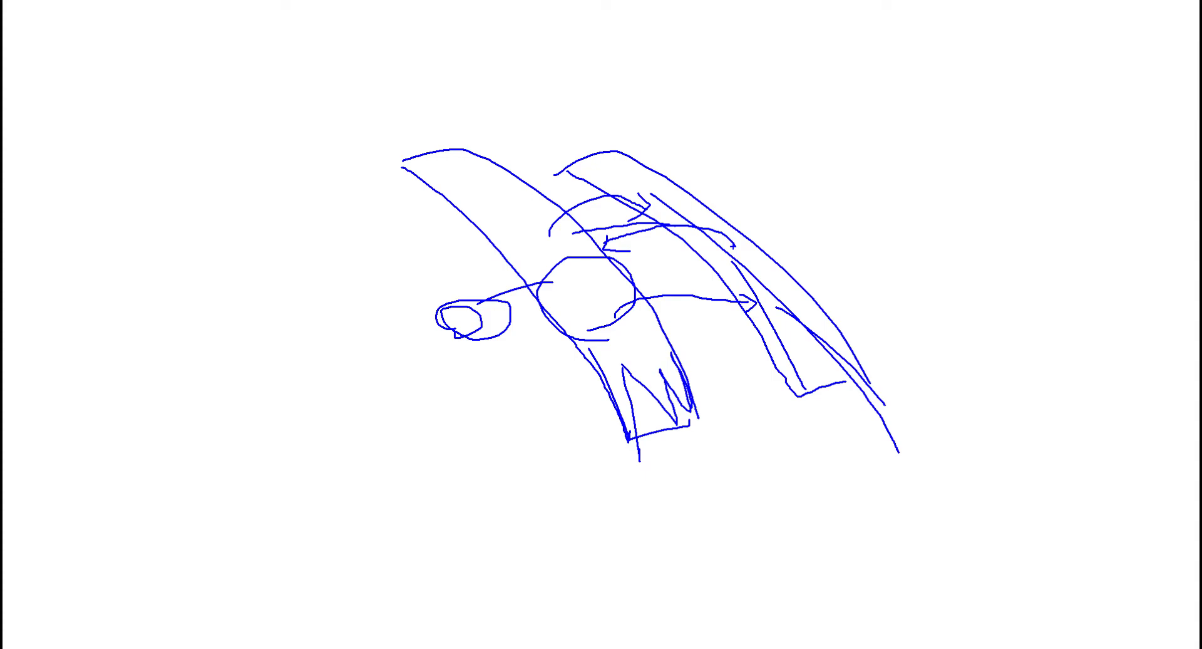
key("Escape")
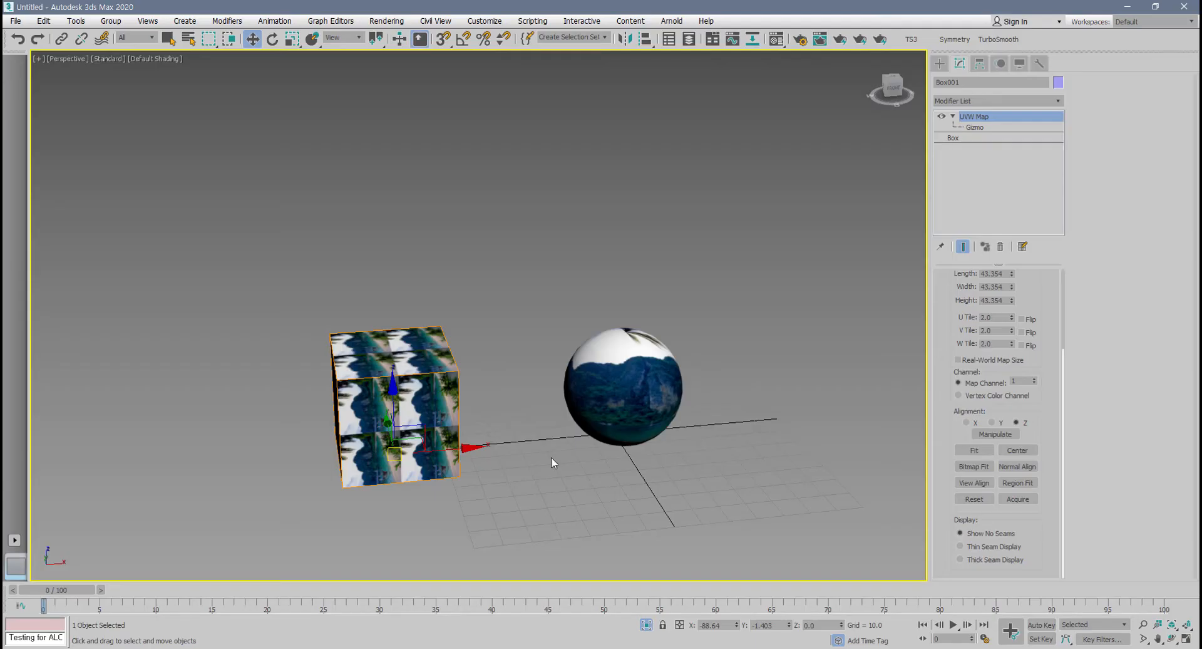
- Select the textured sphere and set its UVW Map seam display to Thin Seam Display
middle_click_drag(630, 518, 659, 510)
middle_click_drag(658, 510, 633, 518, "alt")
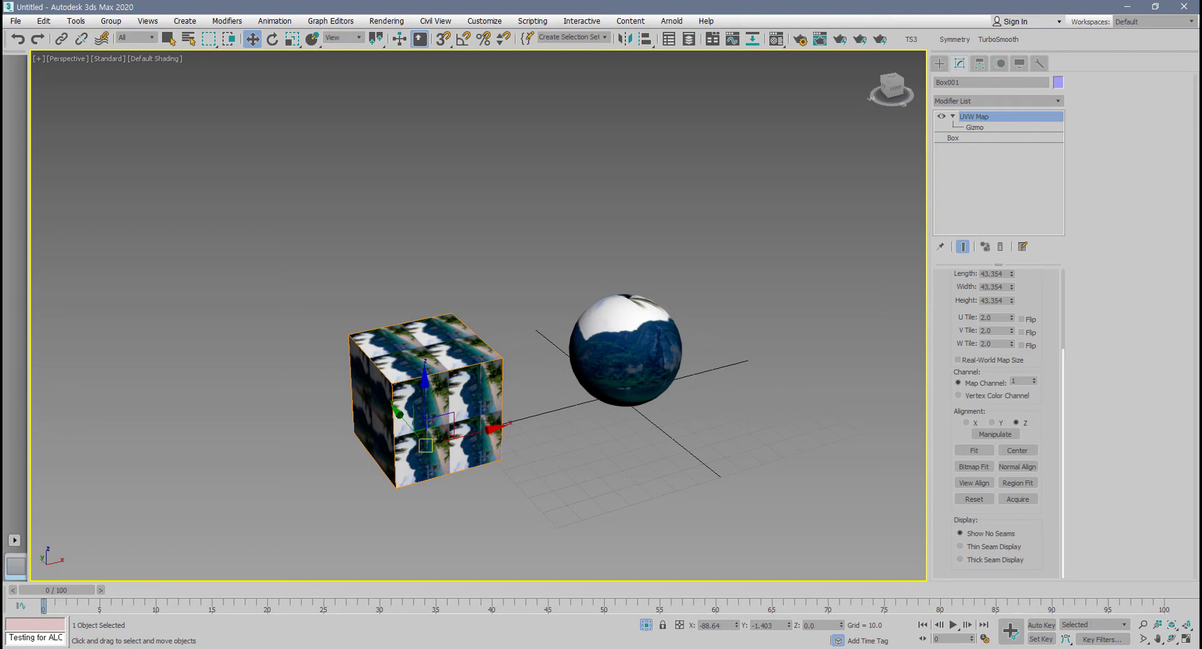
middle_click_drag(431, 363, 524, 362, "alt")
middle_click_drag(523, 363, 551, 367)
scroll(572, 338, "up", 3)
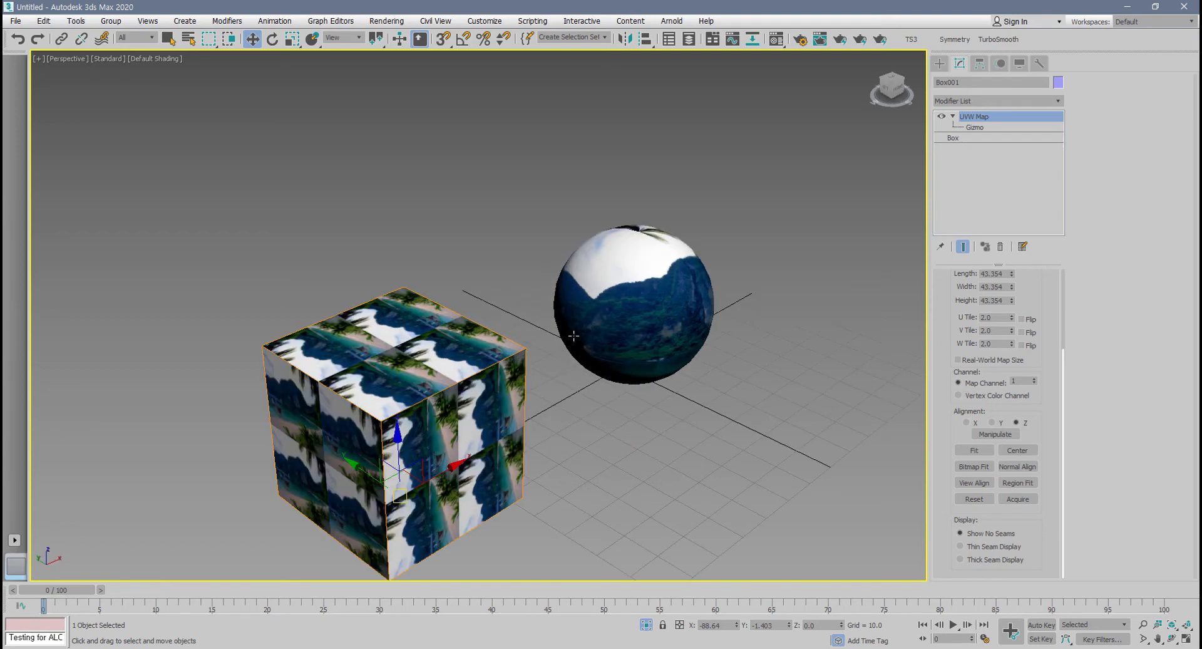
left_click(615, 332)
middle_click_drag(733, 330, 489, 390, "alt")
scroll(485, 392, "up", 5)
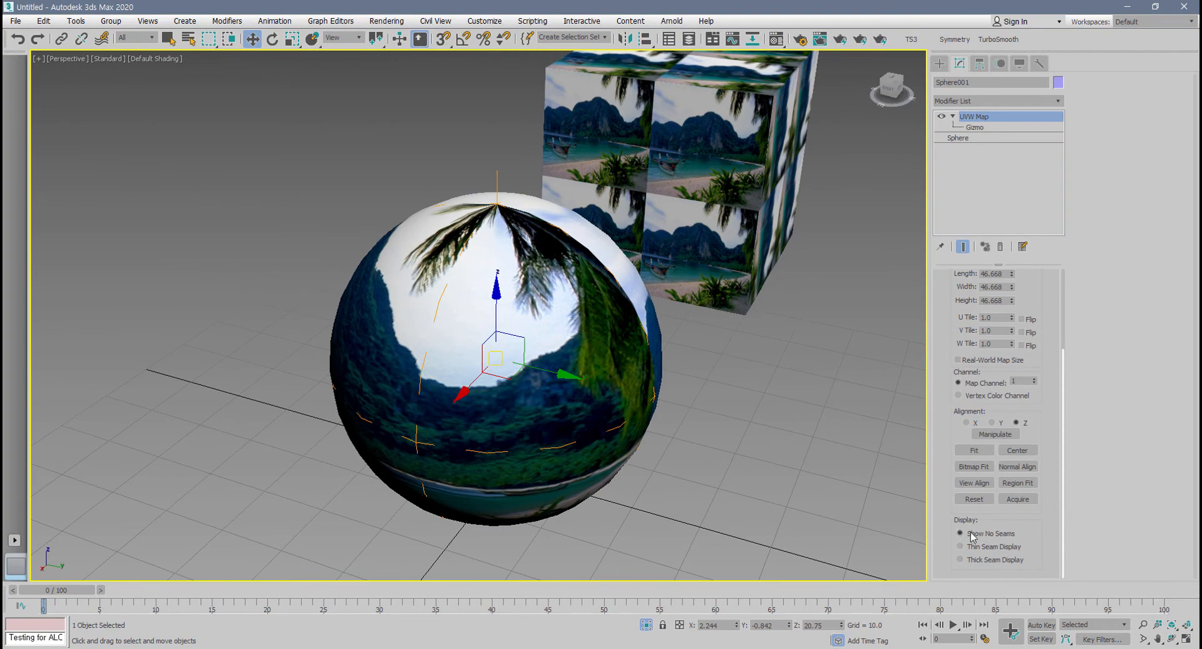
middle_click_drag(610, 488, 596, 470, "alt")
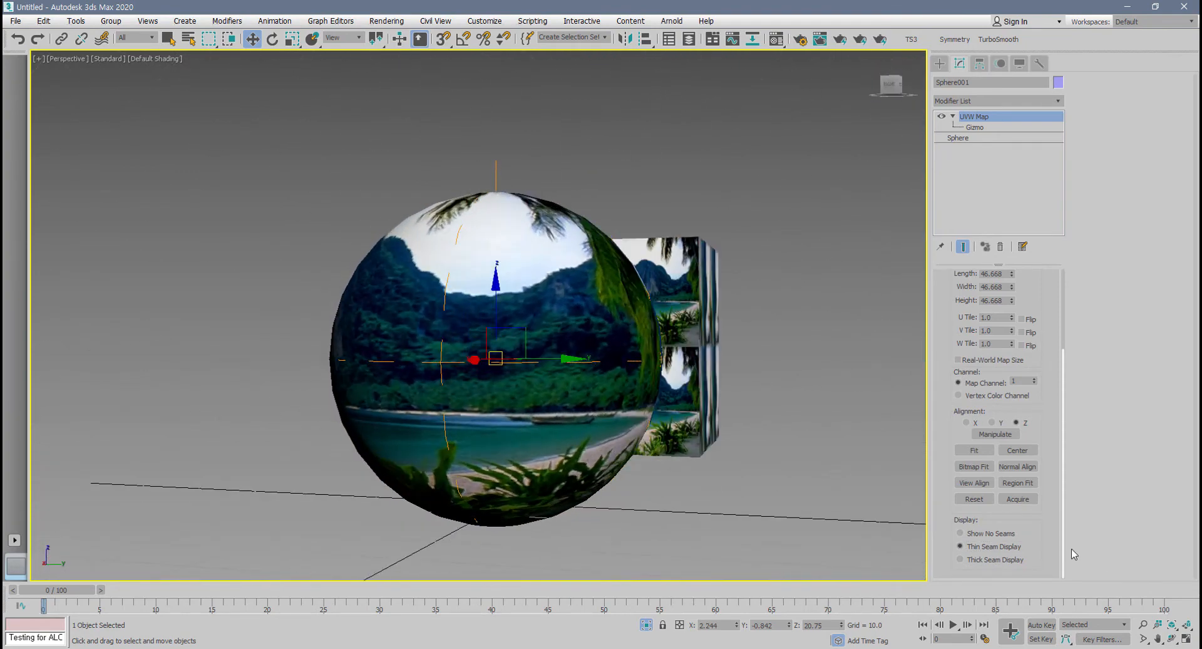
- Switch the sphere's mapping to Thick Seam Display and turn on edged faces in the viewport
left_click(963, 560)
middle_click_drag(783, 551, 798, 514, "alt")
key("F4")
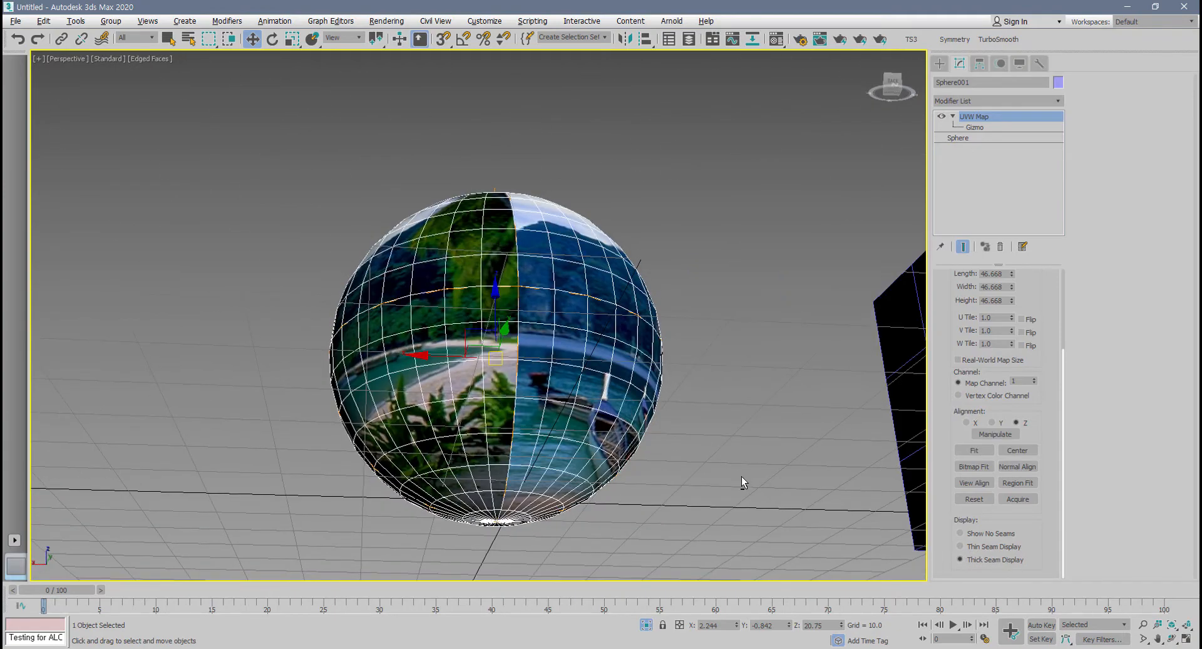
- Return the sphere's mapping to Thin Seam Display, inspect its seam, and turn off edged faces
middle_click_drag(744, 483, 876, 539, "alt")
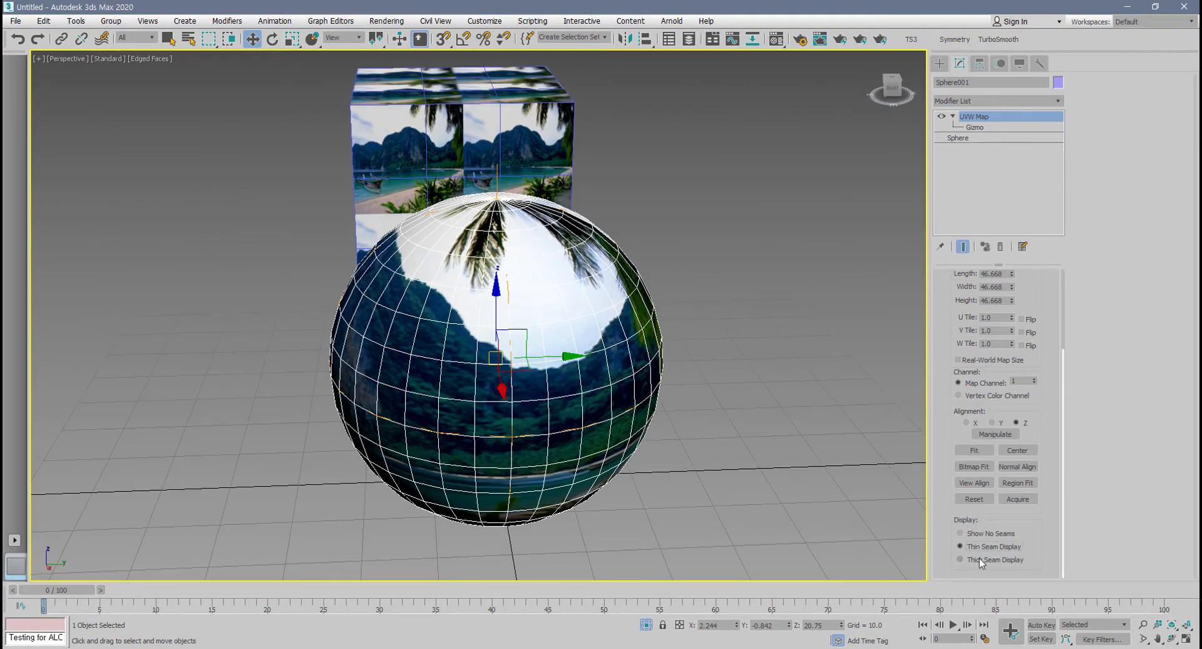
middle_click_drag(557, 391, 504, 389, "alt")
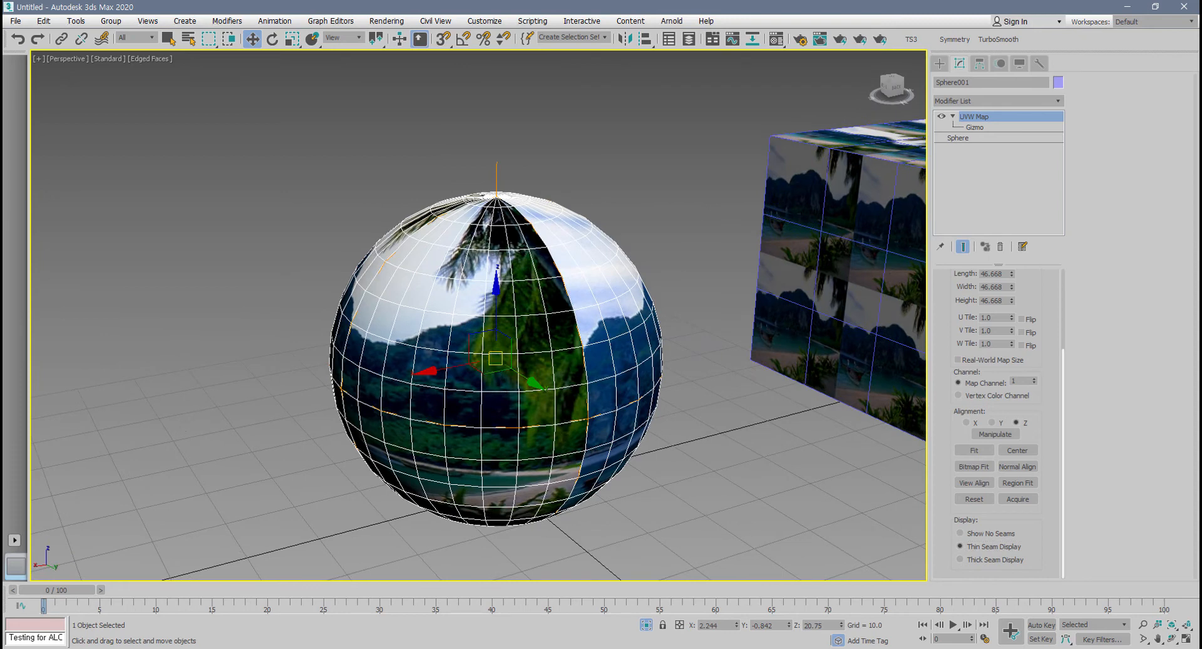
middle_click_drag(414, 438, 440, 430, "alt")
key("F4")
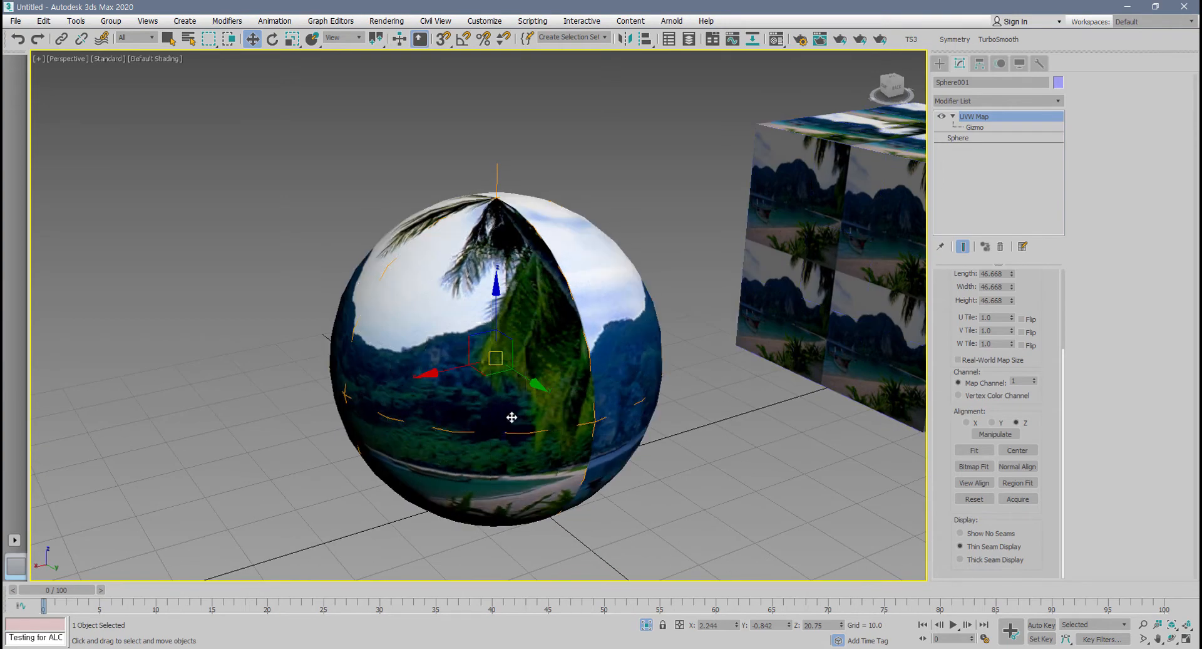
- Try Thick Seam Display on the sphere once more, and set the display back to Show No Seams
mouse_move(566, 423)
middle_mouse_down("alt")
mouse_move(652, 443)
mouse_move(693, 357)
mouse_move(712, 421)
middle_mouse_up("alt")
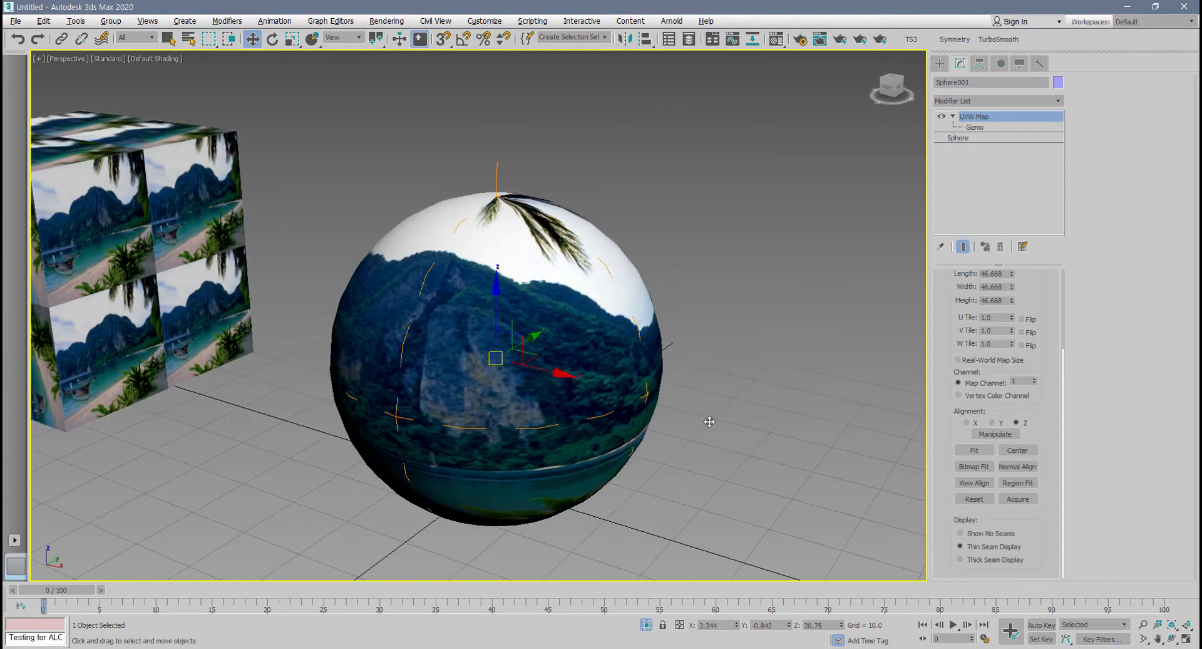
left_click(968, 559)
middle_click_drag(783, 491, 620, 466, "alt")
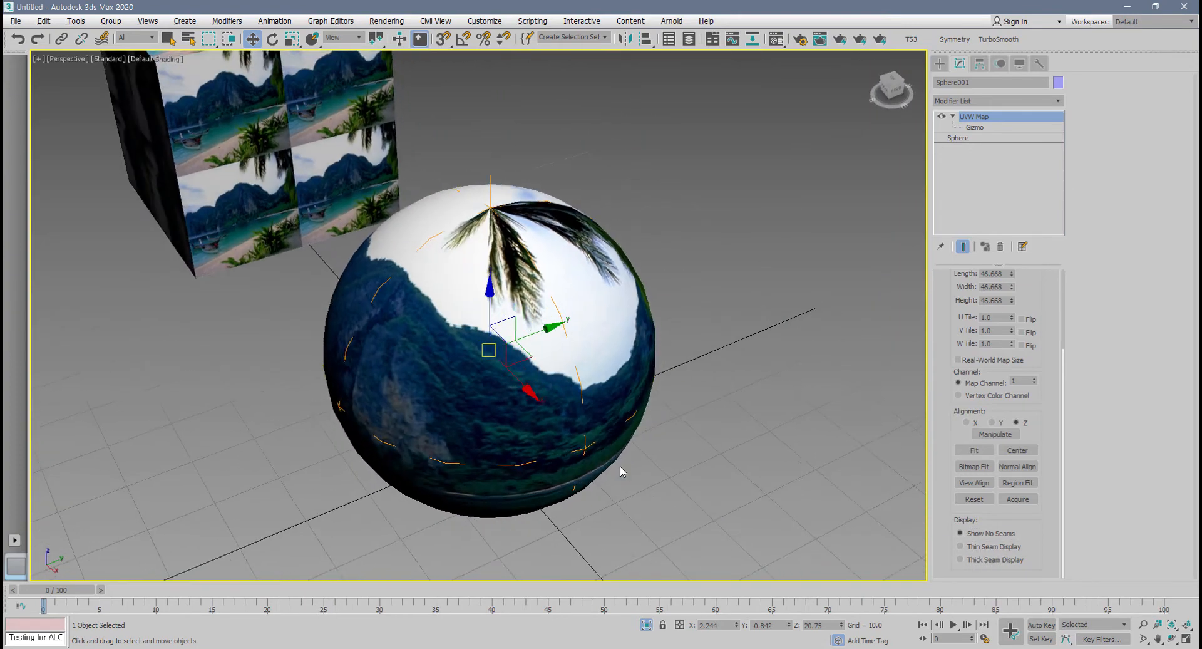
- Unhide all hidden objects in the scene
scroll(616, 466, "down", 5)
middle_click_drag(684, 388, 845, 394, "alt")
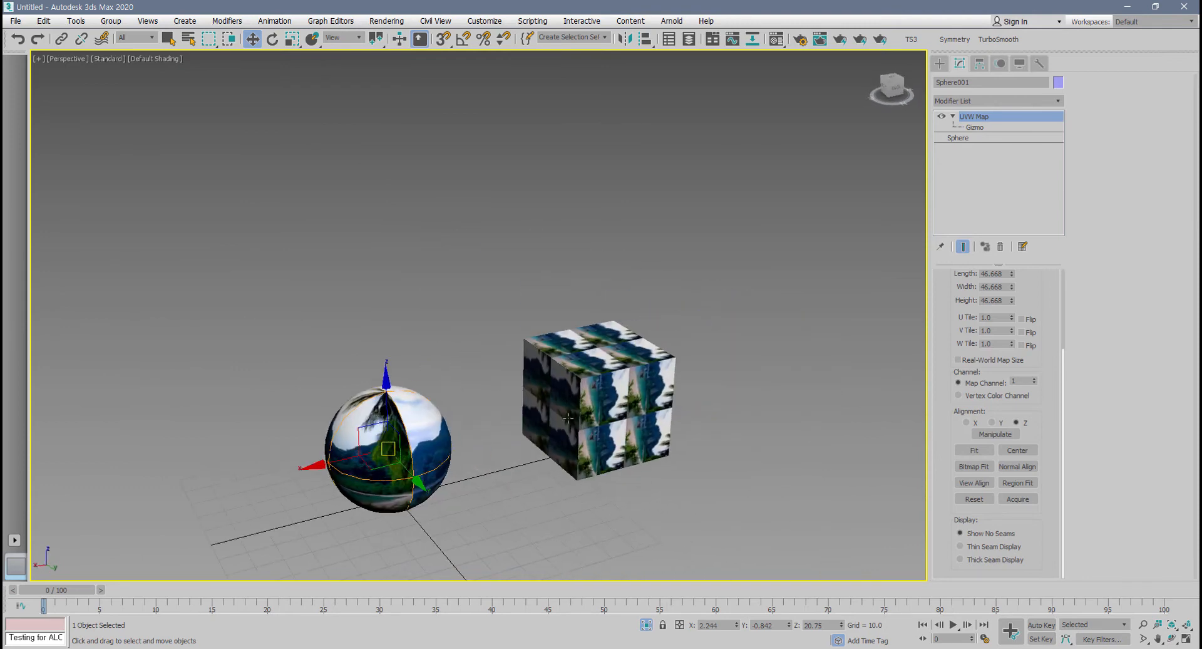
left_click_drag(1049, 363, 1049, 475)
right_click(633, 311)
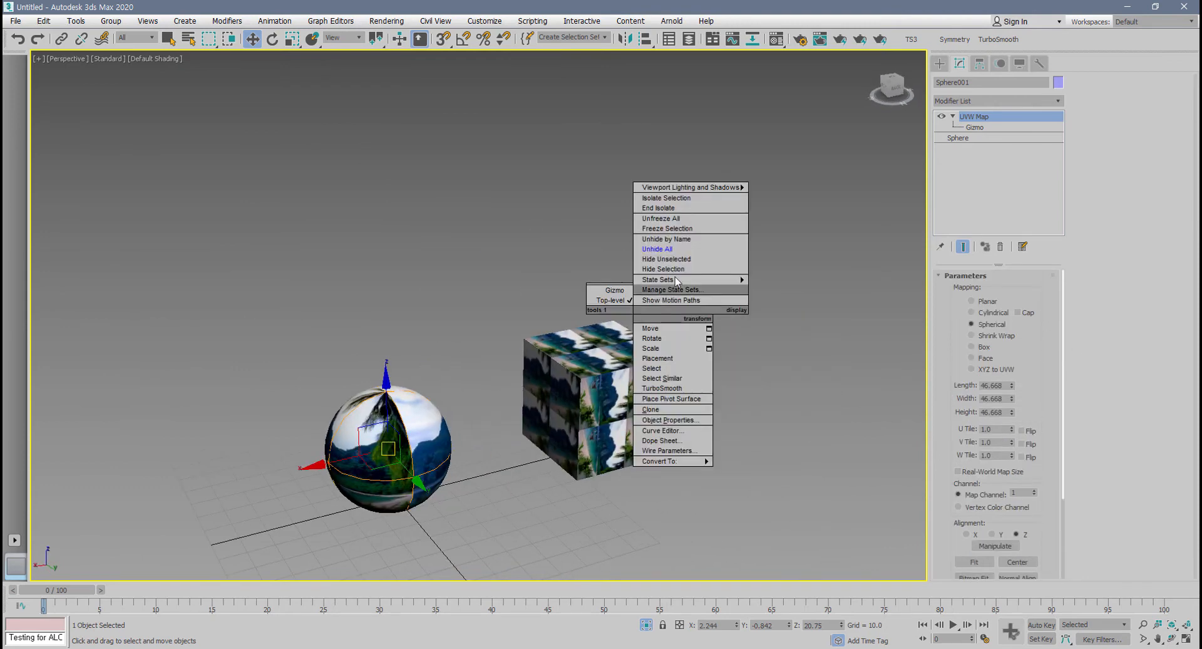
left_click(681, 247)
- Select the large textured plane, show edged faces, and apply a UVW Map modifier to the plane
scroll(643, 346, "down", 5)
left_click(682, 403)
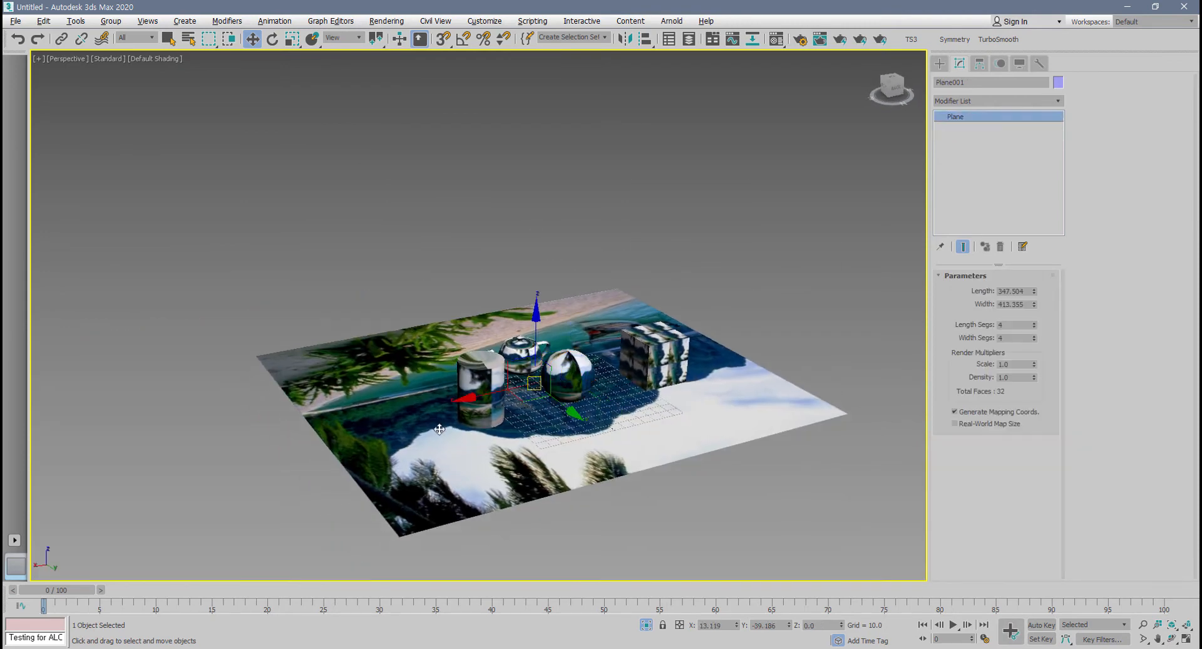
mouse_move(682, 402)
middle_mouse_down("alt")
mouse_move(642, 410)
mouse_move(566, 389)
mouse_move(526, 416)
mouse_move(629, 423)
middle_mouse_up("alt")
key("F4")
left_click(1058, 101)
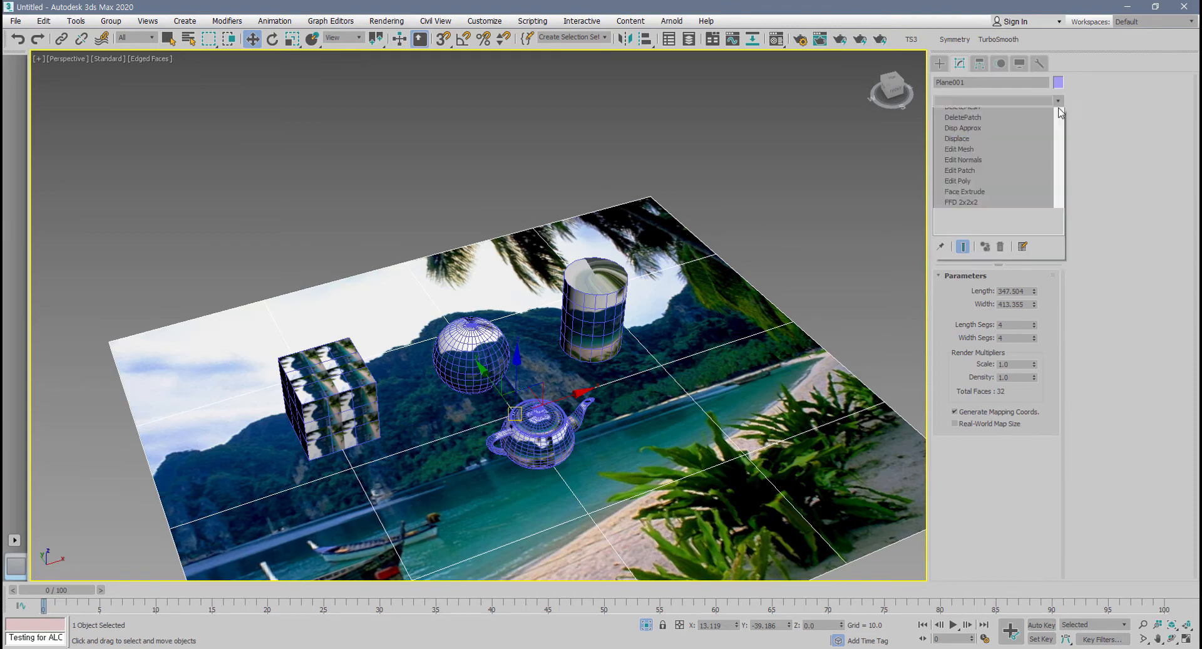
left_click_drag(1058, 139, 1088, 519)
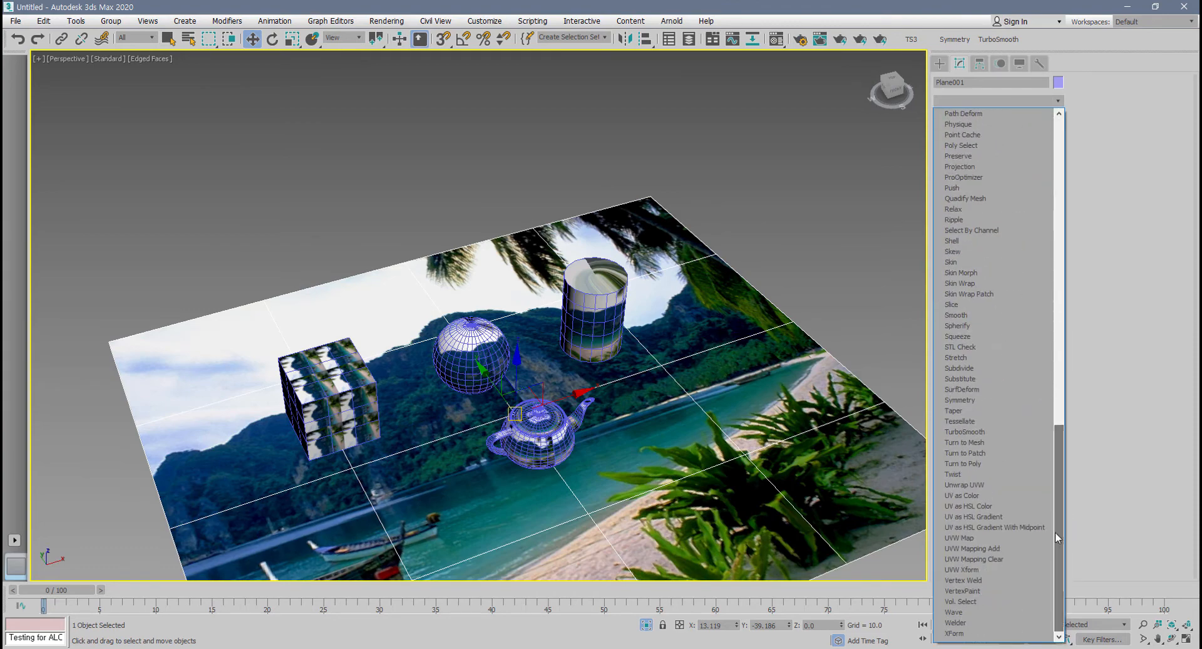
left_click(1019, 538)
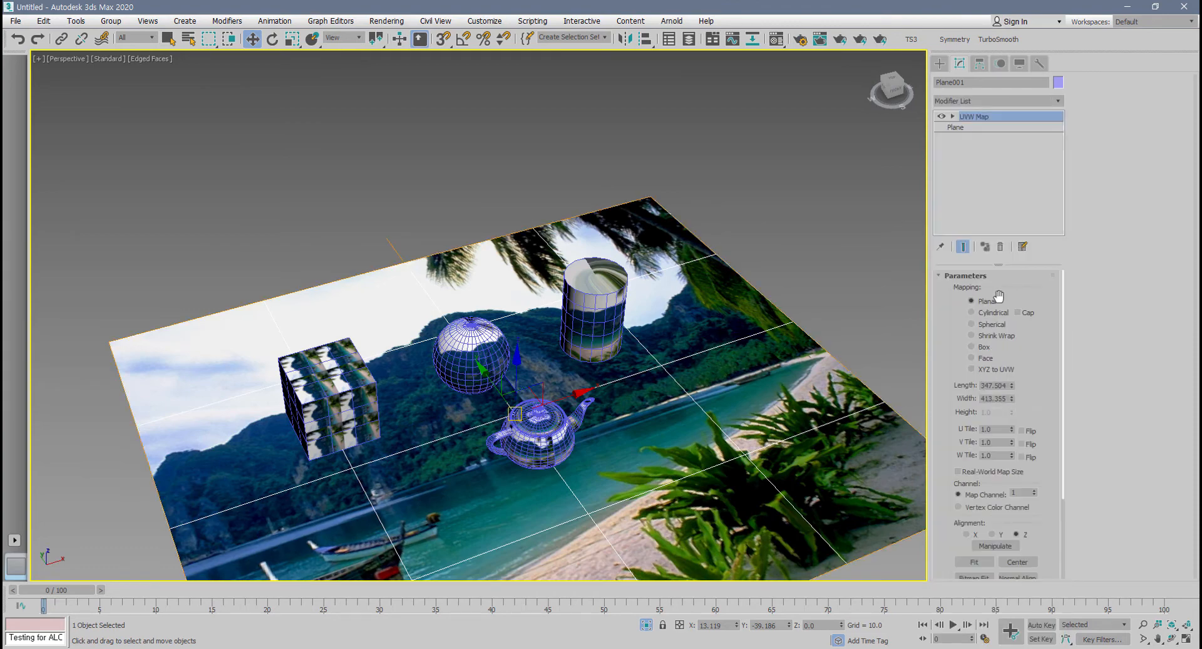
- Try changing the planar mapping's length and width, reset both to 0.0, and fit the mapping to the plane again
middle_click_drag(692, 449, 745, 437)
left_click_drag(1013, 387, 1014, 430)
right_click(1012, 399)
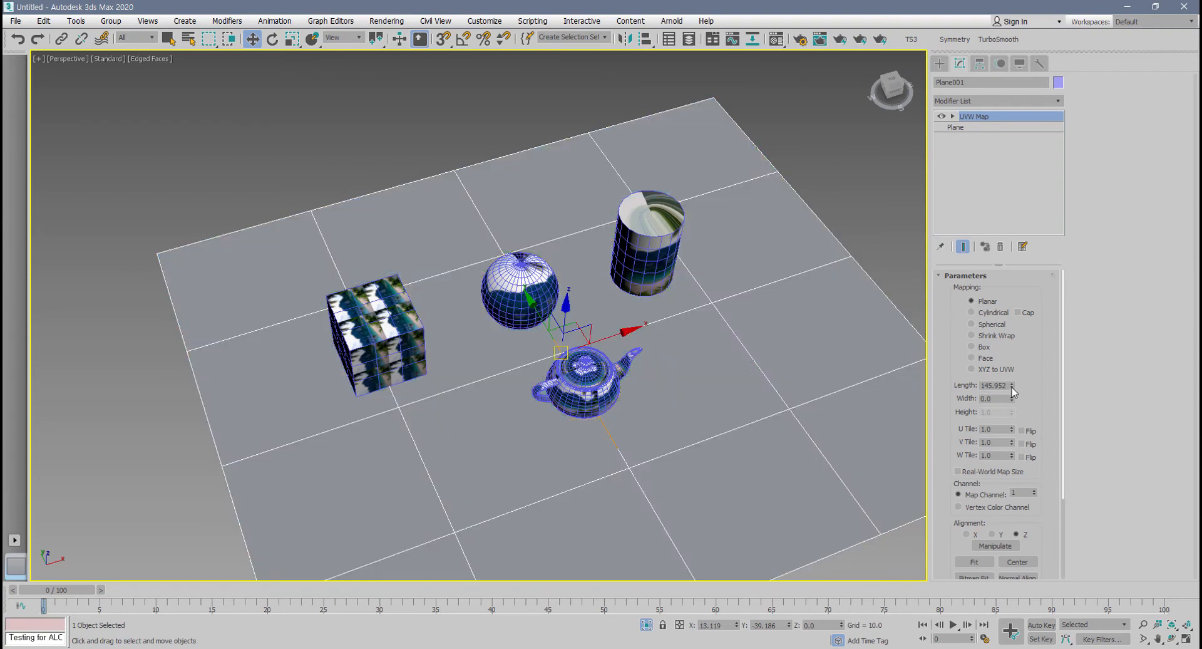
right_click(1012, 385)
left_click_drag(999, 385, 981, 386)
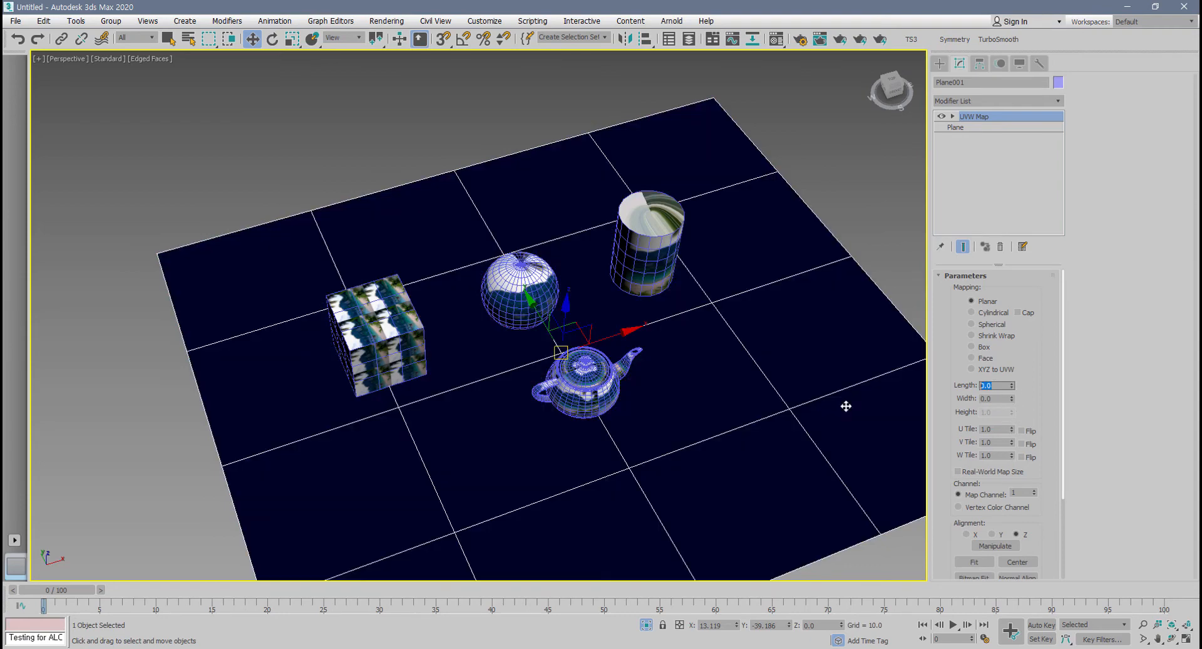
left_click(974, 561)
- Try a U Tile of 2.0 on the plane's mapping and undo it
left_click(986, 430)
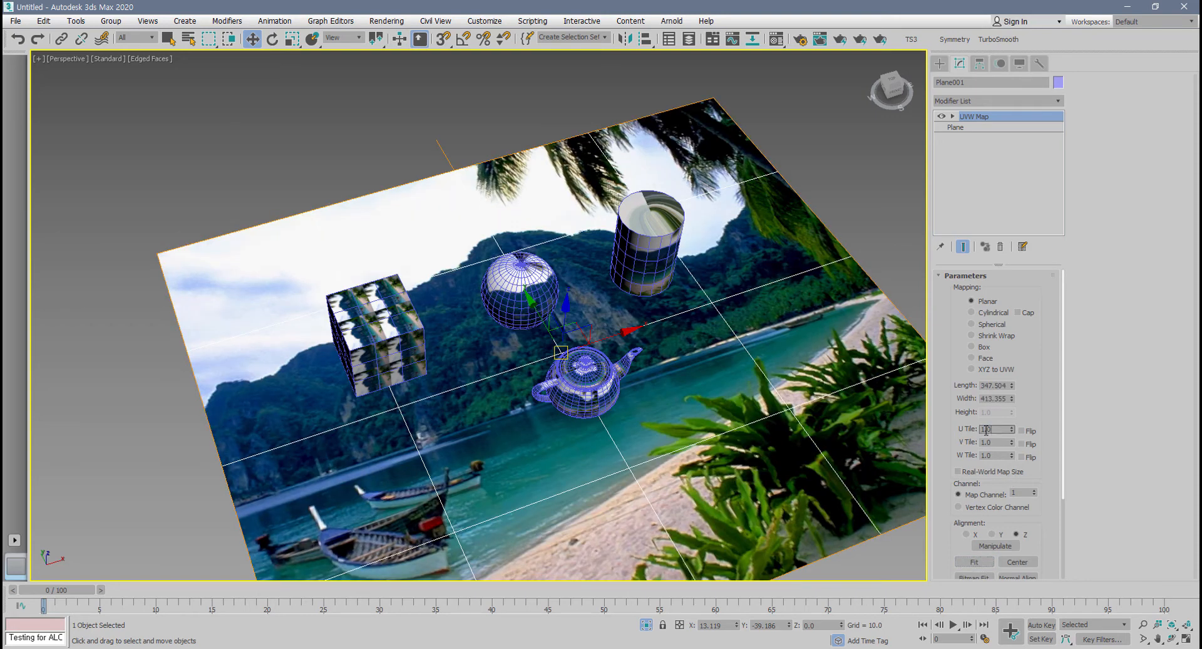
type("2")
key("Return")
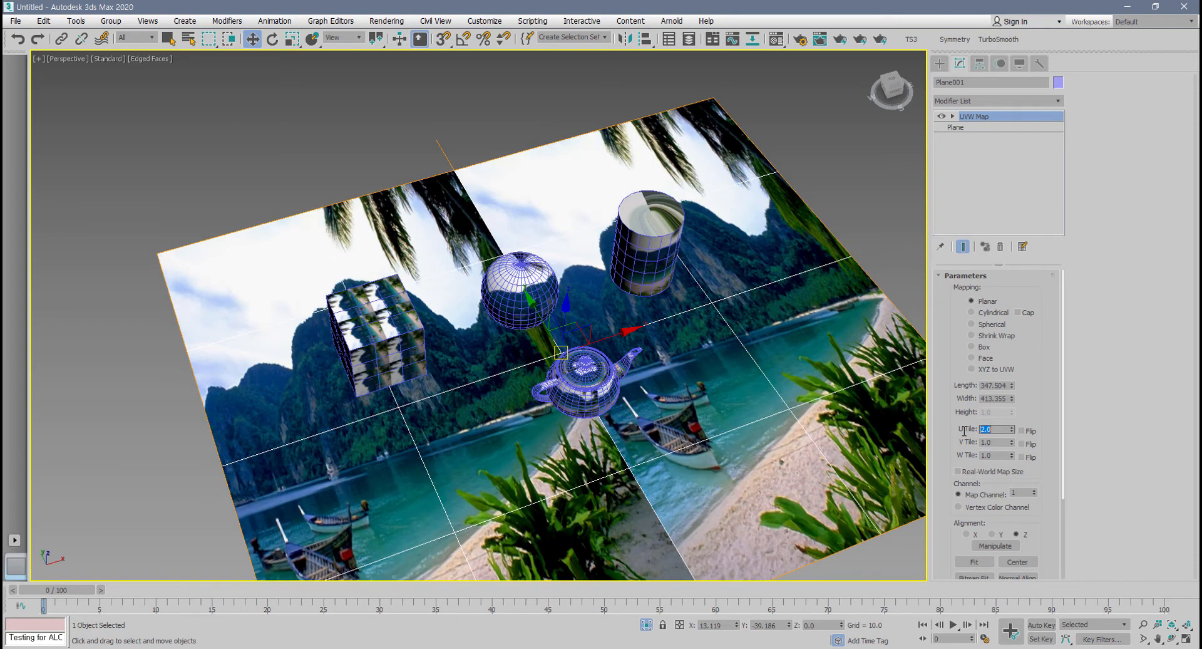
middle_click_drag(779, 412, 776, 400)
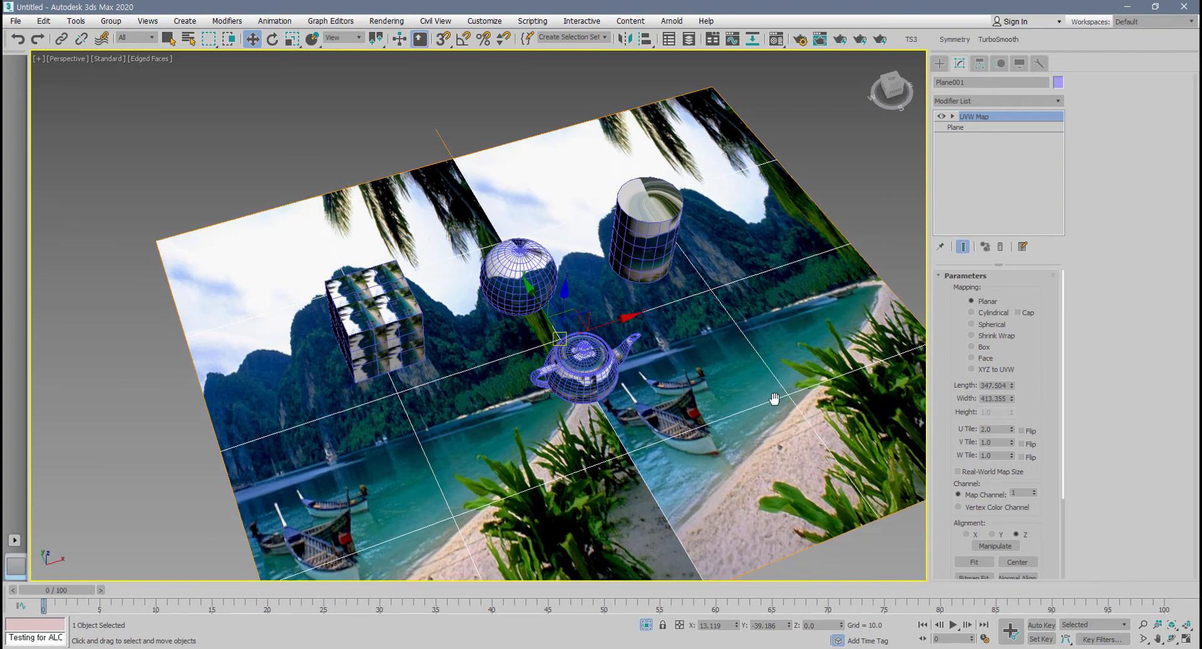
key("ctrl+z")
- Isolate the plane, turn off edged faces, and view it from almost directly above
middle_click_drag(683, 392, 640, 293)
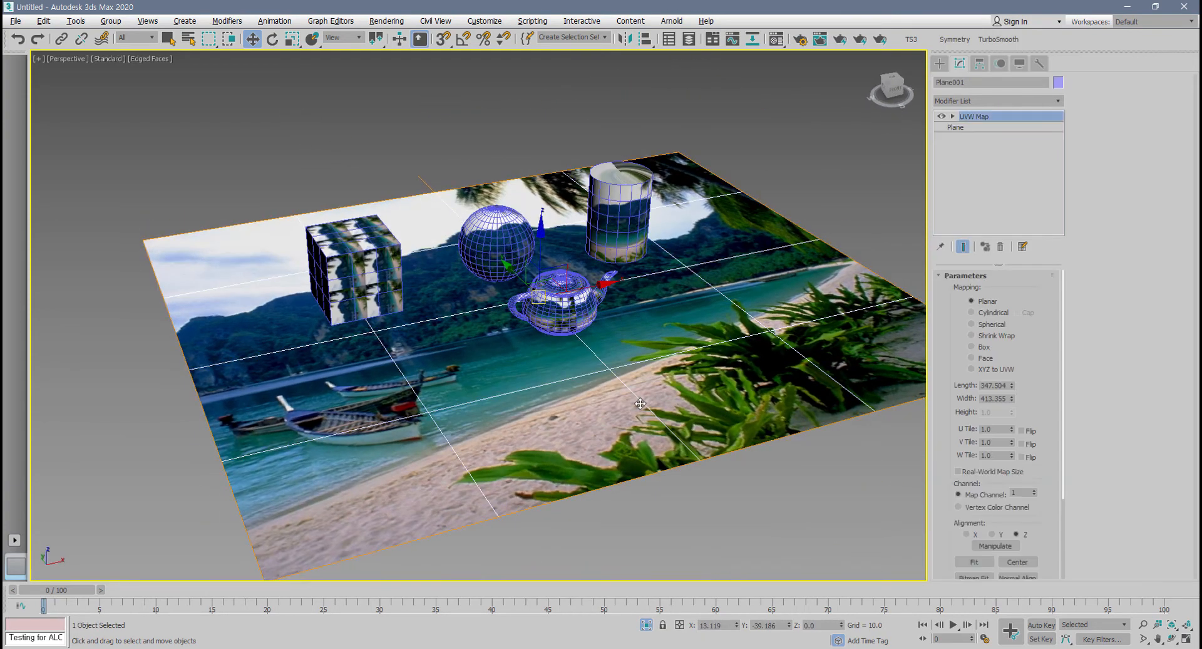
key("alt+q")
middle_click_drag(636, 362, 648, 443, "alt")
mouse_move(648, 443)
middle_mouse_down("alt")
mouse_move(686, 417)
mouse_move(636, 457)
middle_mouse_up("alt")
key("F4")
middle_click_drag(687, 311, 684, 337, "alt")
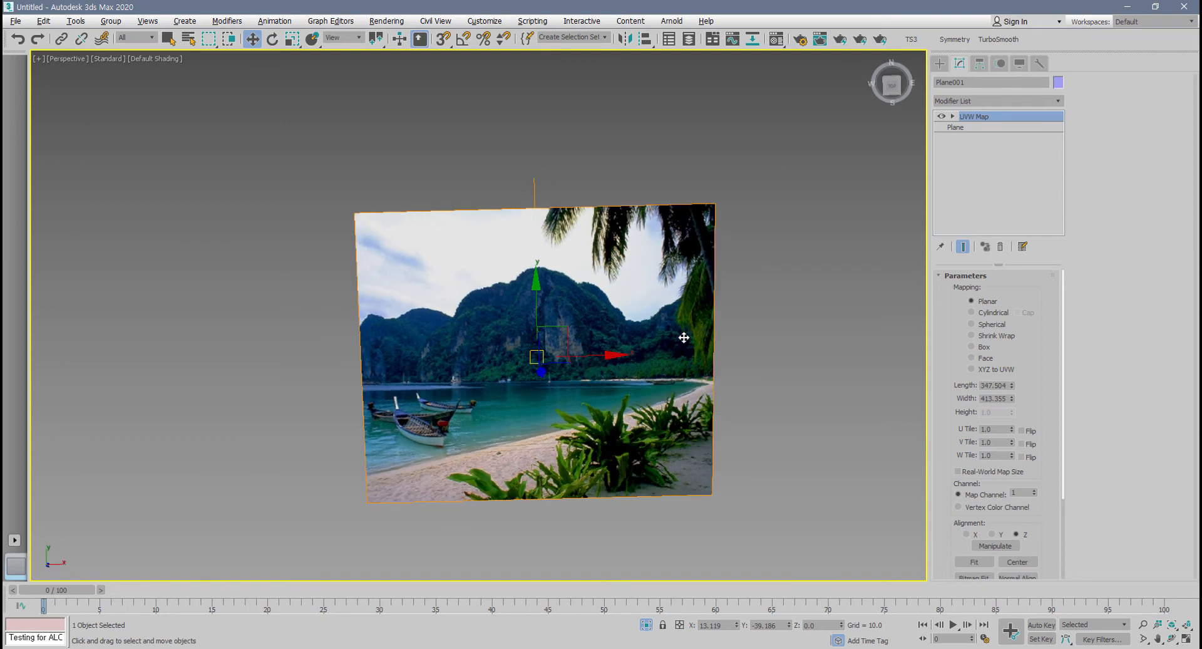
- Try a U Tile of 2.0 in the plane's UVW Map modifier and set it back to 1.0
left_click(999, 430)
type("2")
key("Return")
middle_click_drag(683, 417, 678, 412, "alt")
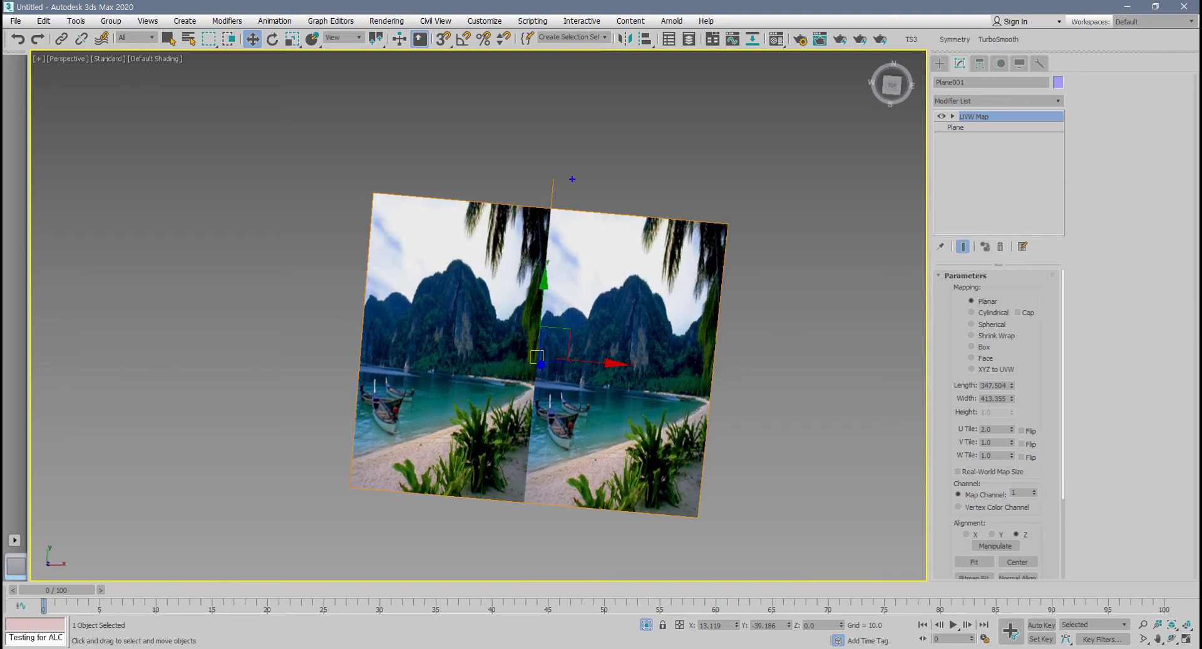
left_click_drag(553, 176, 524, 520, "shift")
middle_click_drag(822, 364, 818, 353, "alt")
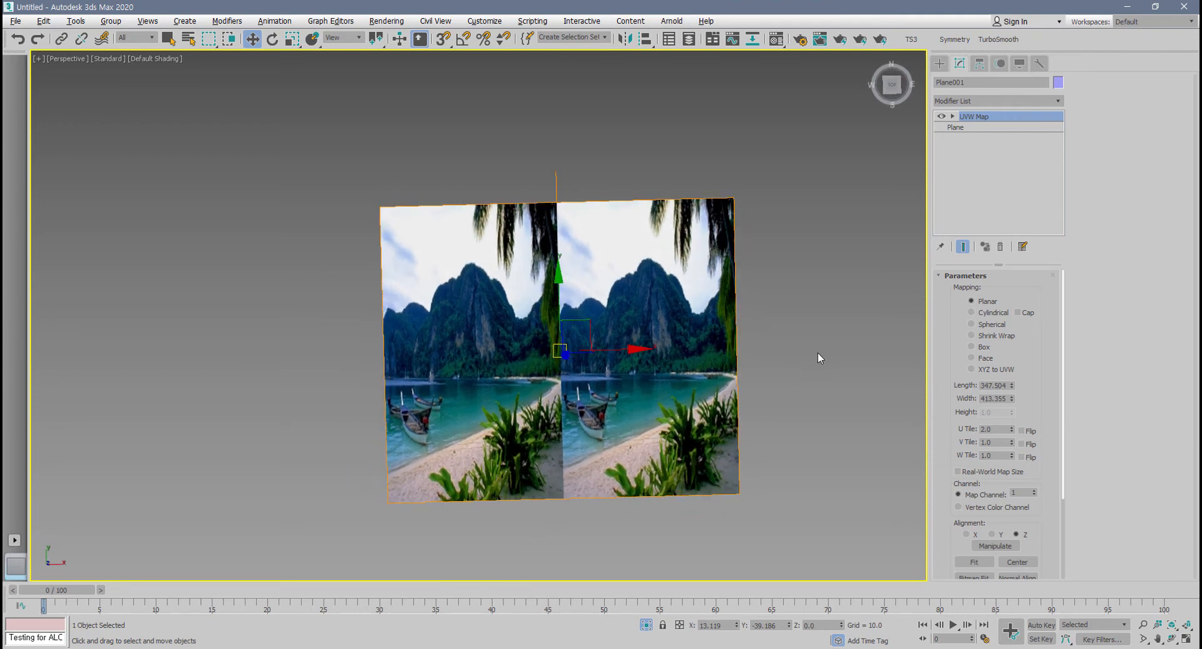
left_click_drag(554, 181, 576, 543)
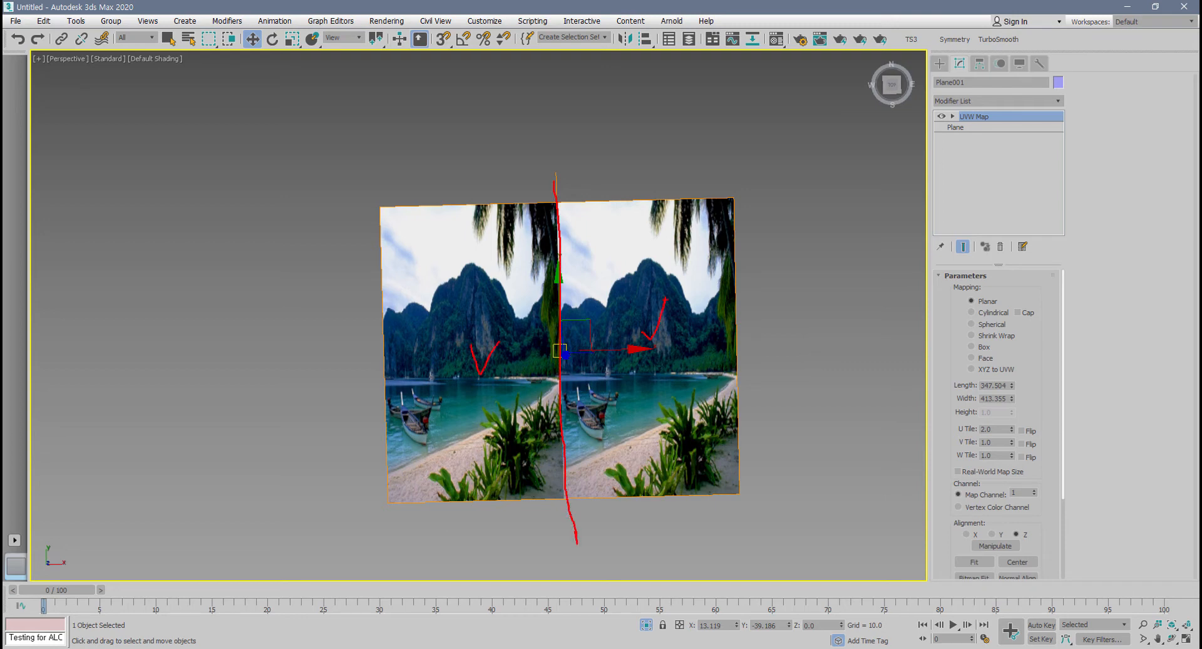
key("Escape")
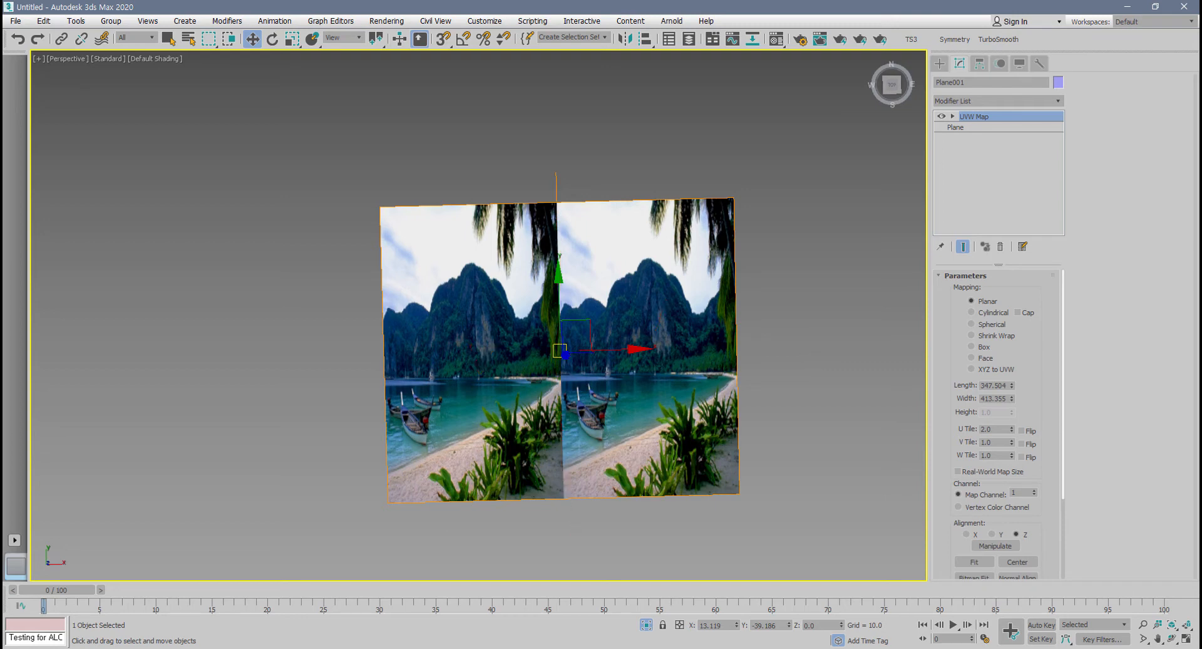
left_click_drag(994, 430, 946, 430)
type("1")
key("Return")
- Open the Material Editor and set the bitmap's U Tiling to 2.0
key("m")
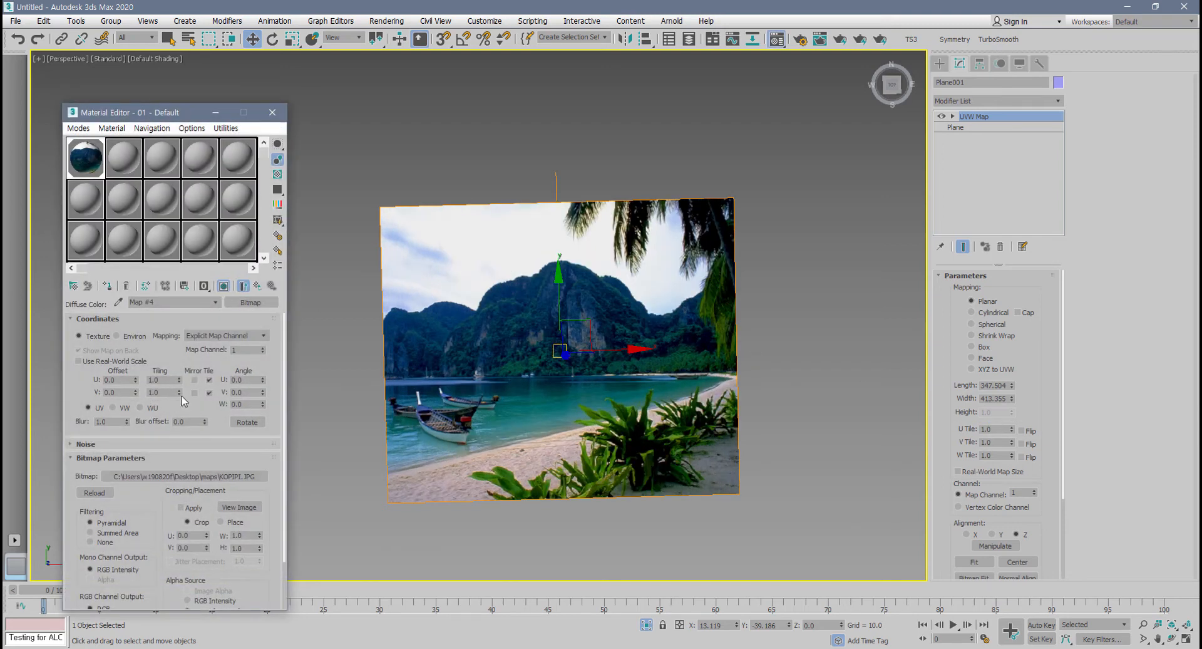
left_click_drag(165, 380, 133, 379)
type("2")
key("Return")
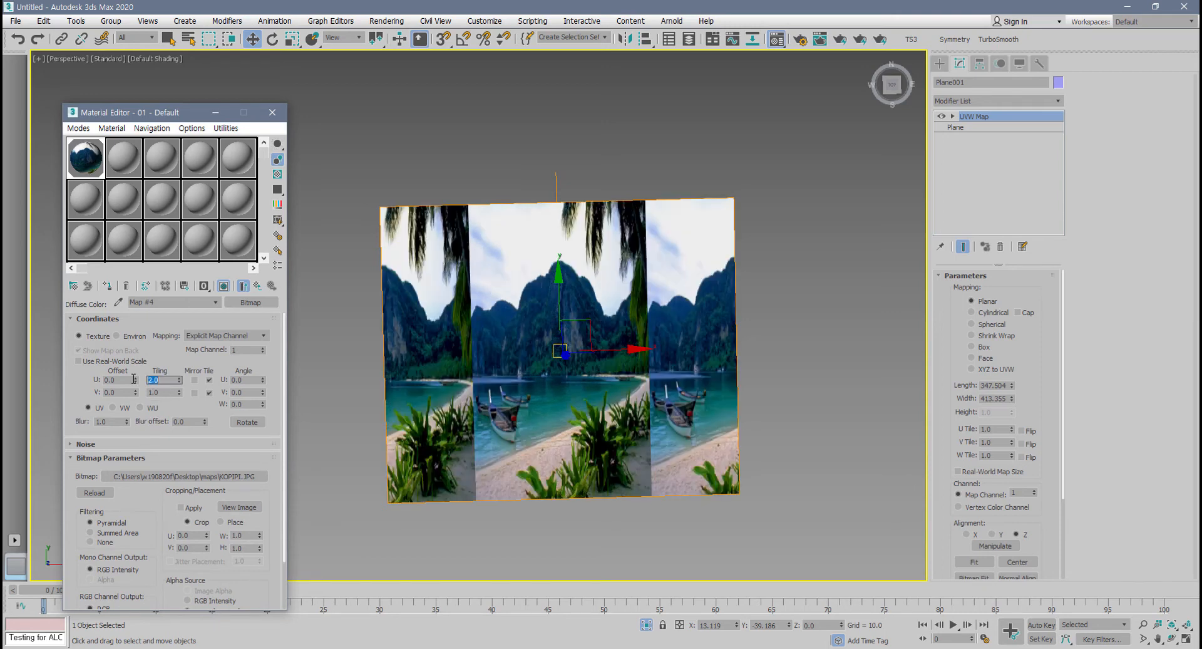
middle_click_drag(616, 414, 611, 416, "alt")
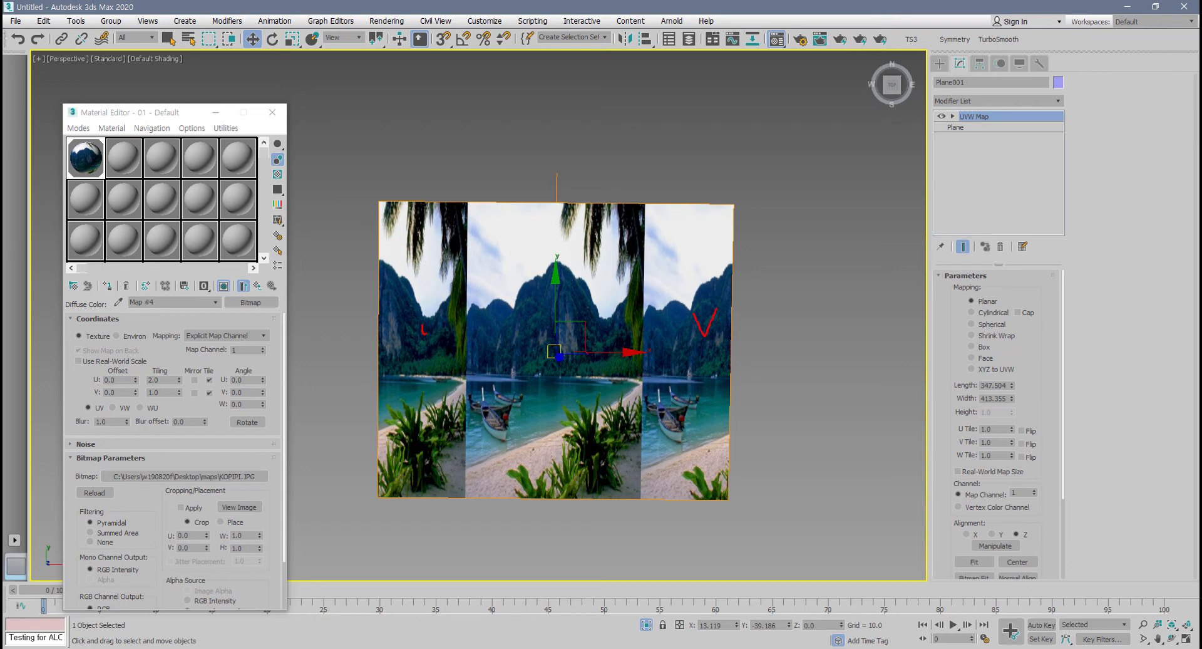
left_click_drag(463, 199, 468, 512)
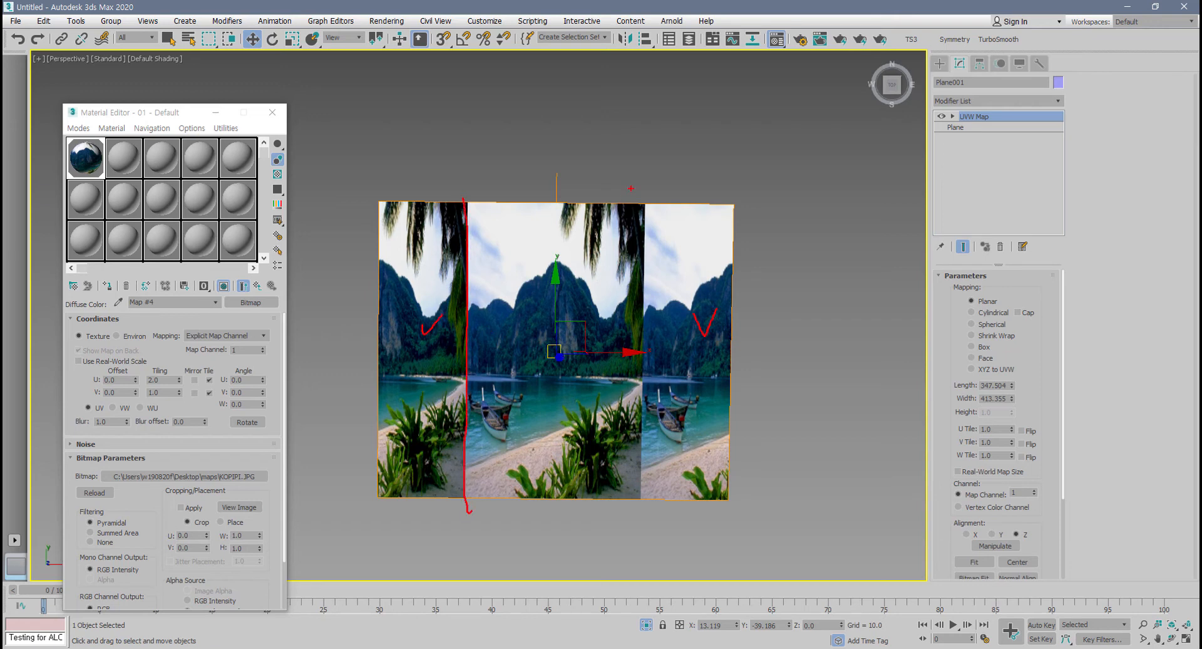
left_click_drag(630, 187, 635, 512)
mouse_move(169, 385)
left_mouse_down()
mouse_move(186, 364)
mouse_move(177, 391)
left_mouse_up()
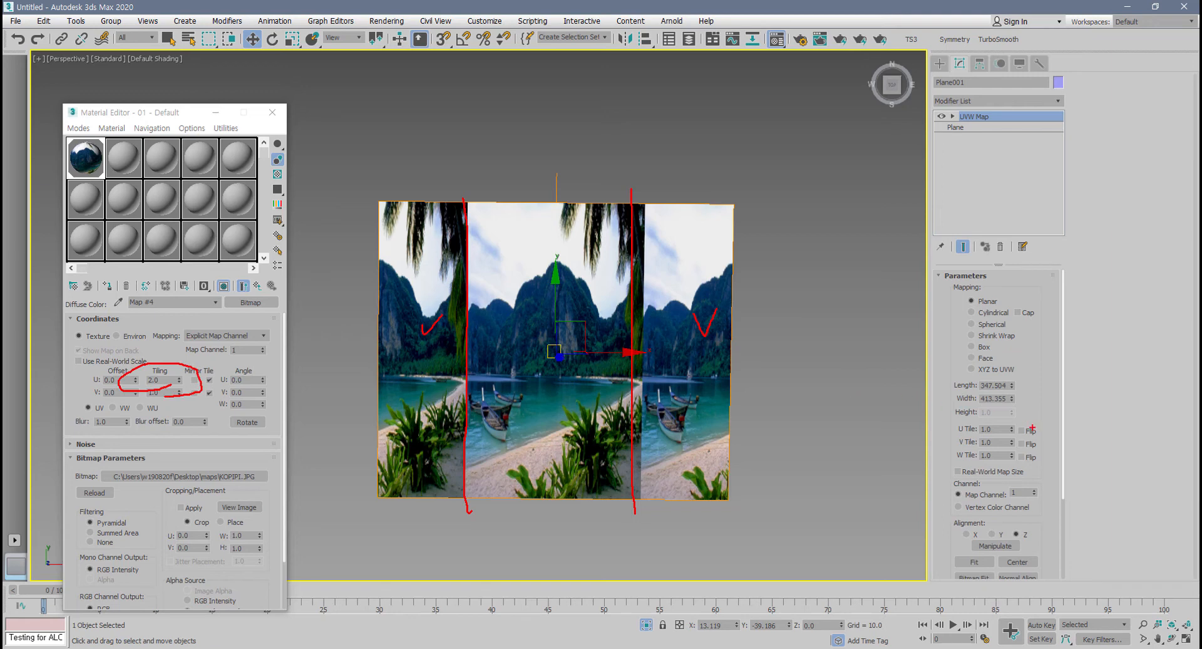
mouse_move(1009, 437)
left_mouse_down()
mouse_move(952, 429)
mouse_move(1025, 425)
left_mouse_up()
key("Escape")
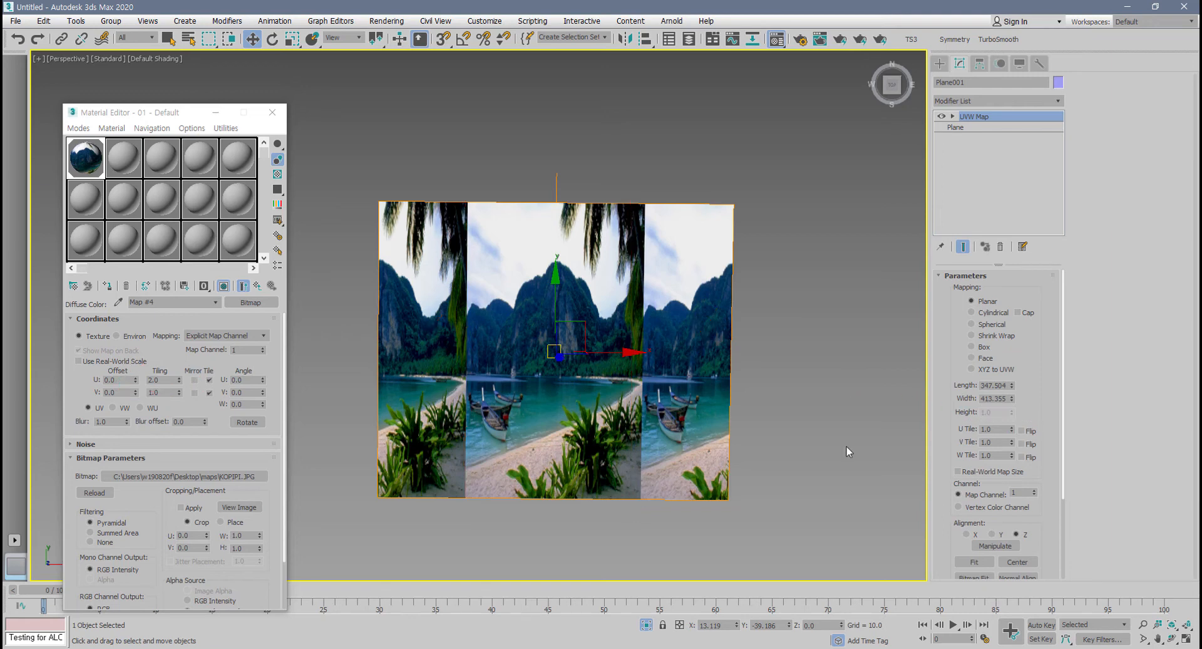
- Try U Tiling values of 1.0, 3.0 and 4.0 on the bitmap, and return it to 1.0
double_click(999, 432)
double_click(162, 379)
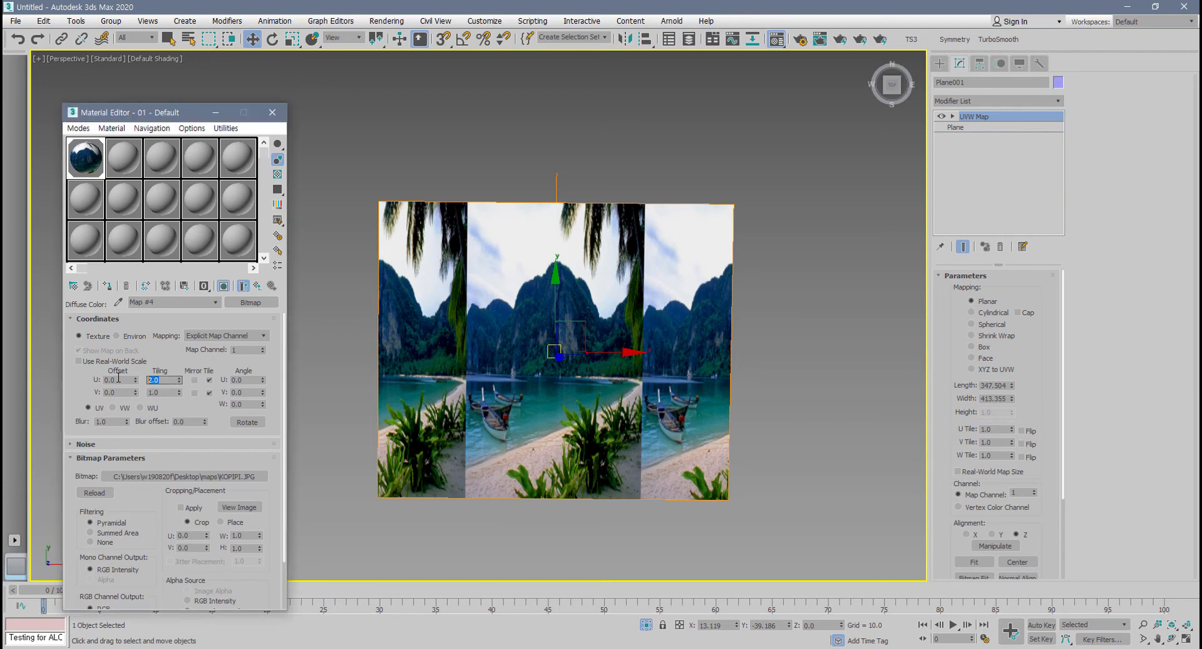
type("1")
key("Return")
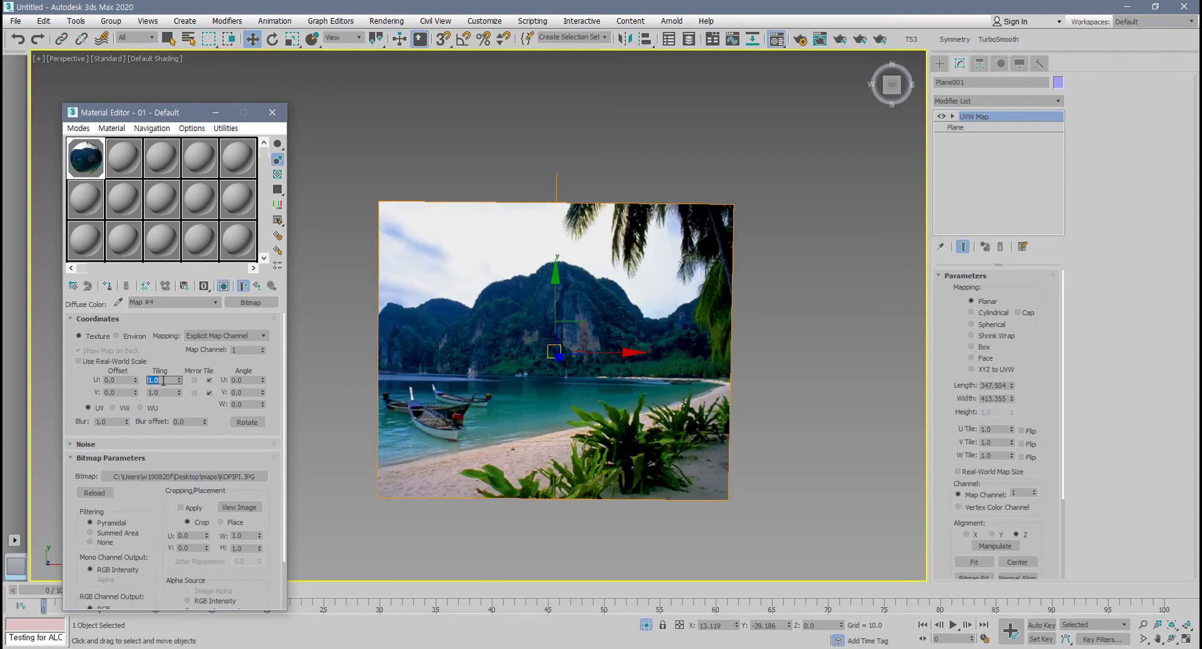
type("3")
key("Return")
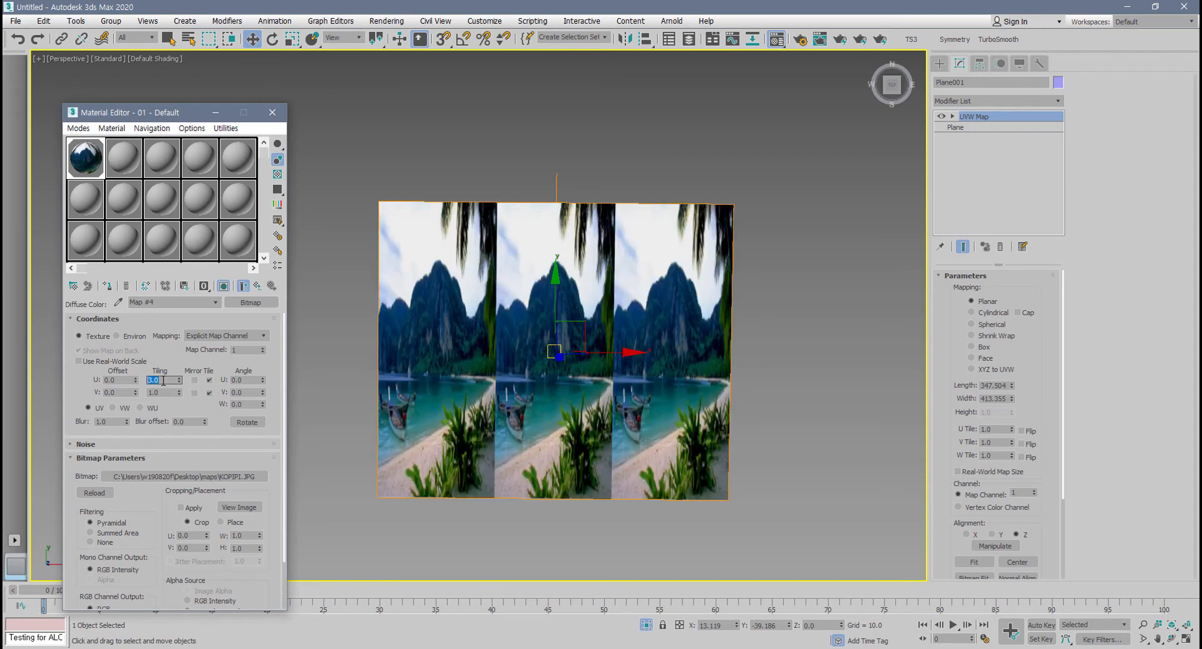
type("4")
key("Return")
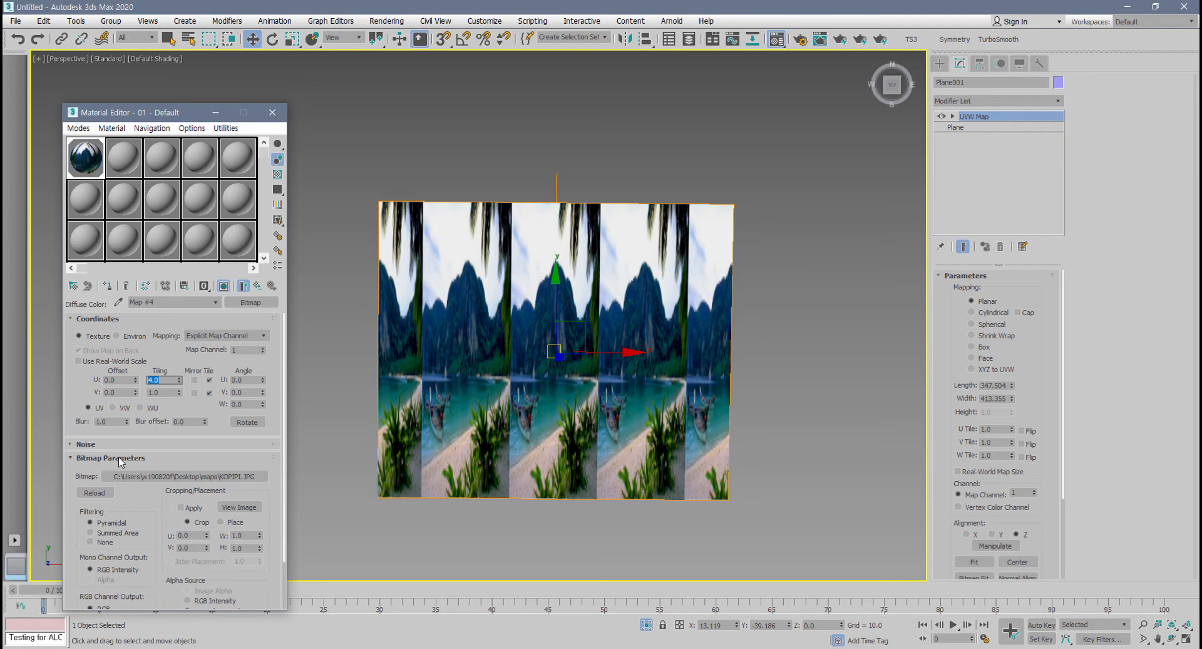
type("1")
key("Return")
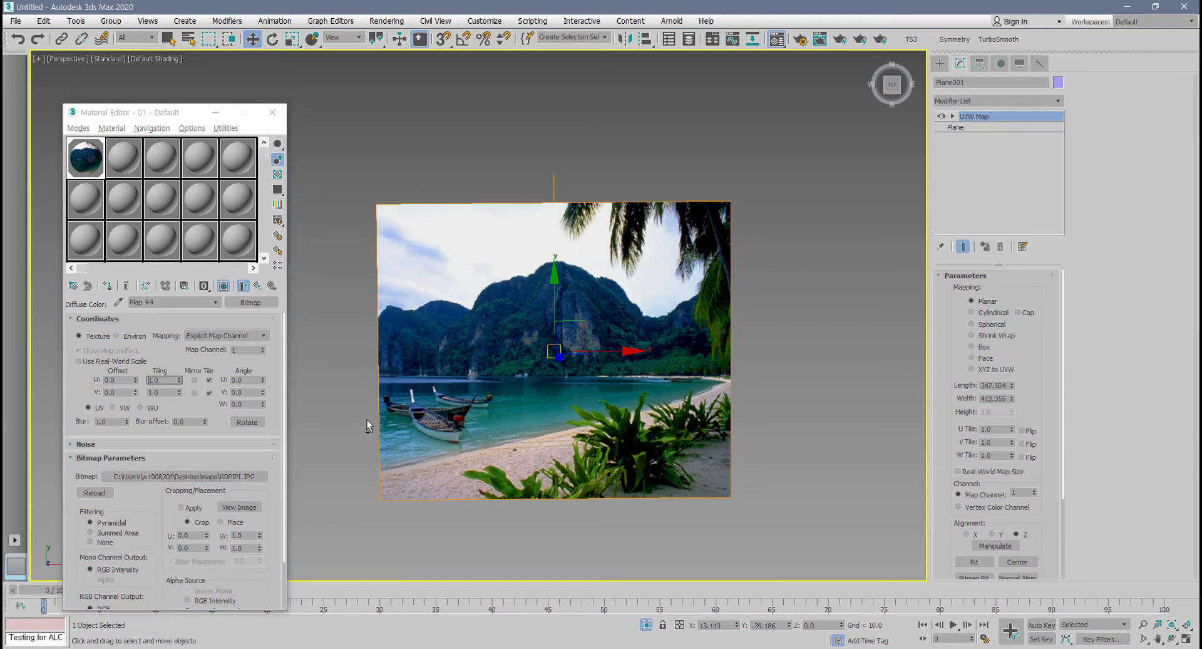
- Try shifting the bitmap with its U Offset and restore the offset to 0.0
middle_click_drag(367, 419, 413, 416, "alt")
left_click(274, 410)
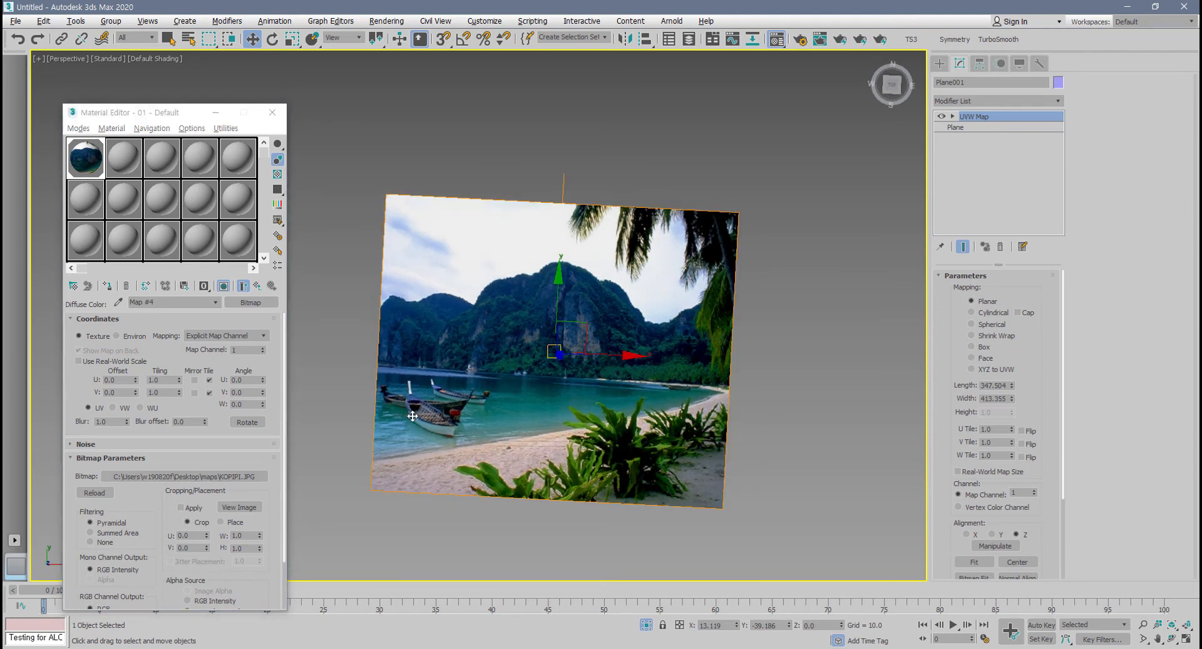
left_click_drag(138, 380, 141, 346)
right_click(136, 382)
- Activate the UVW Map gizmo, move it along X to about 58.2, and fit it to the plane again
middle_click_drag(452, 420, 469, 411, "alt")
left_click(952, 117)
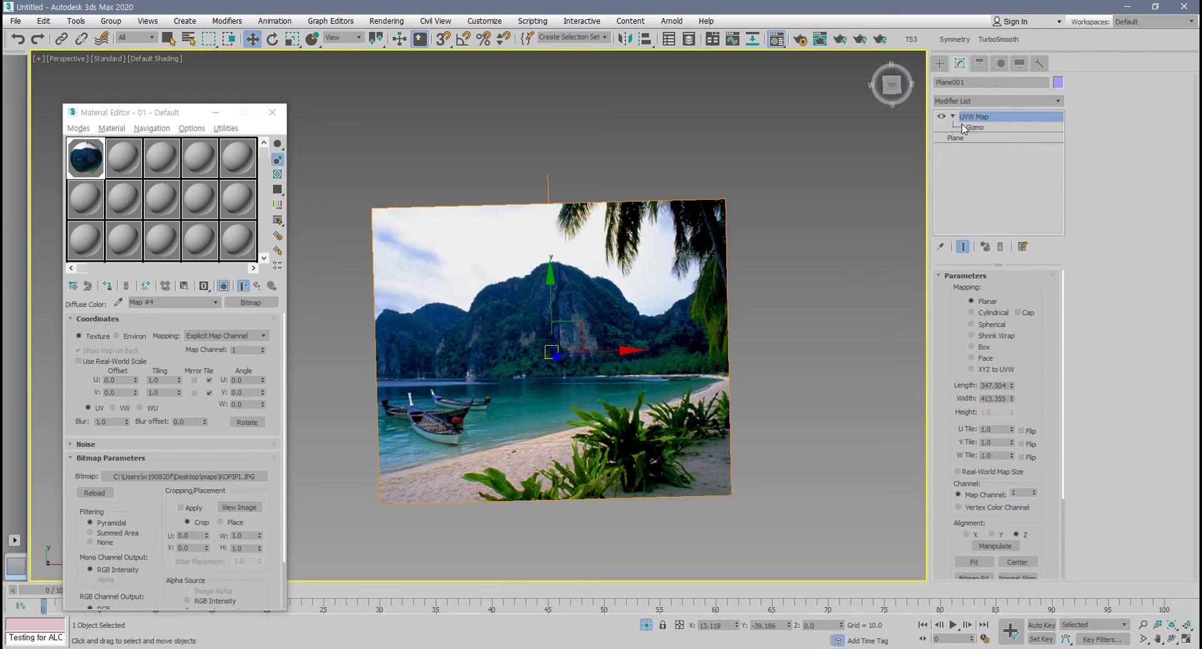
left_click(972, 127)
left_click_drag(609, 346, 653, 352)
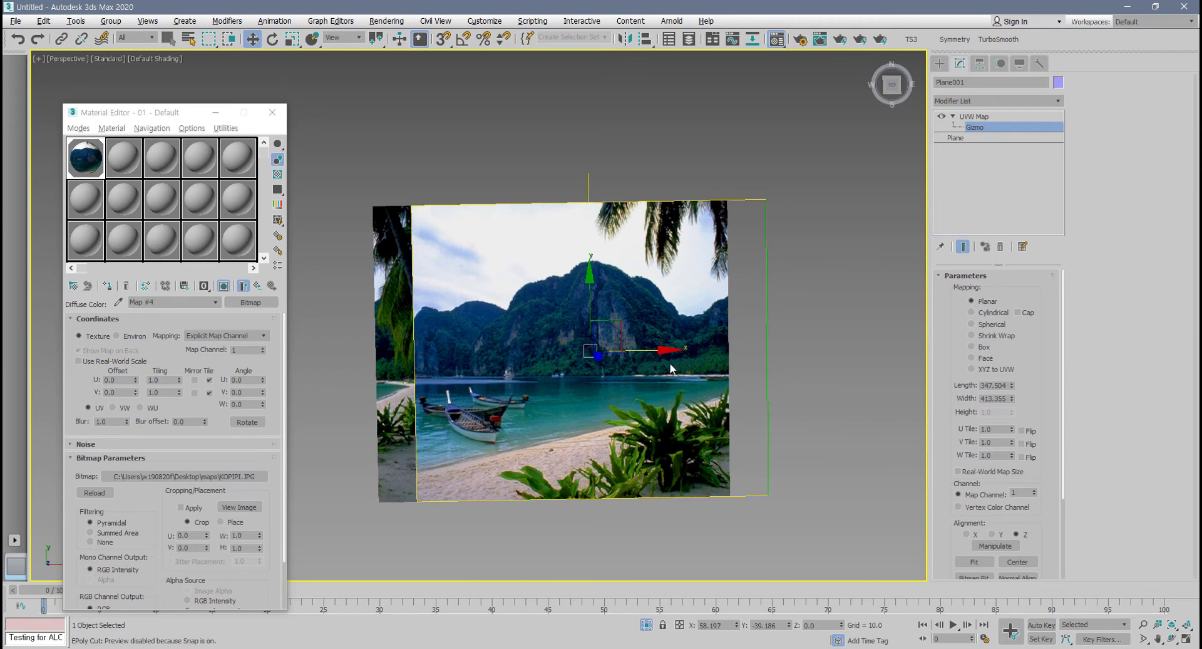
left_click(974, 561)
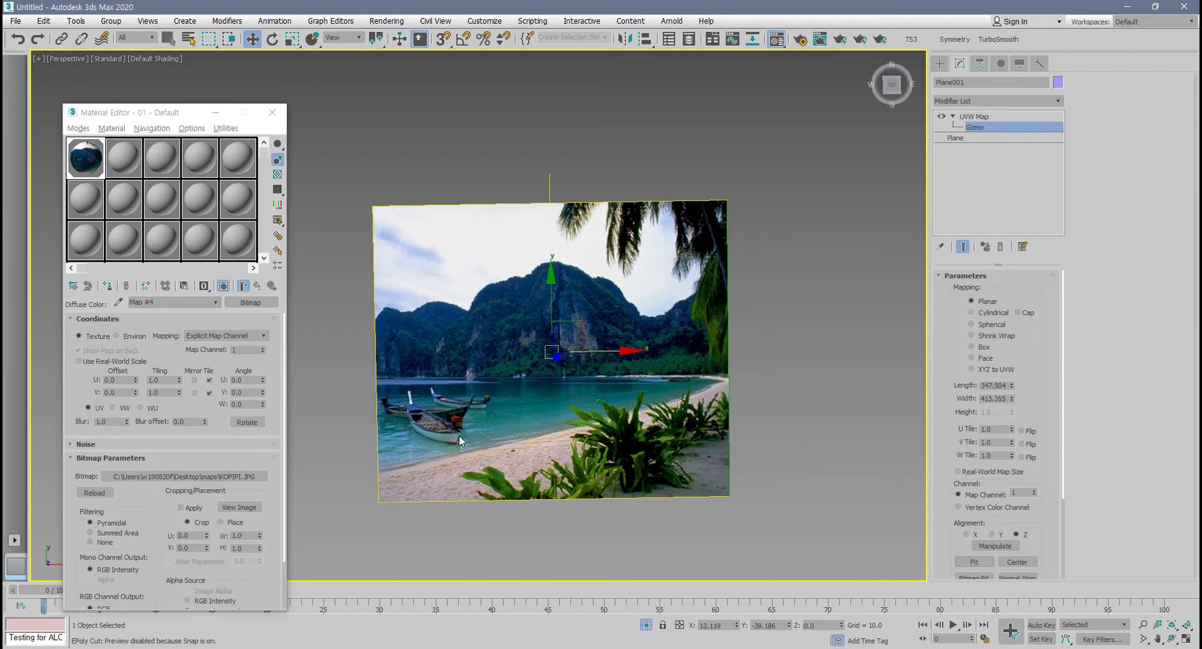
- Try turning the bitmap with its W Angle, including 45.0 degrees, and reset the angle to 0.0
middle_click_drag(483, 444, 478, 444, "alt")
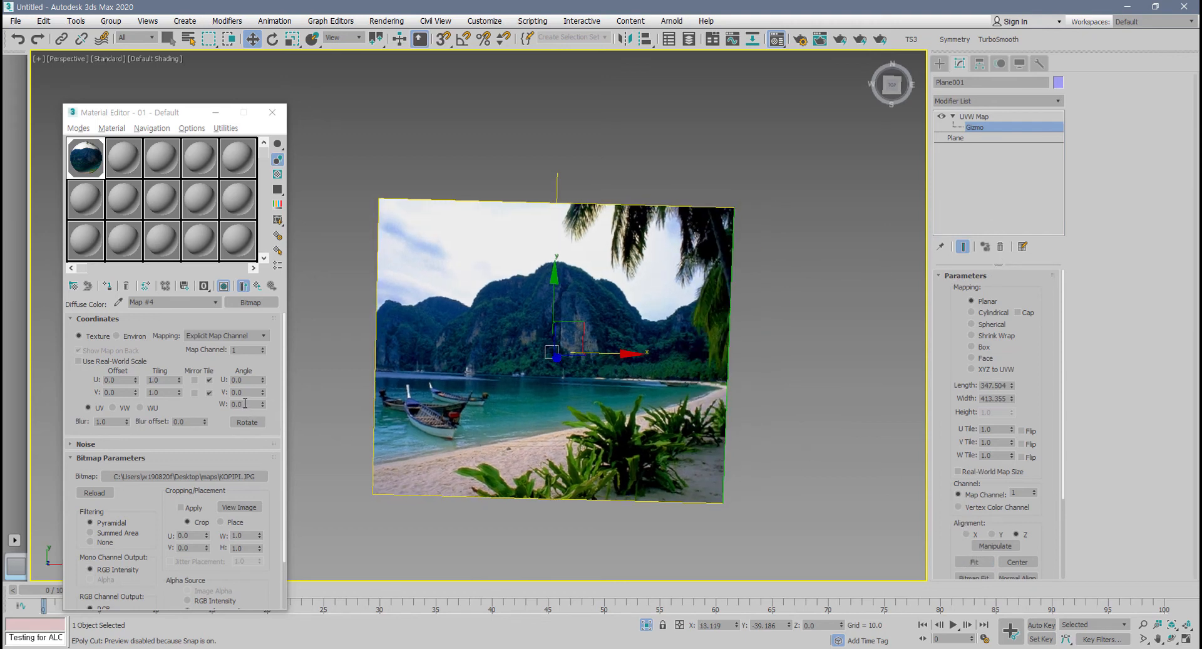
left_click_drag(263, 404, 265, 383)
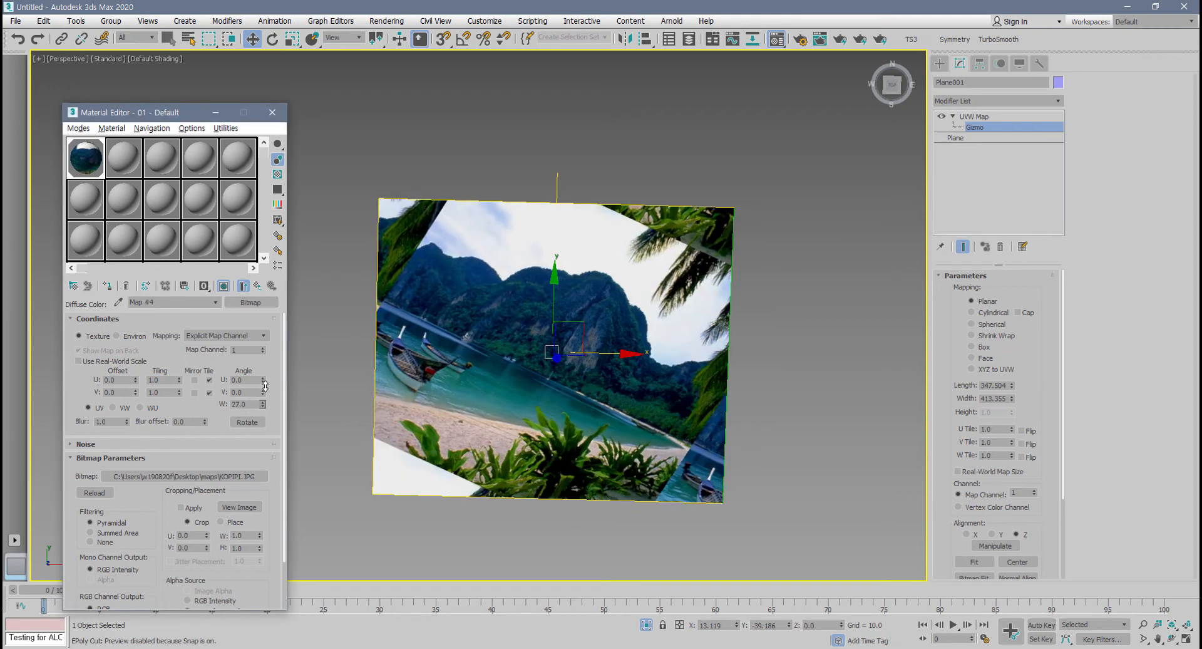
left_click(240, 404)
type("45")
key("Return")
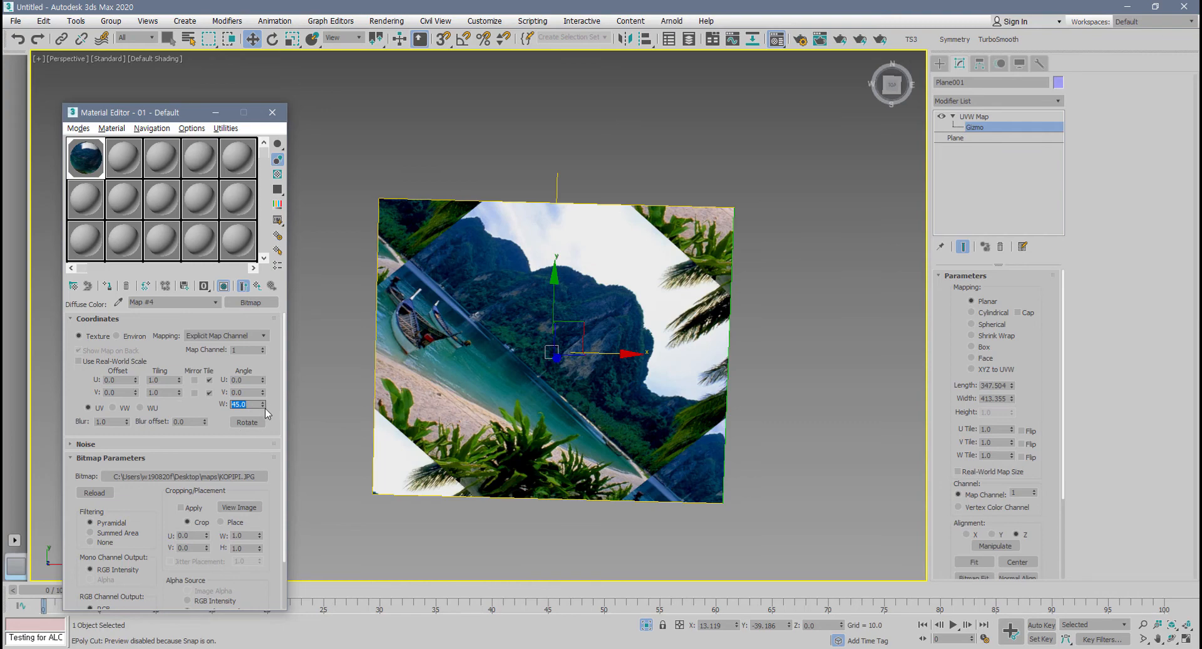
type("0")
key("Return")
- Rotate the bitmap's mapping coordinates interactively, and reset its U, V and W angles to 0.0
left_click(254, 422)
mouse_move(276, 122)
left_mouse_down()
mouse_move(280, 109)
mouse_move(275, 124)
left_mouse_up()
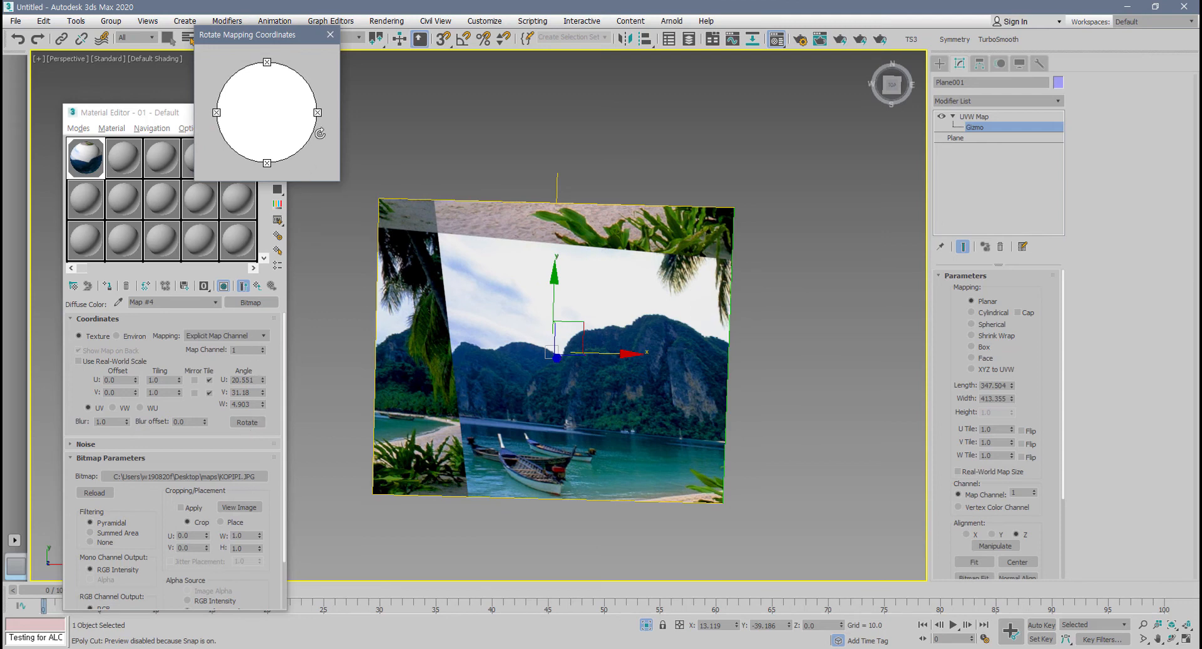
left_click(330, 35)
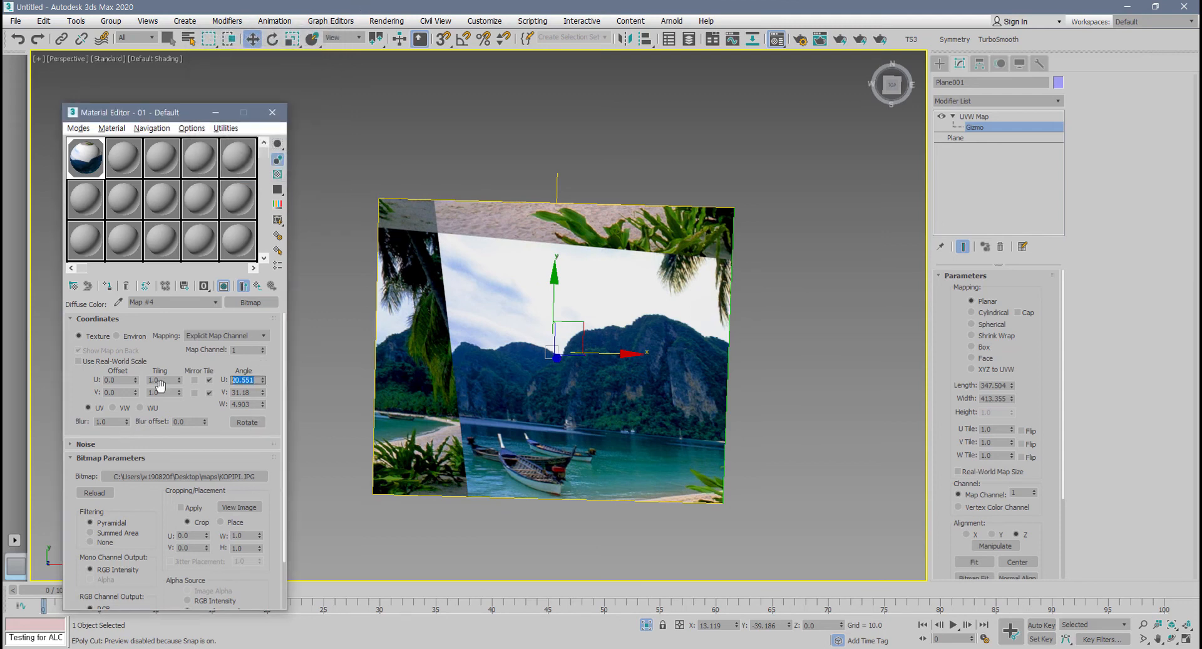
type("0")
key("Tab")
type("0")
key("Tab")
type("0")
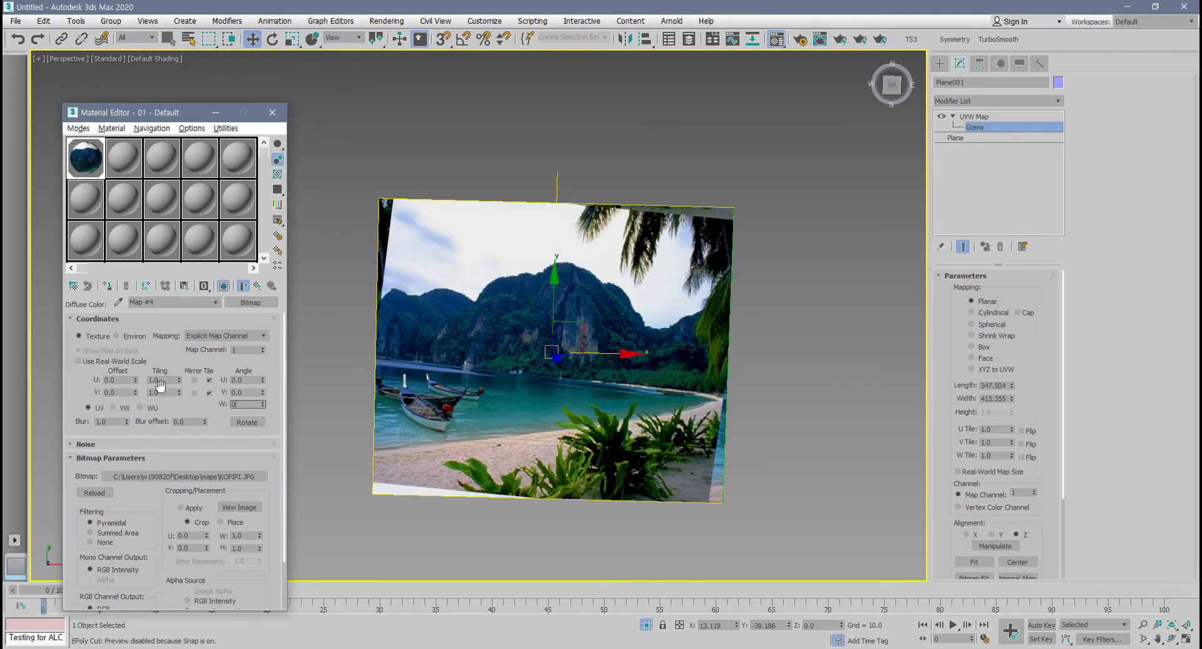
key("Return")
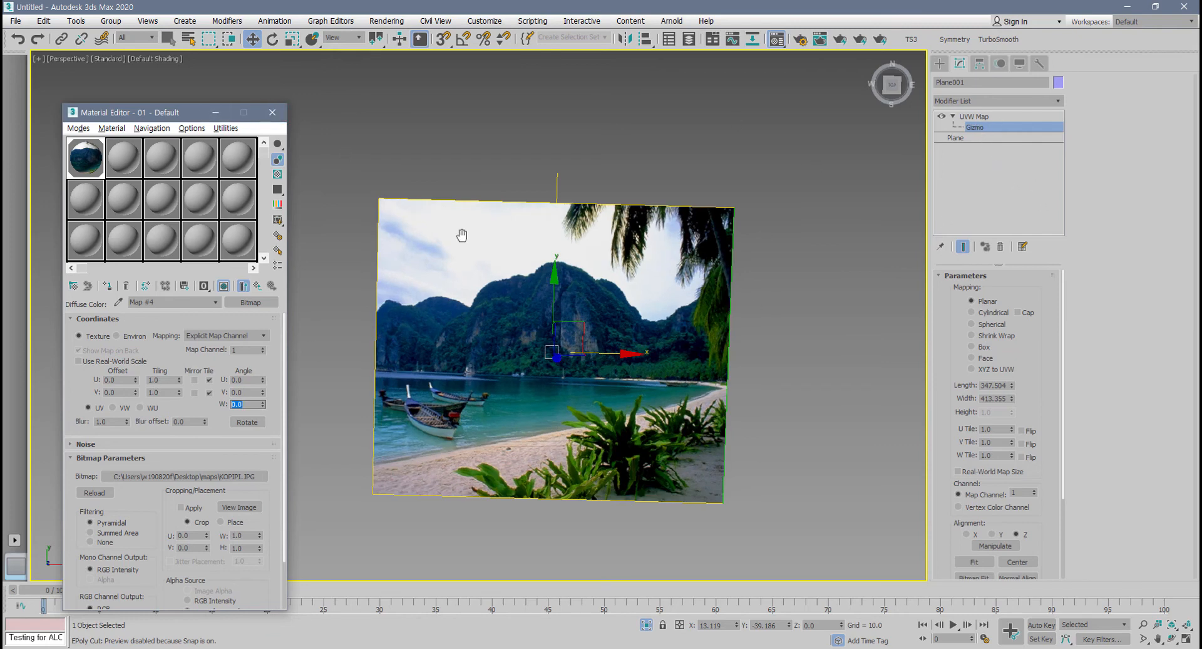
- Rotate the UVW Map gizmo slightly clockwise in the plane's surface and undo the rotation
middle_click_drag(462, 235, 459, 241)
left_click(273, 39)
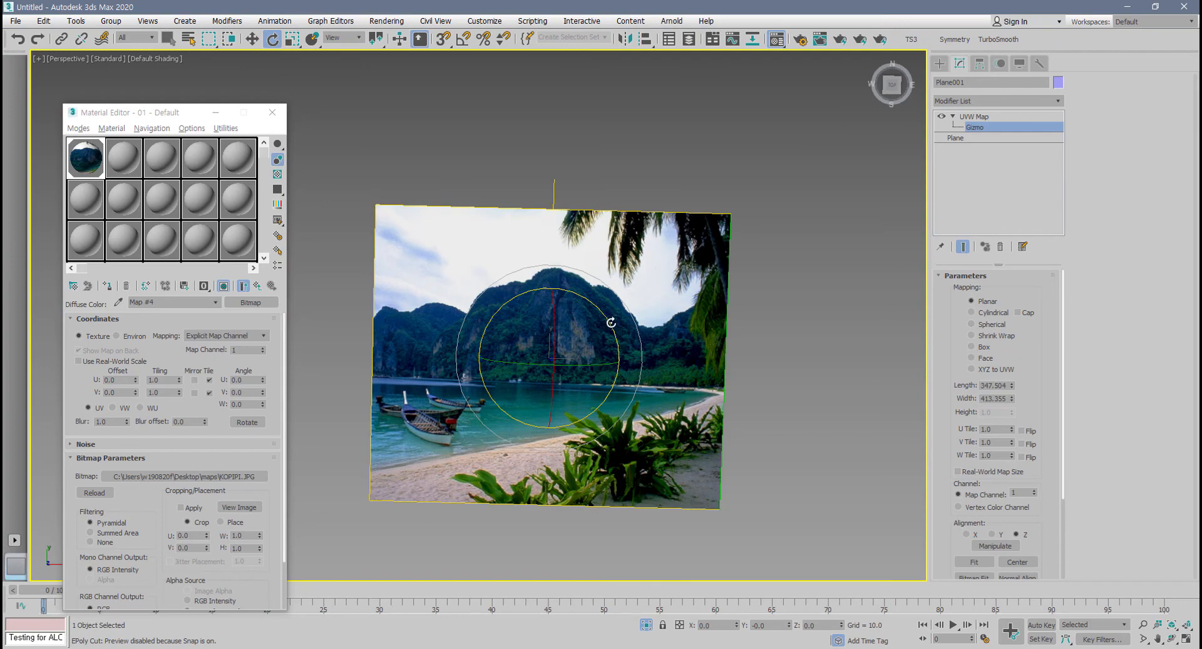
mouse_move(610, 321)
left_mouse_down()
mouse_move(592, 286)
mouse_move(627, 341)
mouse_move(622, 316)
left_mouse_up()
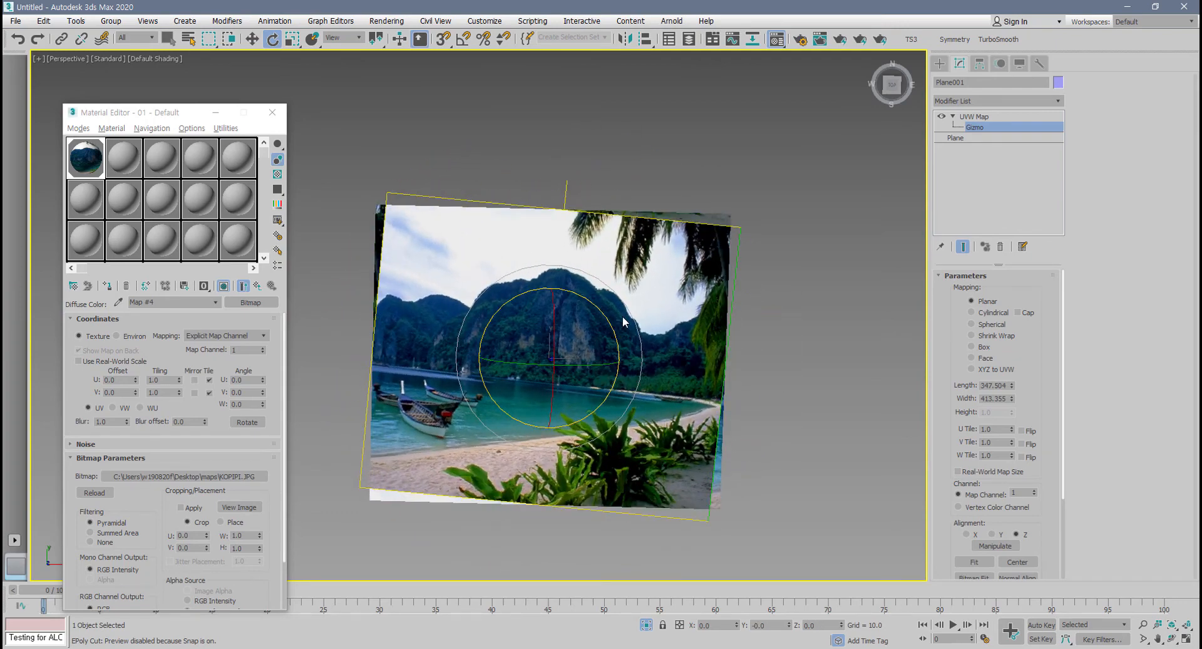
mouse_move(272, 405)
left_mouse_down()
mouse_move(155, 410)
mouse_move(99, 379)
mouse_move(274, 370)
mouse_move(274, 405)
left_mouse_up()
mouse_move(971, 457)
left_mouse_down()
mouse_move(921, 428)
mouse_move(995, 520)
left_mouse_up()
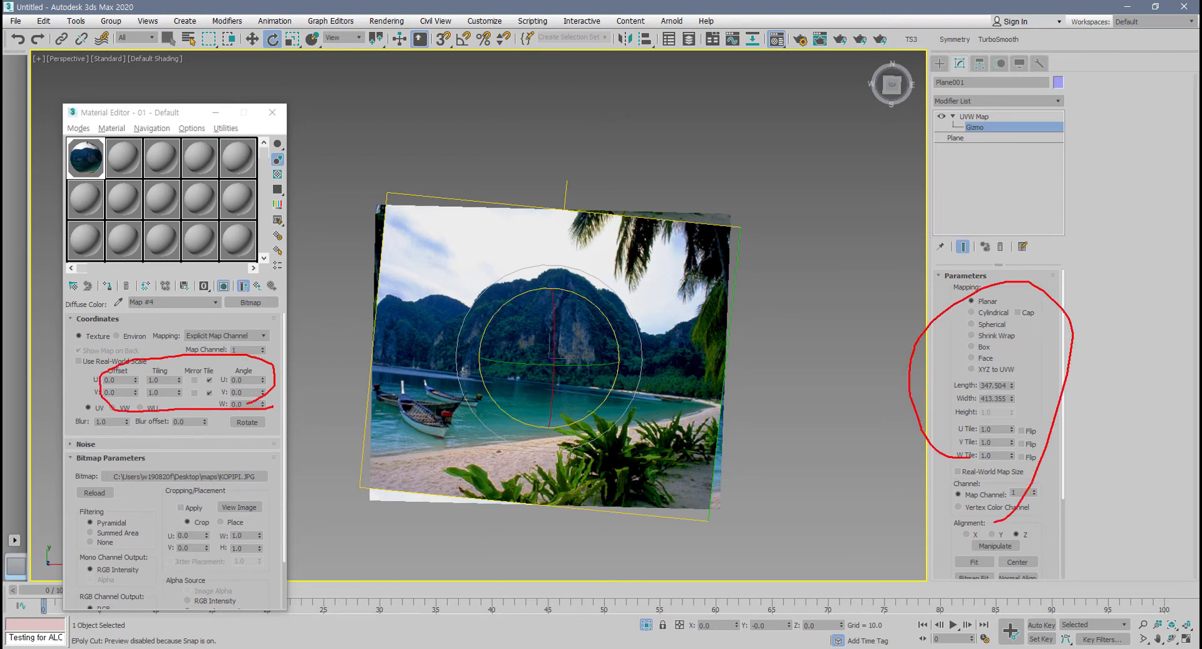
mouse_move(952, 431)
left_mouse_down()
mouse_move(438, 376)
mouse_move(291, 385)
left_mouse_up()
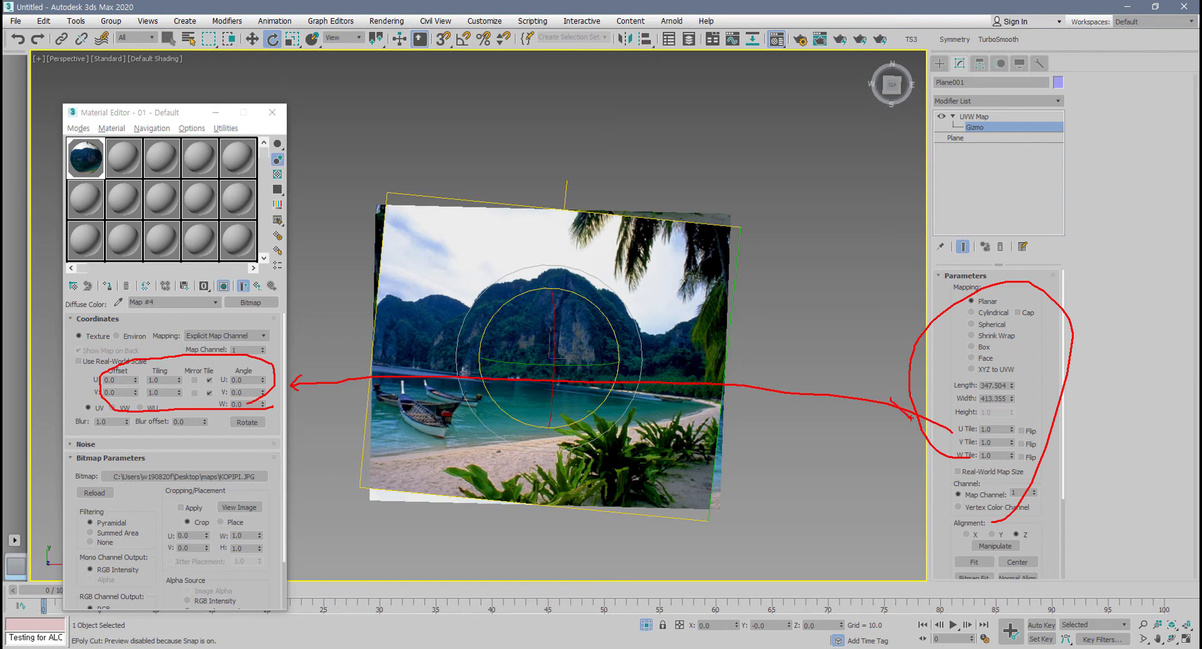
key("Escape")
middle_click_drag(648, 369, 721, 378, "alt")
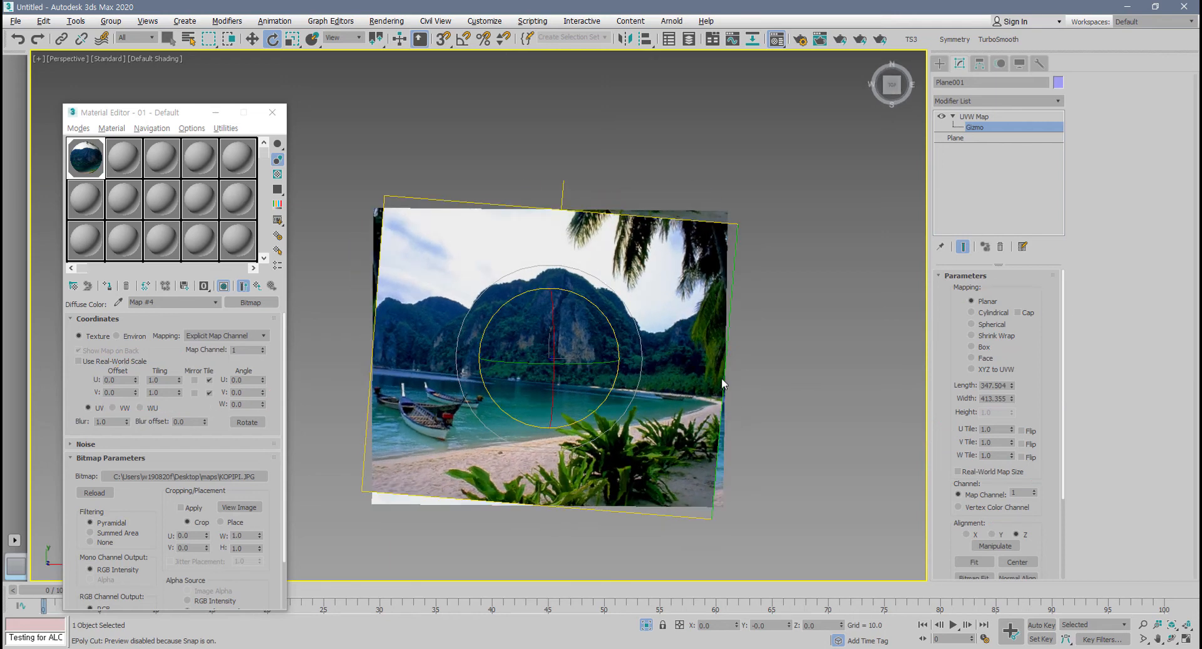
key("ctrl+z")
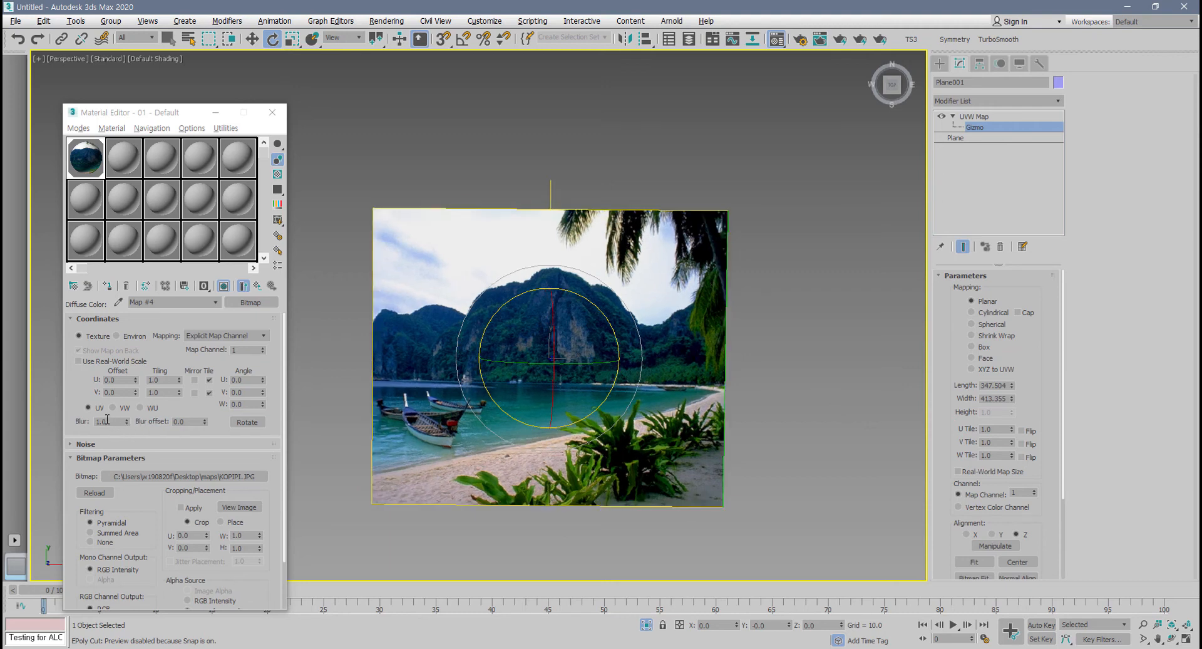
- Raise the bitmap's Blur to about 3.6
scroll(456, 404, "up", 3)
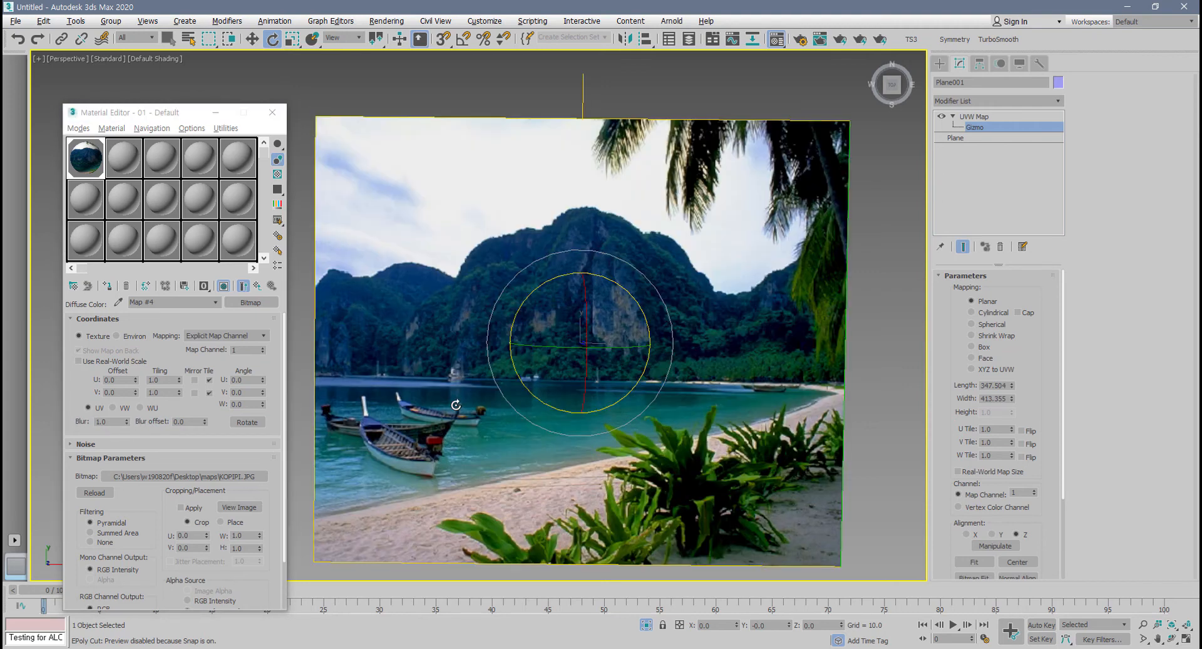
left_click_drag(126, 421, 129, 335)
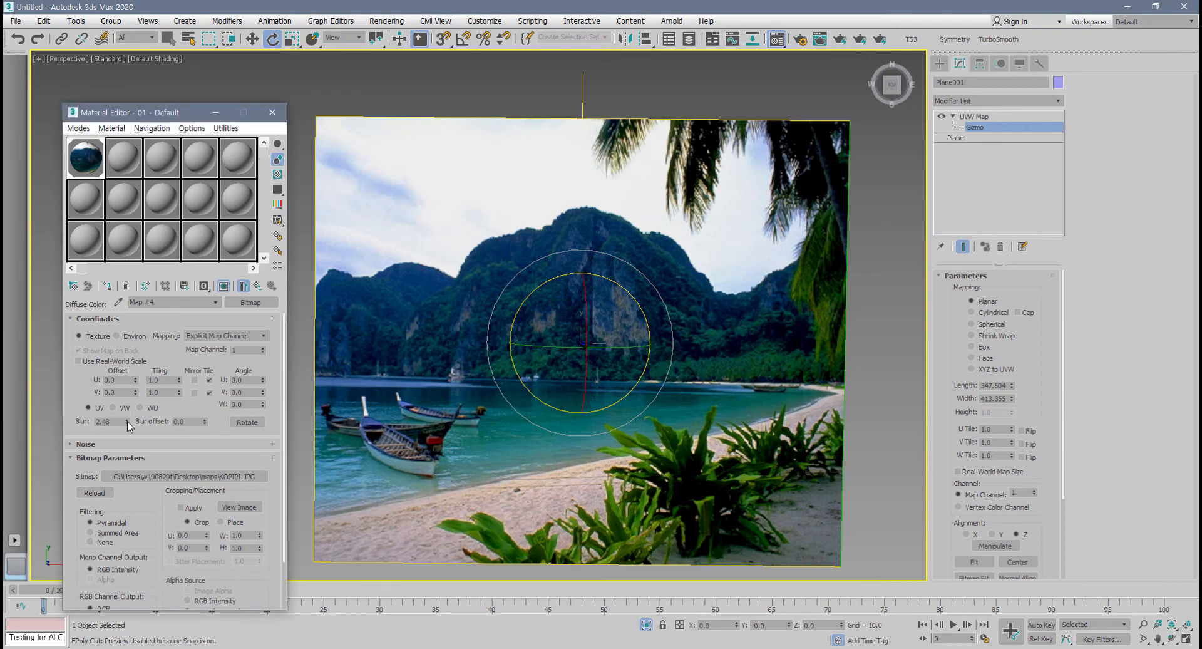
left_click_drag(129, 426, 127, 360)
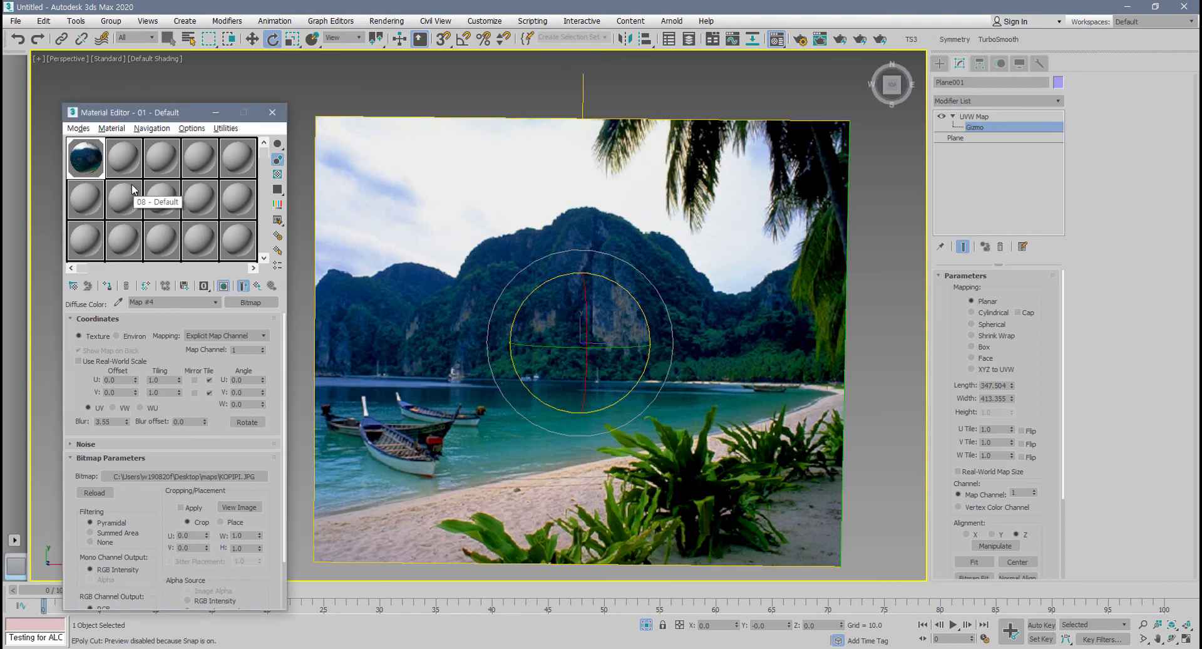
- Preview the material enlarged on the sphere sample, switch the sample shape to a cube, and open its enlarged preview
middle_click_drag(651, 326, 651, 323)
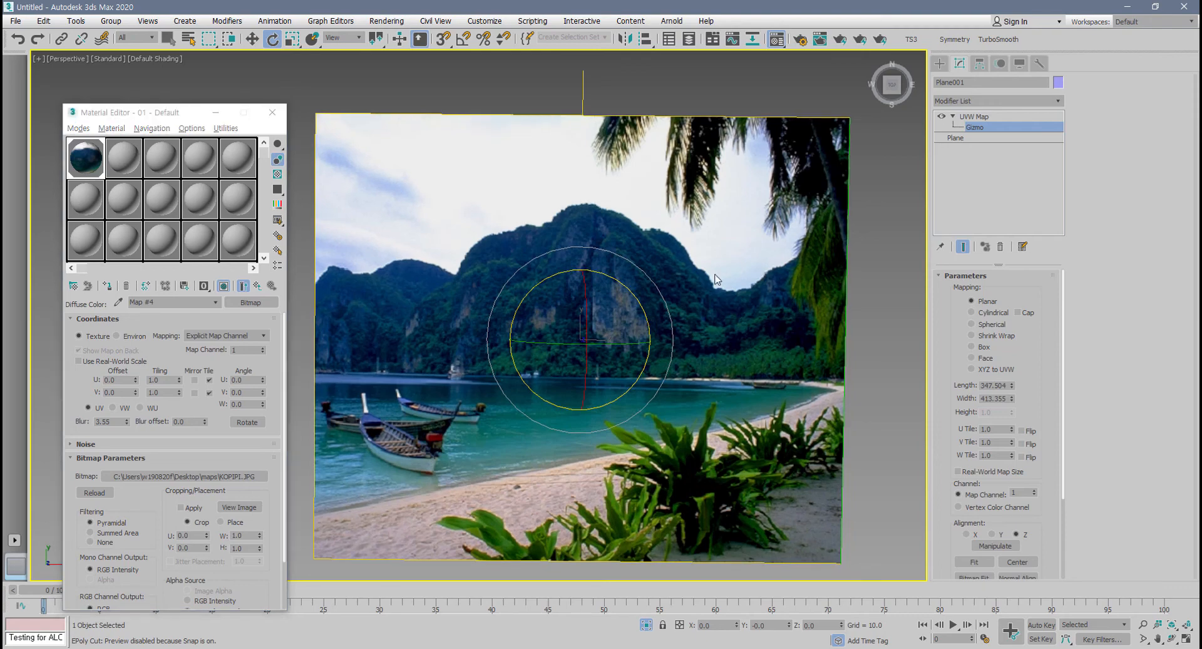
double_click(101, 165)
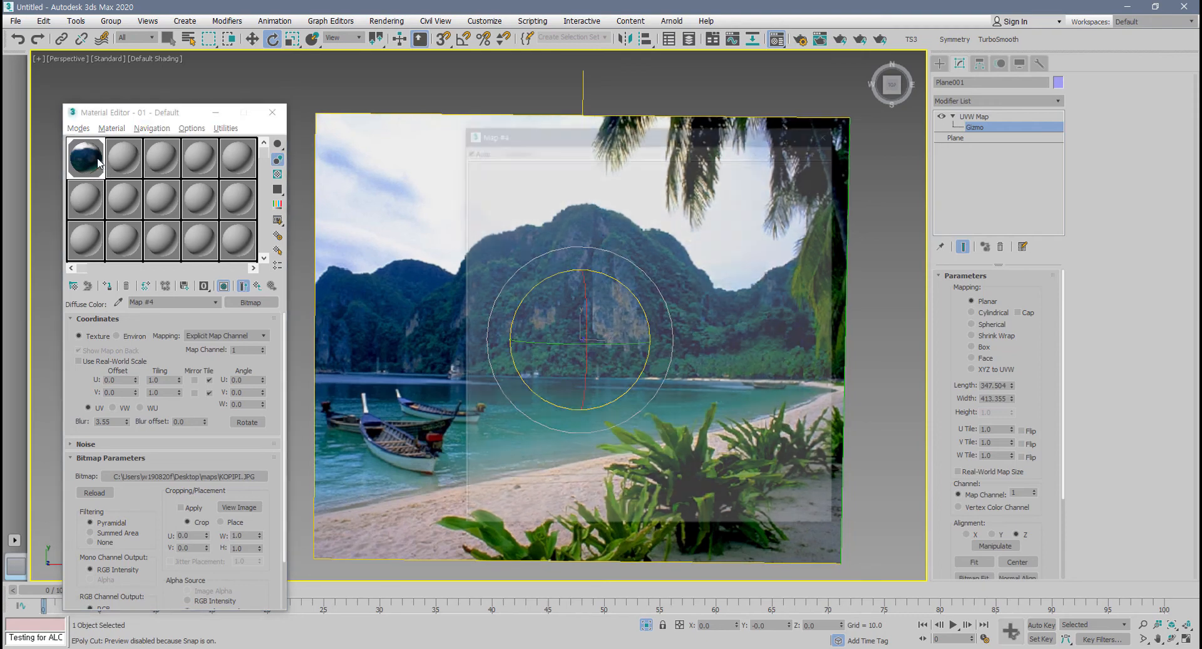
left_click_drag(600, 138, 534, 143)
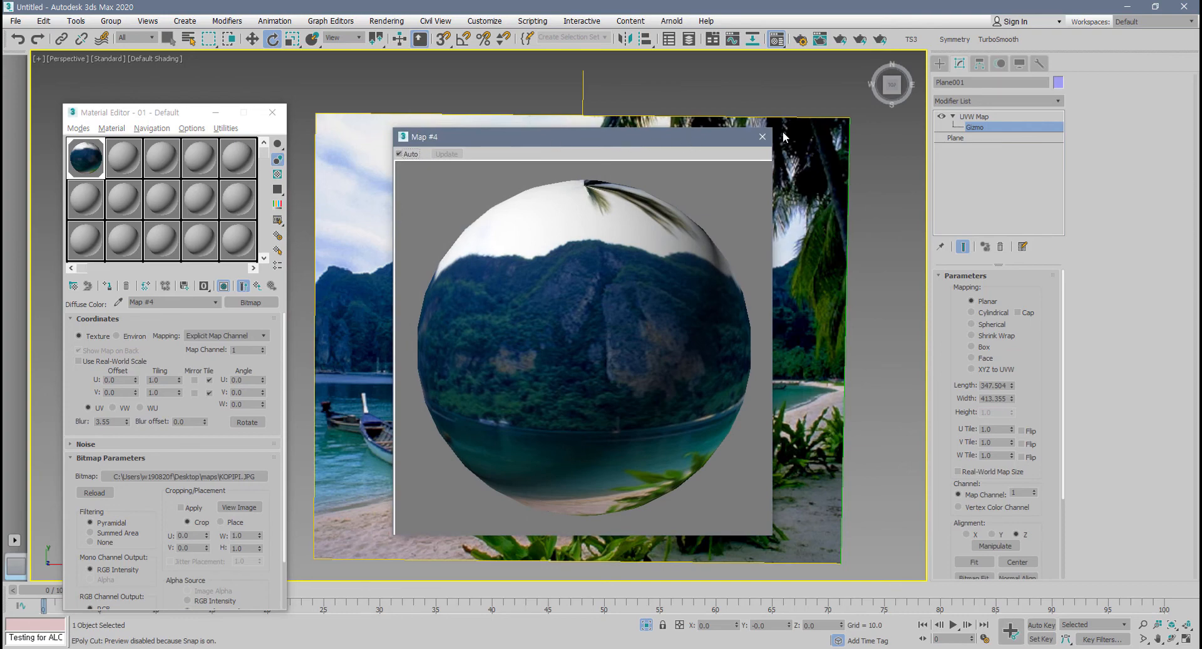
left_click(763, 137)
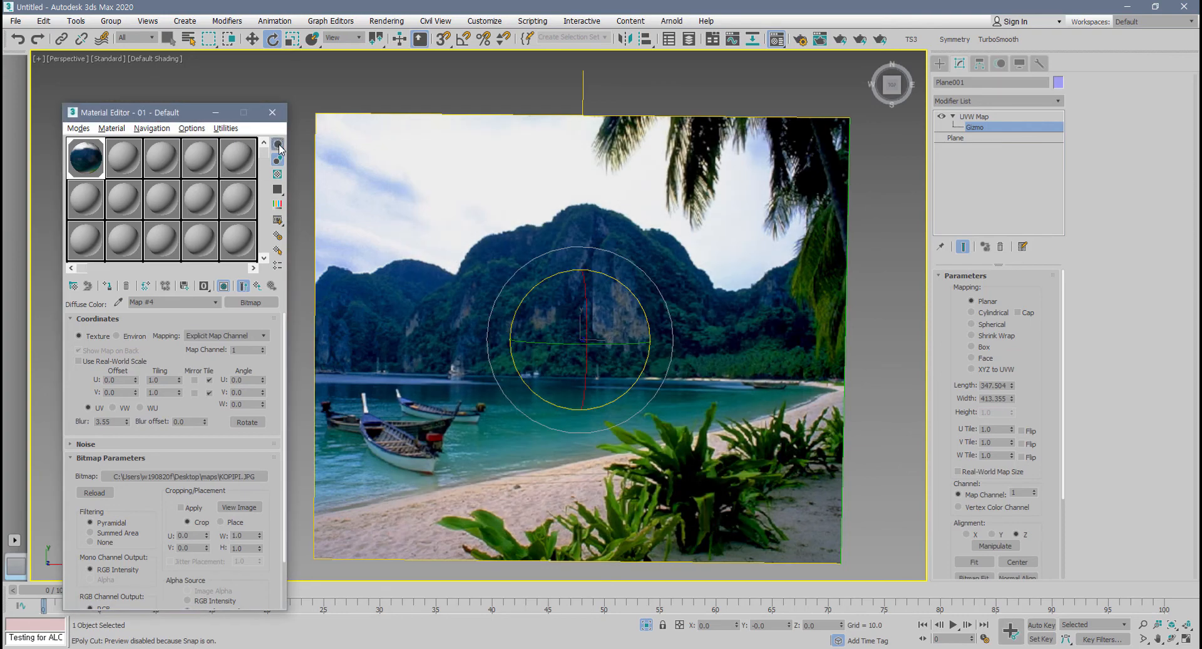
left_click_drag(278, 143, 322, 147)
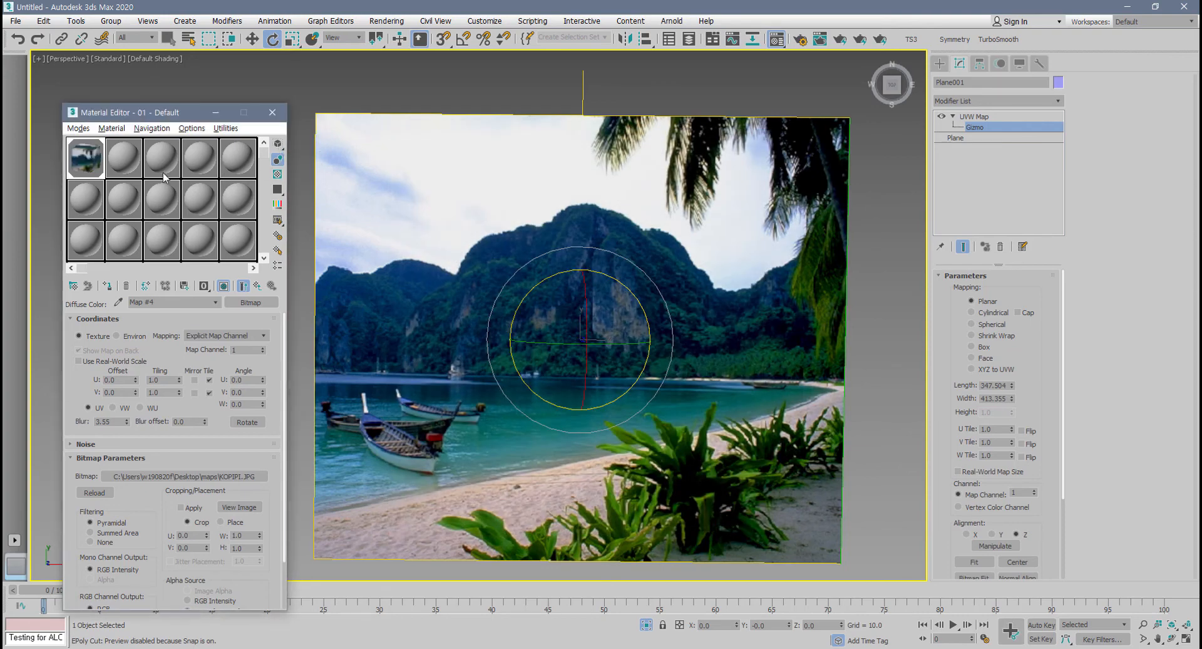
double_click(90, 163)
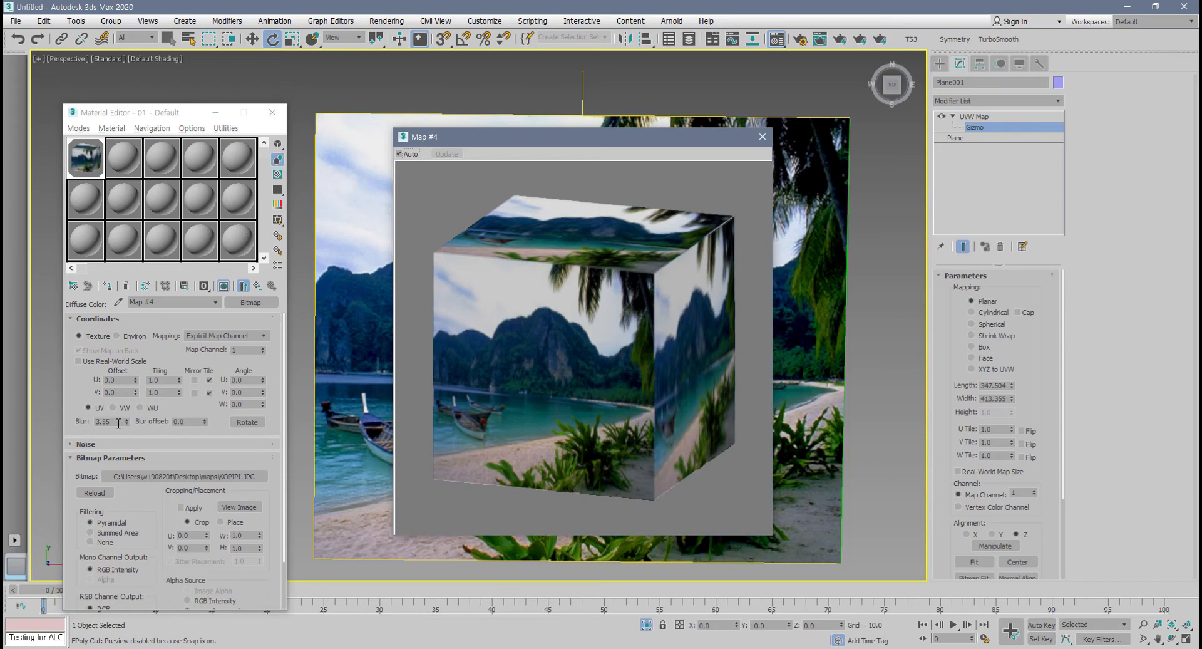
- Set the bitmap's Blur to 20.0 and render the Perspective view to check the blurred plane
left_click_drag(128, 421, 73, 418)
key("Return")
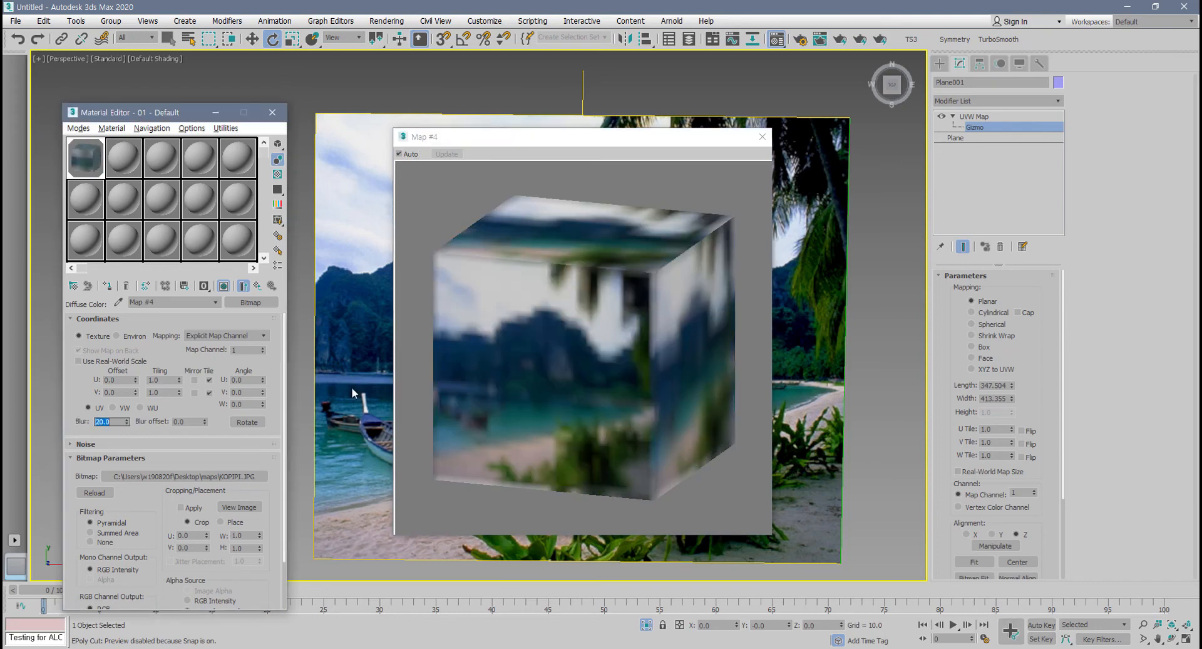
left_click_drag(605, 137, 172, 185)
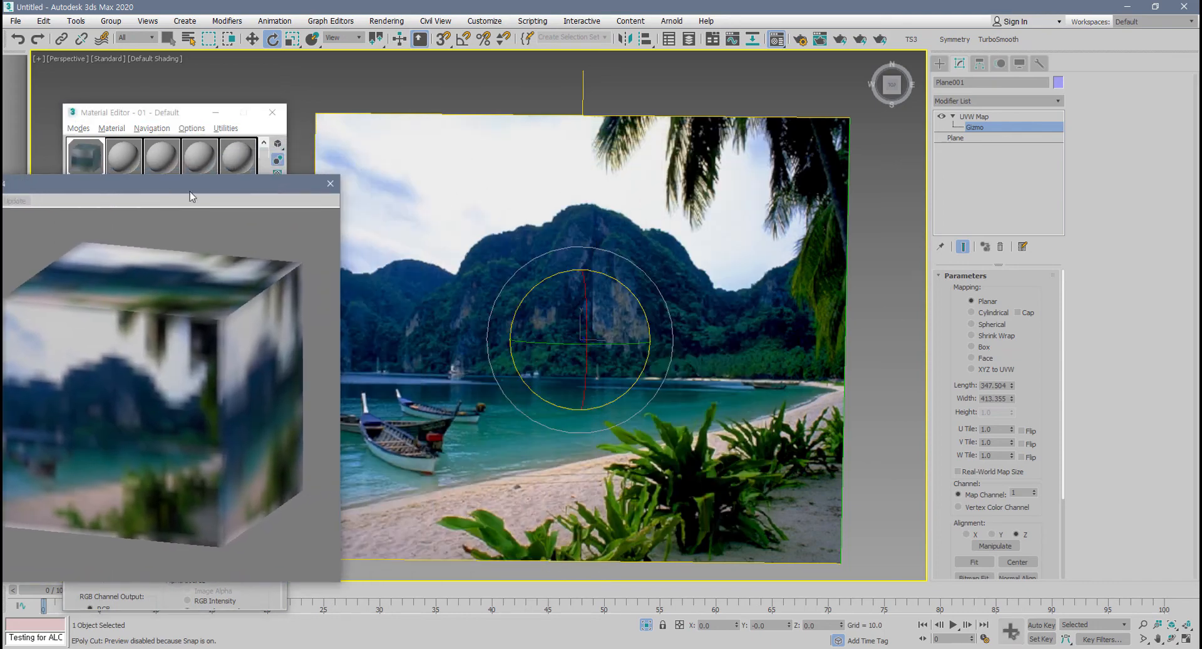
middle_click_drag(660, 281, 702, 281)
mouse_move(702, 280)
middle_mouse_down("alt")
mouse_move(662, 296)
mouse_move(702, 265)
middle_mouse_up("alt")
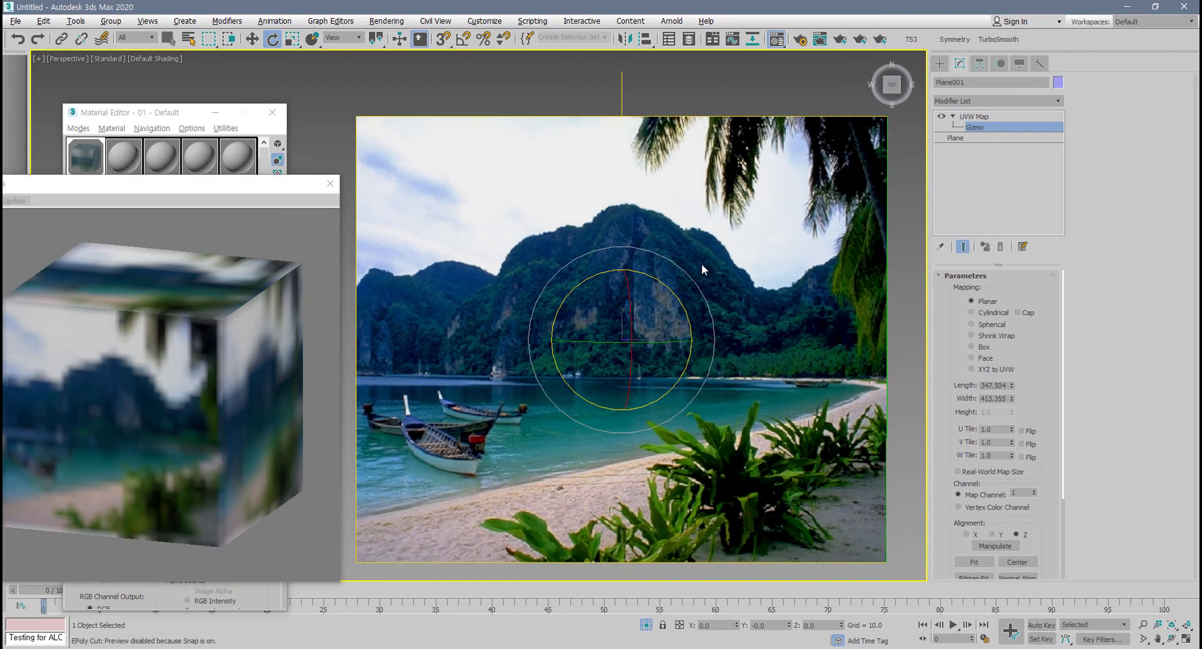
left_click(858, 43)
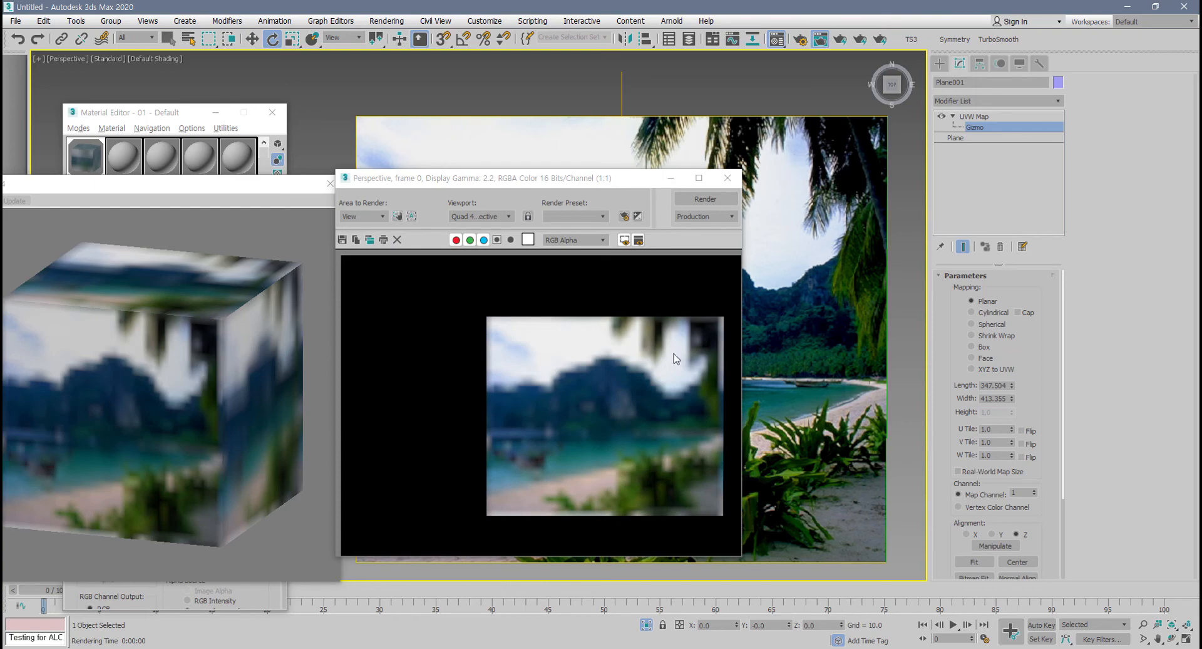
- Close the render and enlarged preview windows, and reset the bitmap's Blur to its minimum of 0.01
left_click(727, 179)
left_click(330, 183)
right_click(126, 422)
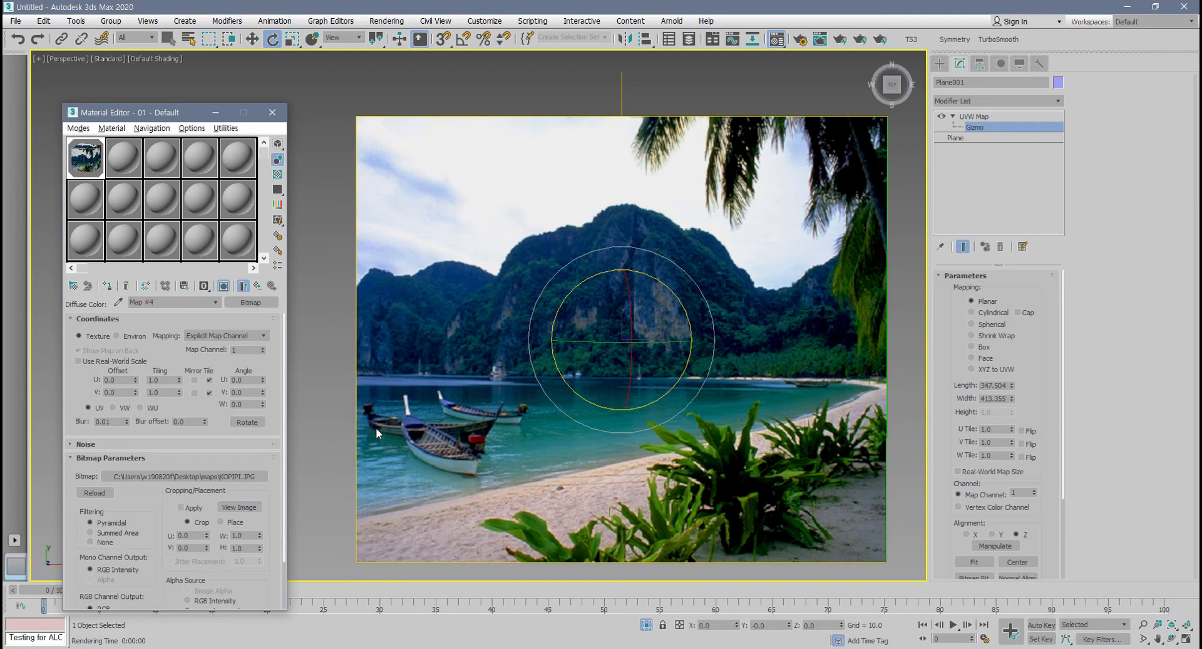
- Raise the bitmap's Blur offset to about 0.286, render the plane at an oblique angle, and close the render
middle_click_drag(376, 427, 330, 466, "alt")
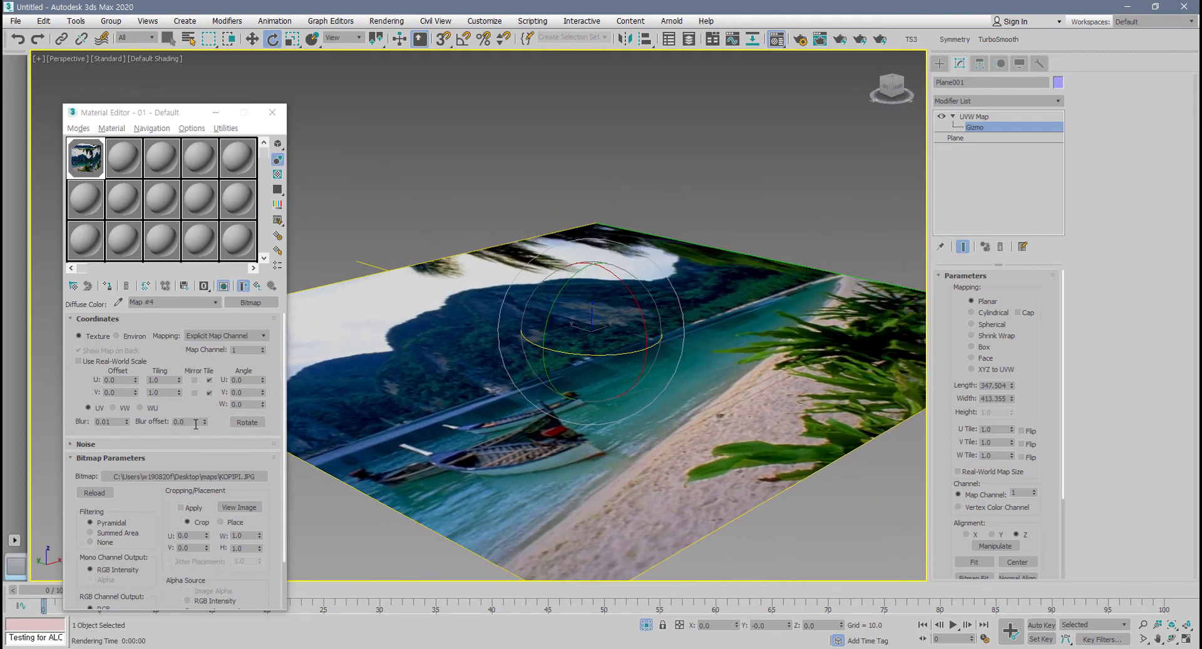
left_click_drag(205, 421, 204, 408)
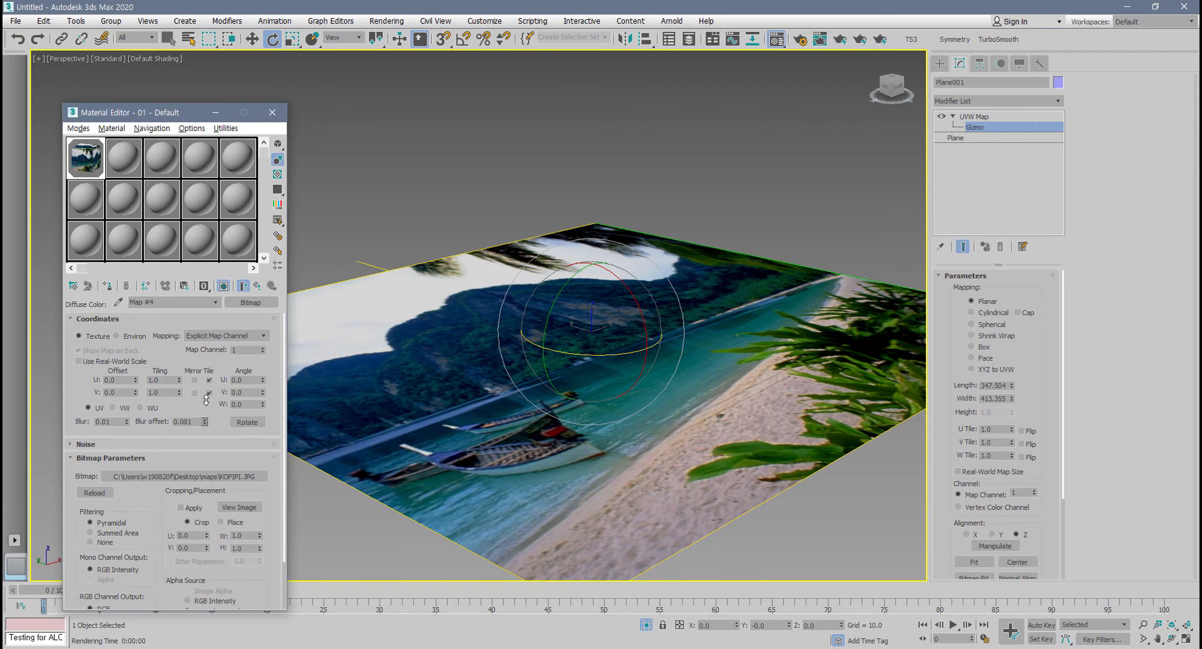
left_click_drag(209, 382, 211, 343)
left_click_drag(206, 388, 212, 352)
middle_click_drag(478, 391, 469, 390)
left_click(859, 40)
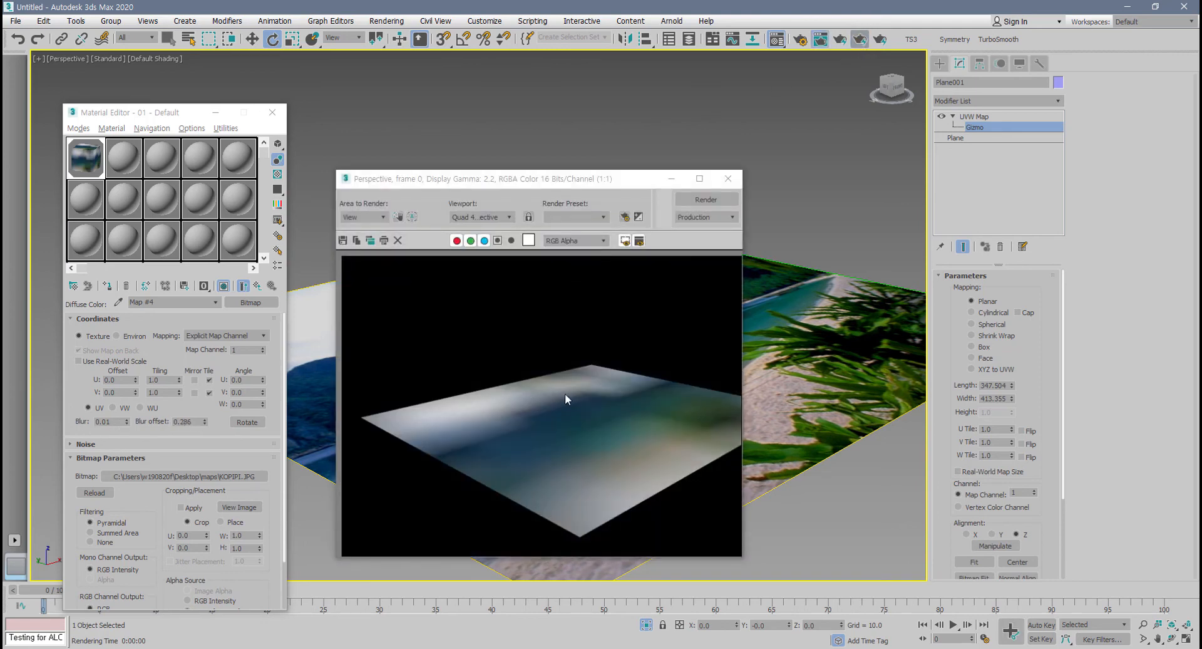
left_click(727, 178)
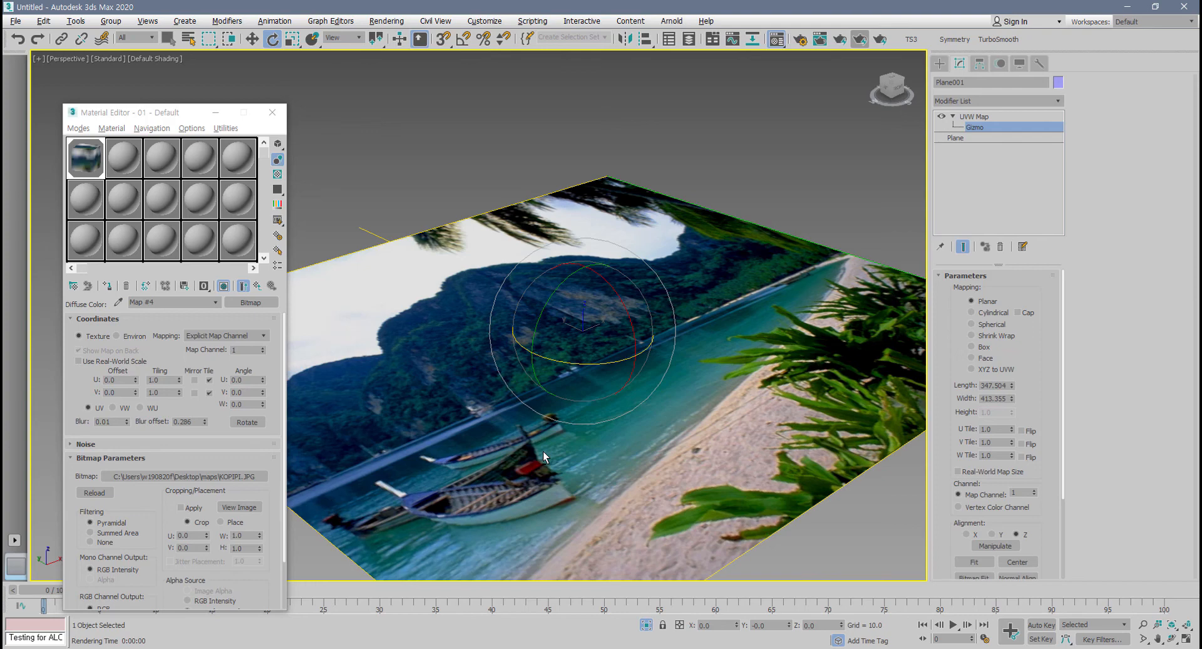
- Reset the bitmap's Blur offset to its default and close the Material Editor
right_click(205, 421)
middle_click_drag(439, 394, 535, 443, "alt")
middle_click_drag(535, 444, 490, 396)
middle_click_drag(575, 411, 551, 428, "alt")
left_click(270, 113)
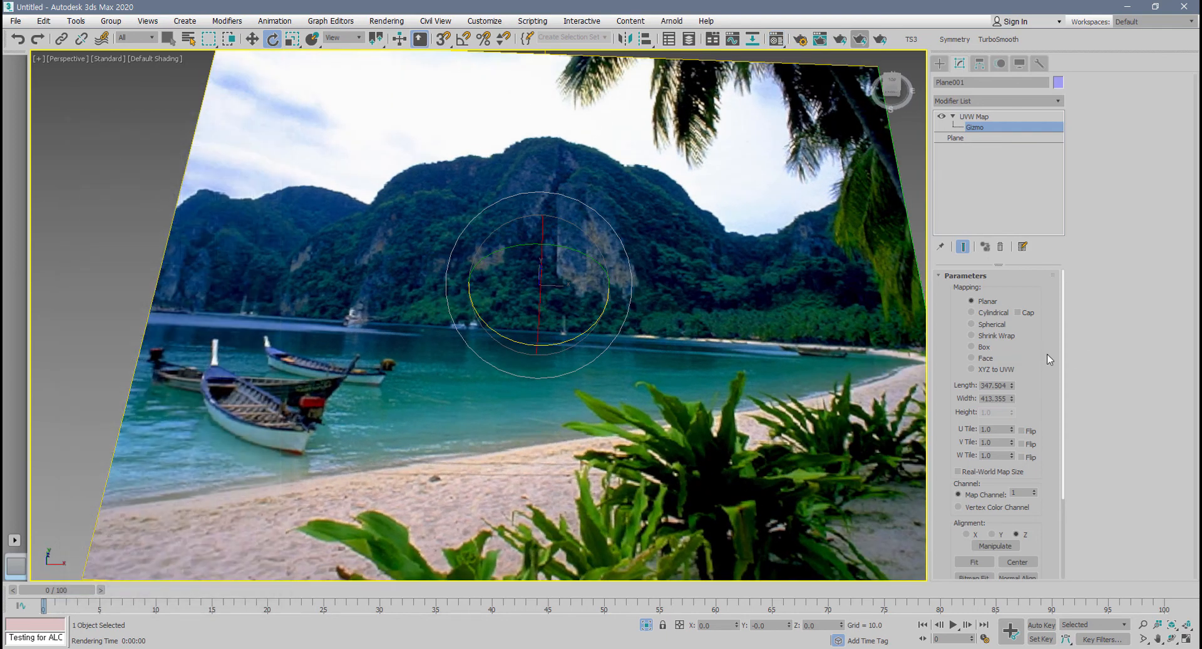
- Unhide all hidden objects in the scene
scroll(694, 380, "down", 3)
middle_click_drag(694, 379, 572, 321)
right_click(570, 319)
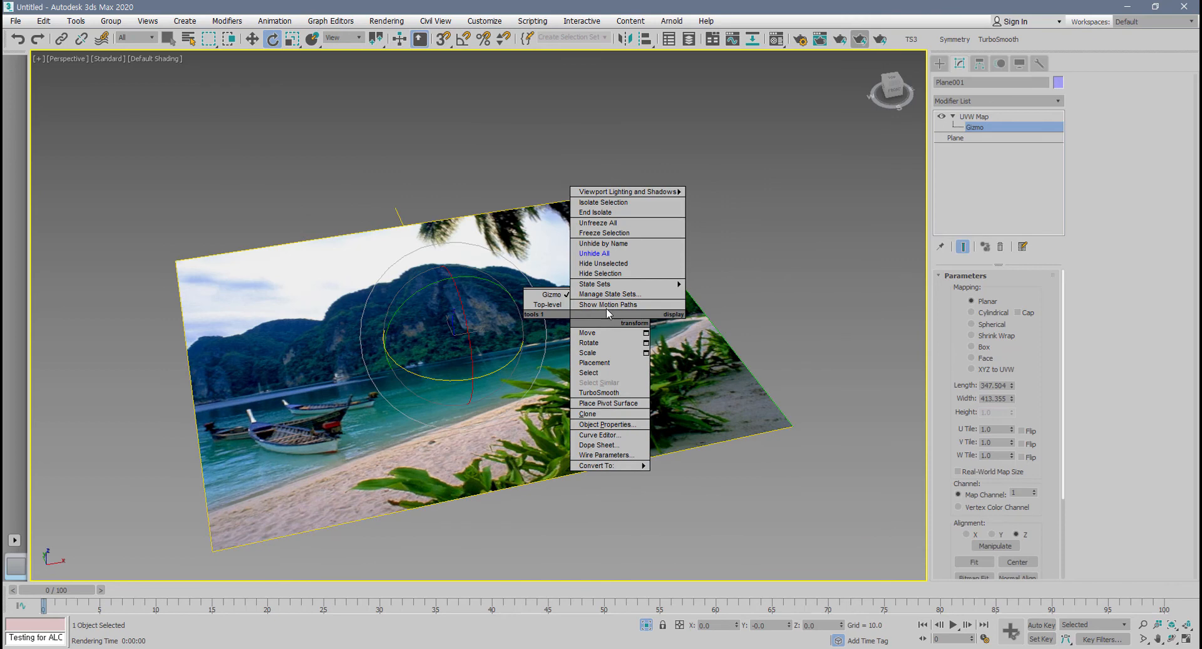
left_click(601, 253)
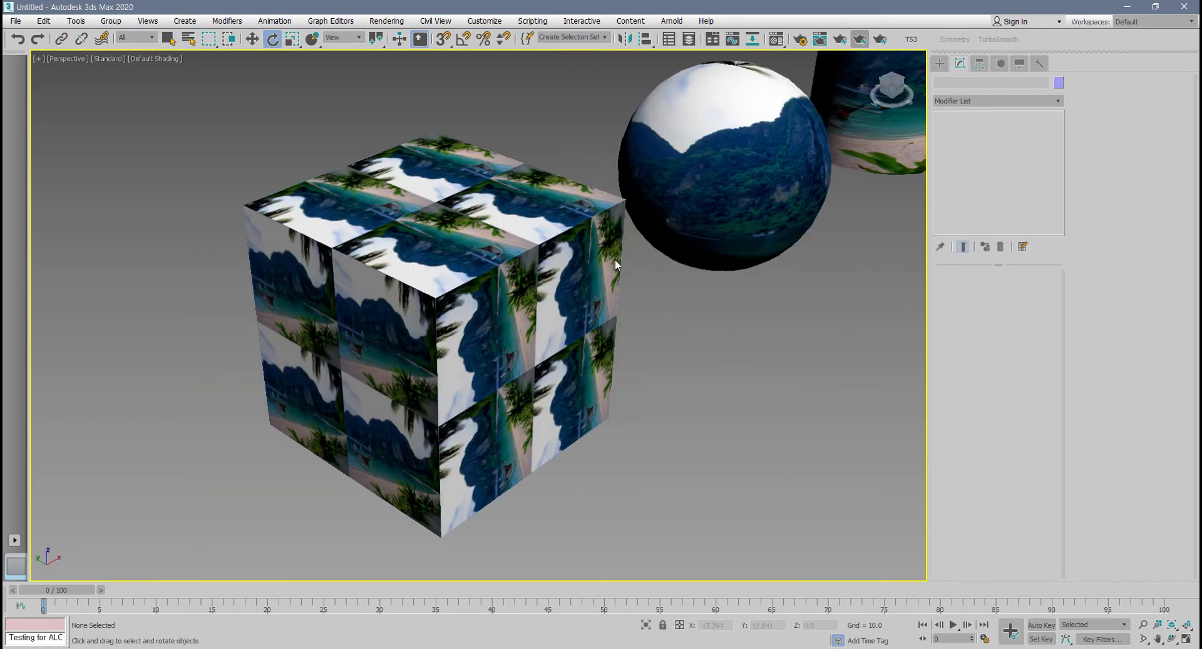
- Select the cylinder, activate the Move tool, and examine how the bitmap is mapped on its top cap and side
scroll(638, 253, "down", 4)
middle_click_drag(638, 253, 438, 424)
scroll(508, 399, "up", 3)
left_click(556, 300)
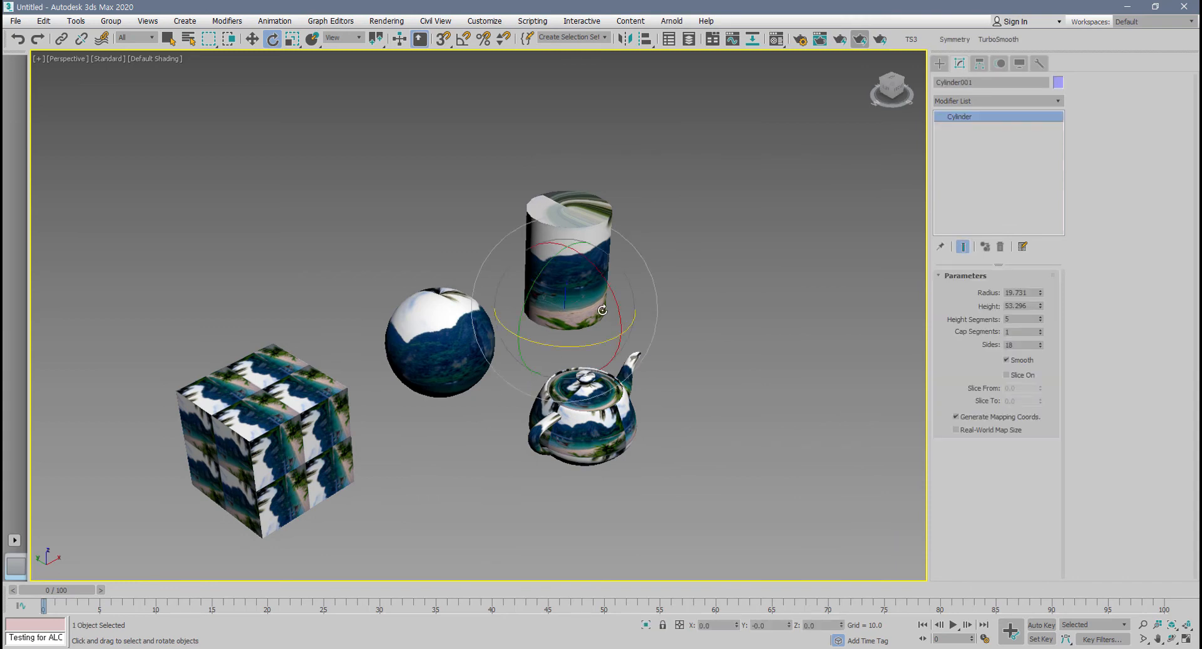
key("w")
middle_click_drag(599, 305, 568, 354)
scroll(565, 294, "up", 3)
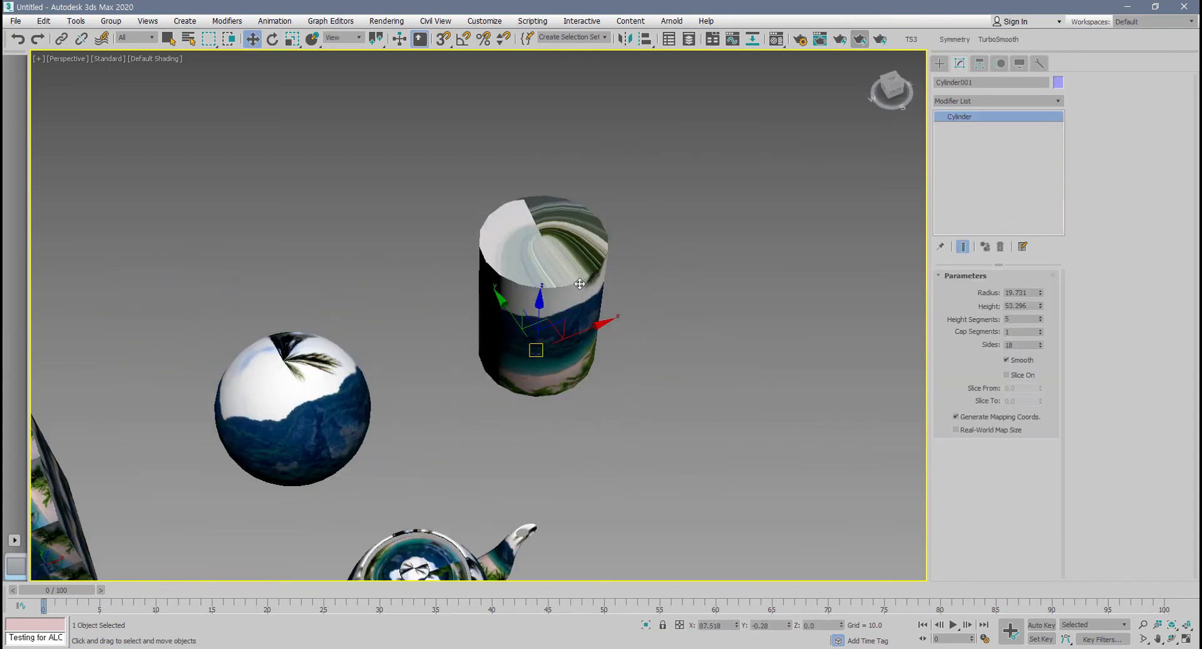
middle_click_drag(564, 281, 566, 379)
scroll(567, 379, "up", 2)
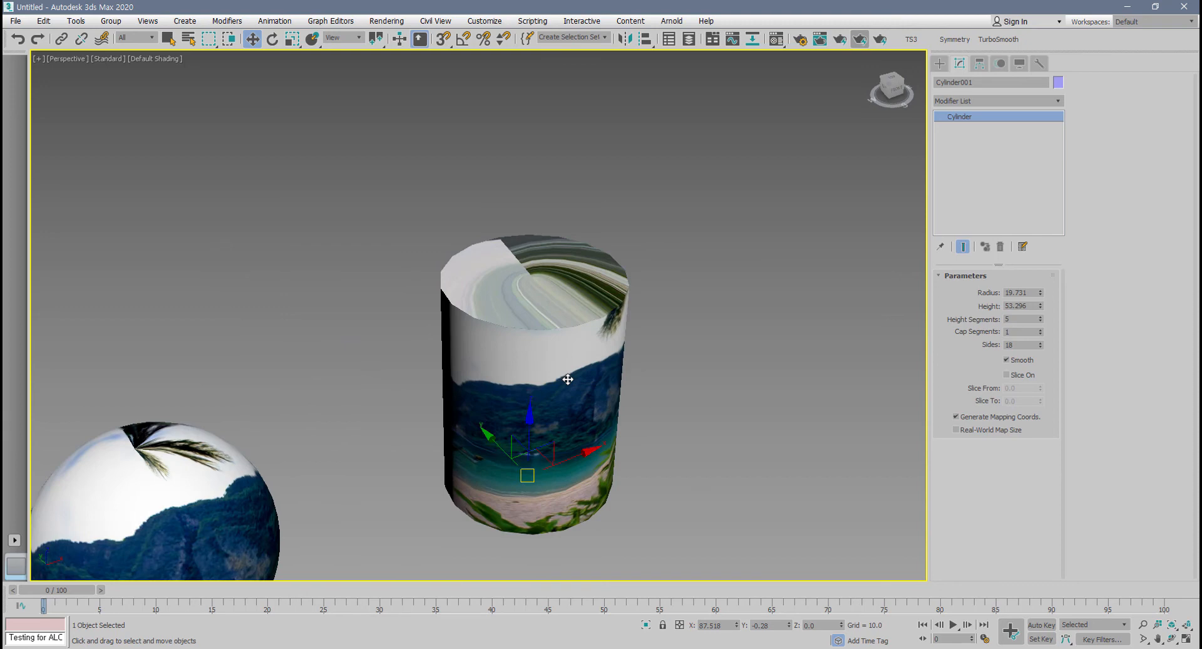
- Select the sphere and then the box to check the mapping applied to each
scroll(547, 452, "down", 6)
middle_click_drag(545, 453, 601, 293)
scroll(530, 362, "up", 5)
left_click(474, 297)
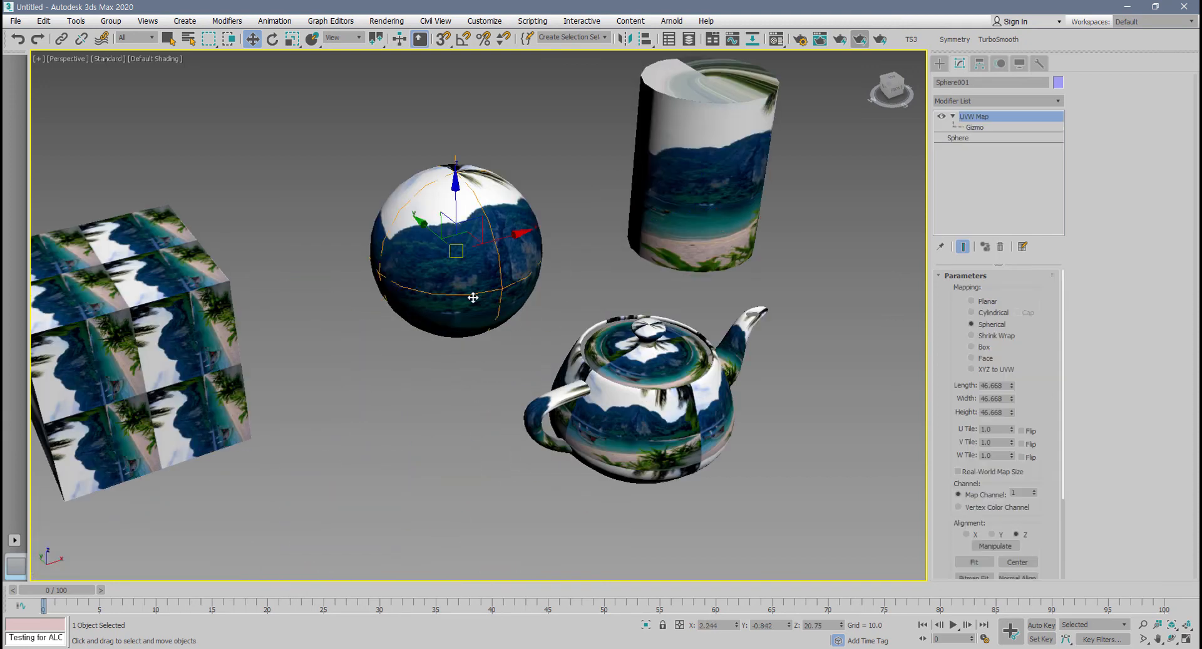
left_click(230, 346)
- Apply a UVW Map modifier to the cylinder
left_click(654, 217)
middle_click_drag(655, 217, 504, 374)
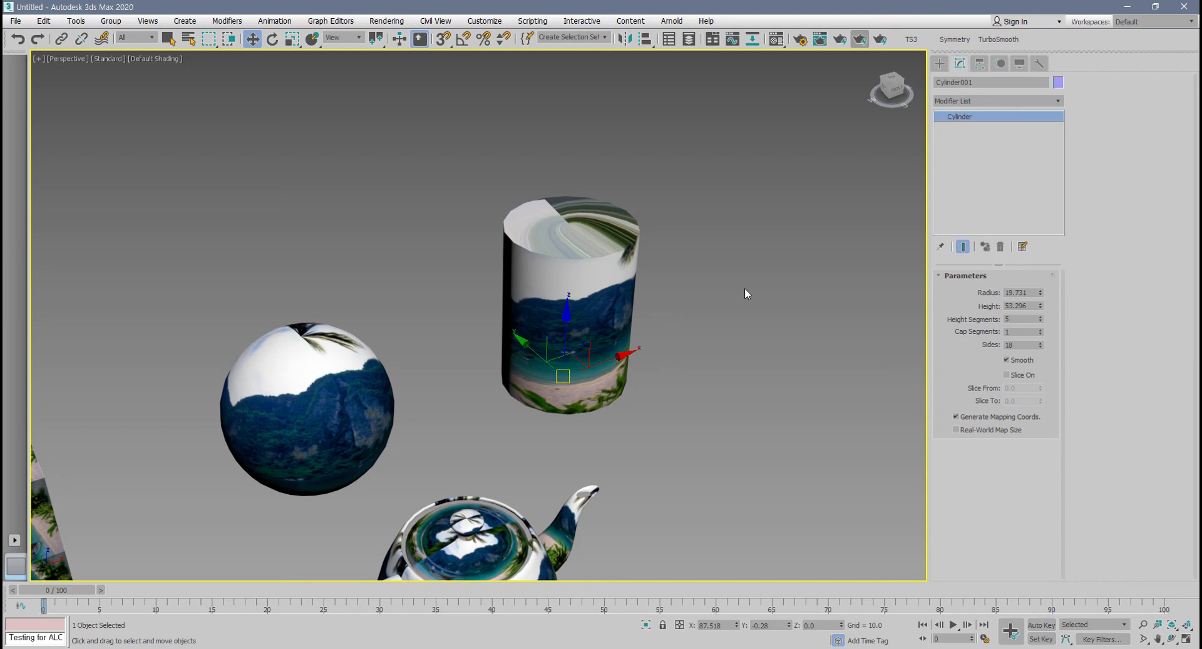
scroll(589, 327, "up", 3)
middle_click_drag(589, 327, 570, 321)
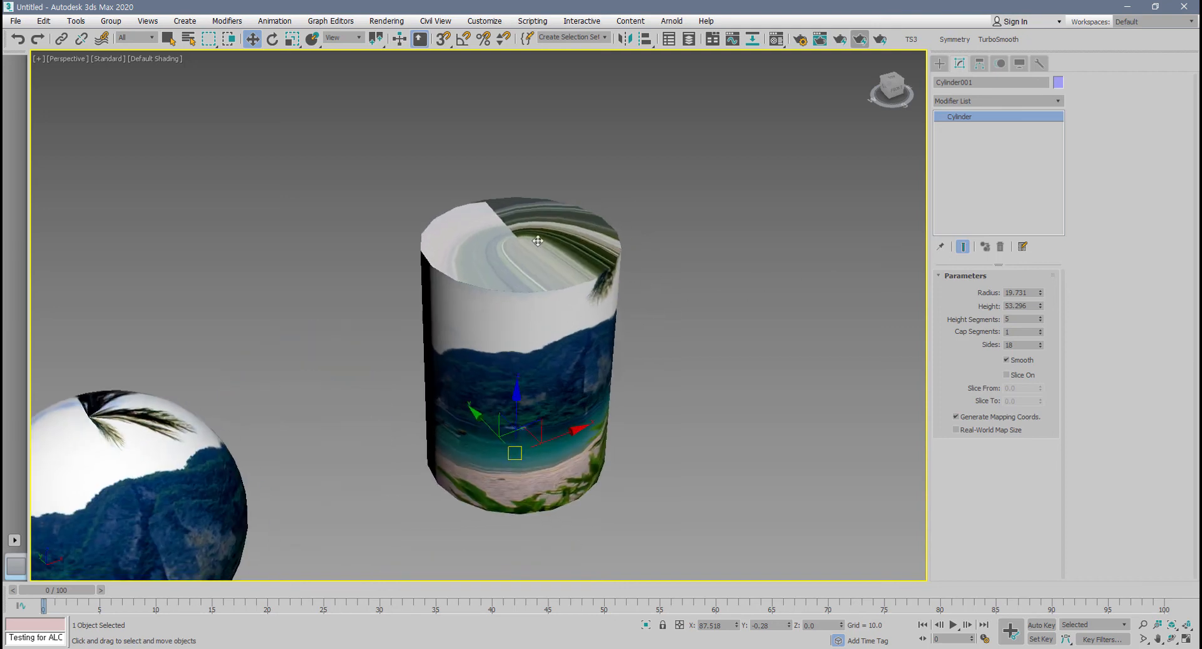
left_click(1059, 101)
scroll(1078, 160, "down", 15)
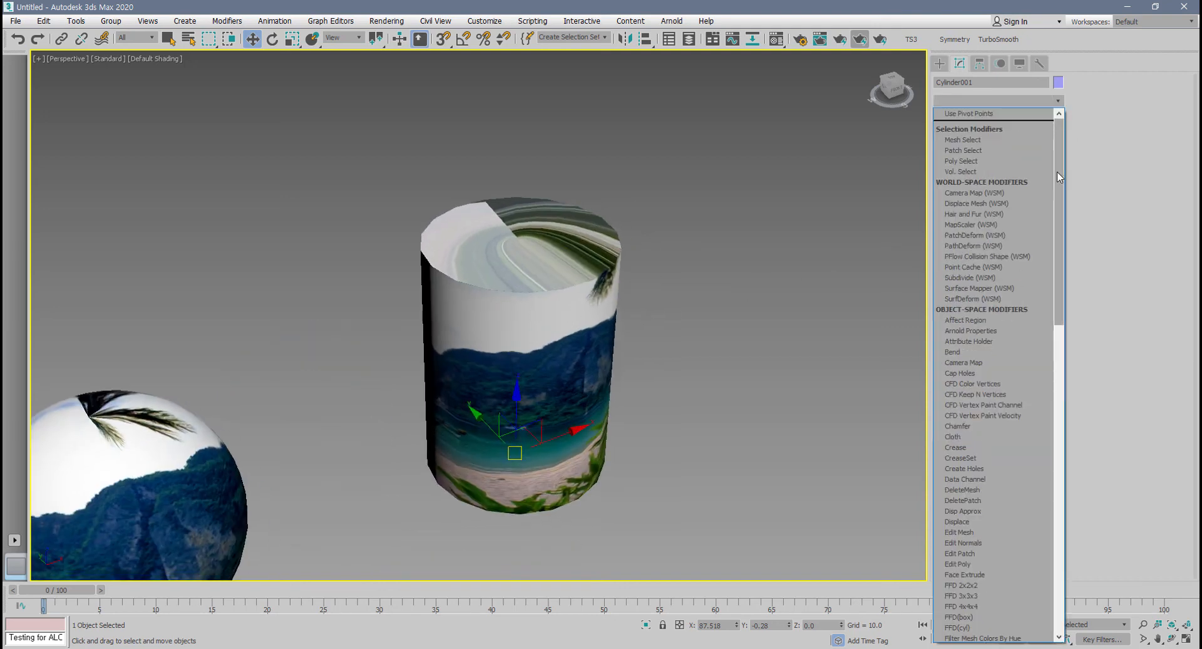
left_click(989, 539)
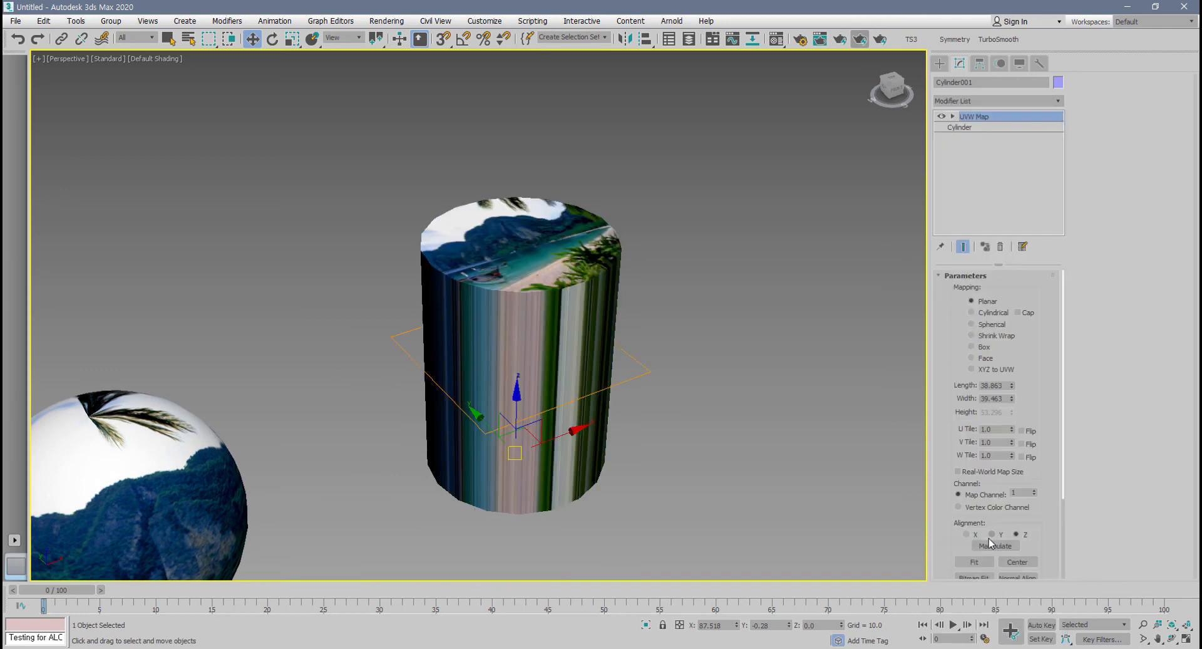
- Set the cylinder's UVW Map to Cylindrical mapping and enable Cap so the bitmap is projected flat onto its ends
left_click(984, 313)
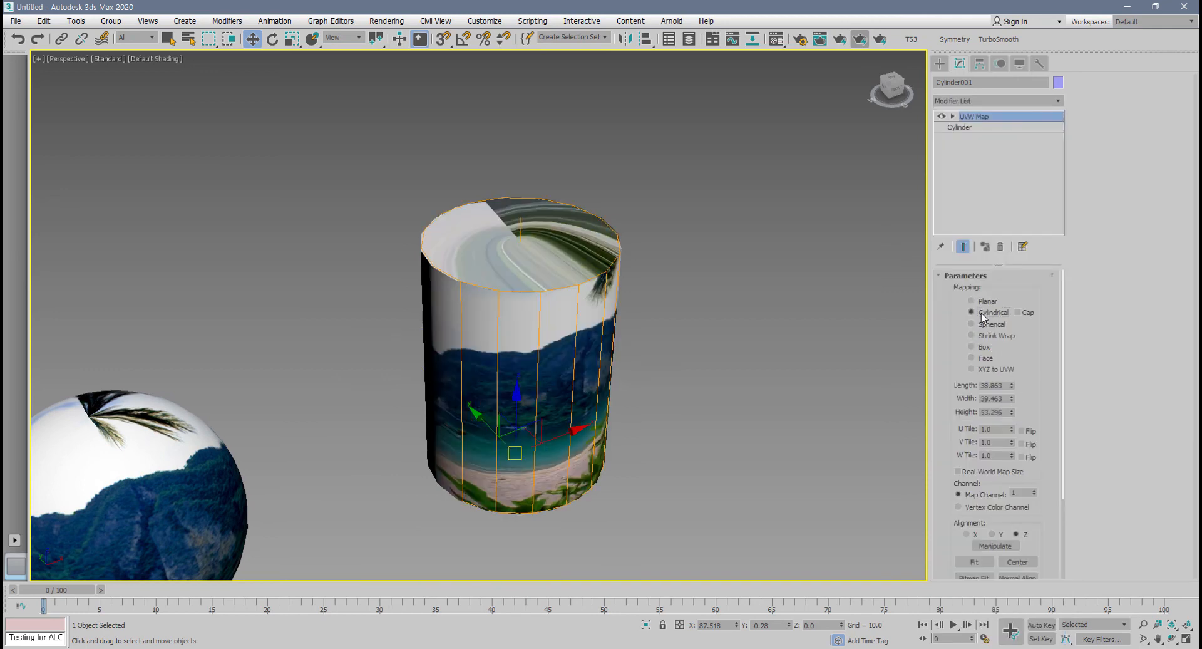
scroll(633, 283, "up", 2)
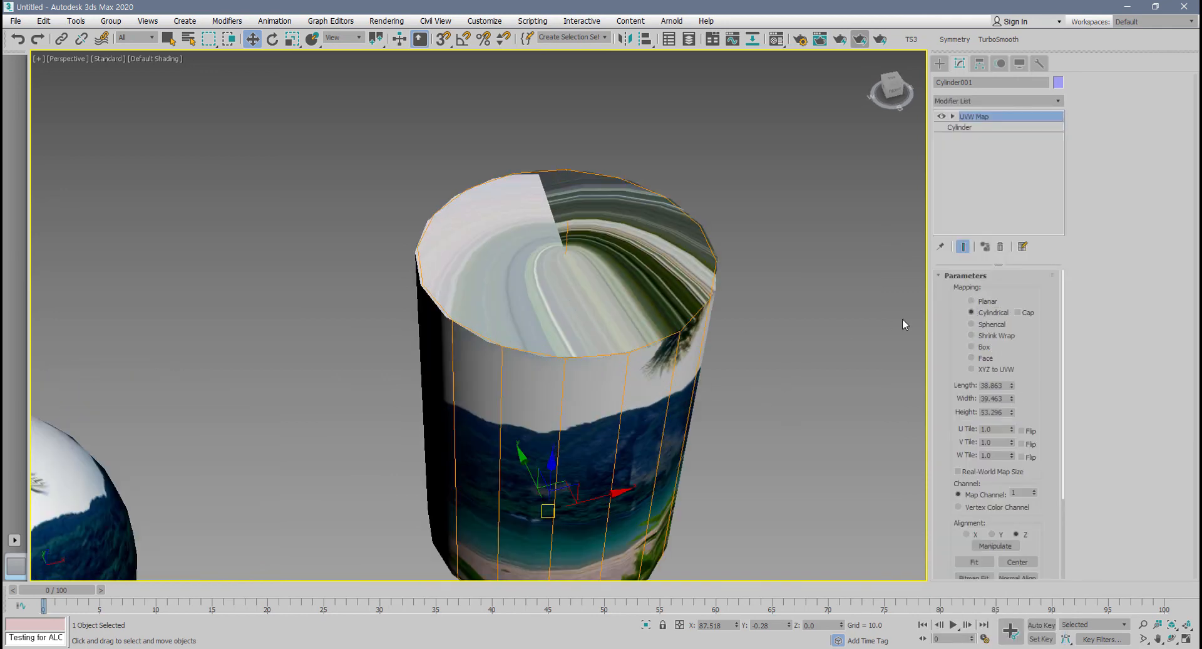
left_click(1017, 313)
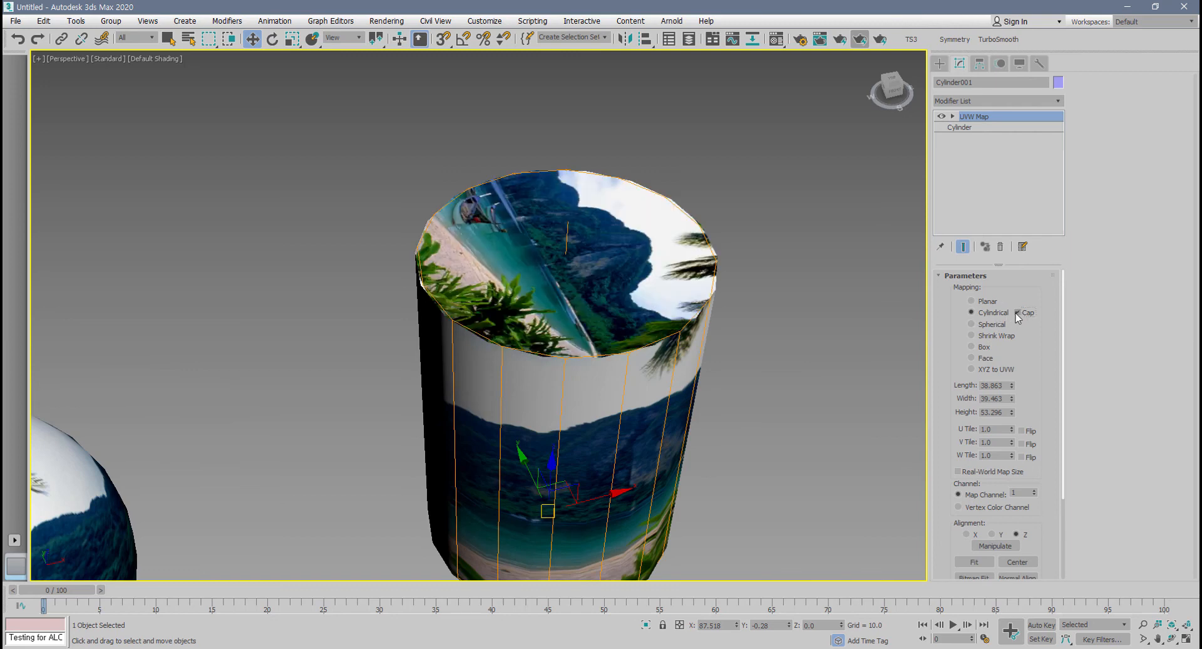
- Try Shrink Wrap mapping on the sphere and examine from below where the bitmap gathers into one point
scroll(894, 378, "down", 5)
scroll(677, 432, "up", 3)
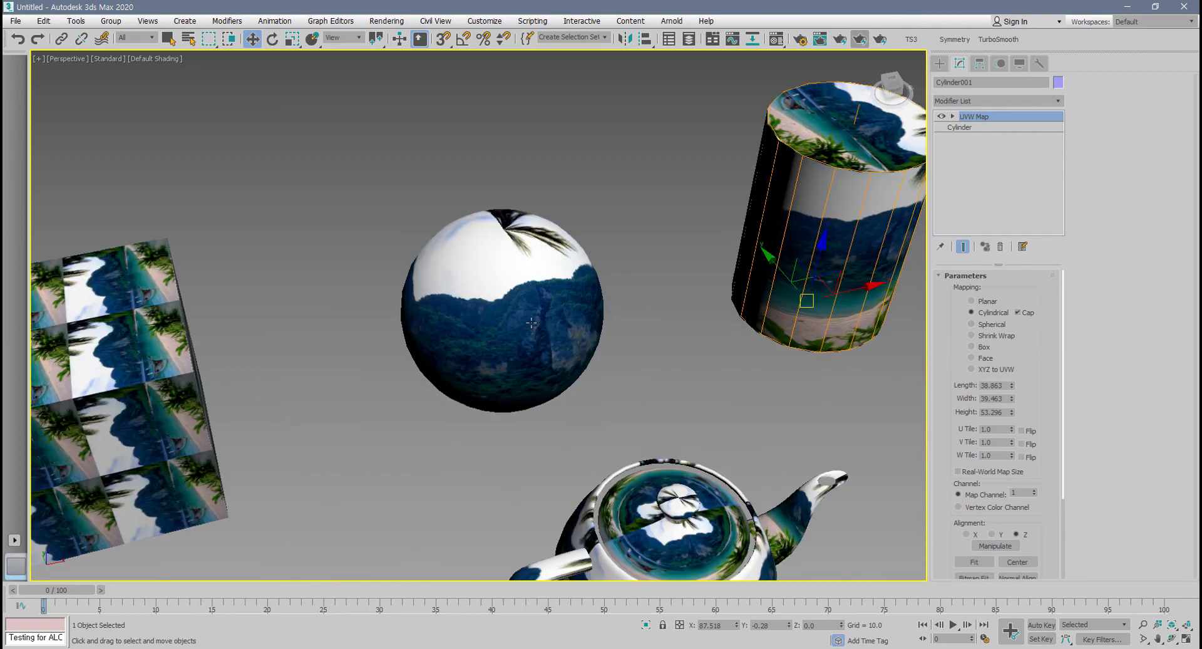
left_click(549, 332)
scroll(548, 332, "up", 2)
middle_click_drag(544, 372, 599, 348, "alt")
left_click(981, 338)
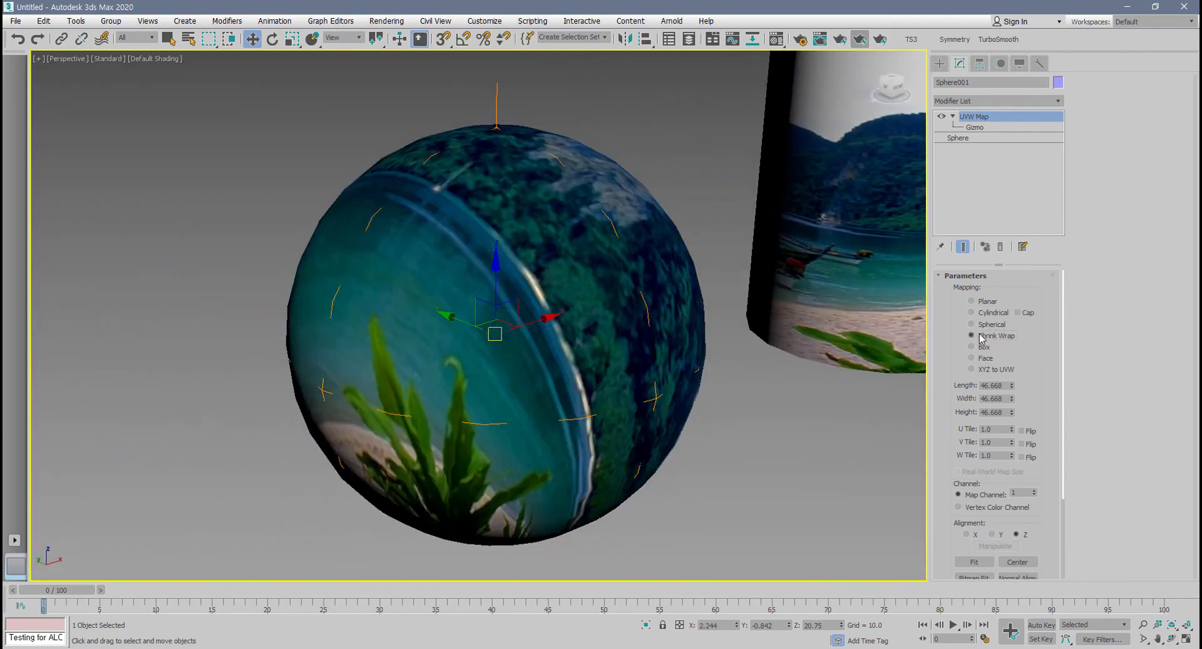
middle_click_drag(678, 403, 596, 352, "alt")
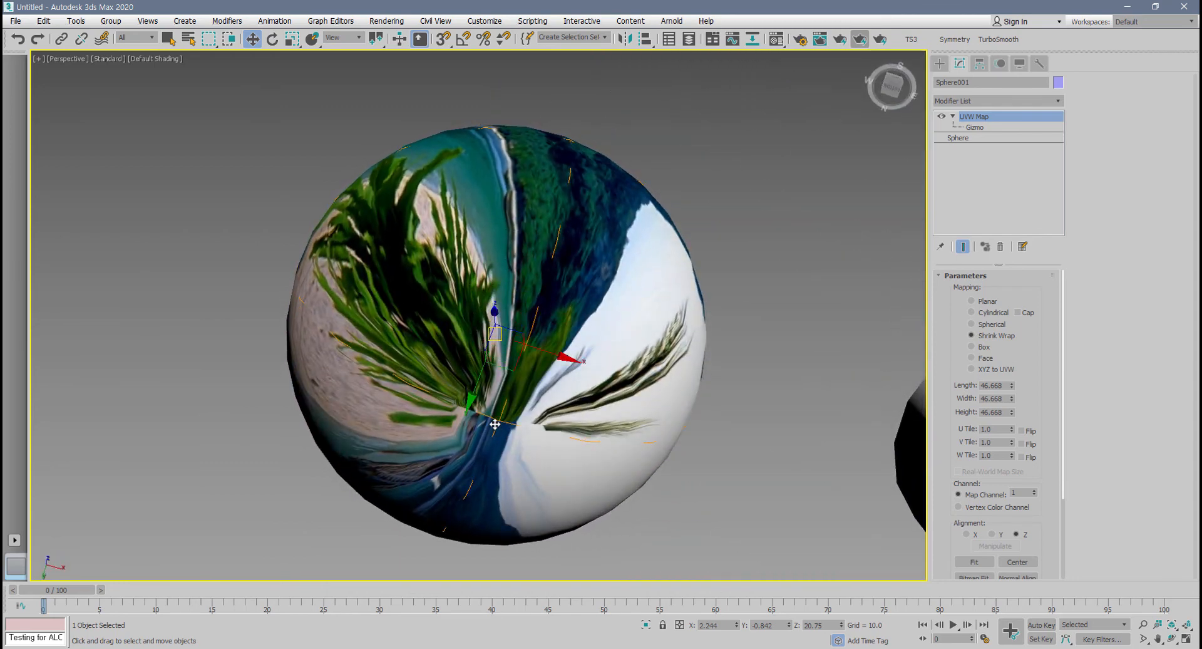
middle_click_drag(530, 402, 793, 496, "alt")
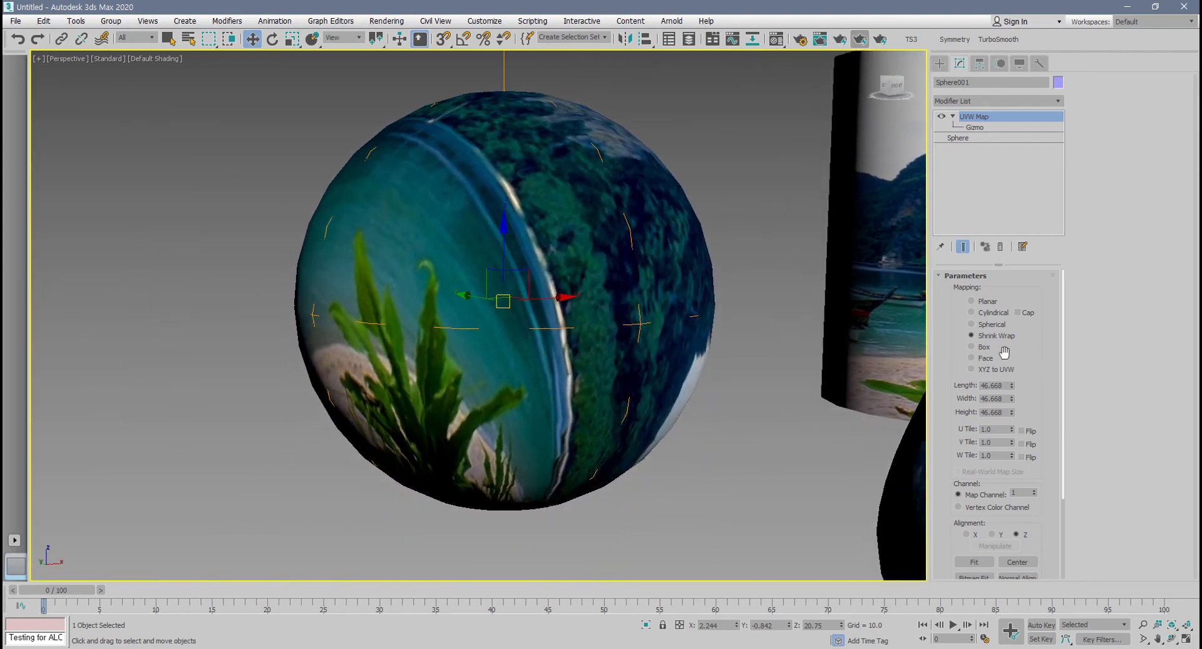
- Alternate the sphere's mapping between Spherical and Shrink Wrap to compare them, ending on Spherical
left_click(990, 326)
left_click(982, 337)
left_click(984, 325)
left_click(975, 336)
left_click(974, 325)
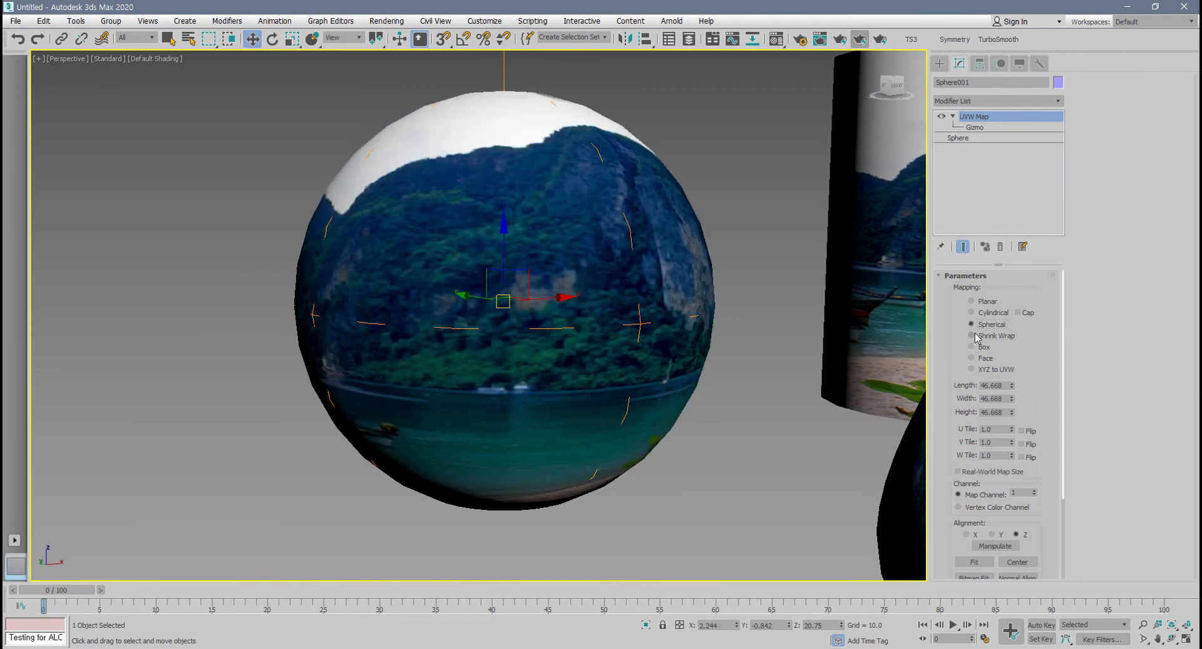
left_click(975, 336)
left_click(975, 325)
- Apply a UVW Map modifier to the teapot
middle_click_drag(787, 389, 439, 395, "alt")
scroll(401, 382, "down", 5)
middle_click_drag(351, 376, 417, 335)
left_click(420, 333)
left_click(262, 283)
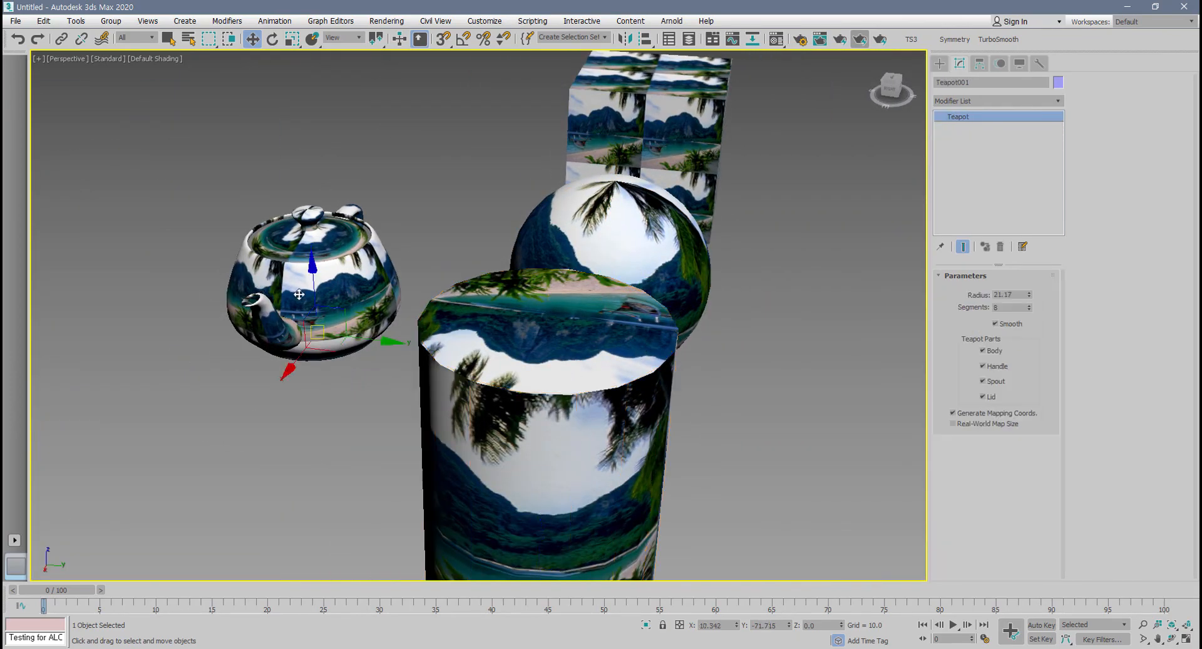
middle_click_drag(262, 285, 579, 387, "alt")
scroll(342, 302, "up", 3)
scroll(558, 389, "up", 3)
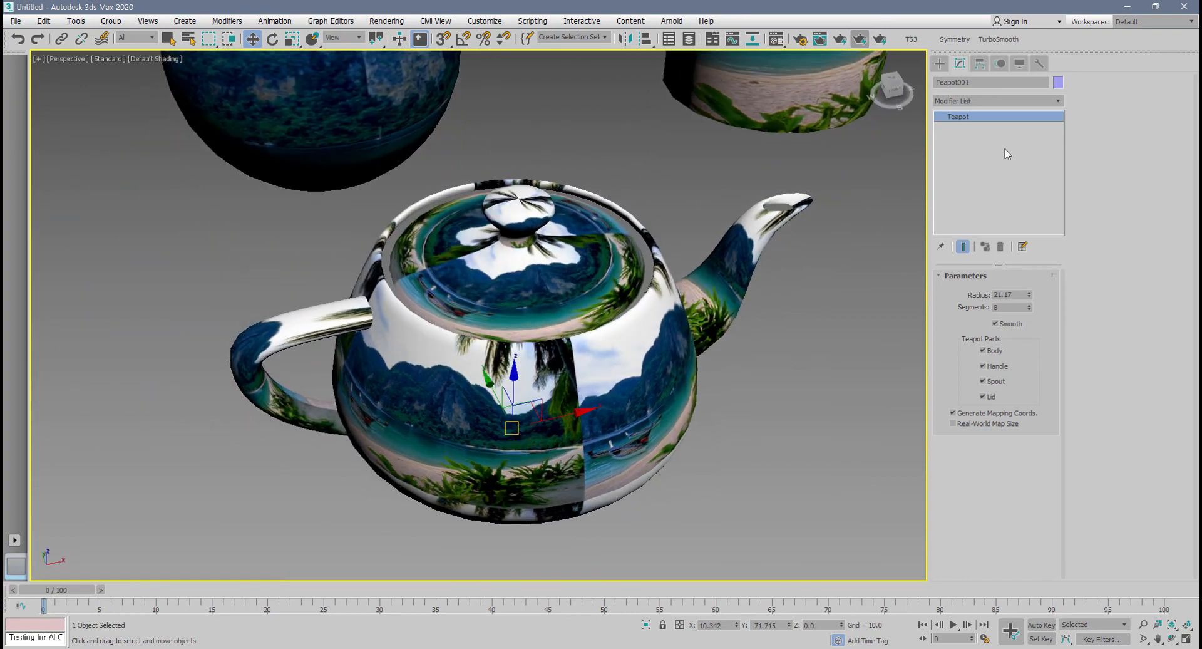
left_click(1057, 102)
left_click_drag(1062, 148, 1045, 496)
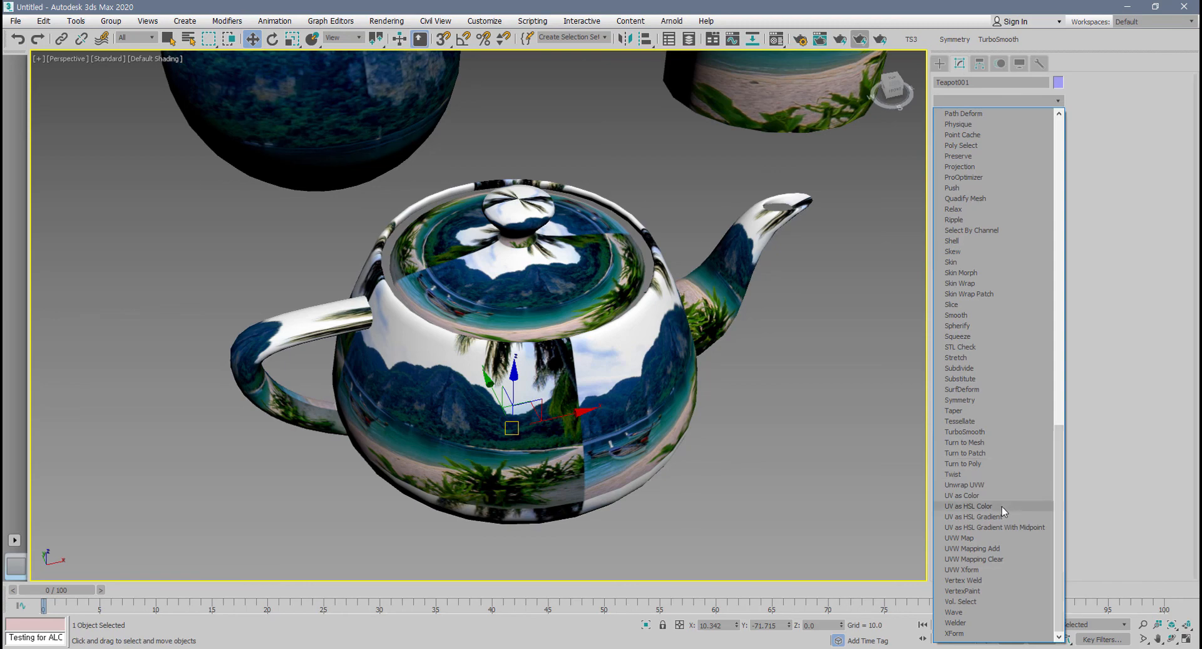
left_click(994, 538)
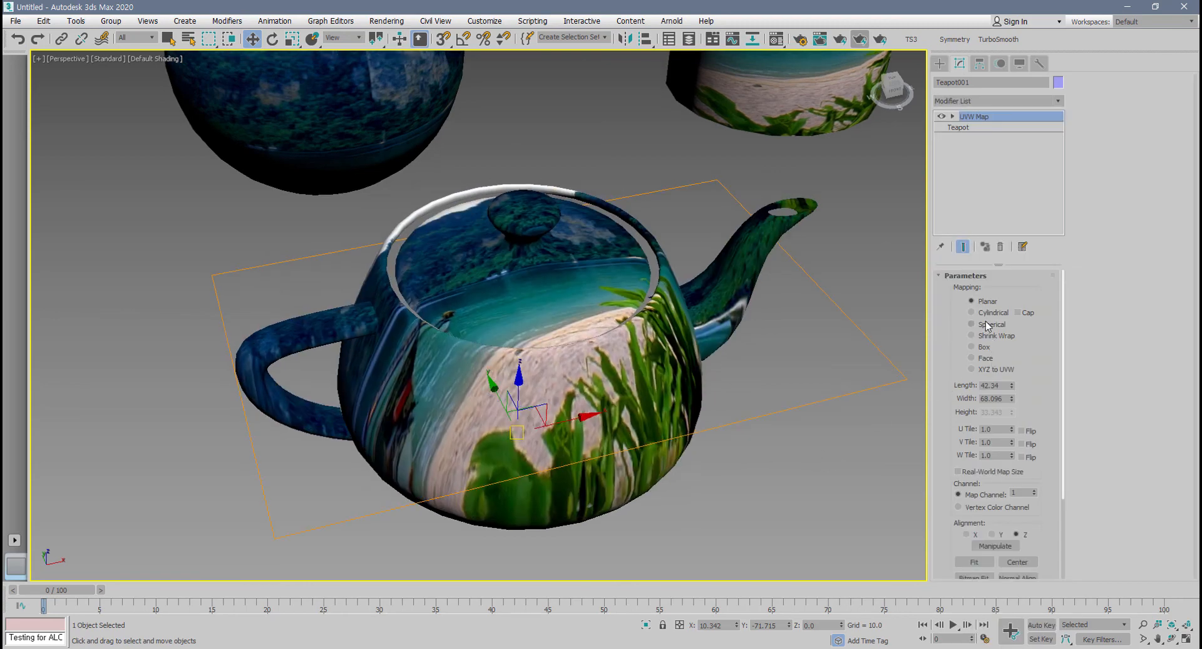
- Try Spherical, Shrink Wrap and Box mapping on the teapot to compare how each wraps the bitmap, going back to Shrink Wrap
left_click(971, 324)
middle_click_drag(902, 370, 813, 425, "alt")
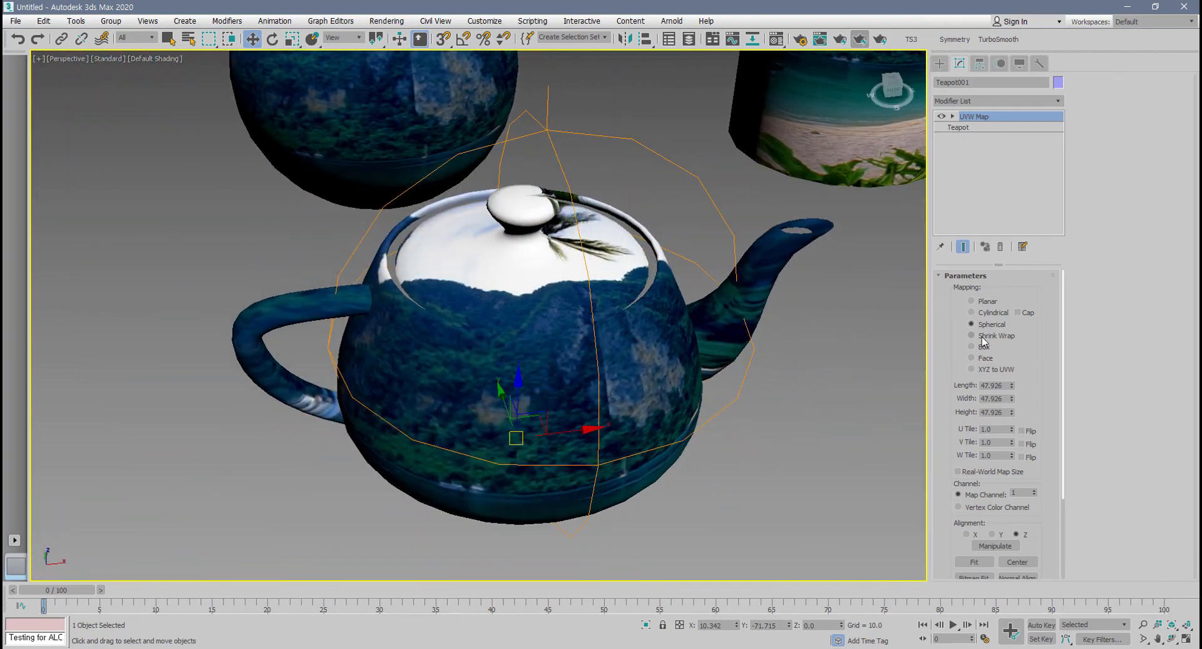
left_click(981, 337)
middle_click_drag(634, 444, 636, 413, "alt")
left_click(972, 346)
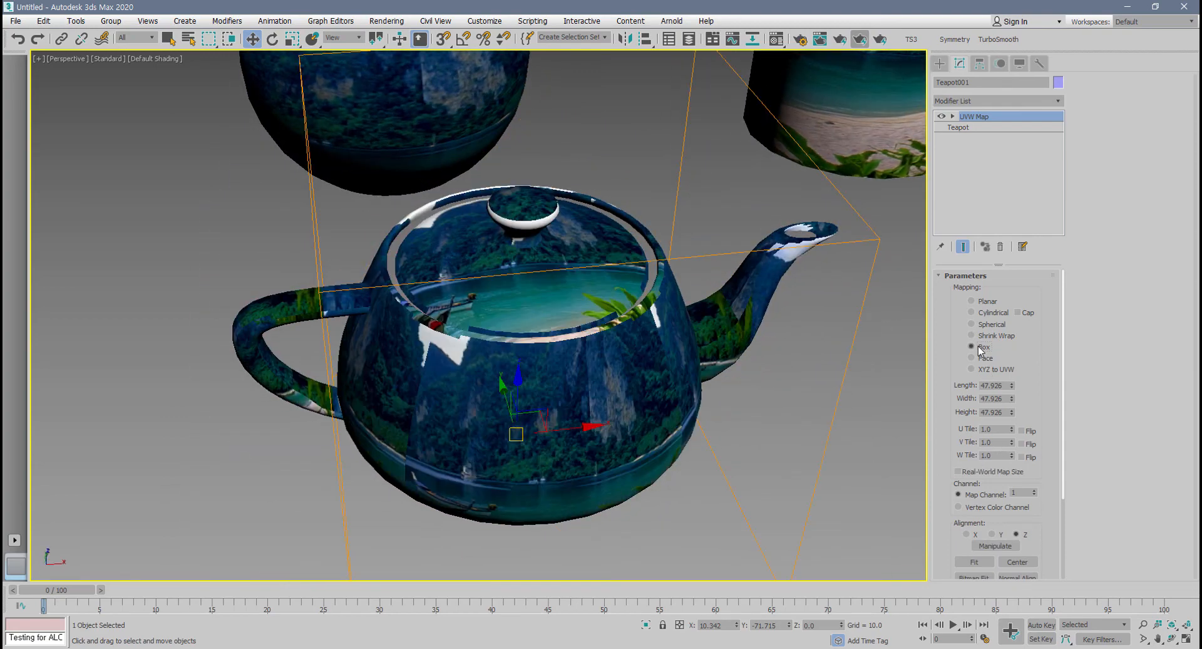
left_click(982, 337)
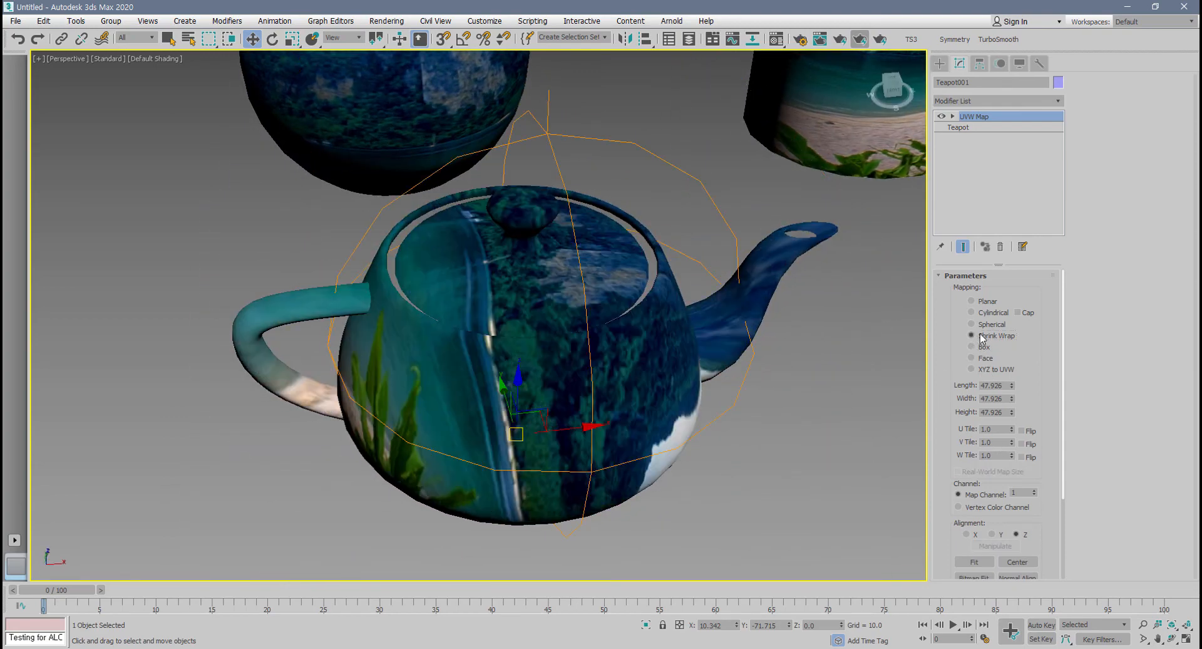
- Set the teapot's UVW Map to Spherical mapping and fit the gizmo to the teapot
left_click(981, 325)
scroll(595, 443, "down", 5)
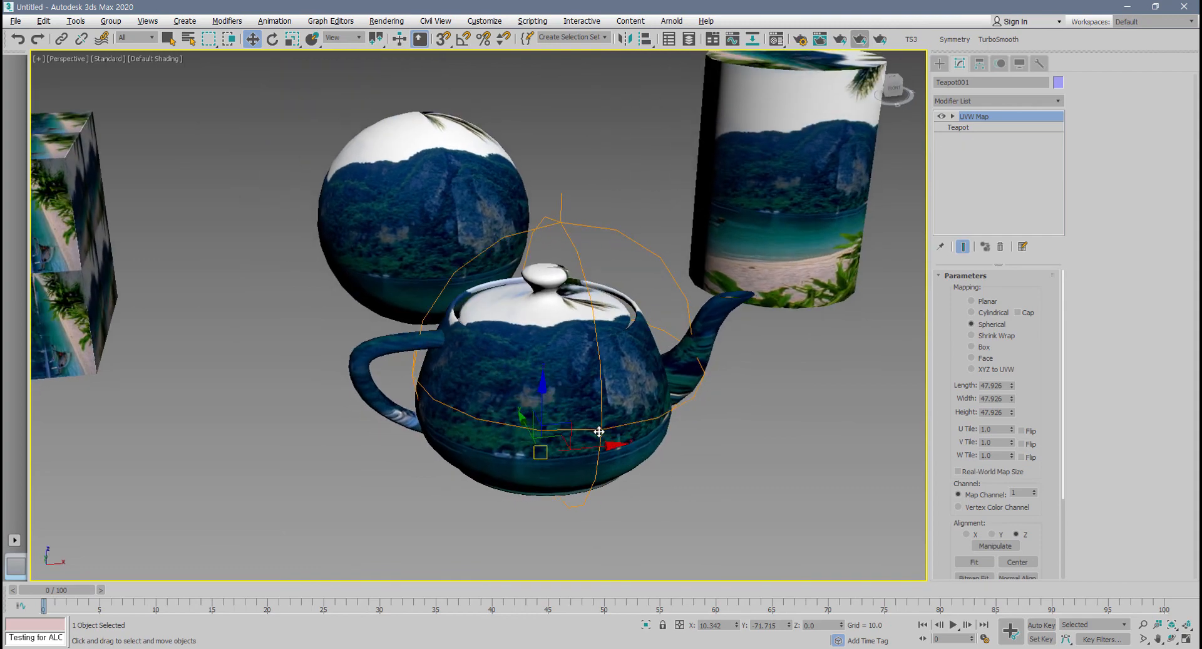
left_click(974, 562)
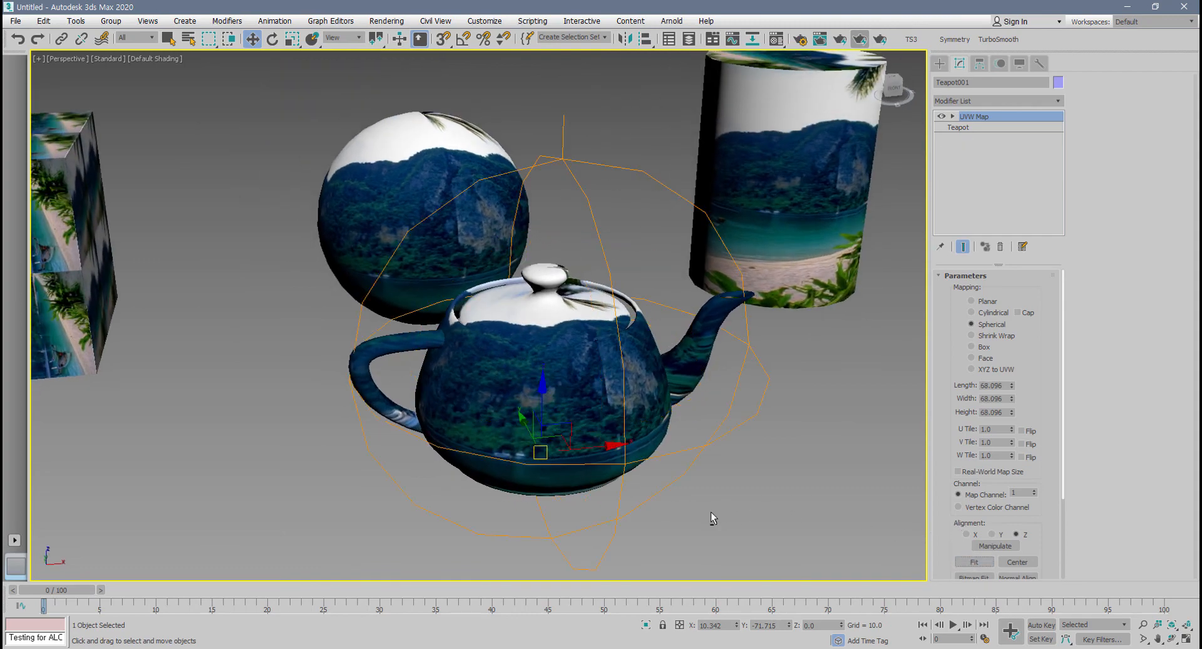
middle_click_drag(711, 512, 740, 529, "alt")
scroll(711, 515, "down", 6)
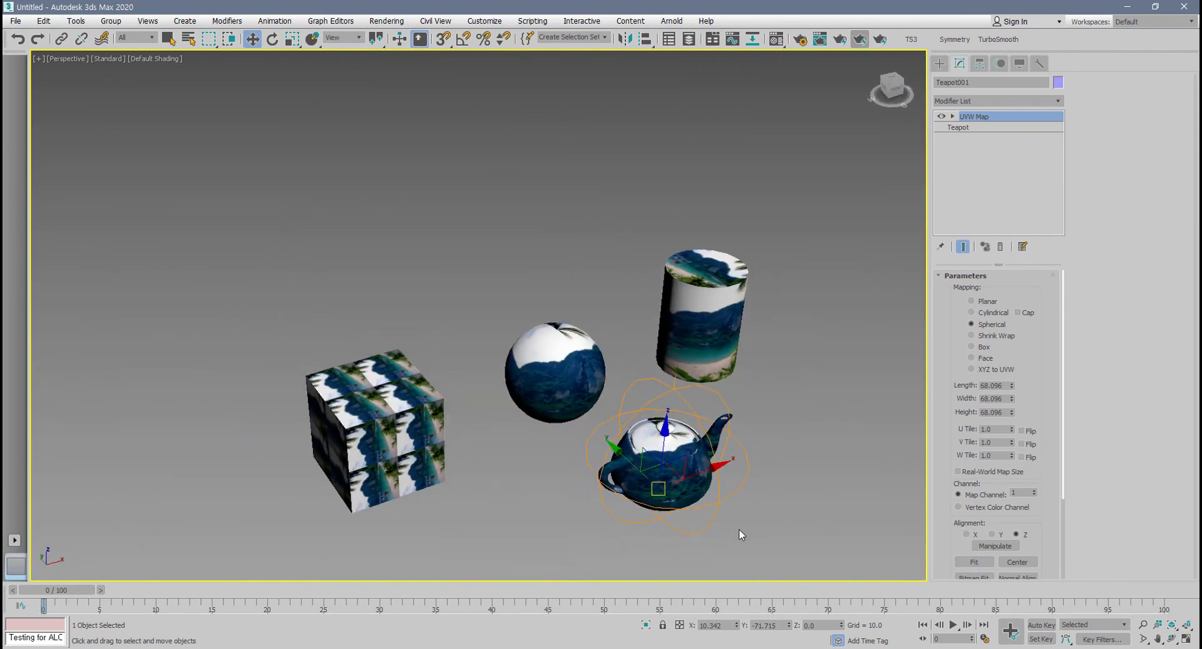
- Select the cube, sphere, cylinder and teapot together and make the second material sample slot active in the Material Editor
left_click_drag(902, 566, 116, 174)
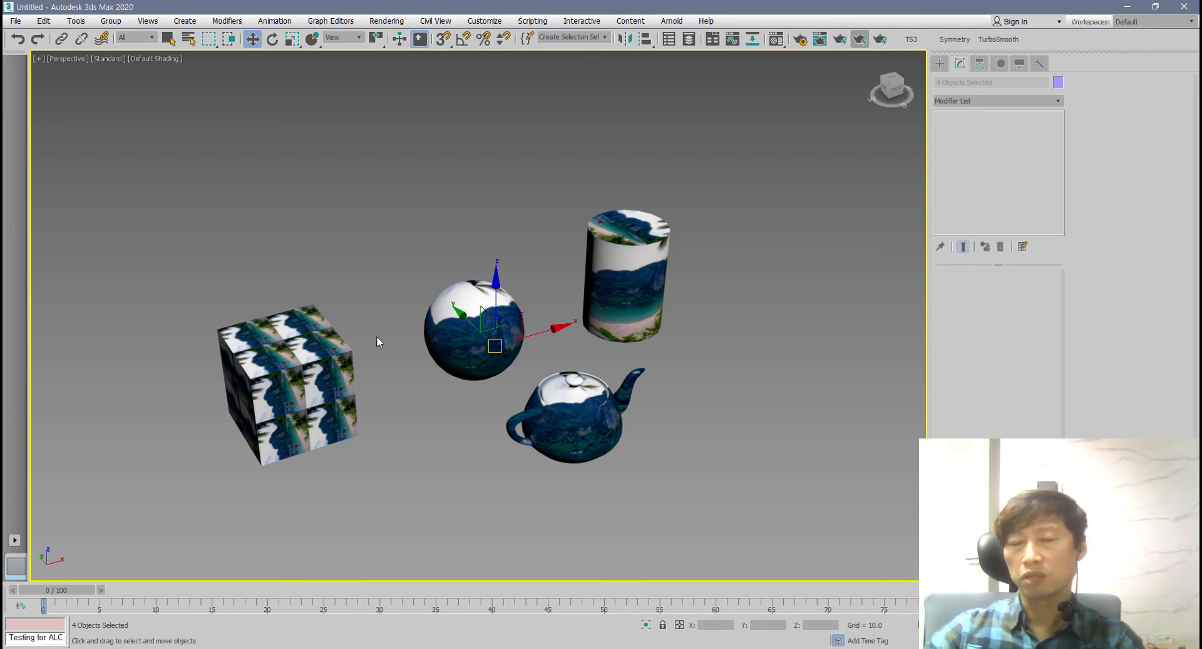
middle_click_drag(322, 382, 388, 386)
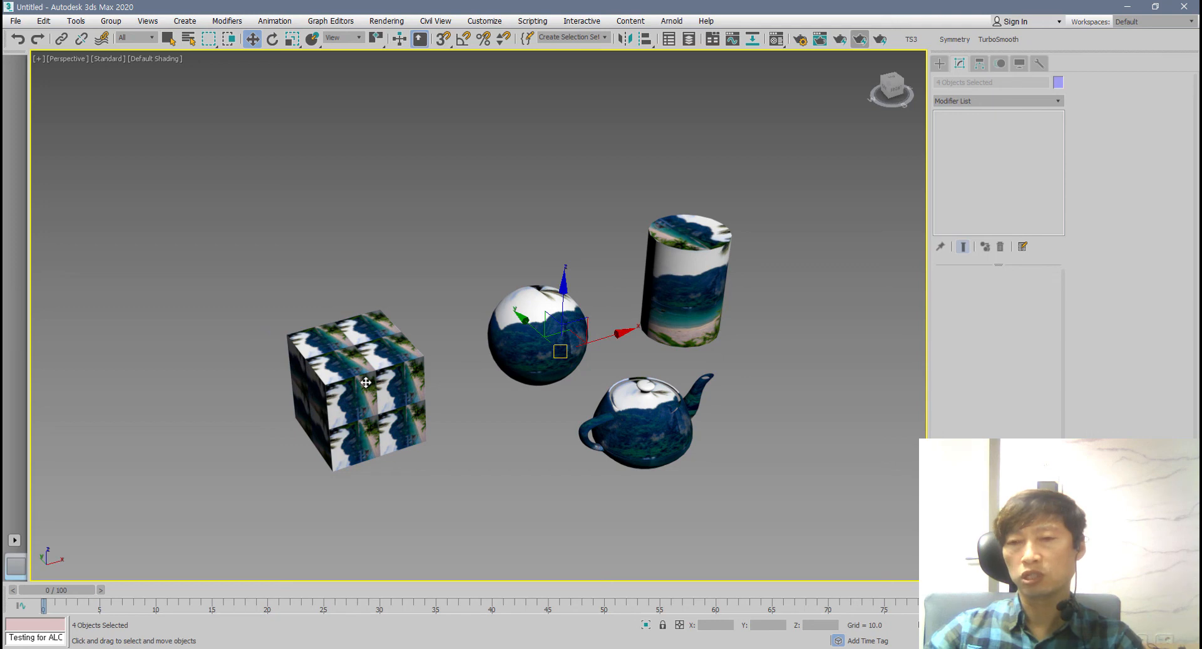
key("m")
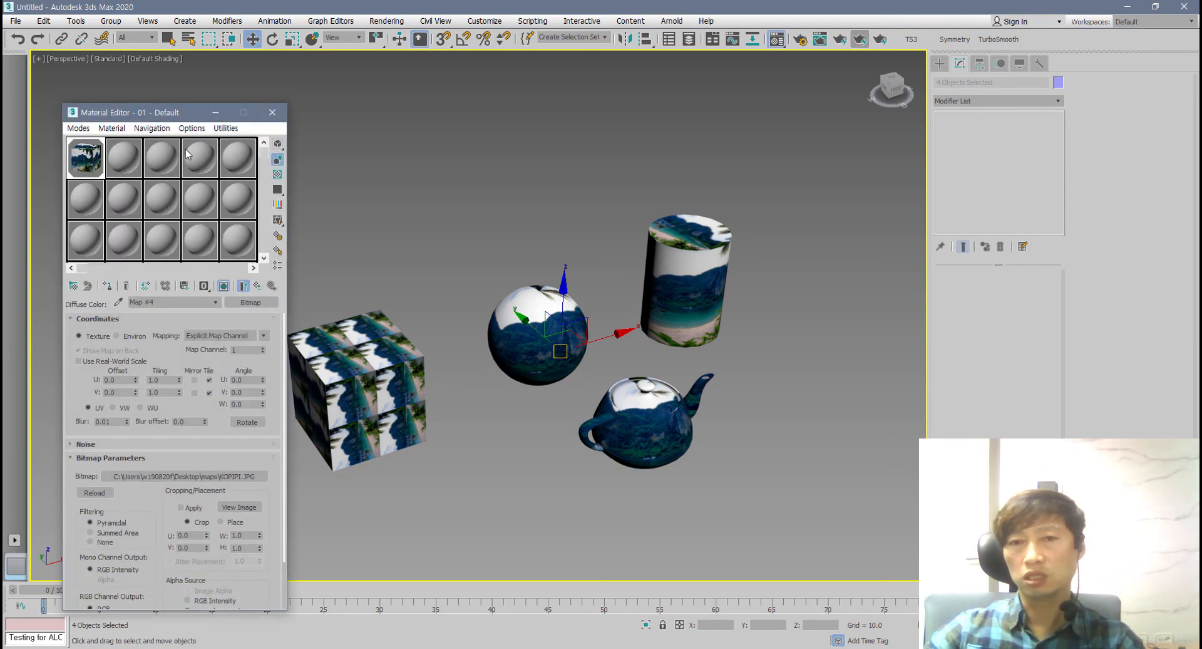
left_click(128, 158)
middle_click_drag(392, 362, 468, 354)
scroll(468, 353, "up", 5)
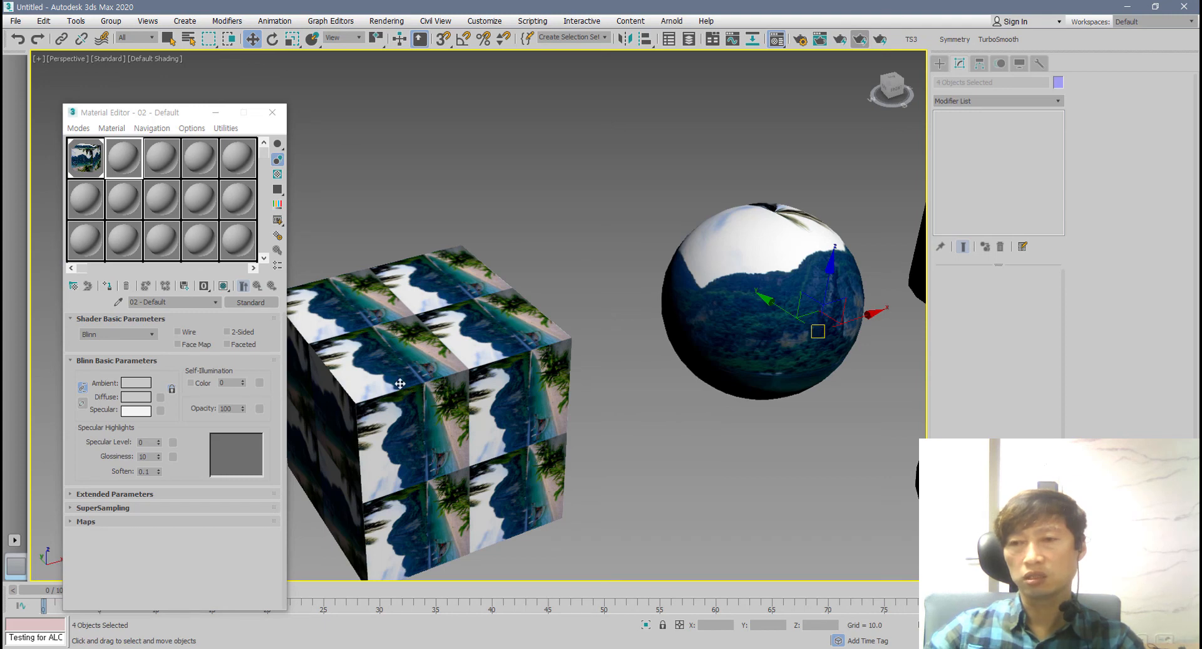
scroll(447, 381, "down", 4)
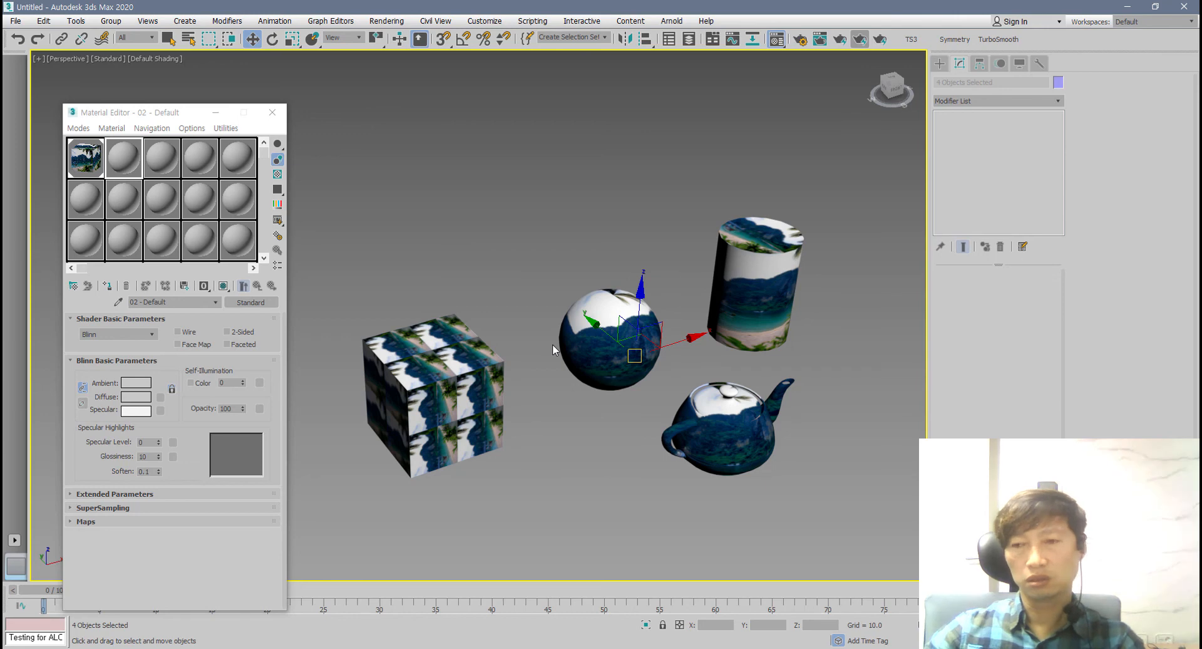
- Unhide all objects in the scene and reselect the cube, sphere, cylinder and teapot together
right_click(579, 241)
mouse_move(616, 199)
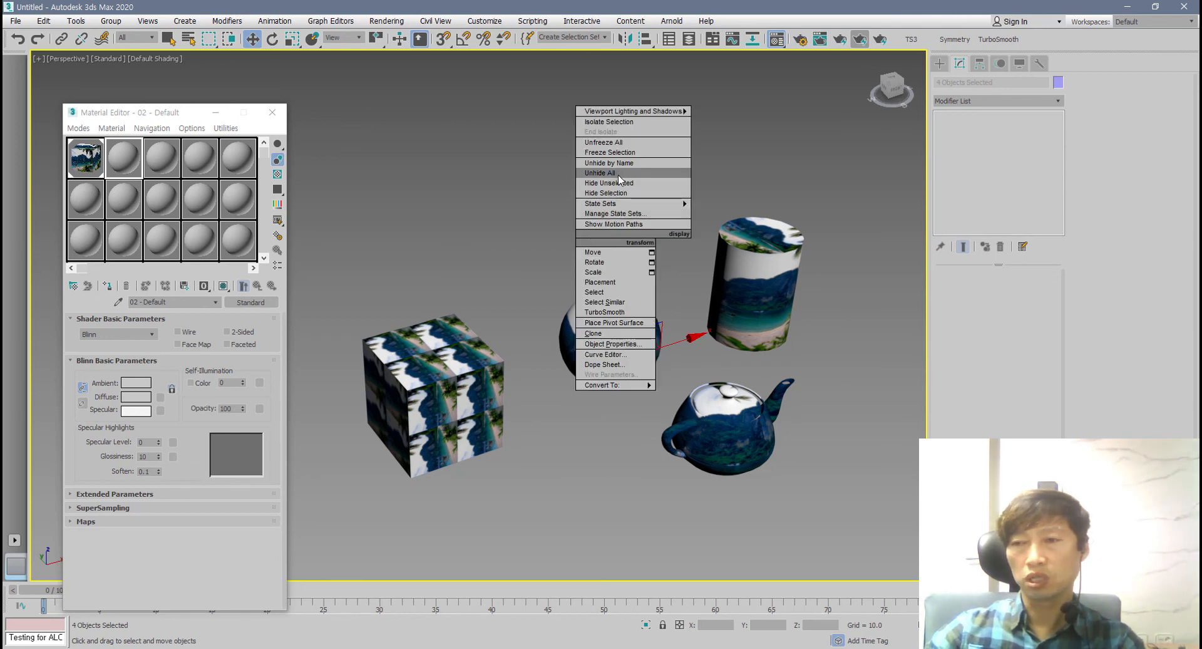
left_click(618, 174)
scroll(634, 310, "down", 3)
middle_click_drag(659, 334, 645, 341)
left_click(816, 226)
right_click(823, 226)
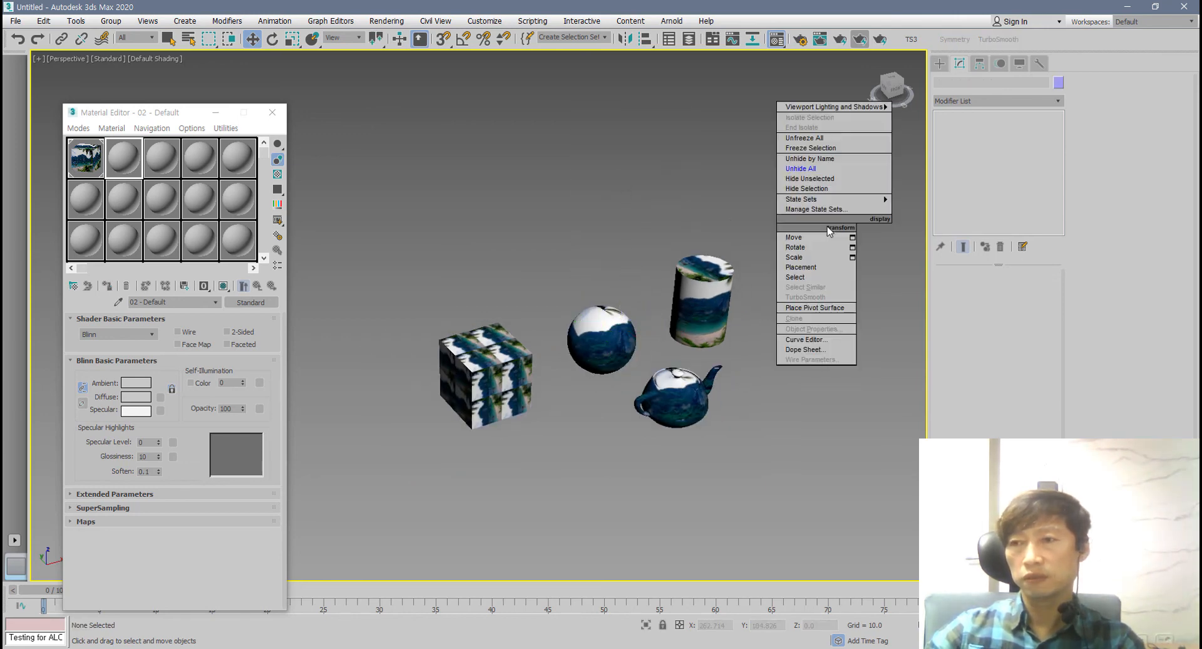
left_click(827, 169)
left_click_drag(362, 480, 363, 479)
scroll(555, 380, "up", 3)
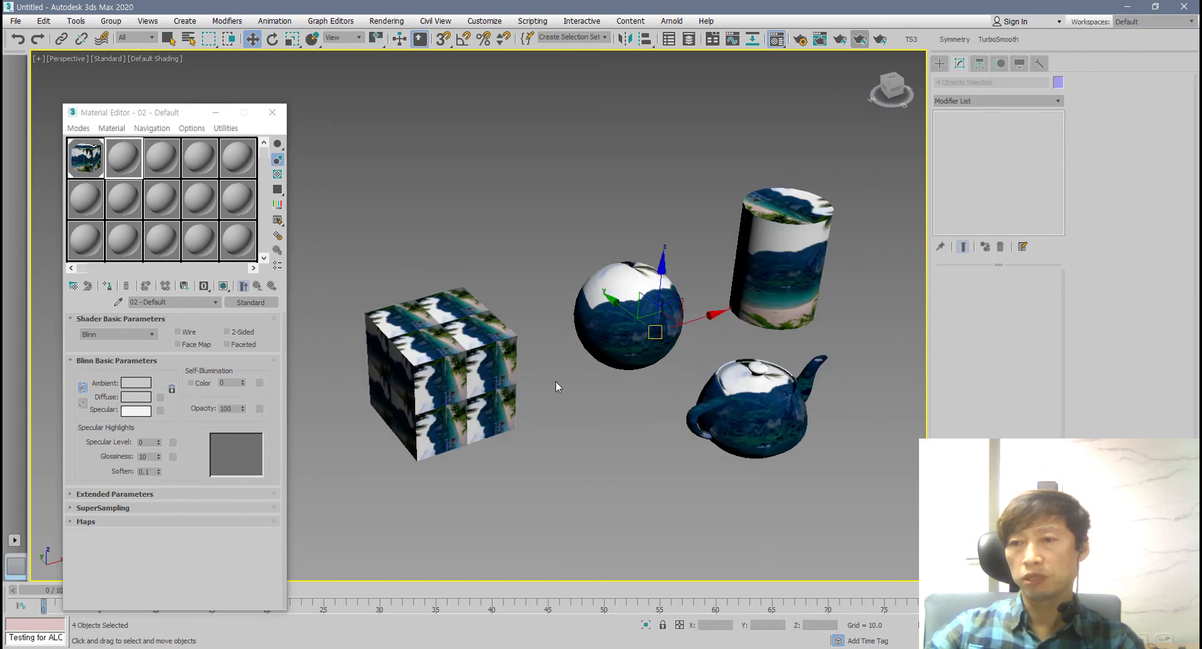
- Turn on Edged Faces display in the perspective view and close the Material Editor
key("F4")
mouse_move(557, 383)
middle_mouse_down("alt")
mouse_move(569, 418)
mouse_move(565, 385)
mouse_move(550, 414)
middle_mouse_up("alt")
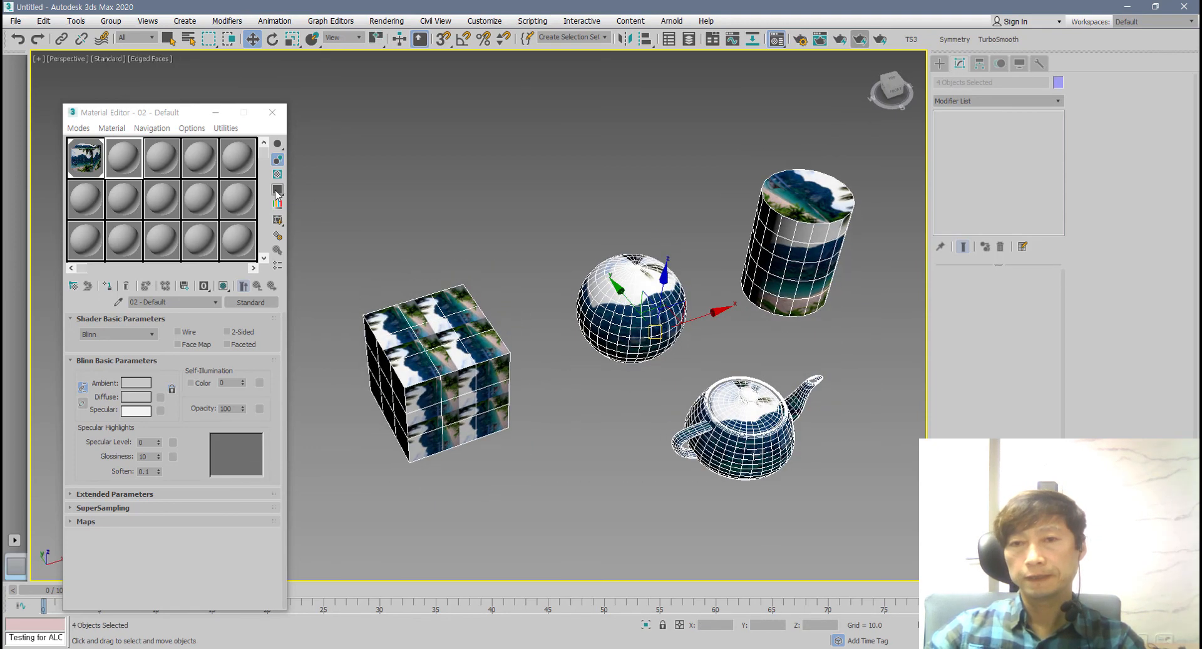
left_click(273, 112)
middle_click_drag(338, 270, 385, 284, "alt")
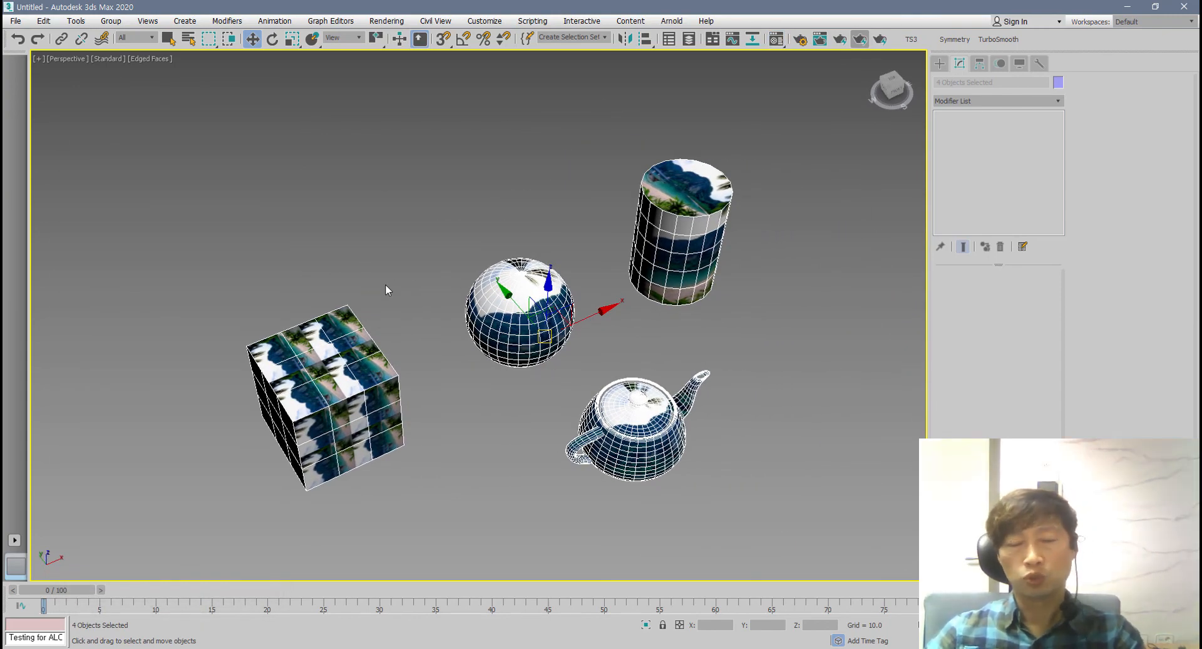